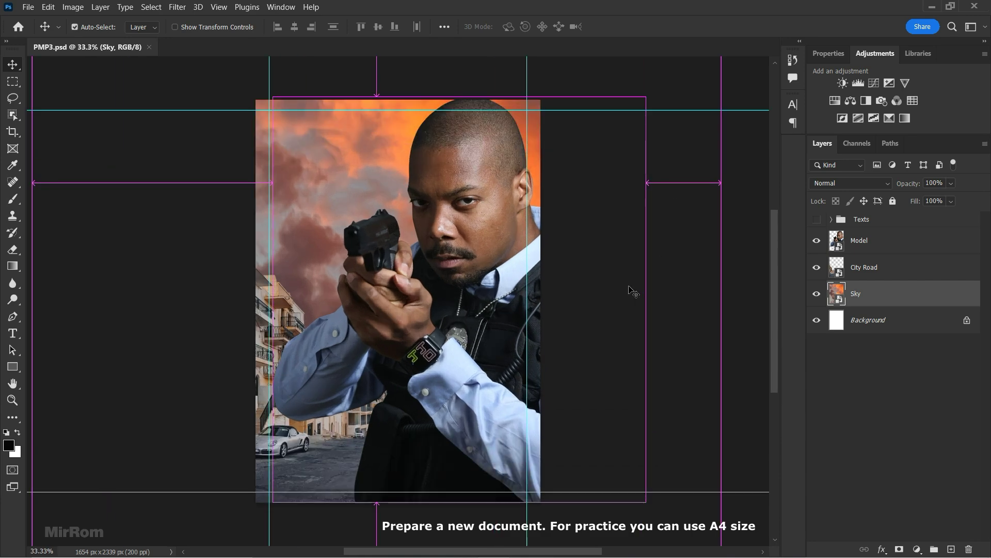
# Scale the officer's Model layer down to about 84% and move him slightly right and higher
pyautogui.click(863, 240)
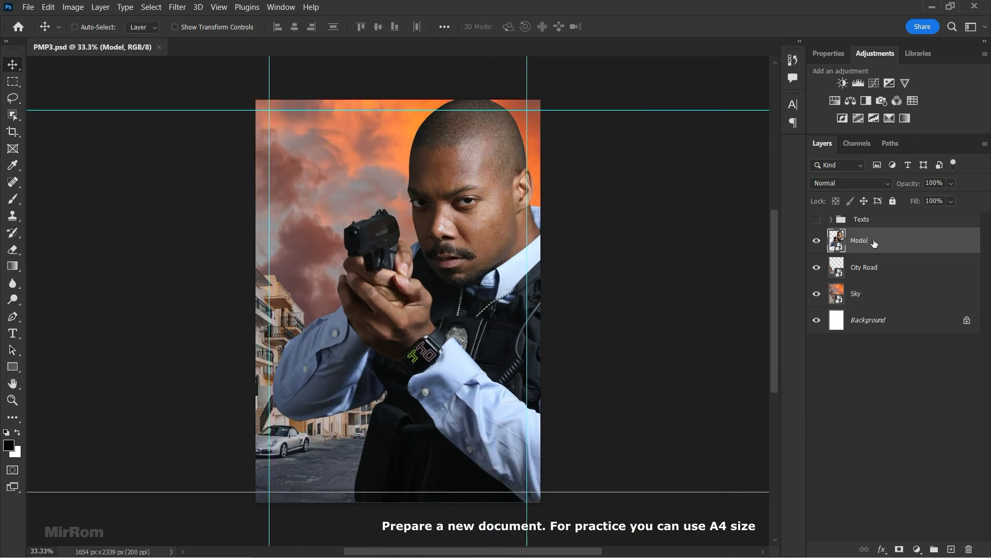
pyautogui.hotkey('ctrl', 't')
pyautogui.moveTo(644, 96); pyautogui.dragTo(604, 142)
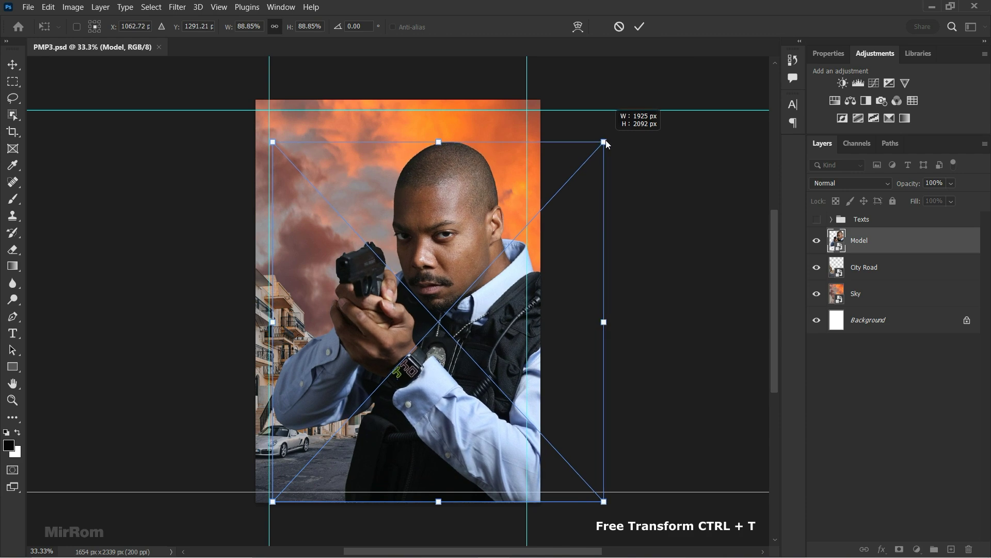
pyautogui.moveTo(272, 141); pyautogui.dragTo(282, 151)
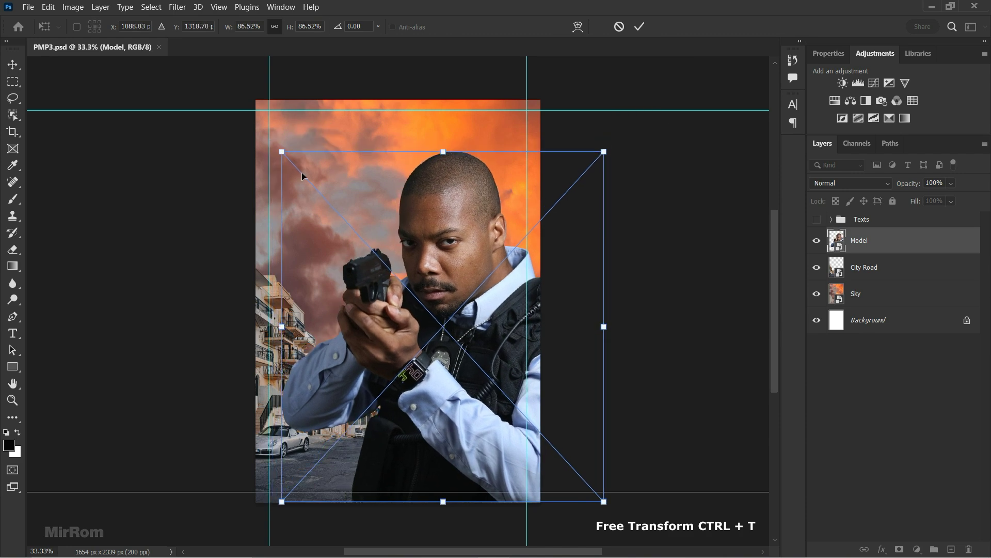
pyautogui.moveTo(480, 312); pyautogui.dragTo(492, 312)
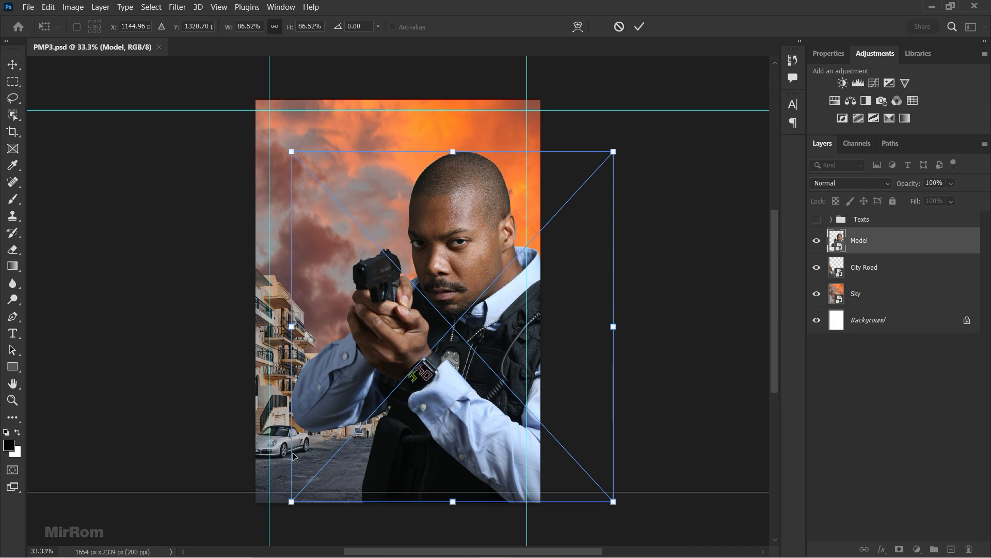
pyautogui.moveTo(292, 502); pyautogui.dragTo(299, 494)
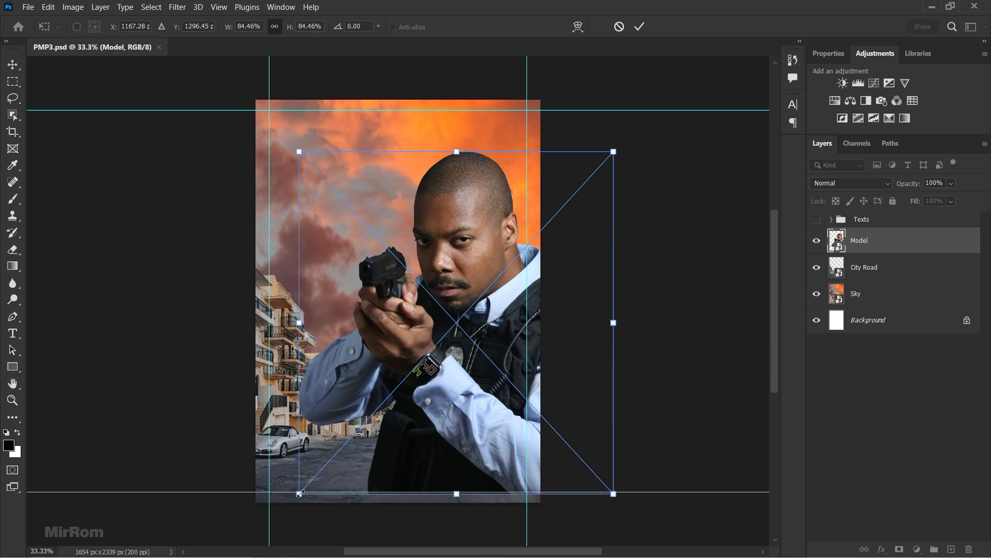
pyautogui.moveTo(449, 420); pyautogui.dragTo(450, 399)
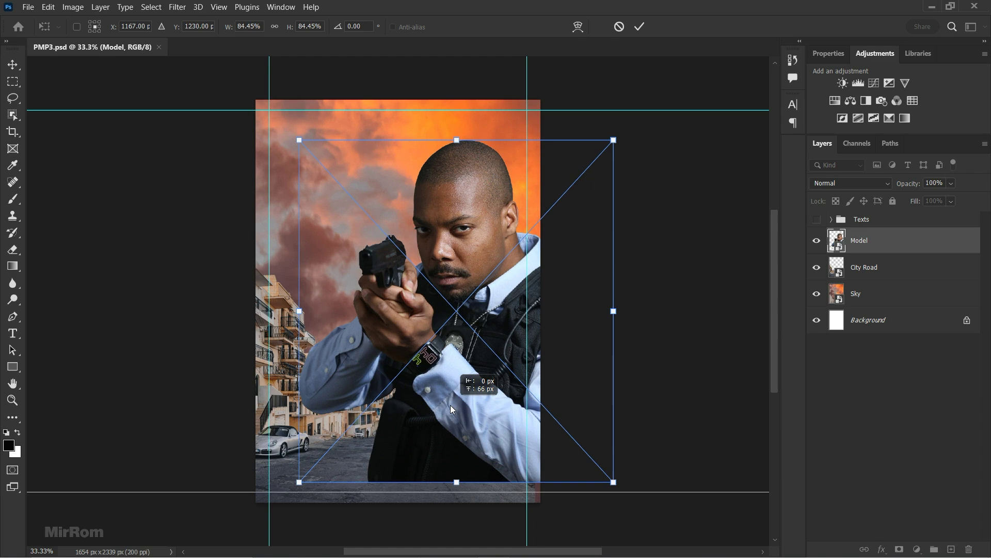
pyautogui.click(639, 27)
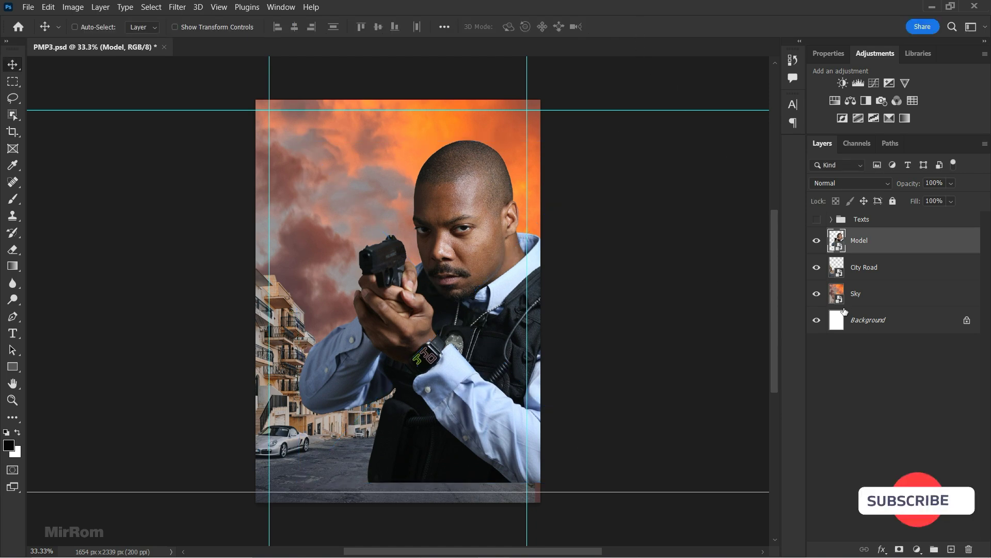
# Shrink the orange Sky layer to about 61% and shift it down and to the right
pyautogui.click(854, 292)
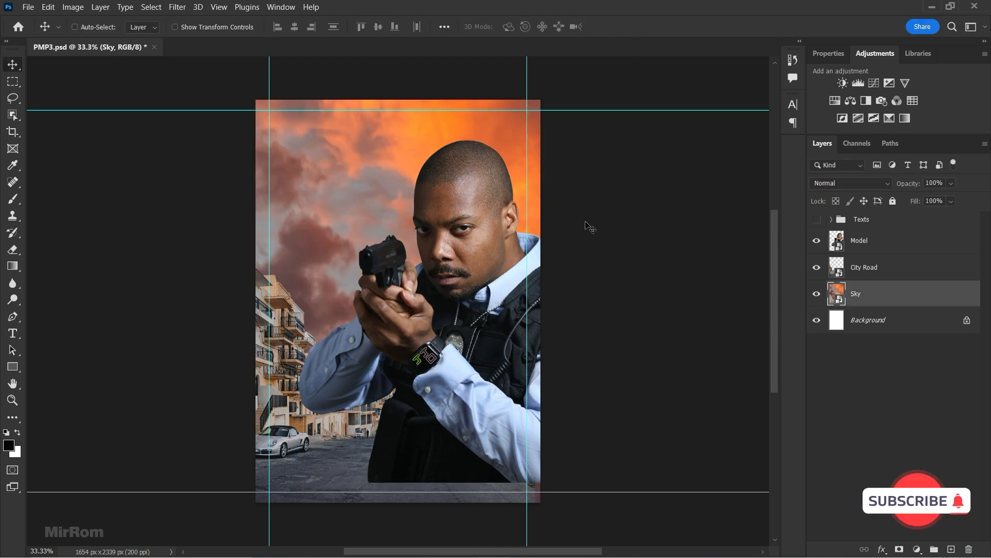
pyautogui.hotkey('ctrl', 't')
pyautogui.moveTo(229, 27); pyautogui.dragTo(209, 30)
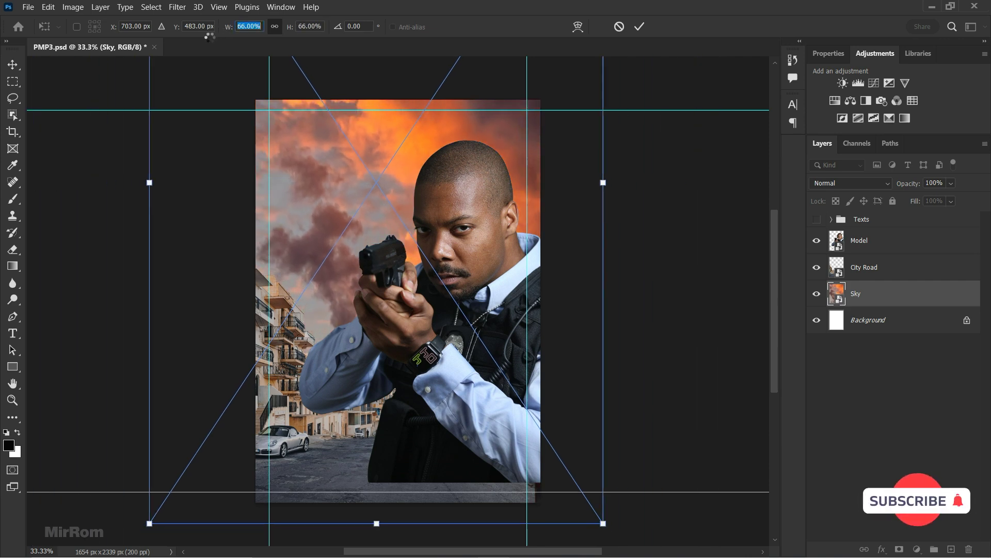
pyautogui.moveTo(480, 174)
pyautogui.mouseDown()
pyautogui.moveTo(487, 225)
pyautogui.moveTo(477, 186)
pyautogui.moveTo(497, 193)
pyautogui.mouseUp()
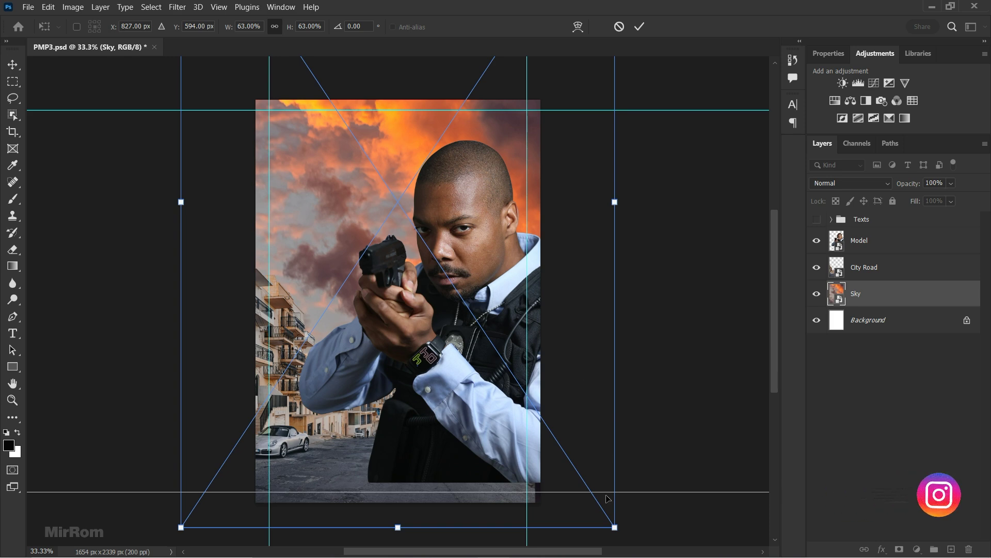
pyautogui.moveTo(615, 528); pyautogui.dragTo(610, 519)
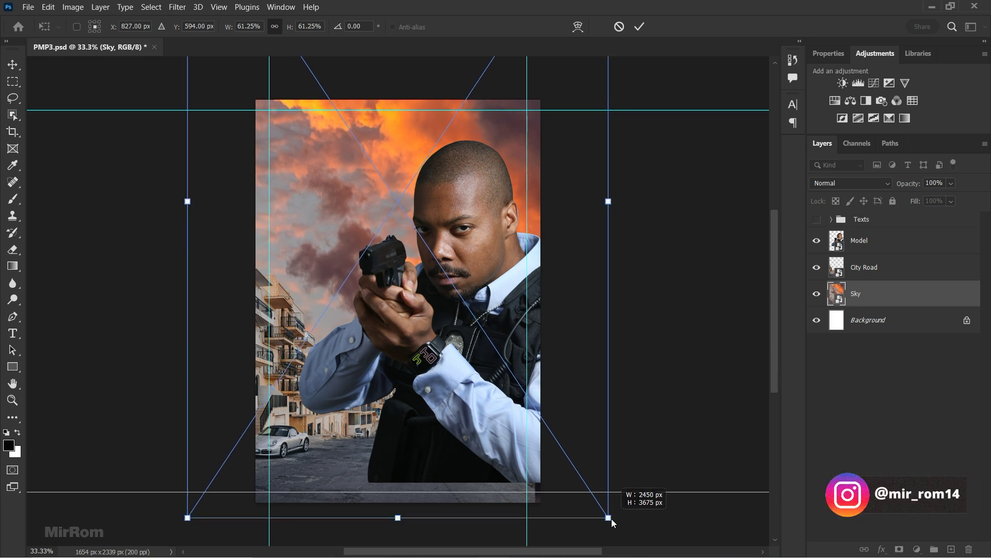
pyautogui.click(640, 26)
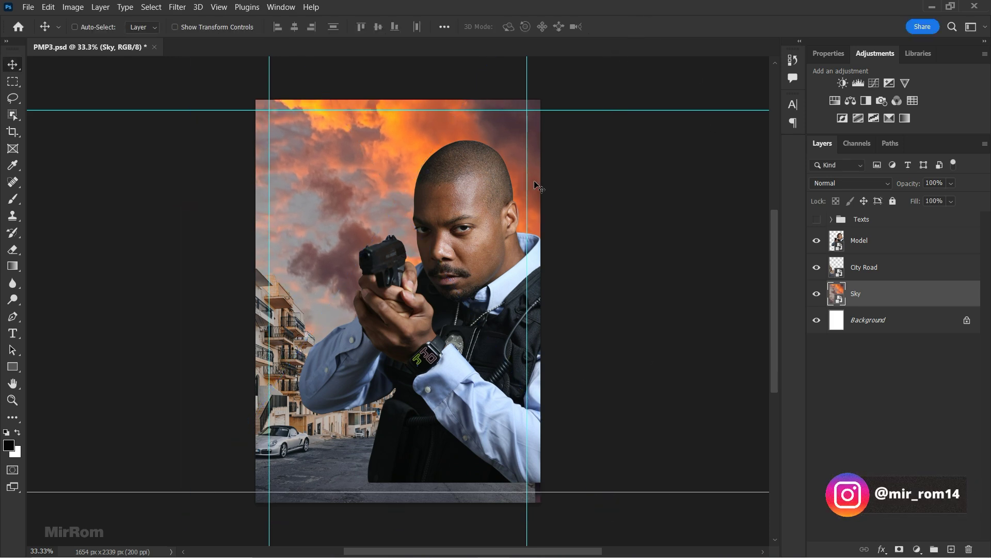
# Shrink the officer slightly from the bottom-left corner and nudge him left and down
pyautogui.click(852, 243)
pyautogui.hotkey('ctrl', 't')
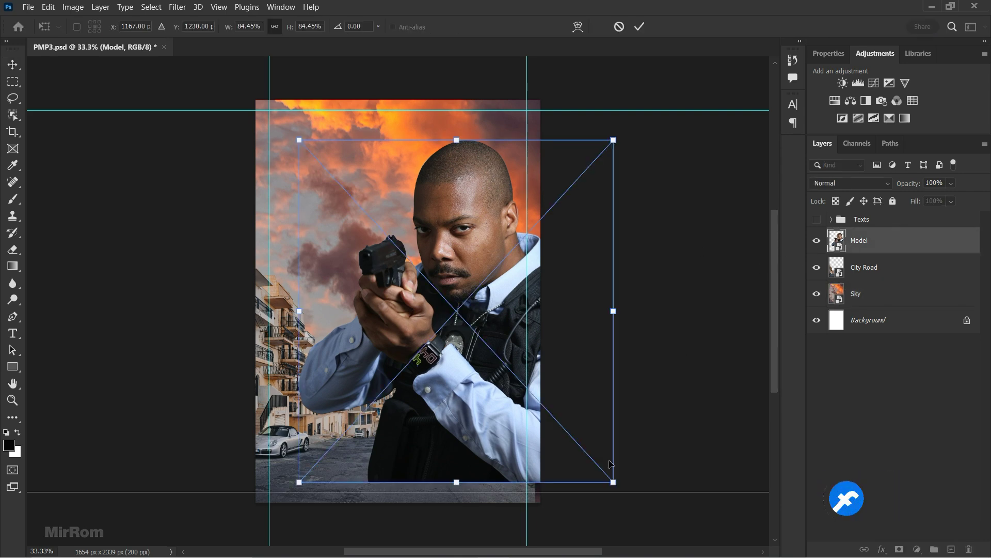
pyautogui.moveTo(298, 482)
pyautogui.mouseDown()
pyautogui.moveTo(323, 467)
pyautogui.moveTo(315, 474)
pyautogui.mouseUp()
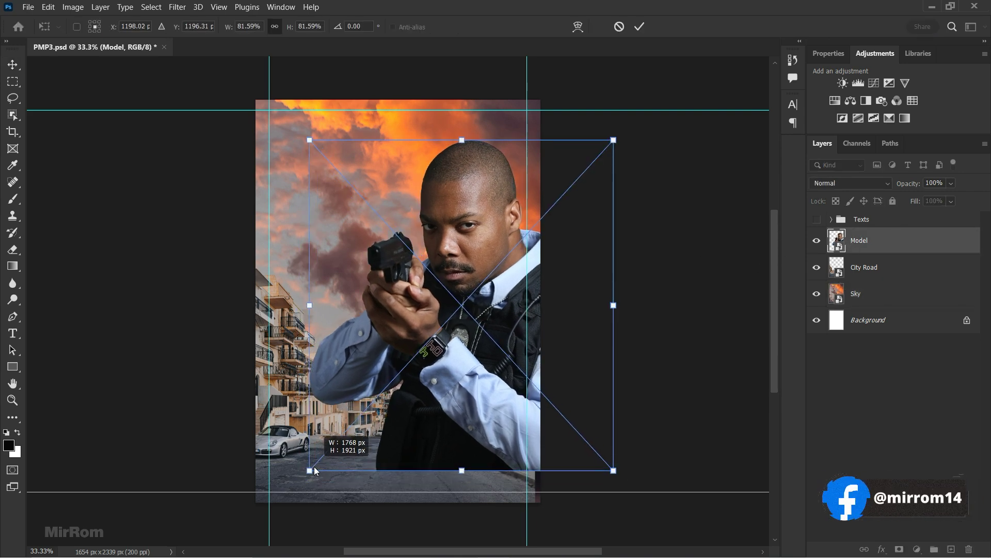
pyautogui.click(639, 26)
pyautogui.hotkey('shift', 'Left')
pyautogui.hotkey('shift', 'Left')
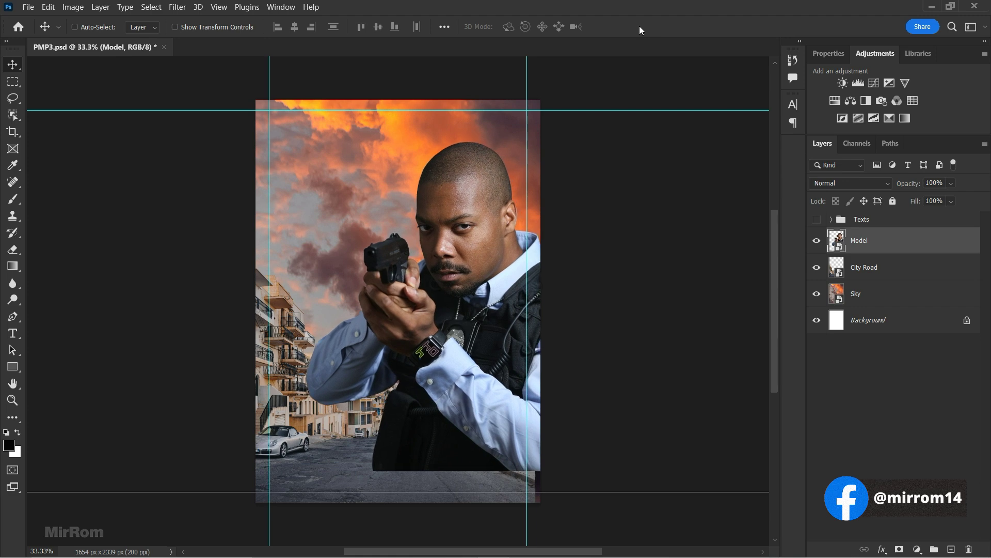
pyautogui.hotkey('shift', 'Down')
pyautogui.hotkey('shift', 'Left')
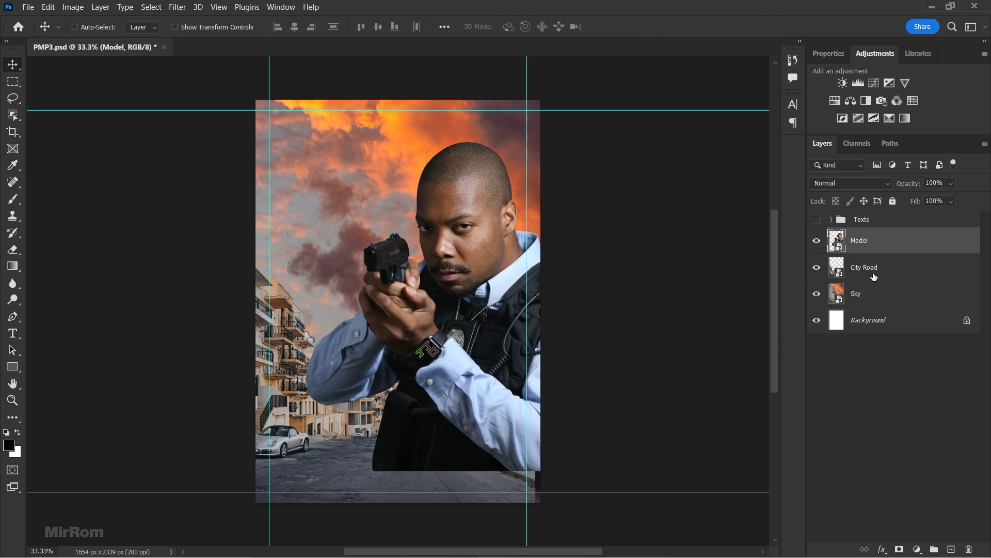
# Scale the City Road layer to about 91% and nudge it a few pixels lower
pyautogui.click(864, 267)
pyautogui.hotkey('ctrl', 't')
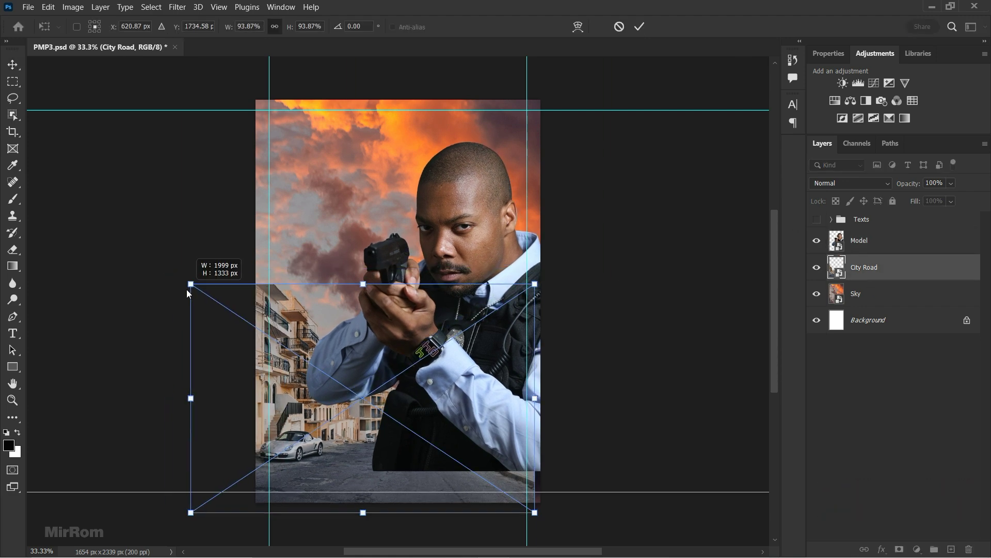
pyautogui.moveTo(167, 268); pyautogui.dragTo(201, 290)
pyautogui.moveTo(325, 333); pyautogui.dragTo(315, 345)
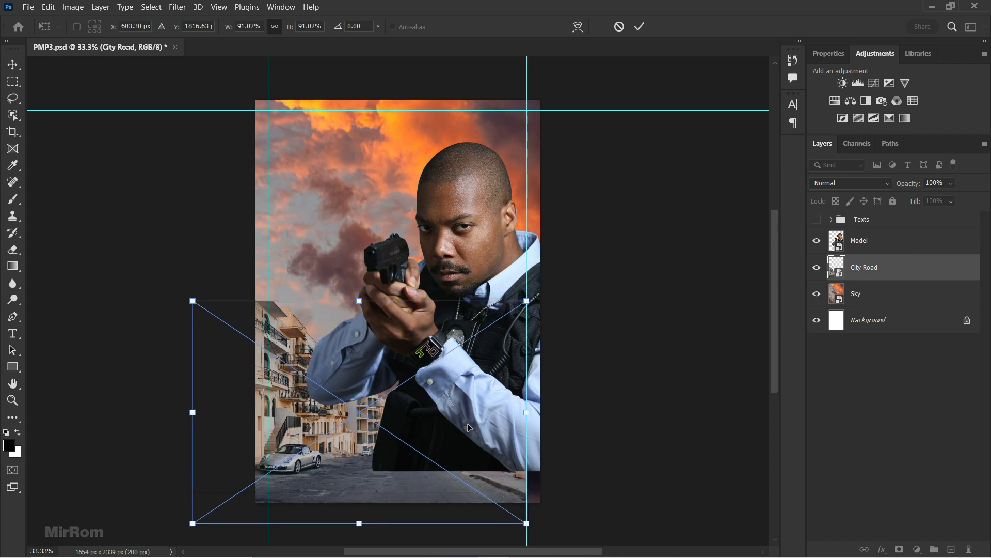
pyautogui.press('Return')
pyautogui.press('Down')
pyautogui.press('Down')
pyautogui.press('Down')
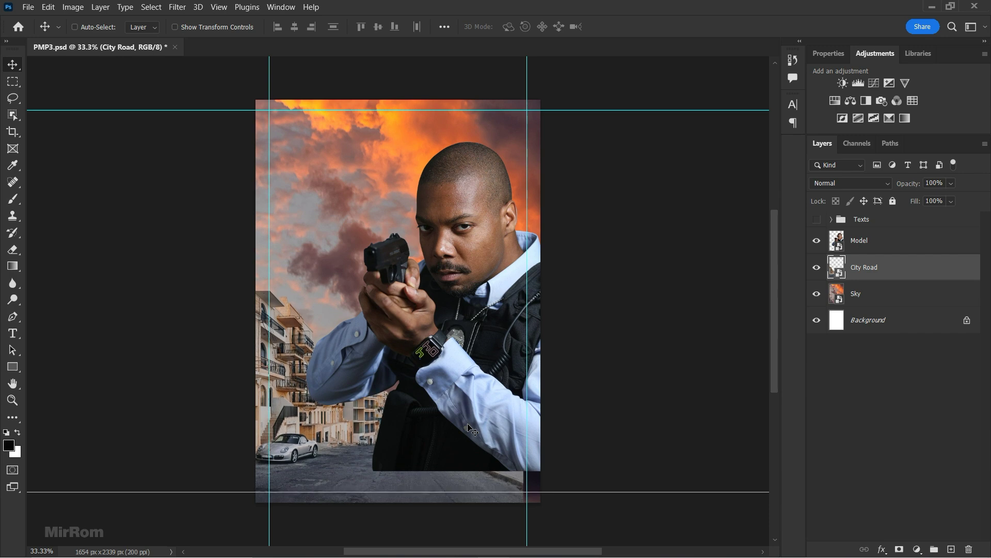
pyautogui.press('Down')
pyautogui.press('Down')
pyautogui.press('Down')
pyautogui.press('Down')
pyautogui.press('Down')
pyautogui.press('Down')
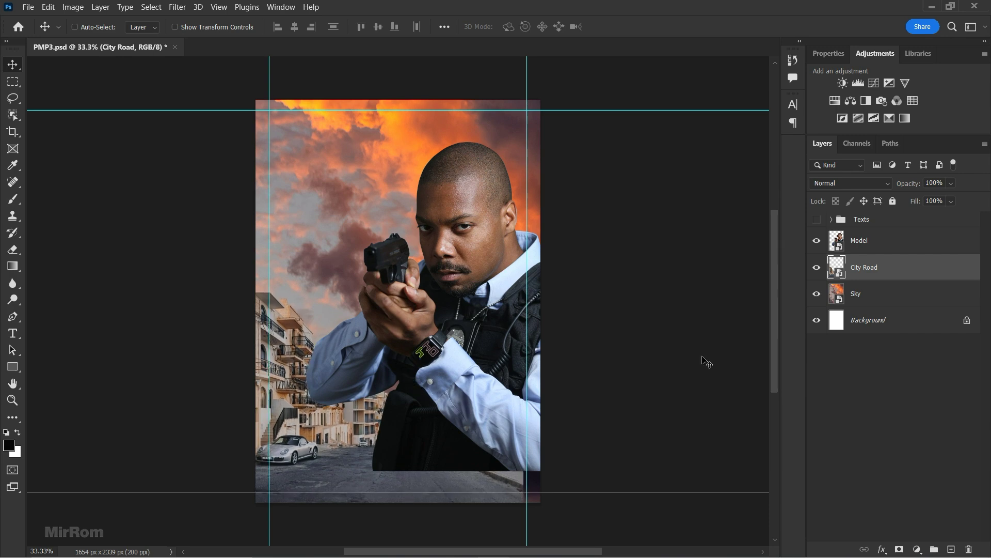
pyautogui.click(866, 289)
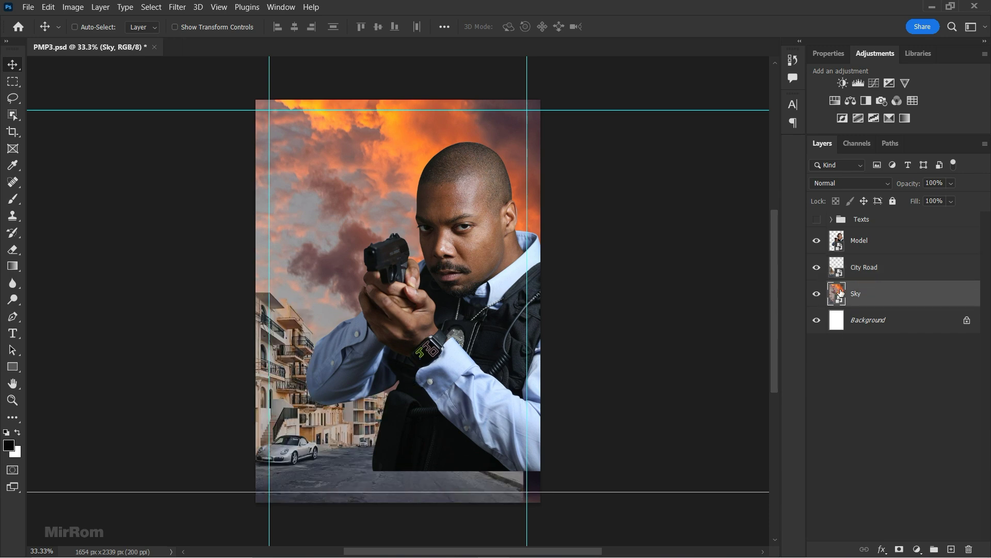
# Warp the sky so its left edge bends upward and outward
pyautogui.press('ctrl')
pyautogui.hotkey('ctrl', 't')
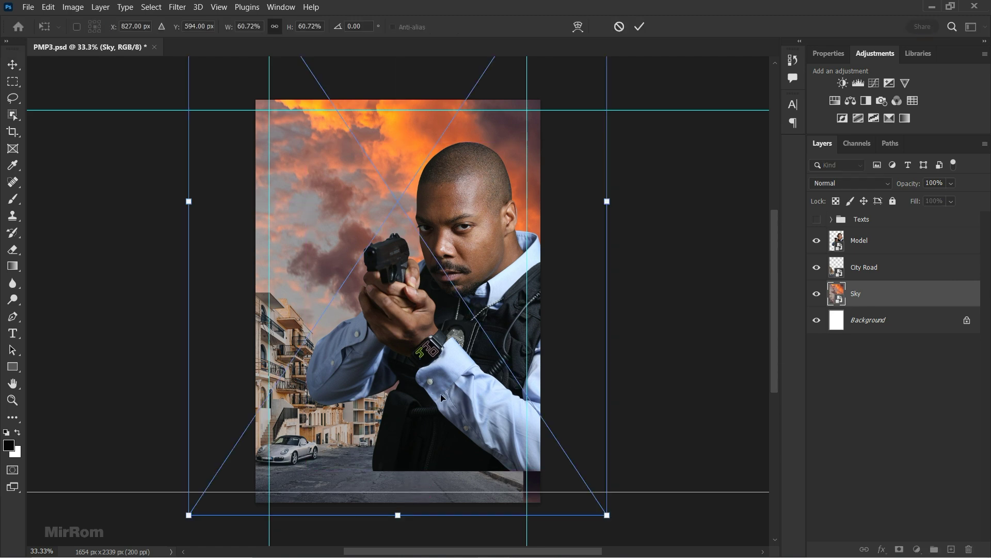
pyautogui.click(581, 32)
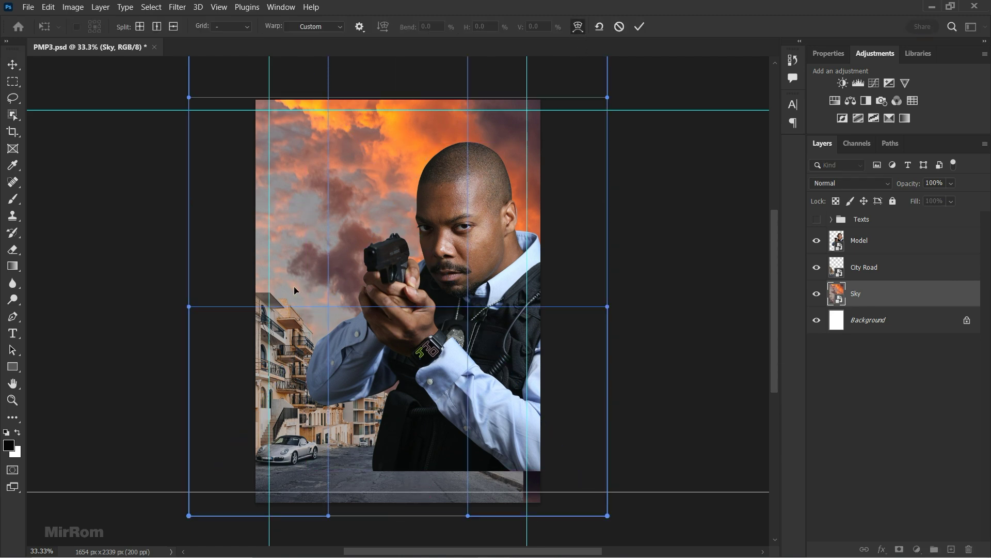
pyautogui.moveTo(294, 290)
pyautogui.mouseDown()
pyautogui.moveTo(203, 319)
pyautogui.moveTo(214, 315)
pyautogui.mouseUp()
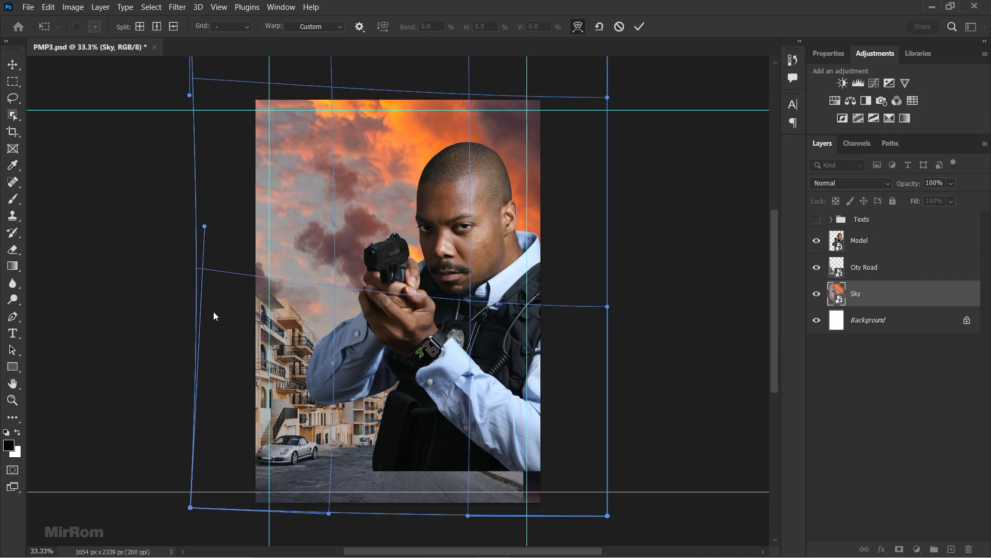
pyautogui.scroll(3, 220, 207)
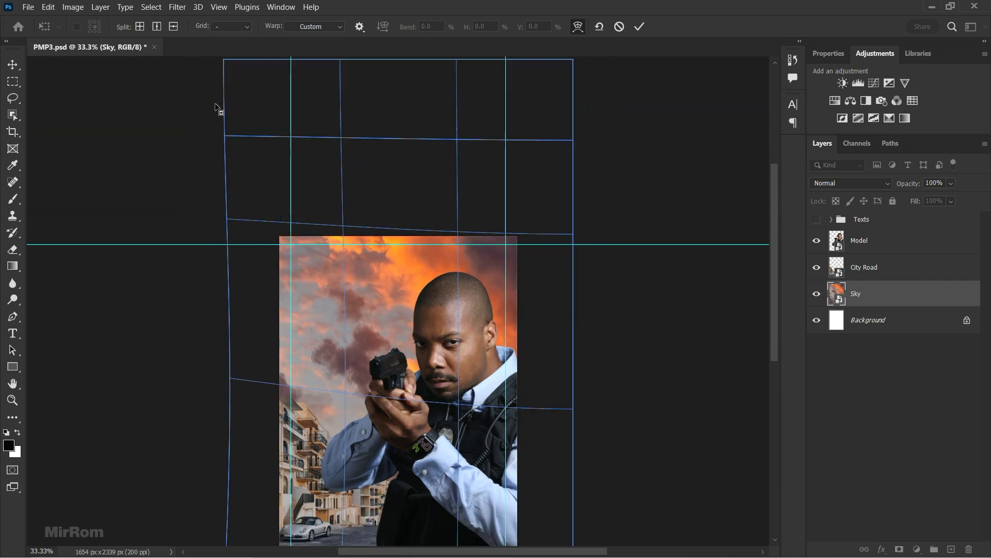
pyautogui.hotkey('ctrl', '-')
pyautogui.moveTo(241, 85); pyautogui.dragTo(239, 110)
pyautogui.moveTo(242, 239); pyautogui.dragTo(237, 254)
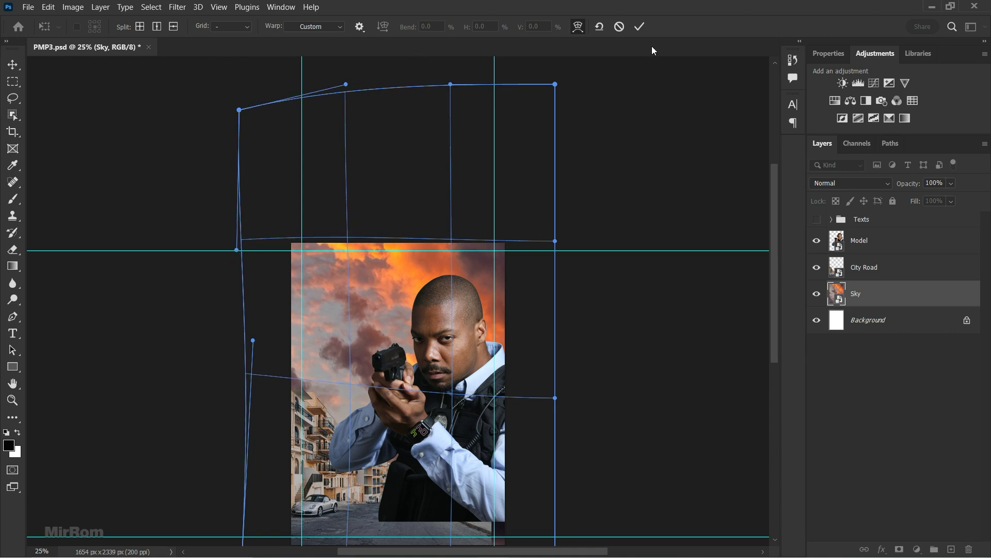
pyautogui.click(639, 27)
# Narrow the warped sky slightly from both sides to fit the poster width
pyautogui.scroll(-2, 432, 387)
pyautogui.hotkey('ctrl', 't')
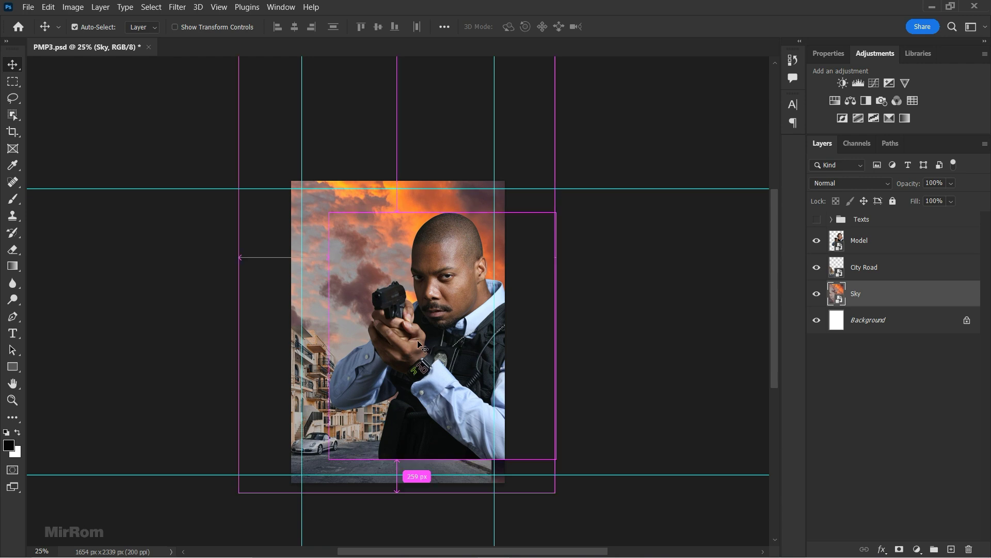
pyautogui.moveTo(238, 255); pyautogui.dragTo(248, 250)
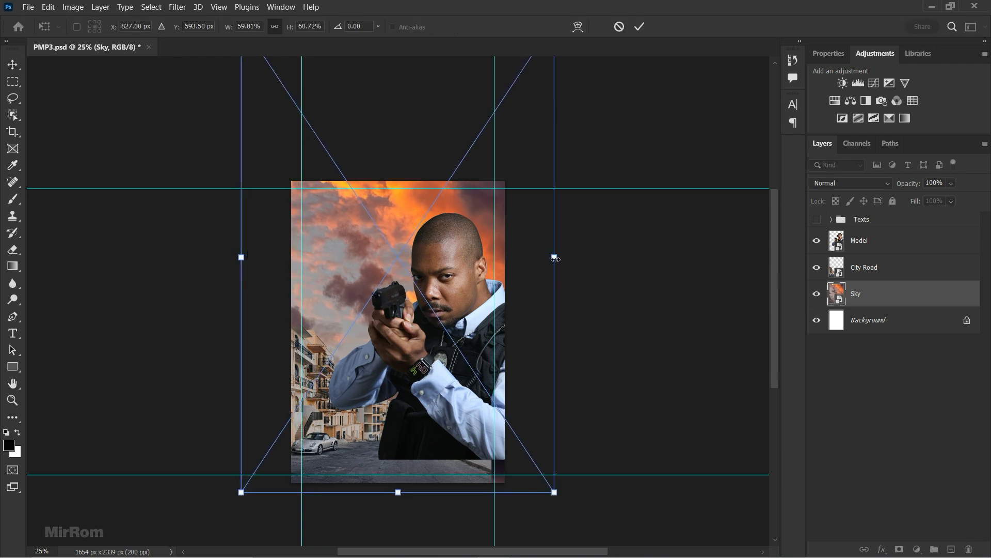
pyautogui.moveTo(555, 257); pyautogui.dragTo(551, 264)
pyautogui.press('Return')
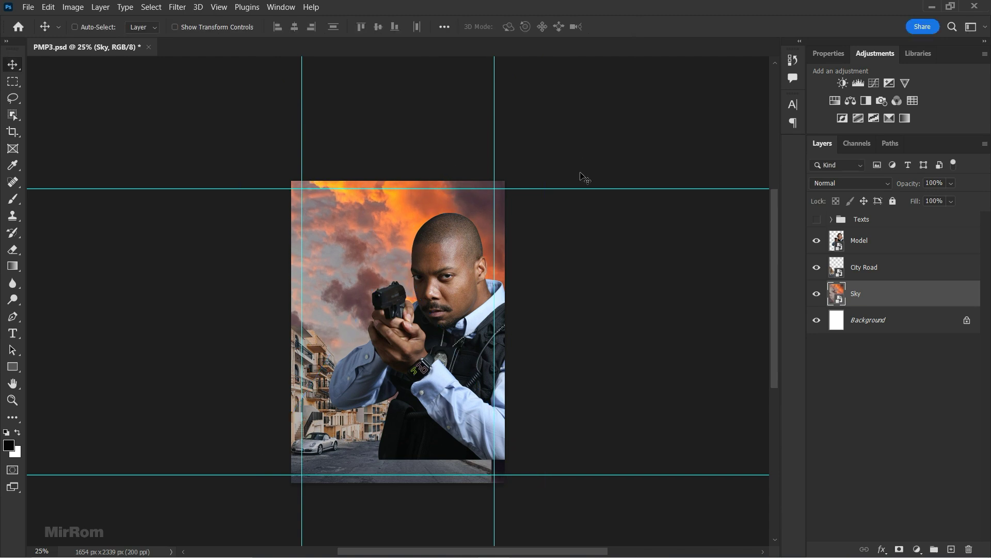
# Hide the guides and start a Camera Raw Filter on the Model layer
pyautogui.hotkey('ctrl', ';')
pyautogui.scroll(2, 431, 378)
pyautogui.scroll(1, 430, 310)
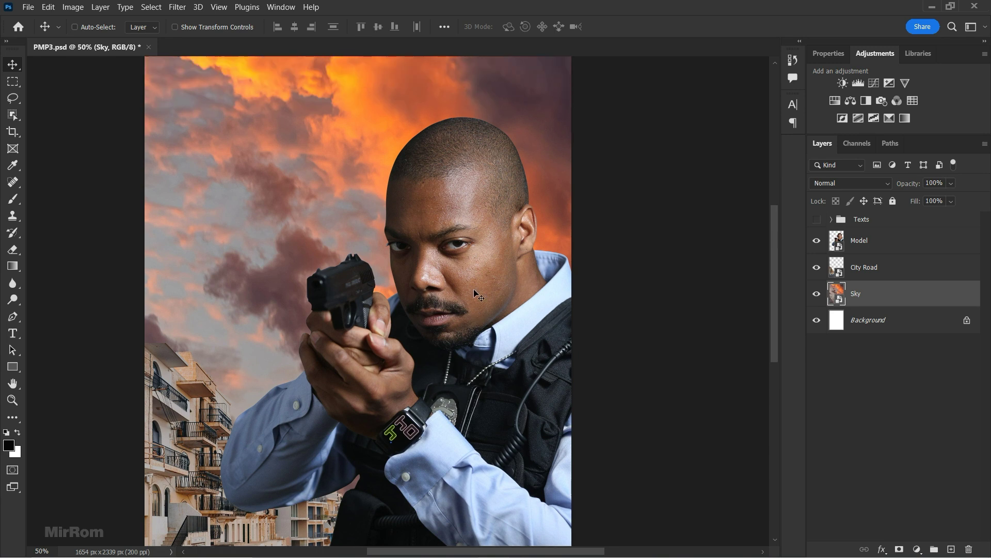
pyautogui.click(877, 252)
pyautogui.scroll(-2, 670, 315)
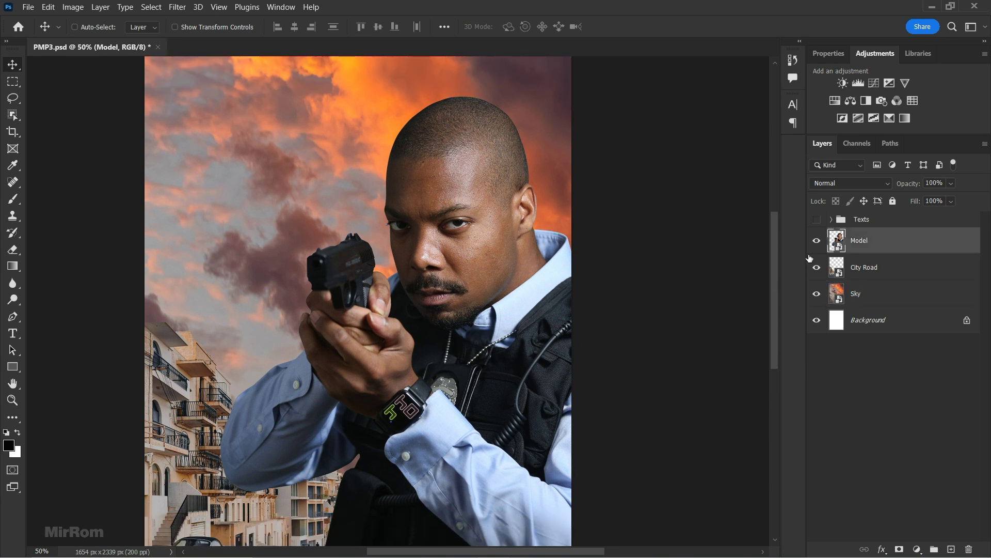
pyautogui.click(186, 9)
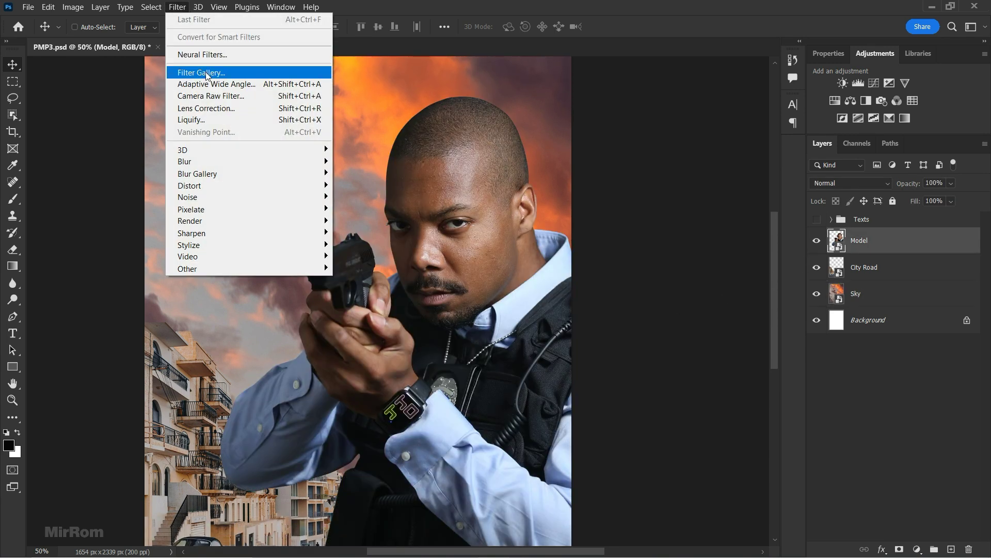
pyautogui.click(261, 101)
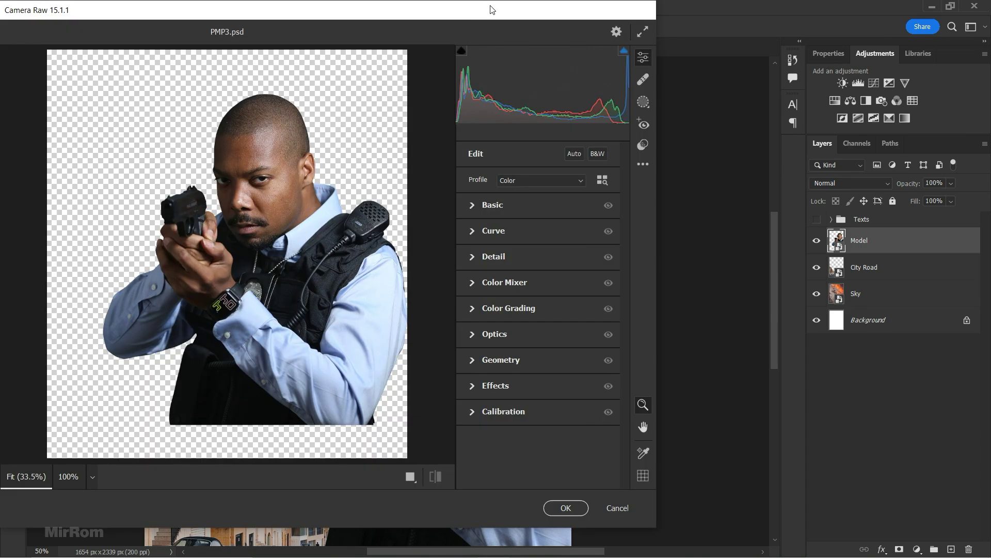
# Set Contrast +39, Highlights -87, Shadows +55, Clarity +82 and Vibrance -44 in Camera Raw
pyautogui.moveTo(493, 10); pyautogui.dragTo(541, 16)
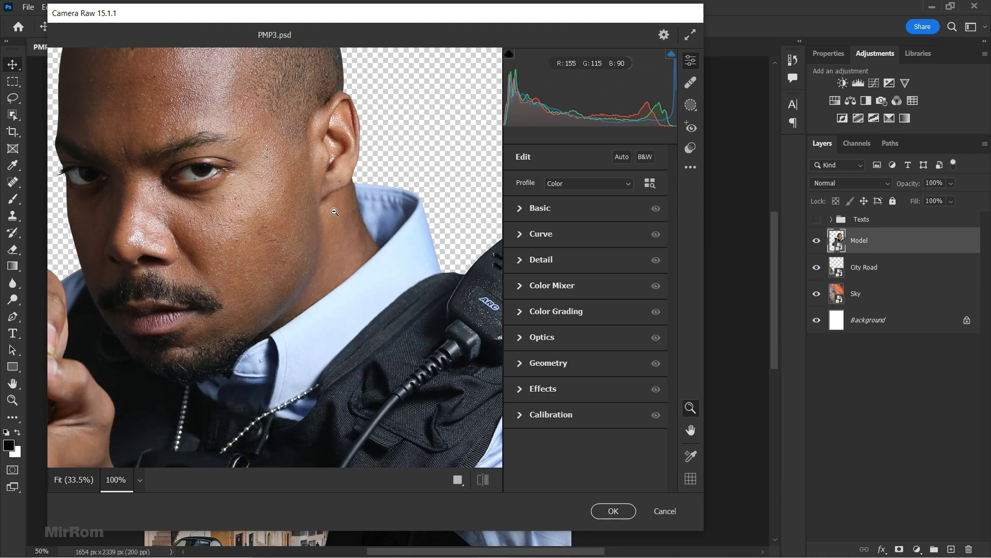
pyautogui.click(336, 212)
pyautogui.scroll(-1, 333, 209)
pyautogui.click(543, 213)
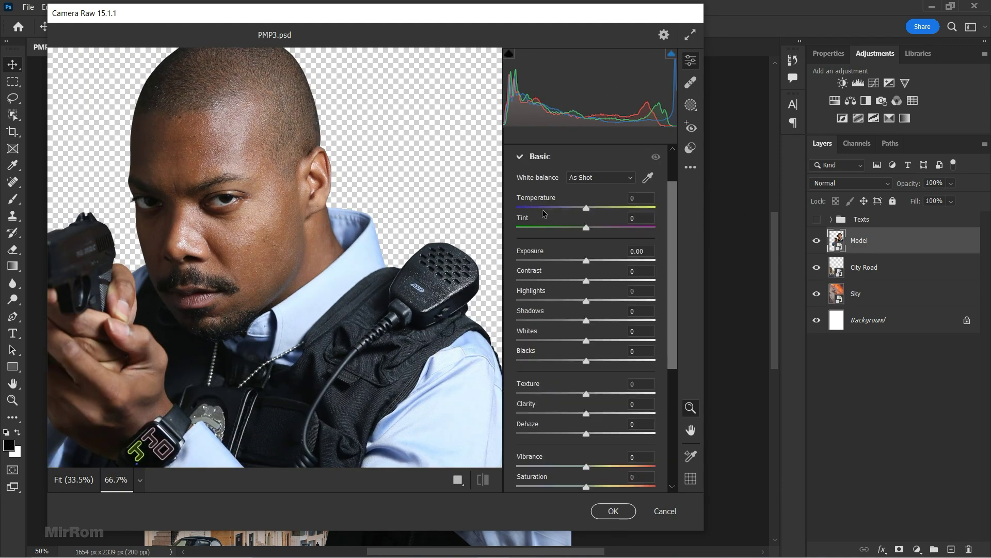
pyautogui.moveTo(589, 281); pyautogui.dragTo(610, 280)
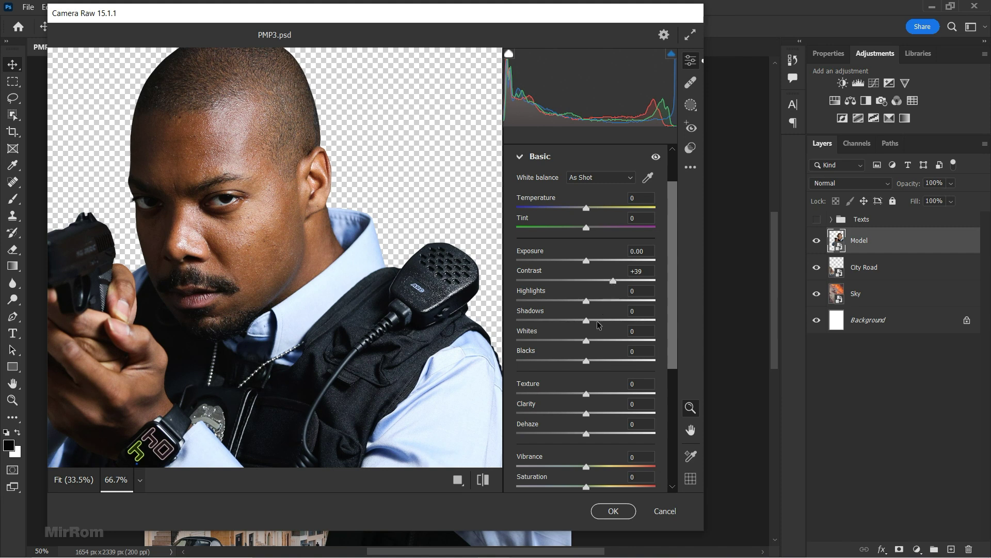
pyautogui.moveTo(586, 300); pyautogui.dragTo(526, 301)
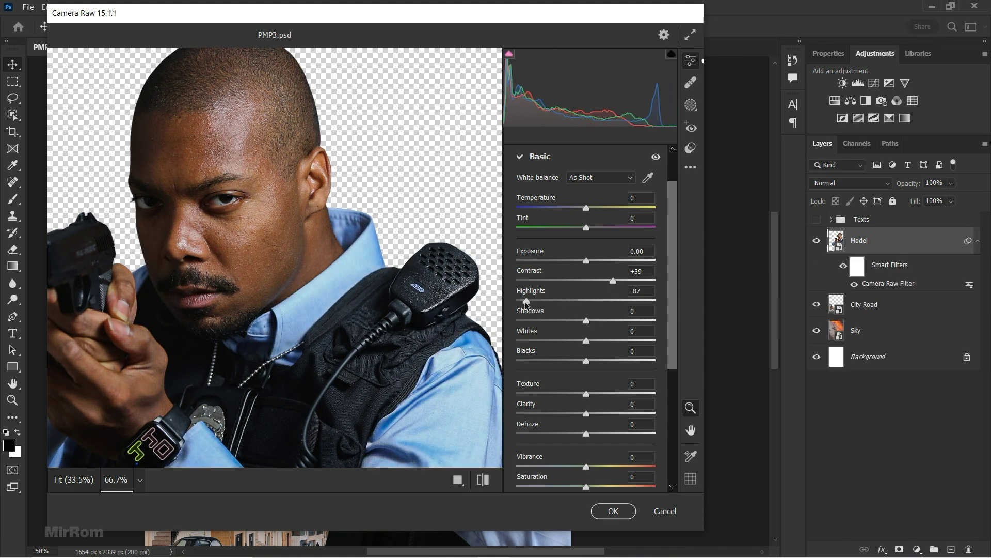
pyautogui.moveTo(586, 320); pyautogui.dragTo(627, 321)
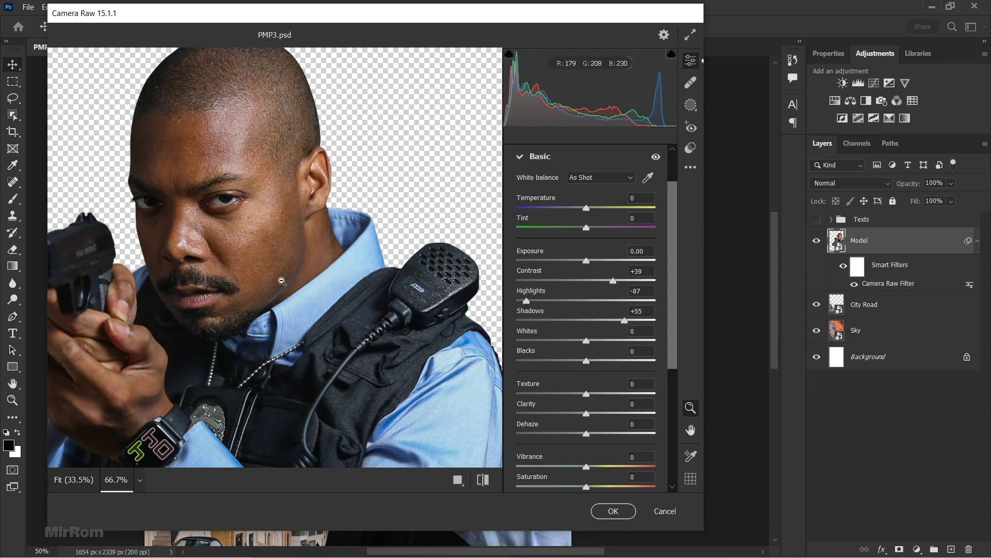
pyautogui.moveTo(670, 306); pyautogui.dragTo(669, 343)
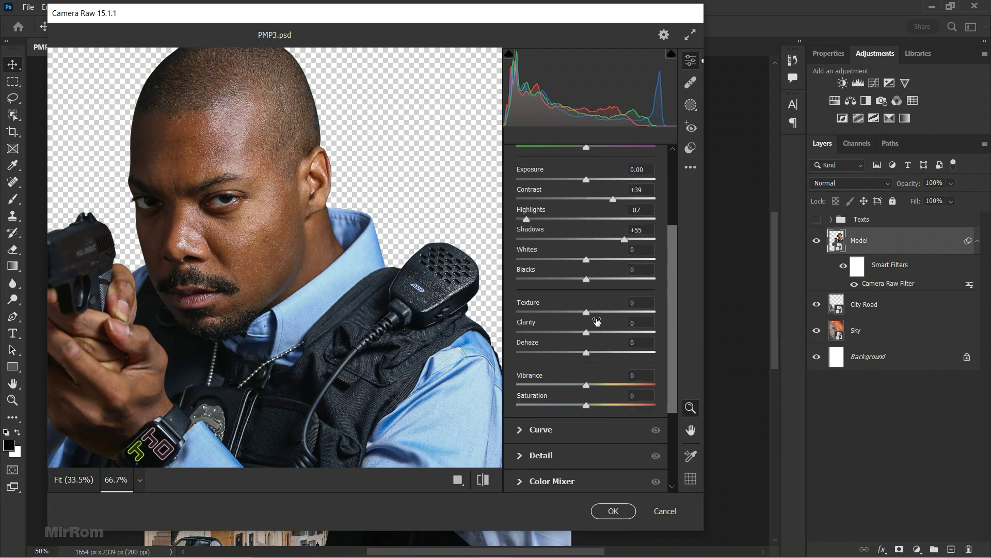
pyautogui.moveTo(590, 312); pyautogui.dragTo(647, 335)
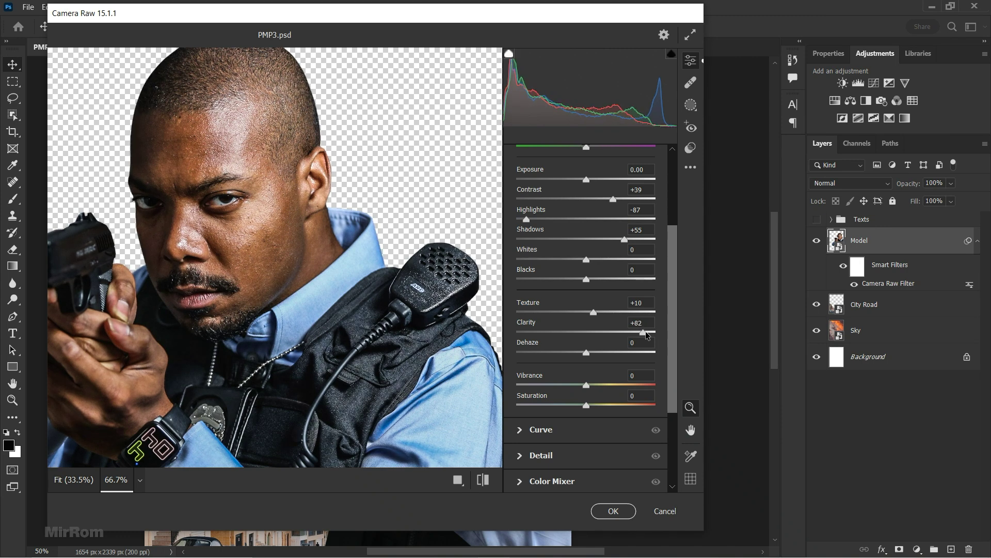
pyautogui.moveTo(586, 385); pyautogui.dragTo(556, 386)
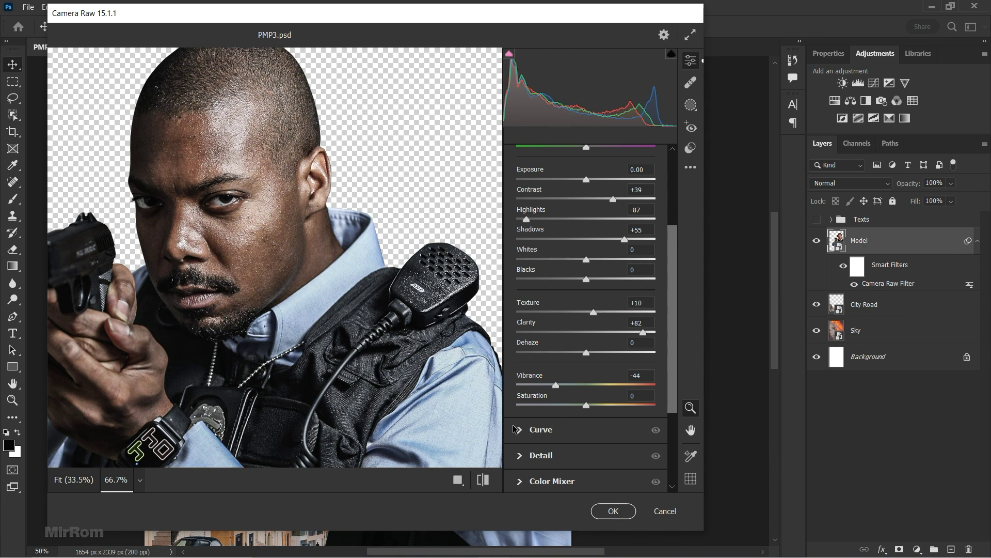
# Raise sharpening to 98 with slight noise reduction and apply the Camera Raw filter
pyautogui.scroll(3, 517, 382)
pyautogui.click(523, 210)
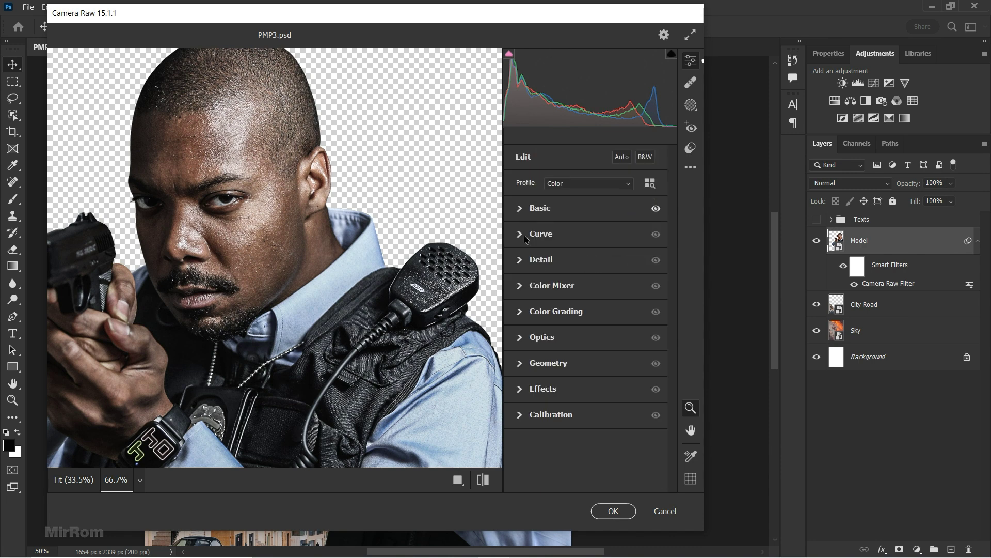
pyautogui.click(522, 261)
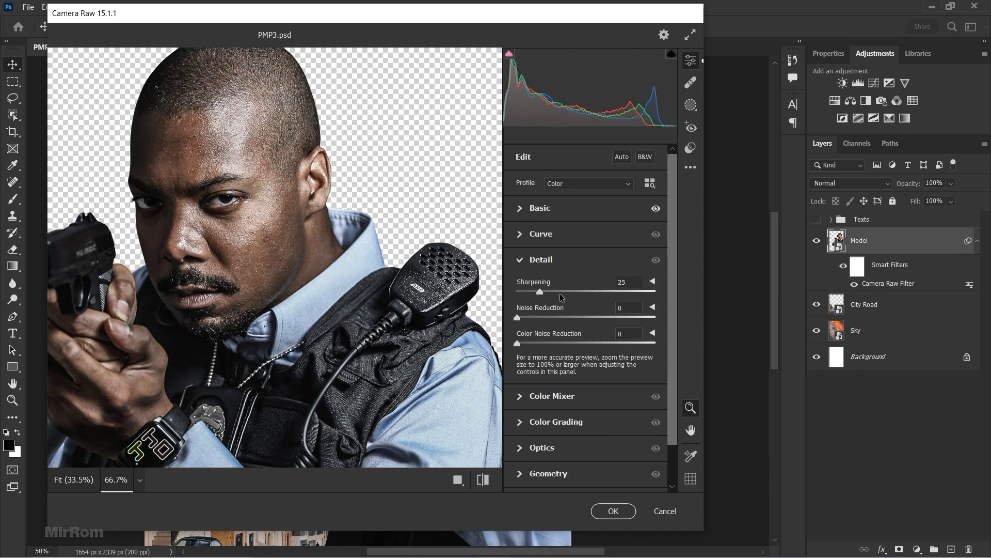
pyautogui.moveTo(561, 294); pyautogui.dragTo(607, 290)
pyautogui.moveTo(517, 318); pyautogui.dragTo(530, 317)
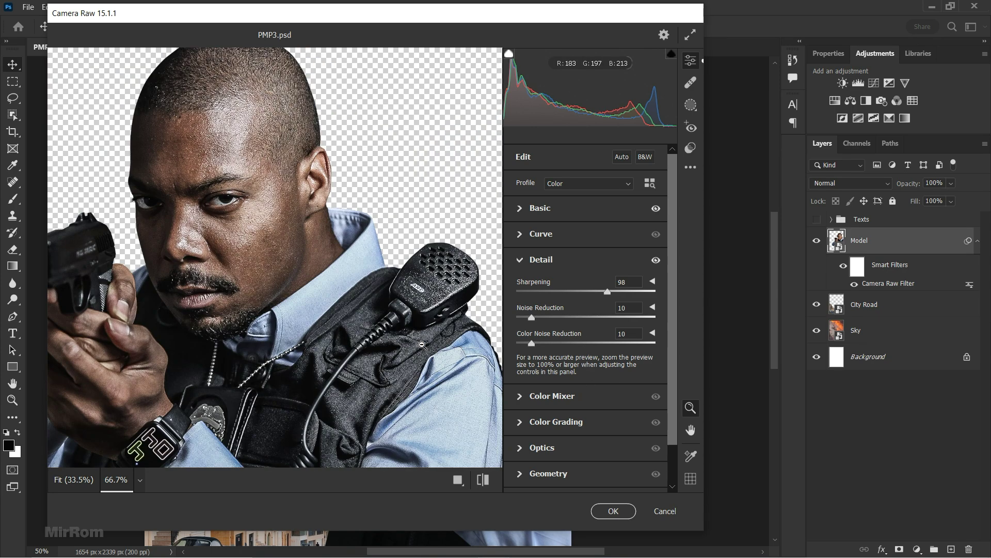
pyautogui.click(613, 510)
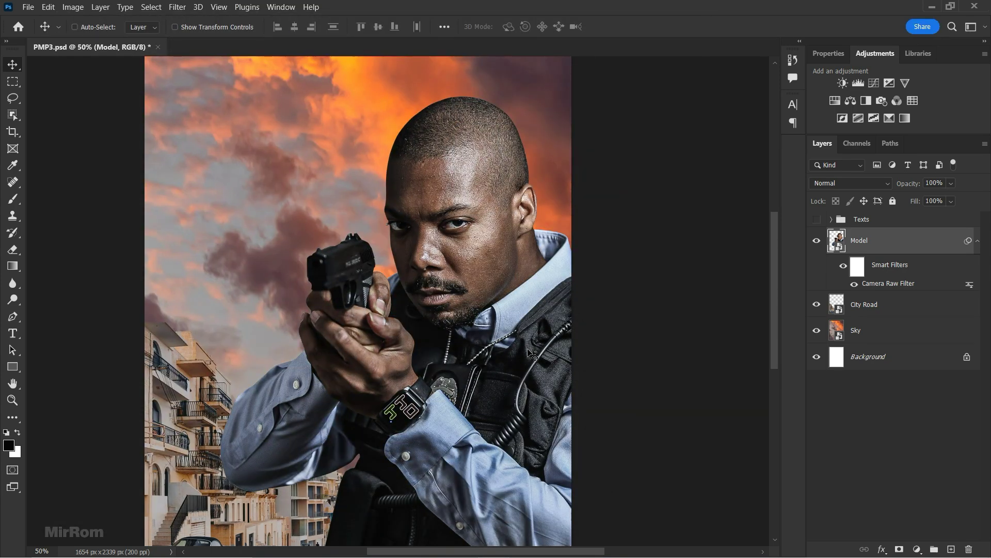
# Compare the officer with and without the filter, then hide the City Road and Sky layers
pyautogui.click(844, 266)
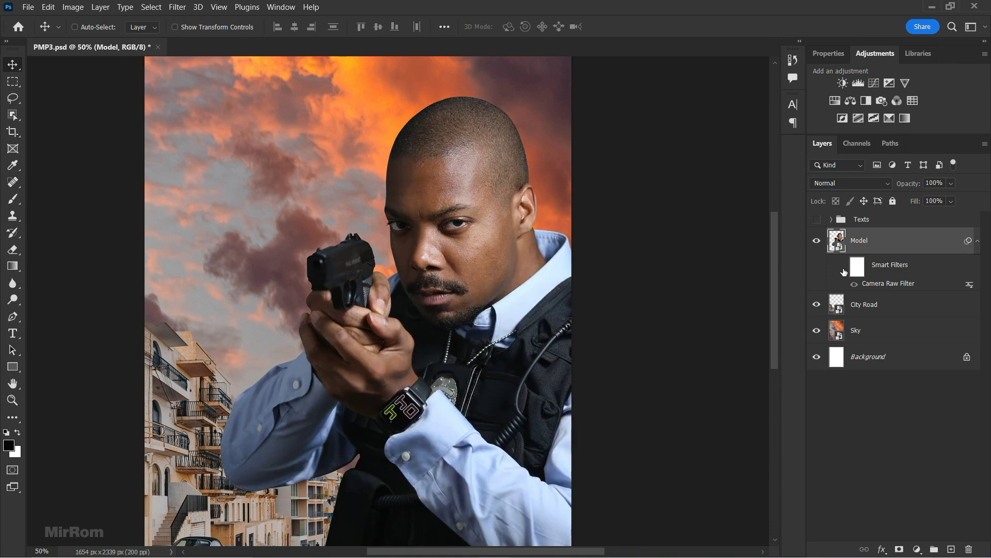
pyautogui.click(844, 266)
pyautogui.click(977, 242)
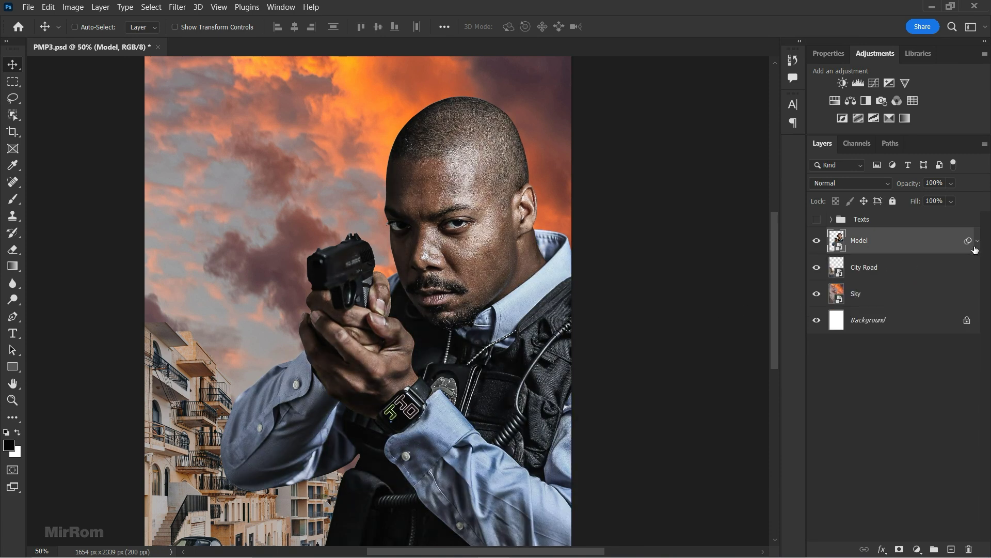
pyautogui.click(817, 267)
pyautogui.click(816, 293)
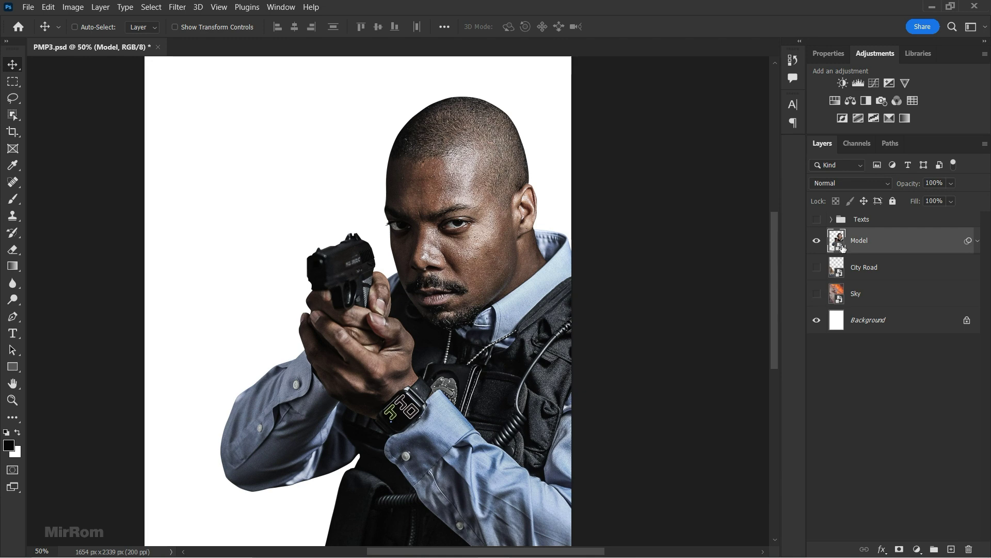
# Select the Highlights by Color Range with fuzziness 57 and range 215
pyautogui.click(152, 7)
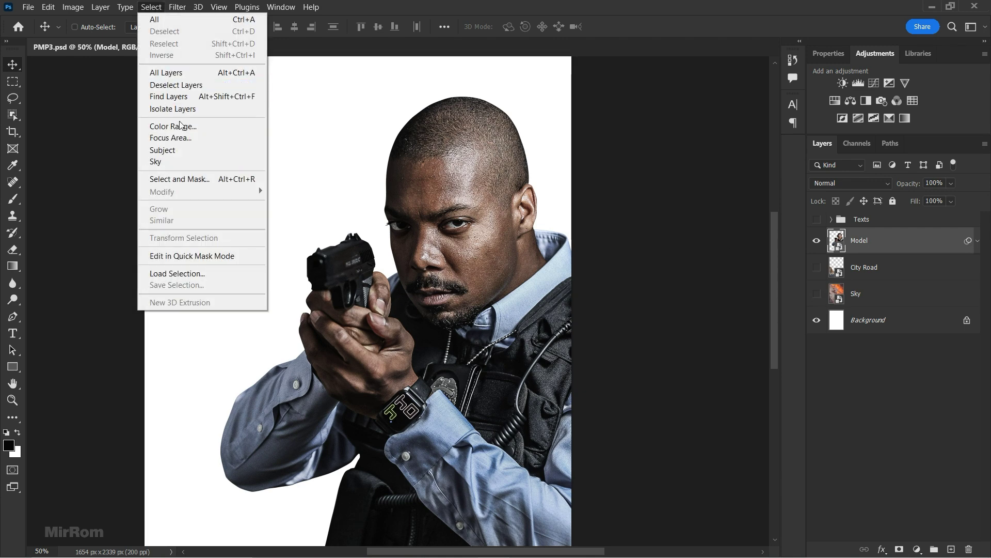
pyautogui.click(216, 122)
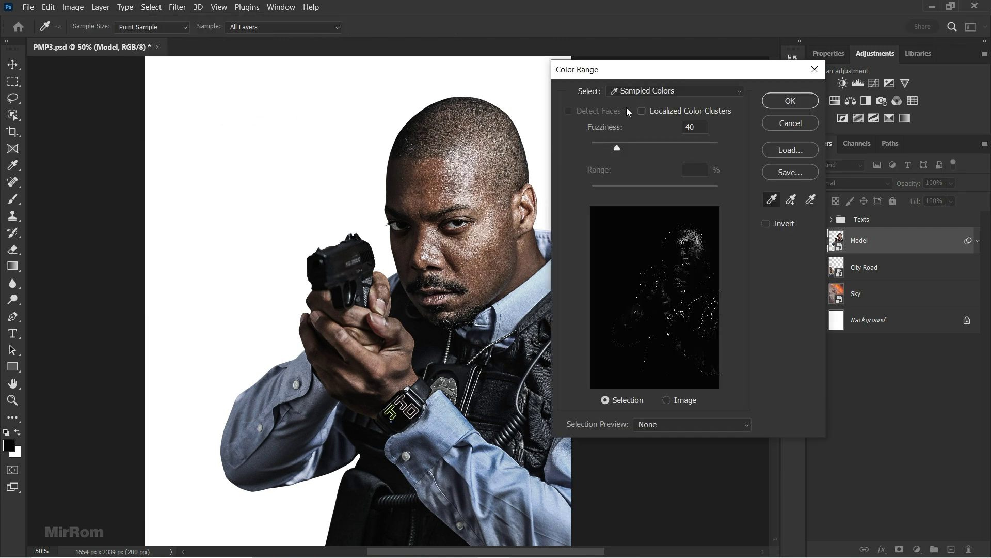
pyautogui.click(651, 91)
pyautogui.click(685, 216)
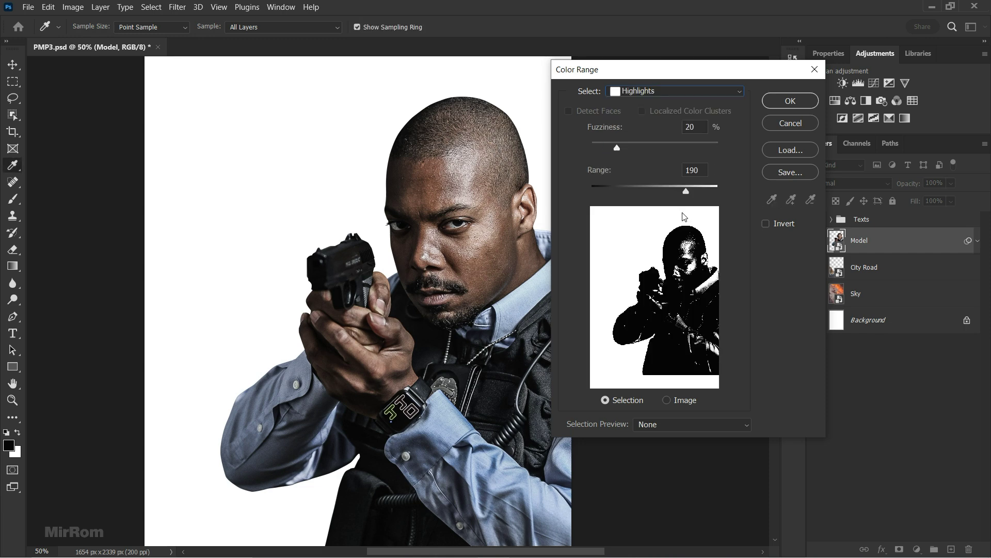
pyautogui.moveTo(621, 145)
pyautogui.mouseDown()
pyautogui.moveTo(683, 149)
pyautogui.moveTo(665, 147)
pyautogui.mouseUp()
pyautogui.moveTo(686, 191); pyautogui.dragTo(699, 203)
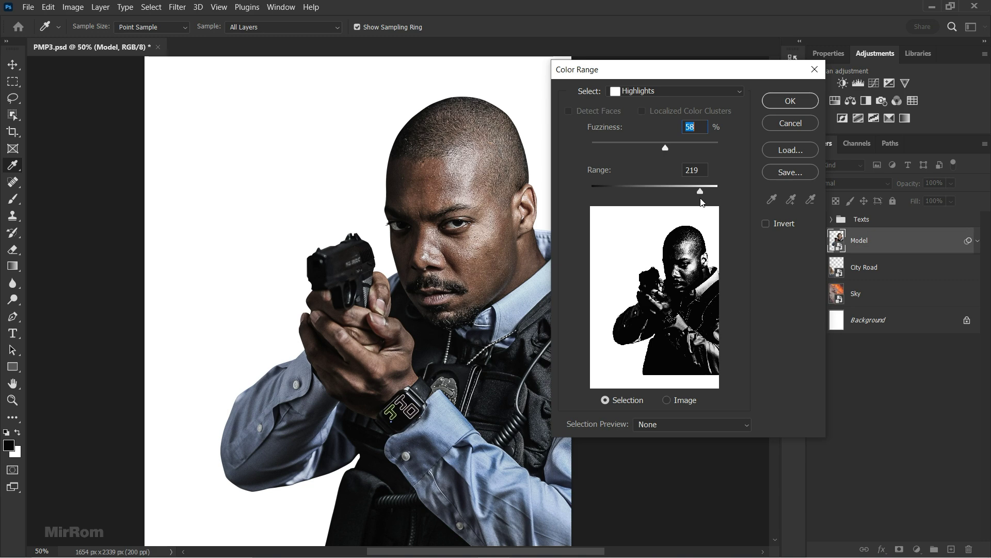
pyautogui.moveTo(668, 150); pyautogui.dragTo(665, 151)
pyautogui.click(664, 151)
pyautogui.click(782, 105)
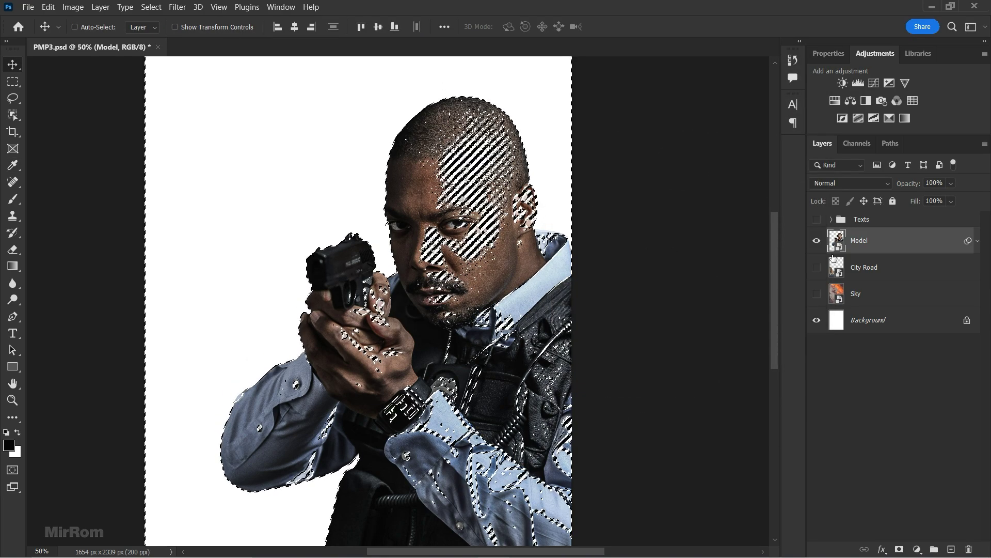
# Add a highlight-masked Levels adjustment clipped to the Model layer
pyautogui.click(858, 83)
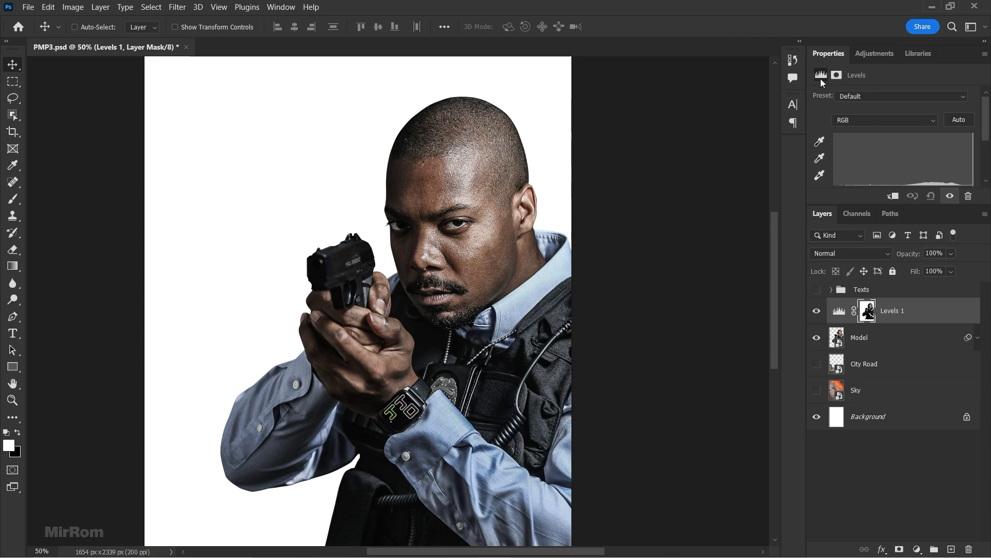
pyautogui.moveTo(960, 209); pyautogui.dragTo(964, 272)
pyautogui.click(894, 265)
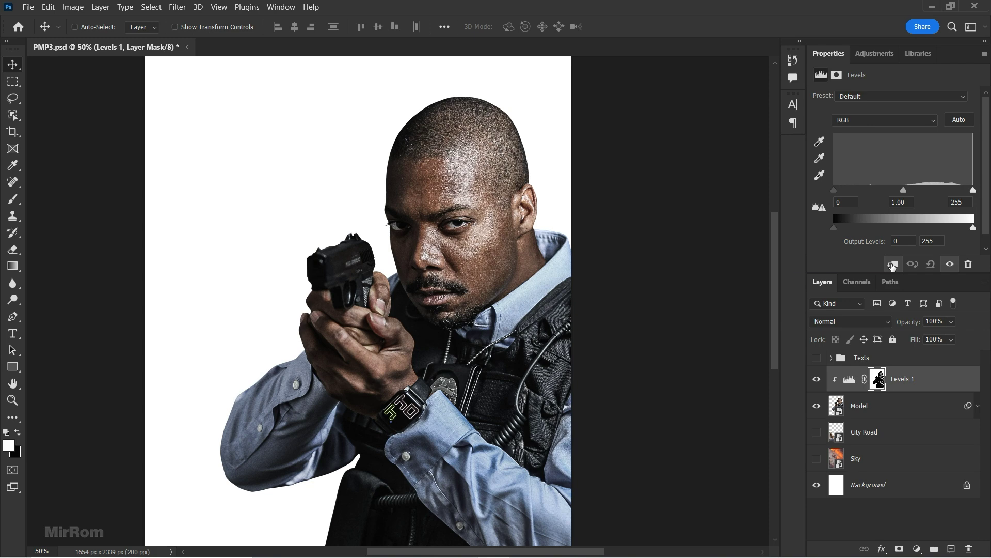
pyautogui.click(849, 381)
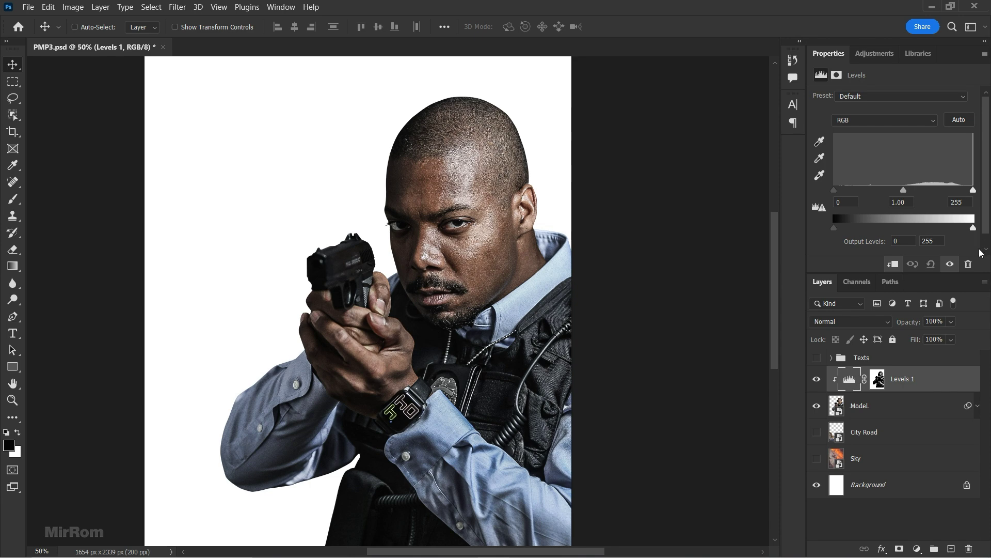
pyautogui.moveTo(965, 273); pyautogui.dragTo(965, 284)
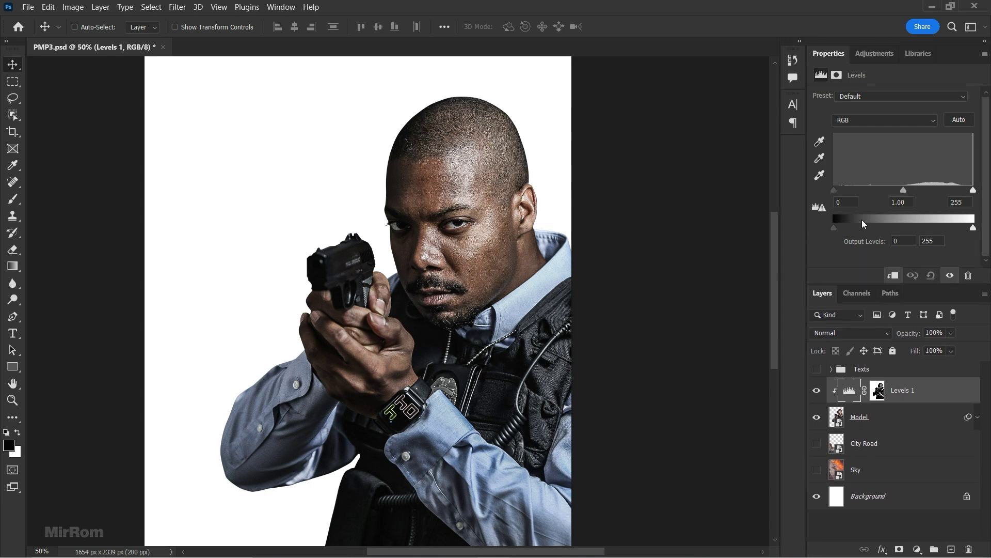
# Set Levels 1 to 21, 0.88, 194, comparing the officer with it on and off
pyautogui.moveTo(836, 192); pyautogui.dragTo(850, 197)
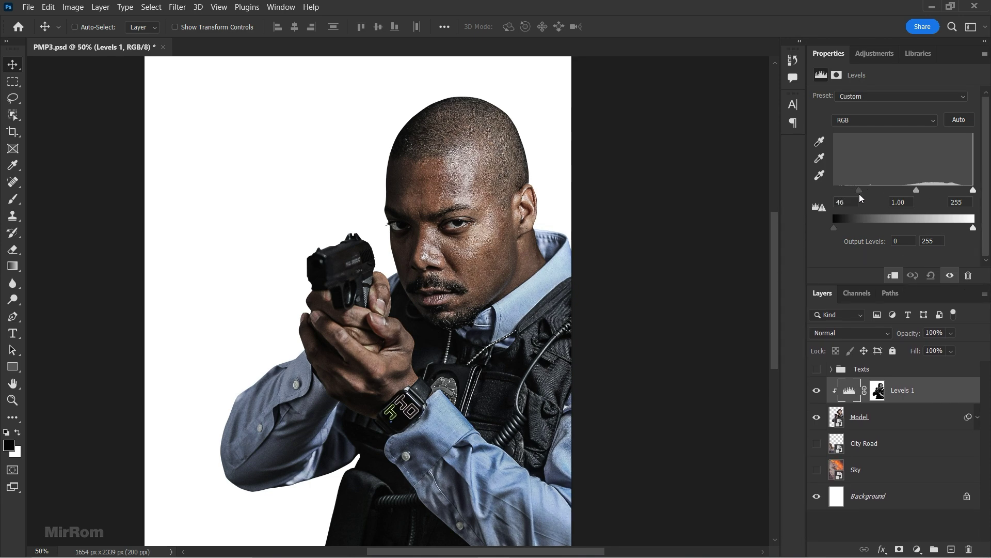
pyautogui.moveTo(911, 191); pyautogui.dragTo(883, 191)
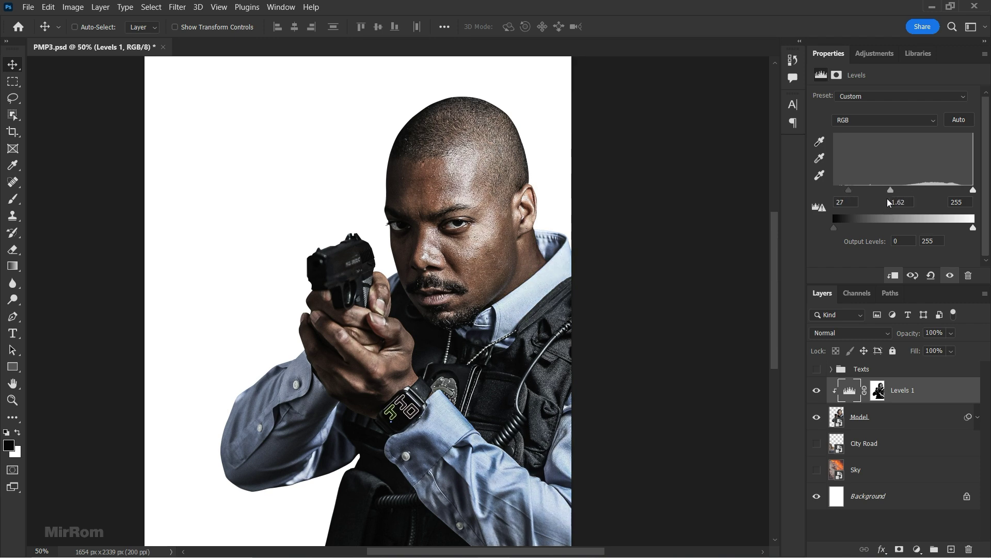
pyautogui.moveTo(888, 202); pyautogui.dragTo(886, 205)
pyautogui.moveTo(973, 191); pyautogui.dragTo(941, 200)
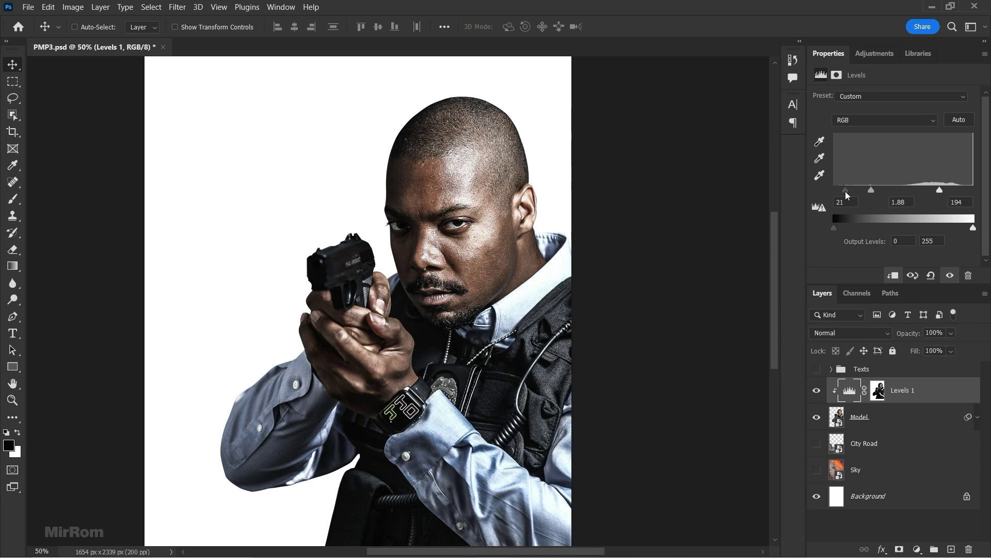
pyautogui.moveTo(871, 190); pyautogui.dragTo(899, 194)
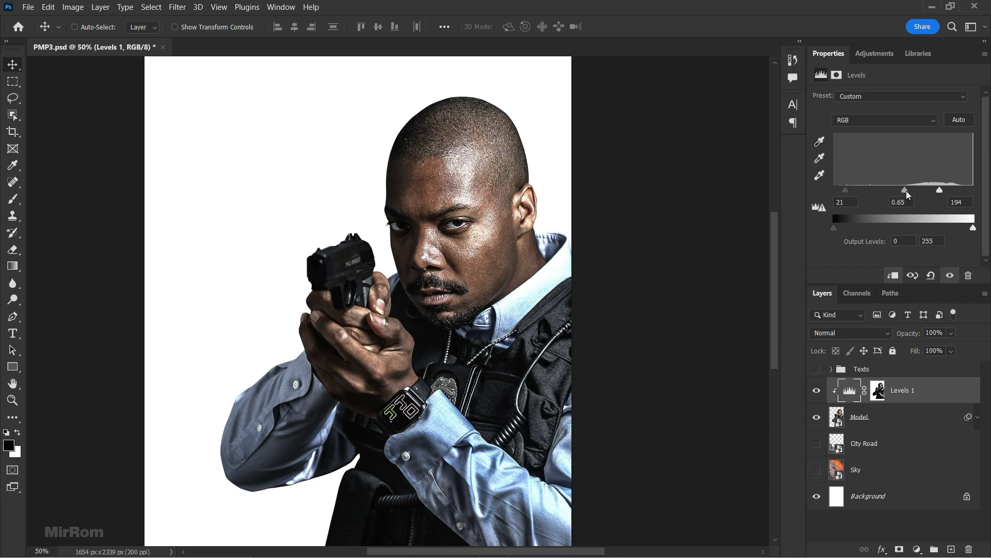
pyautogui.click(815, 390)
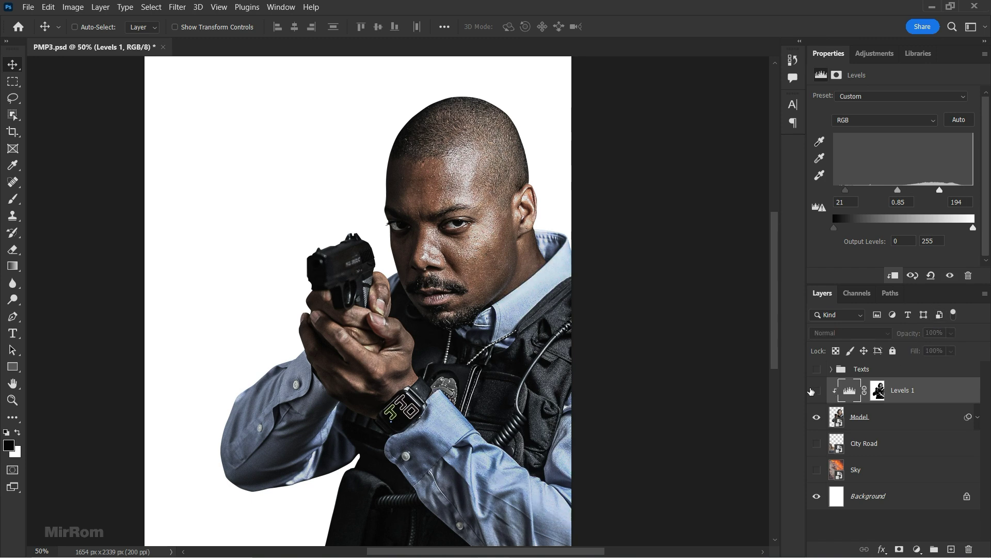
pyautogui.click(815, 391)
pyautogui.click(814, 391)
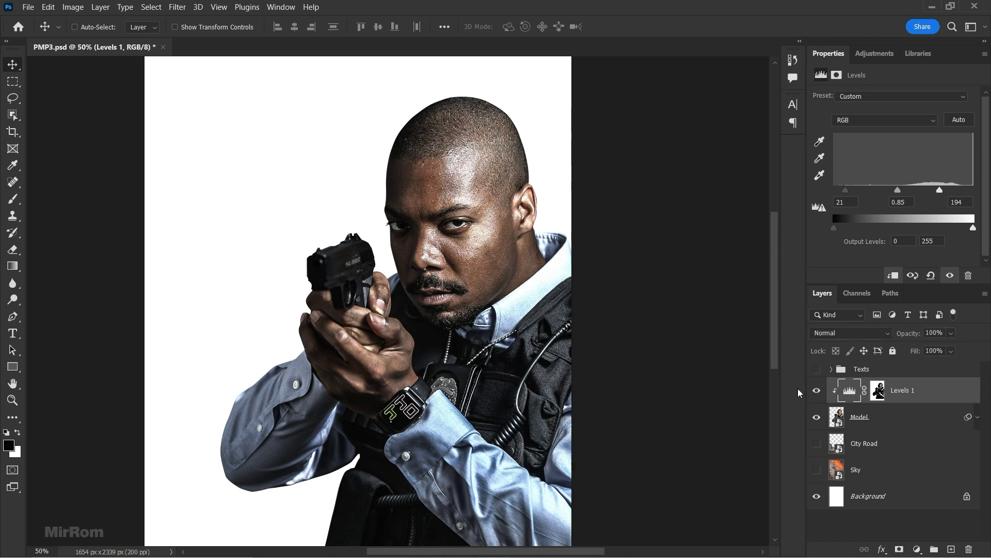
pyautogui.moveTo(898, 190); pyautogui.dragTo(902, 190)
pyautogui.click(818, 393)
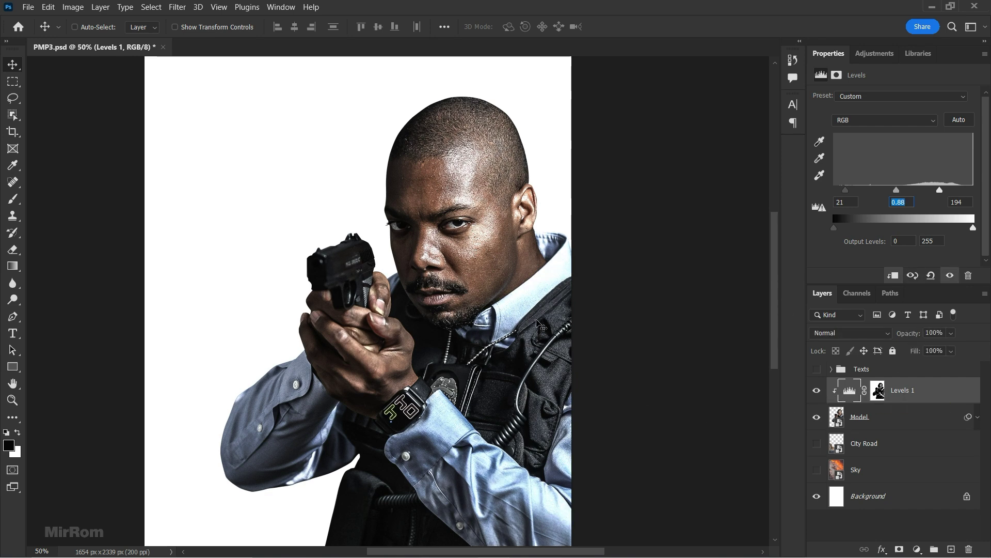
# Add a clipped Curves 1 with a raised black point, midtone point and lowered white point
pyautogui.click(875, 54)
pyautogui.click(871, 89)
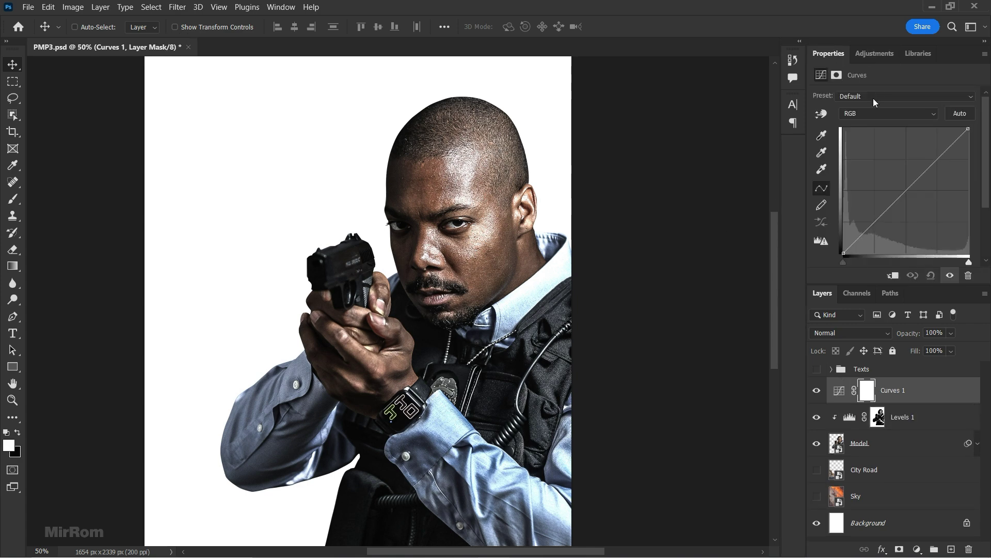
pyautogui.click(895, 276)
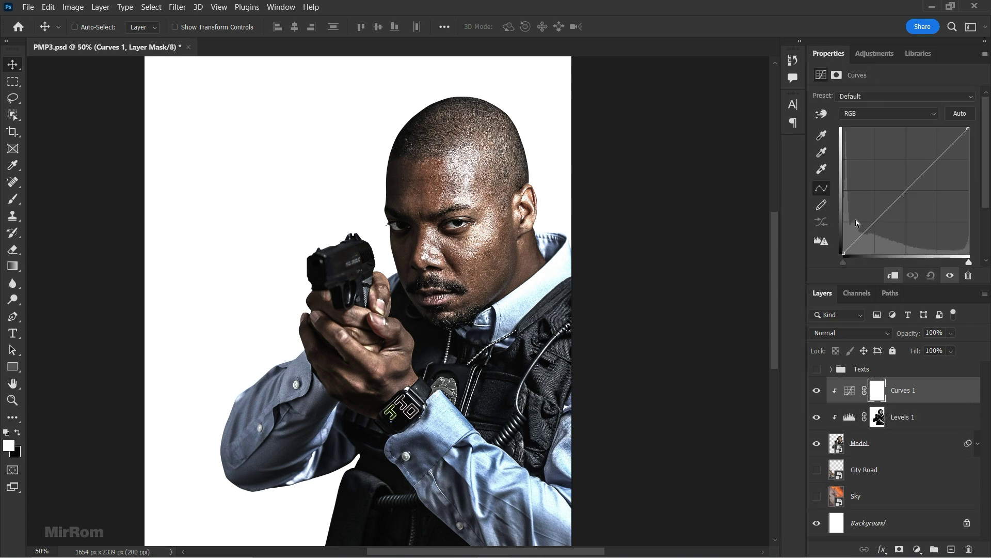
pyautogui.moveTo(843, 253); pyautogui.dragTo(838, 250)
pyautogui.moveTo(906, 187)
pyautogui.mouseDown()
pyautogui.moveTo(909, 195)
pyautogui.moveTo(916, 187)
pyautogui.mouseUp()
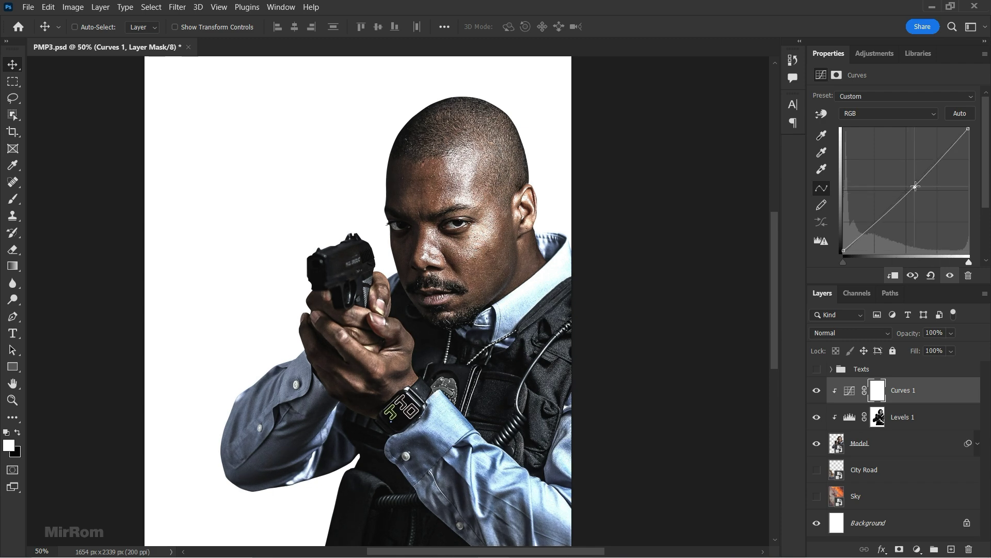
pyautogui.moveTo(971, 130); pyautogui.dragTo(983, 136)
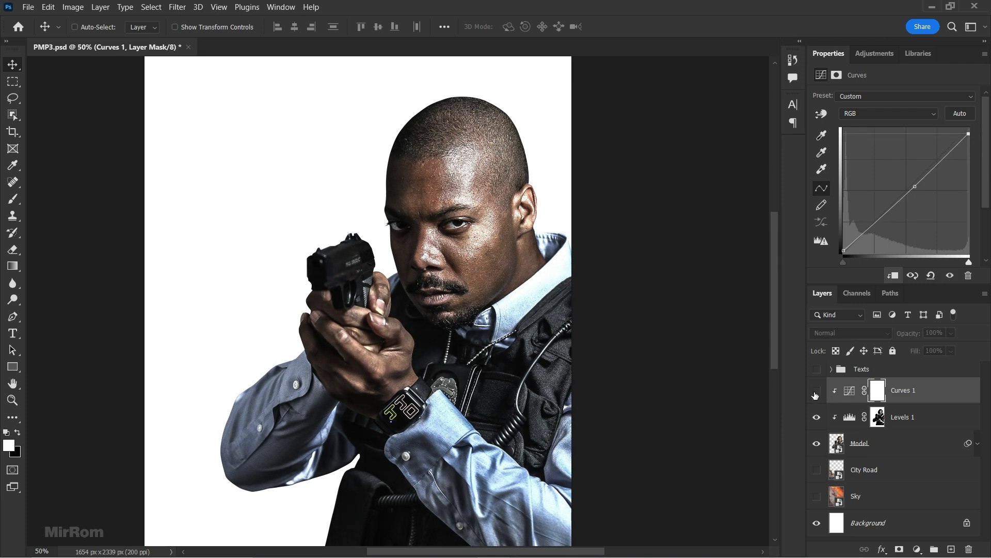
pyautogui.click(850, 390)
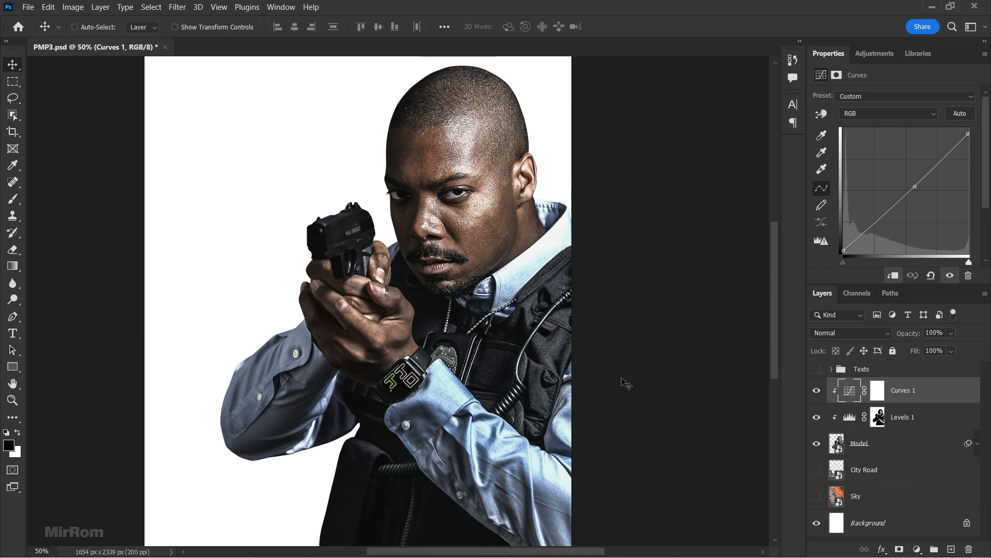
pyautogui.hotkey('ctrl', '-')
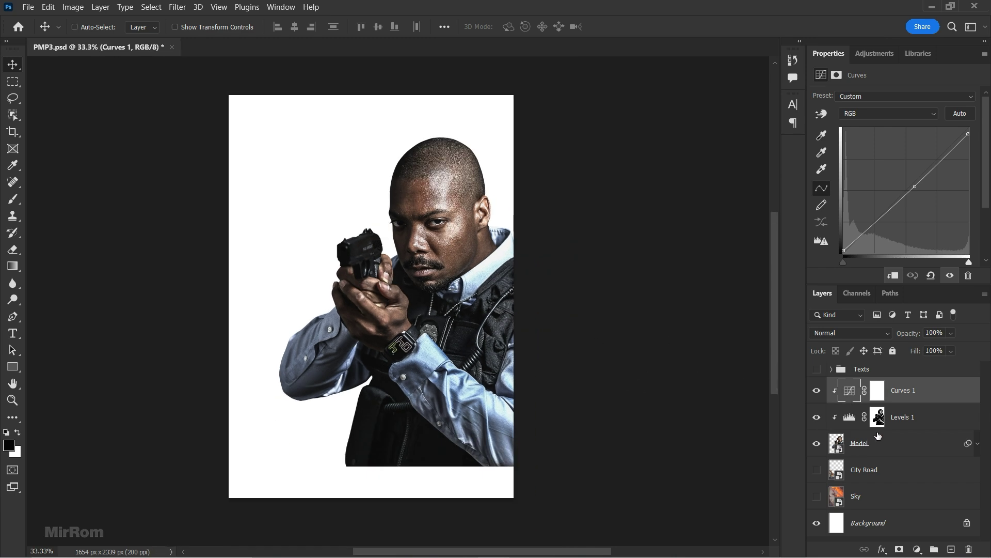
# Show City Road and add a clipped Color Balance with red +34 and yellow -22
pyautogui.click(874, 476)
pyautogui.click(818, 471)
pyautogui.click(824, 479)
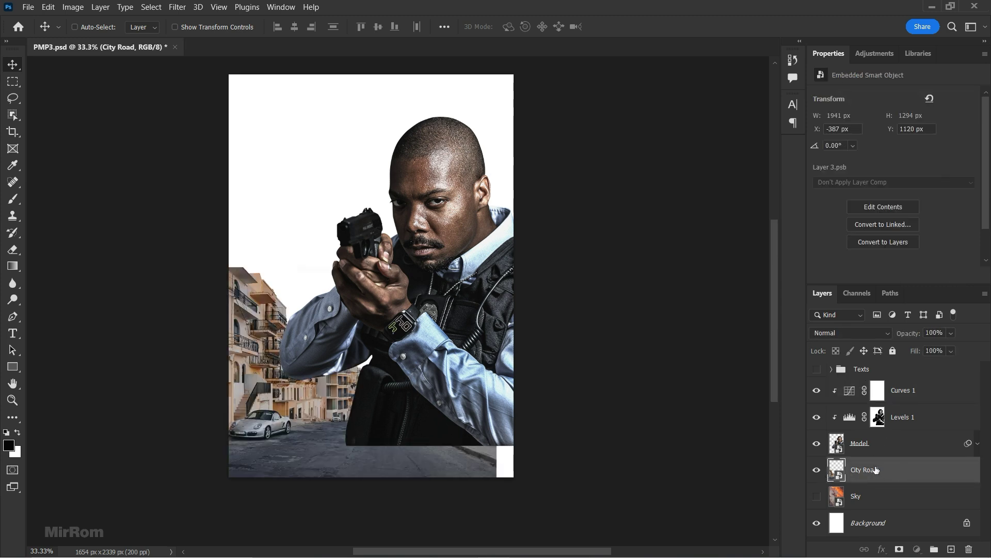
pyautogui.click(866, 53)
pyautogui.click(875, 115)
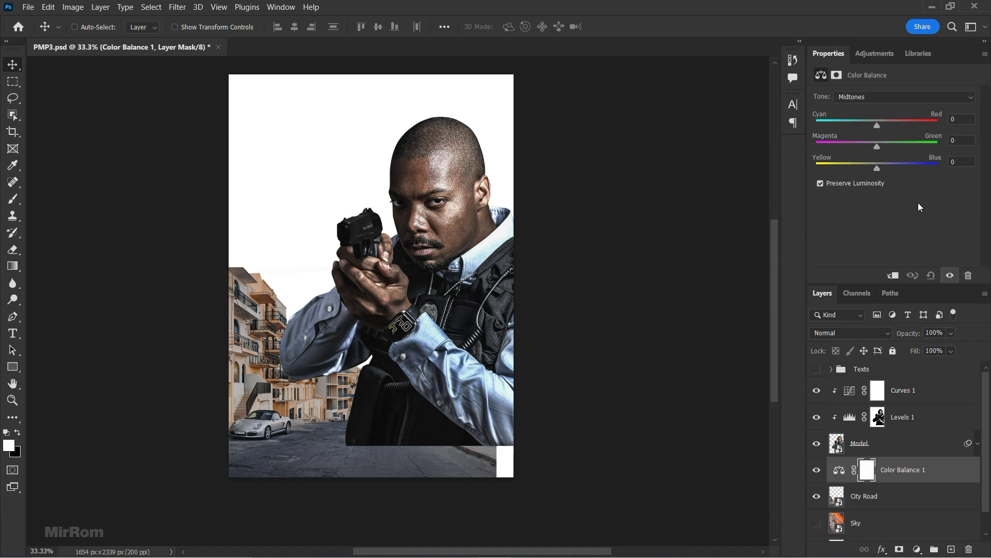
pyautogui.click(892, 276)
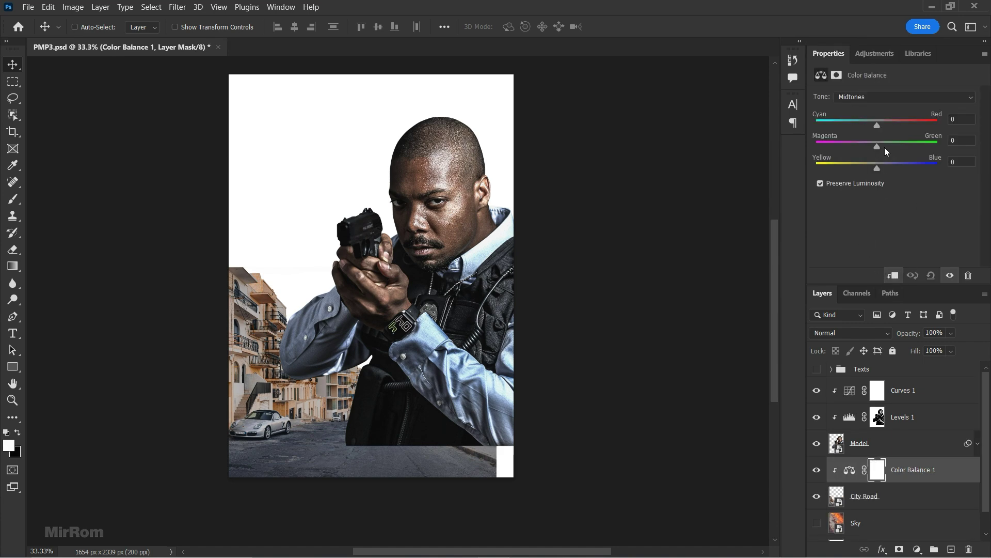
pyautogui.click(883, 123)
pyautogui.moveTo(899, 126); pyautogui.dragTo(898, 127)
# Add a clipped Levels 2 to the street at 22 / 0.79 with output black 18
pyautogui.click(874, 54)
pyautogui.click(861, 88)
pyautogui.click(893, 276)
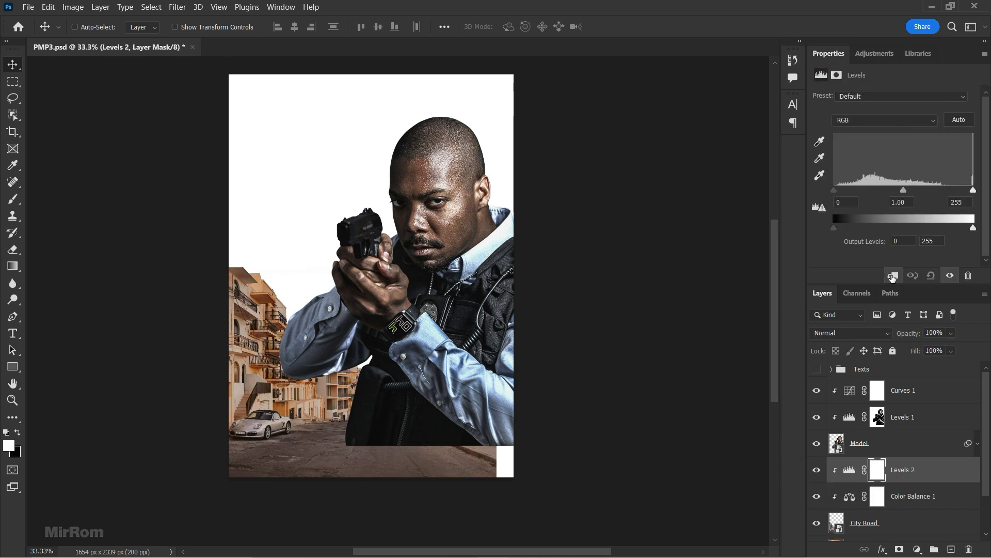
pyautogui.moveTo(834, 190); pyautogui.dragTo(847, 190)
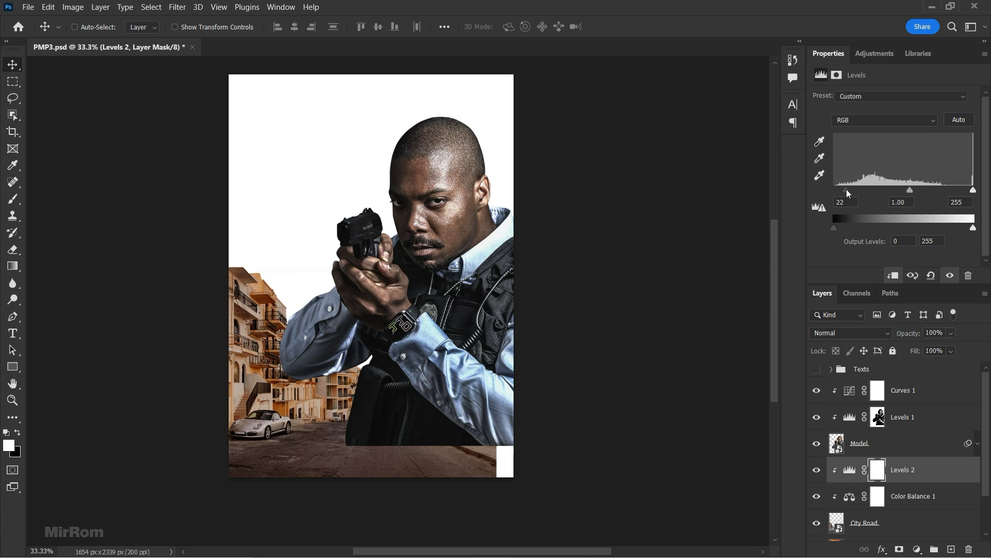
pyautogui.moveTo(910, 191); pyautogui.dragTo(918, 190)
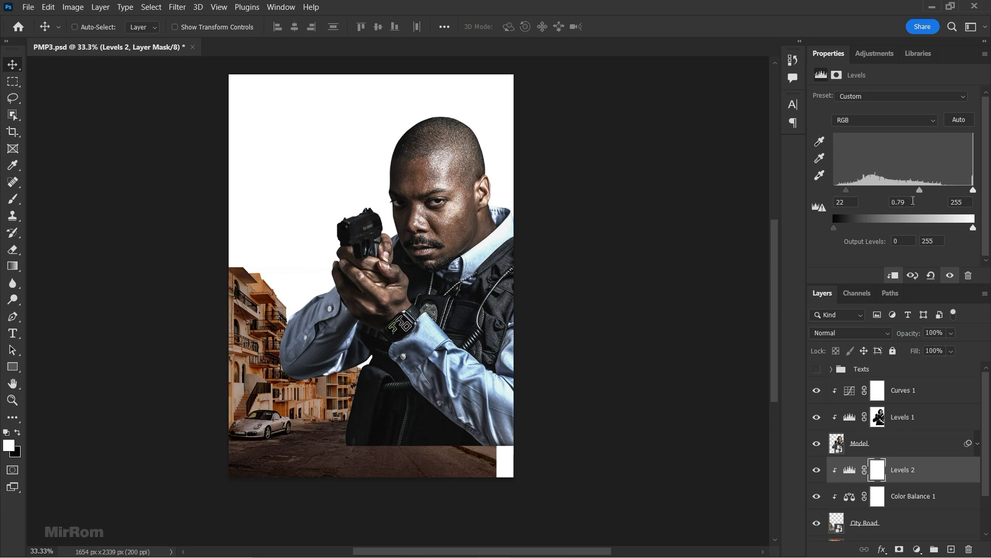
pyautogui.moveTo(837, 227); pyautogui.dragTo(843, 225)
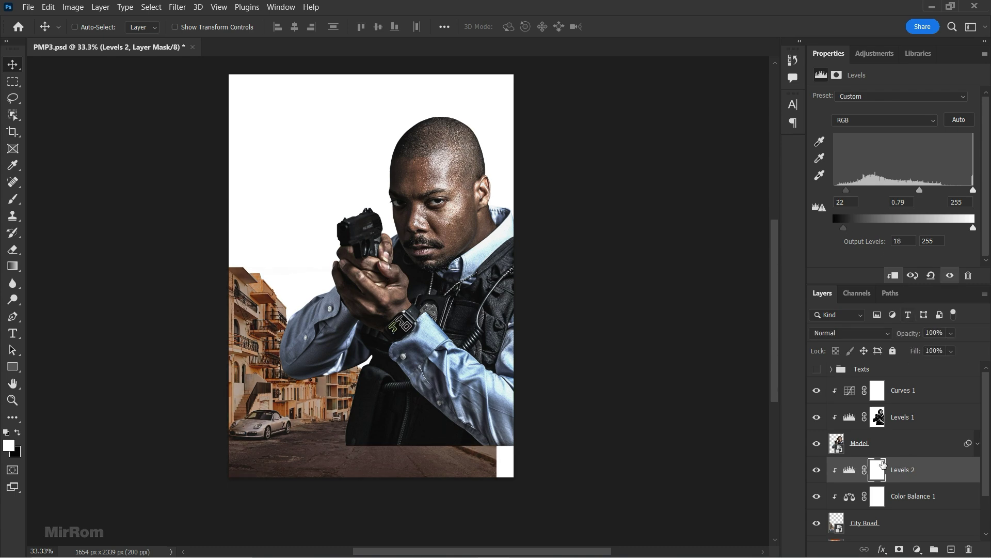
# Show the Sky layer and add a clipped Levels 3 at 19 / 0.80 / 230
pyautogui.scroll(-2, 878, 454)
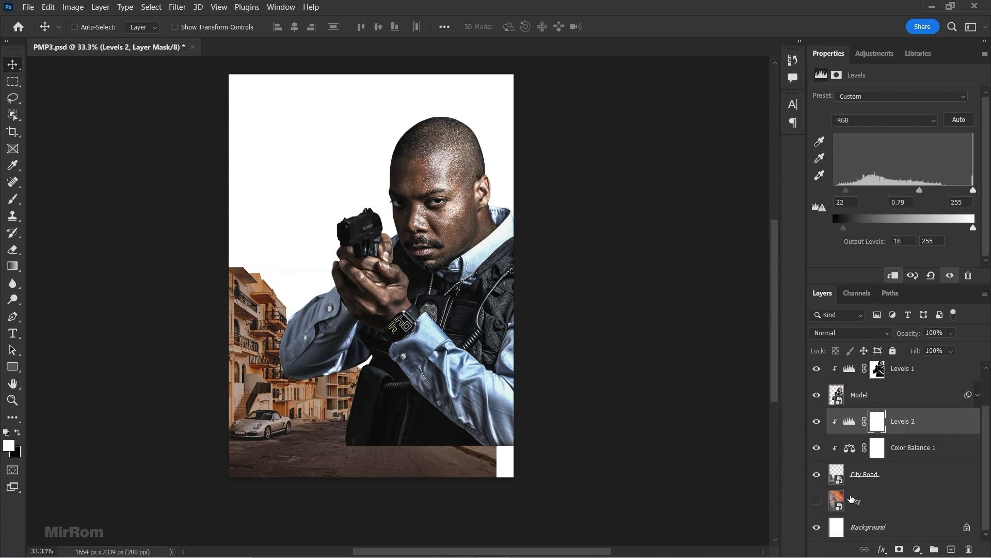
pyautogui.click(817, 501)
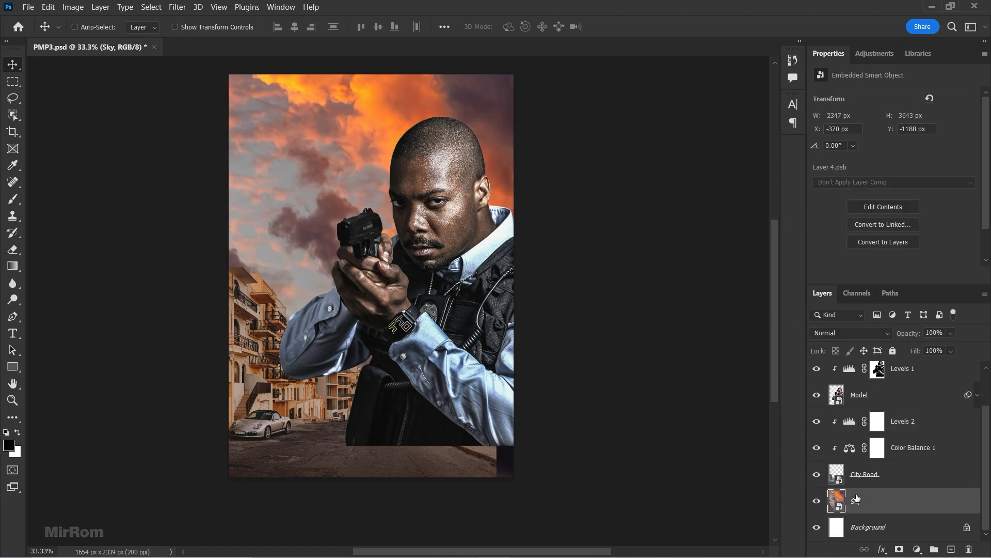
pyautogui.click(874, 53)
pyautogui.click(832, 71)
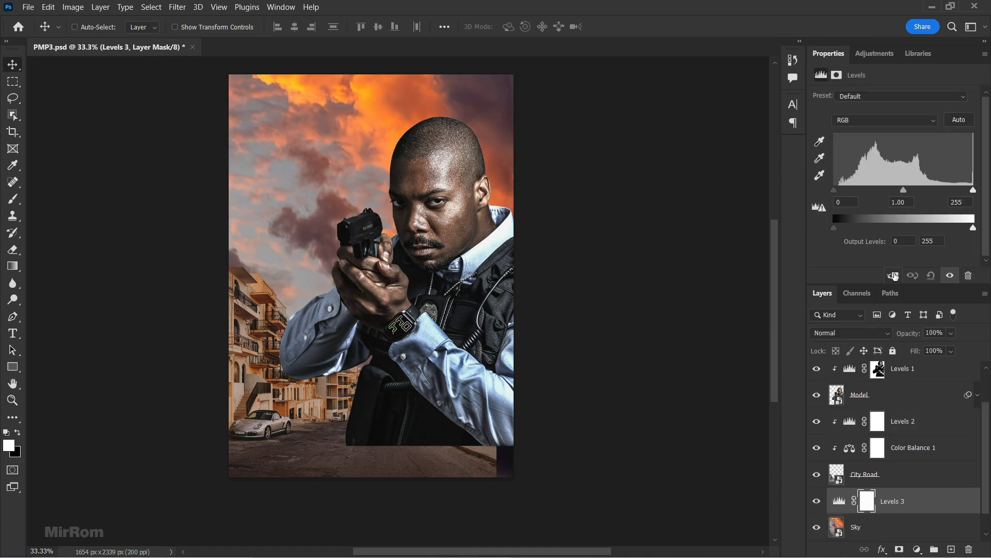
pyautogui.click(894, 276)
pyautogui.moveTo(834, 191); pyautogui.dragTo(846, 192)
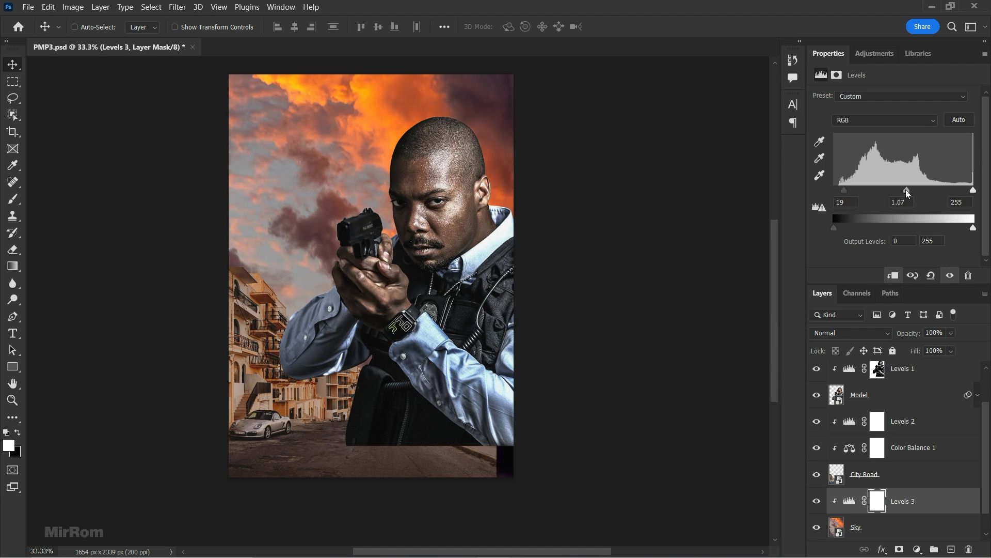
pyautogui.moveTo(907, 193); pyautogui.dragTo(968, 192)
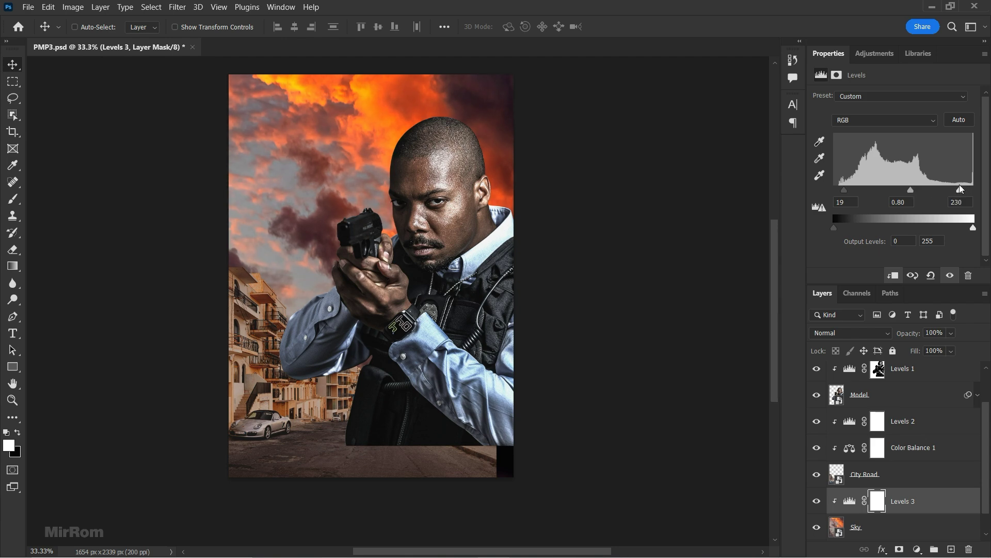
pyautogui.press('Down')
pyautogui.press('Down')
# Add a clipped, colourised Hue/Saturation on the sky: Hue 219, Saturation 50, Lightness -20
pyautogui.scroll(-1, 913, 496)
pyautogui.click(850, 474)
pyautogui.click(875, 54)
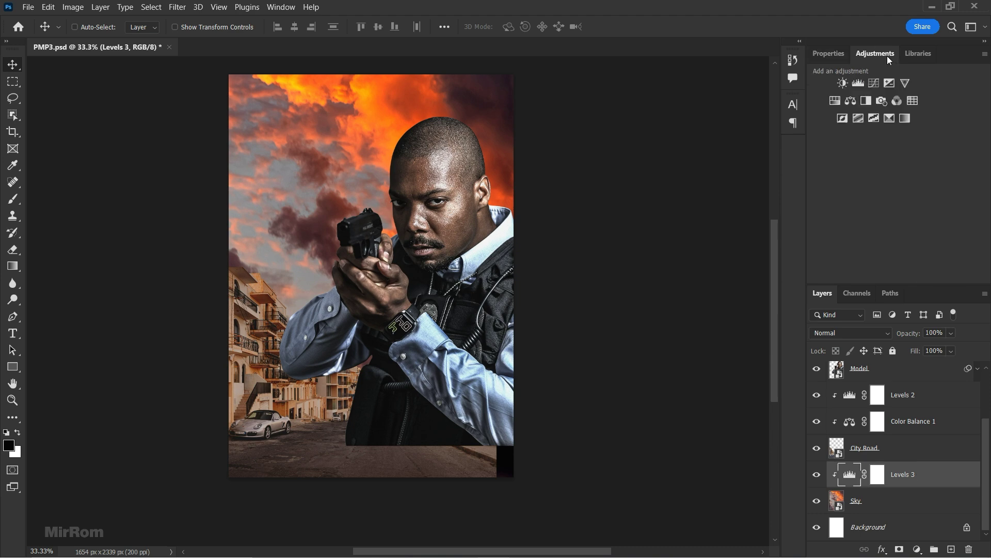
pyautogui.click(839, 101)
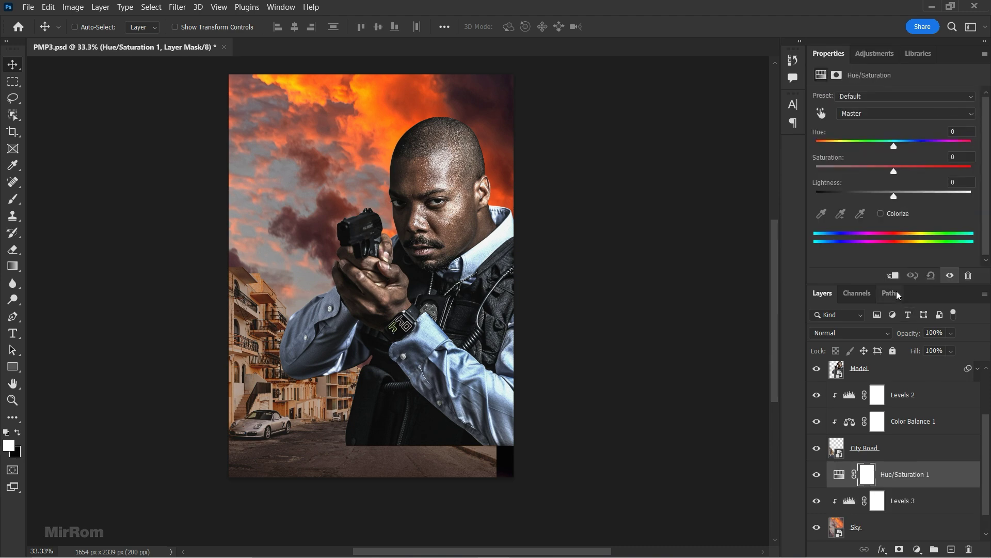
pyautogui.click(893, 278)
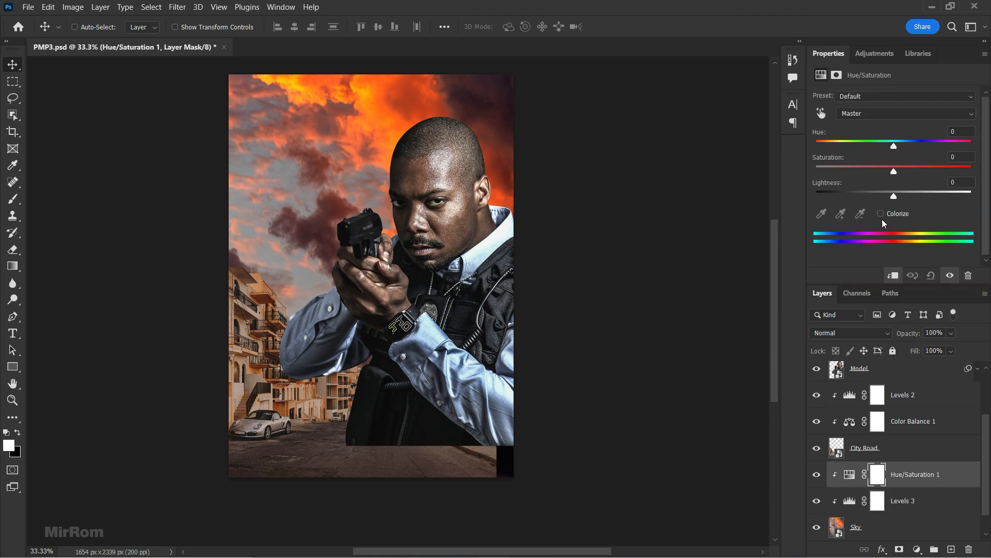
pyautogui.click(881, 213)
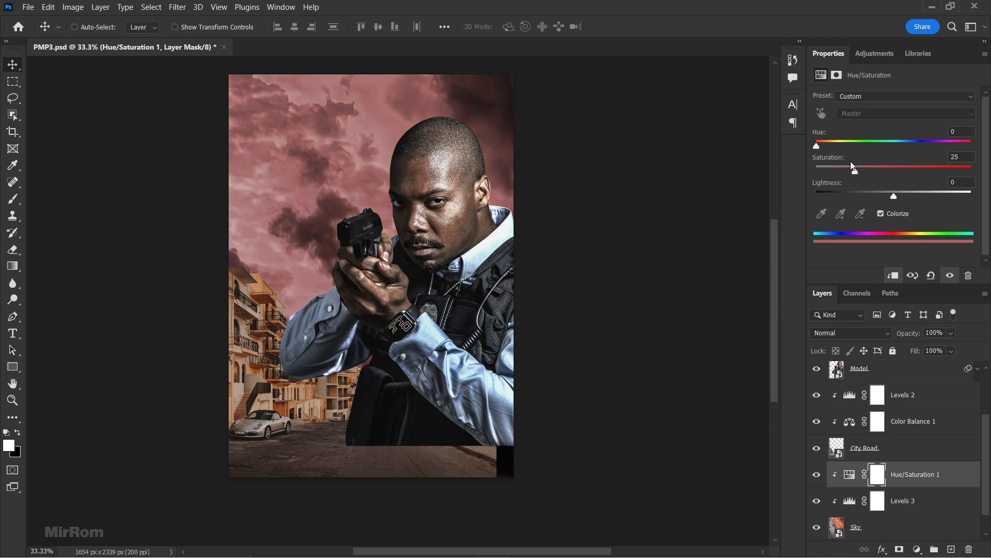
pyautogui.moveTo(816, 146); pyautogui.dragTo(911, 146)
pyautogui.moveTo(858, 174); pyautogui.dragTo(892, 176)
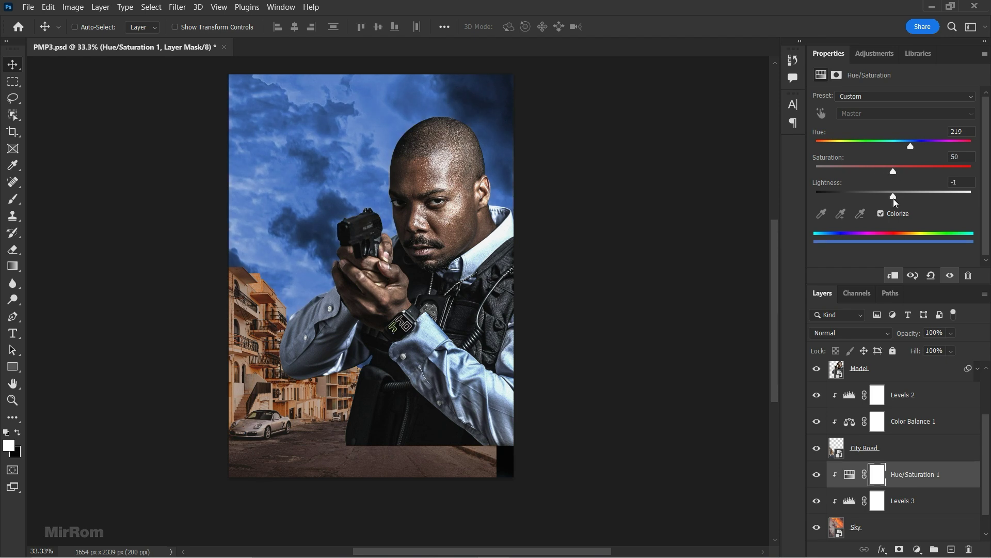
pyautogui.moveTo(894, 198); pyautogui.dragTo(878, 193)
pyautogui.click(950, 275)
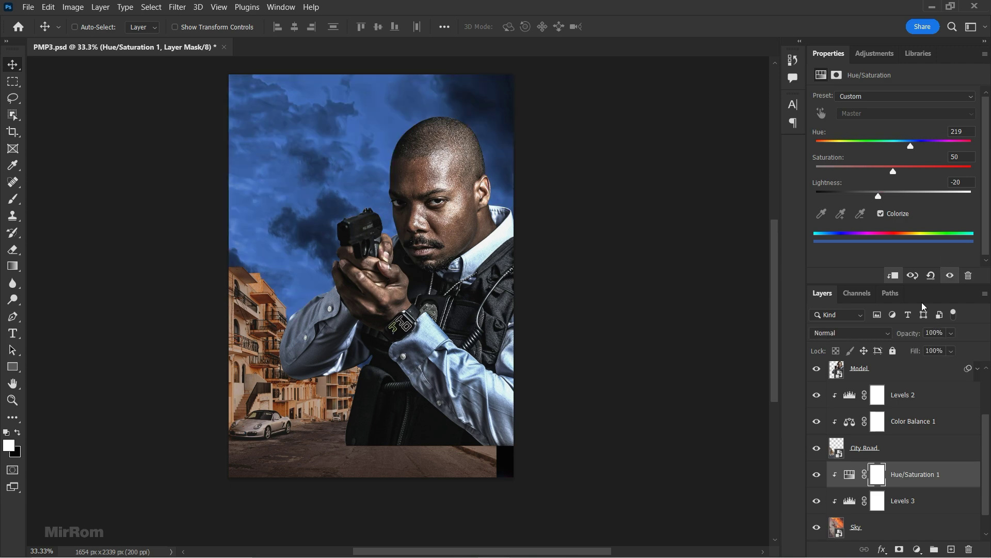
pyautogui.click(877, 475)
# Invert the Hue/Saturation 1 mask and set a 600 px soft brush on it
pyautogui.hotkey('ctrl', 'i')
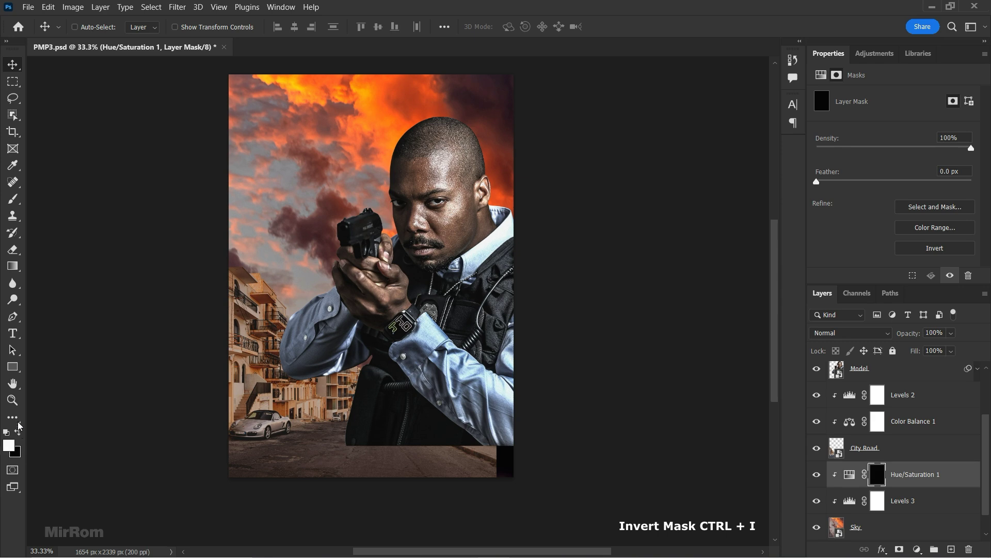
pyautogui.click(13, 199)
pyautogui.rightClick(304, 168)
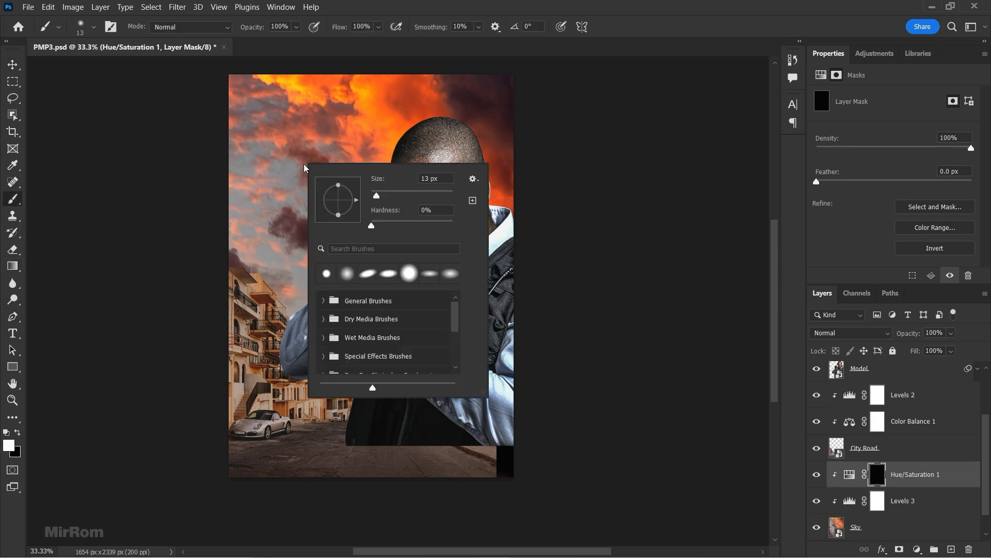
pyautogui.moveTo(377, 195); pyautogui.dragTo(410, 195)
pyautogui.write('600')
pyautogui.press('Return')
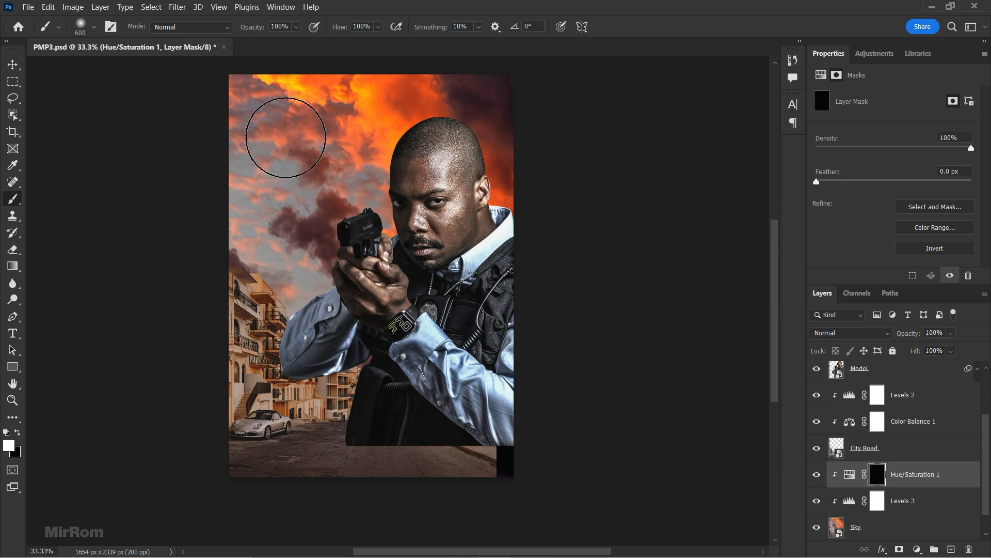
# Paint white over the top-left sky to bring the blue tint there
pyautogui.press(']')
pyautogui.press(']')
pyautogui.press(']')
pyautogui.moveTo(266, 111)
pyautogui.mouseDown()
pyautogui.moveTo(299, 188)
pyautogui.moveTo(420, 321)
pyautogui.mouseUp()
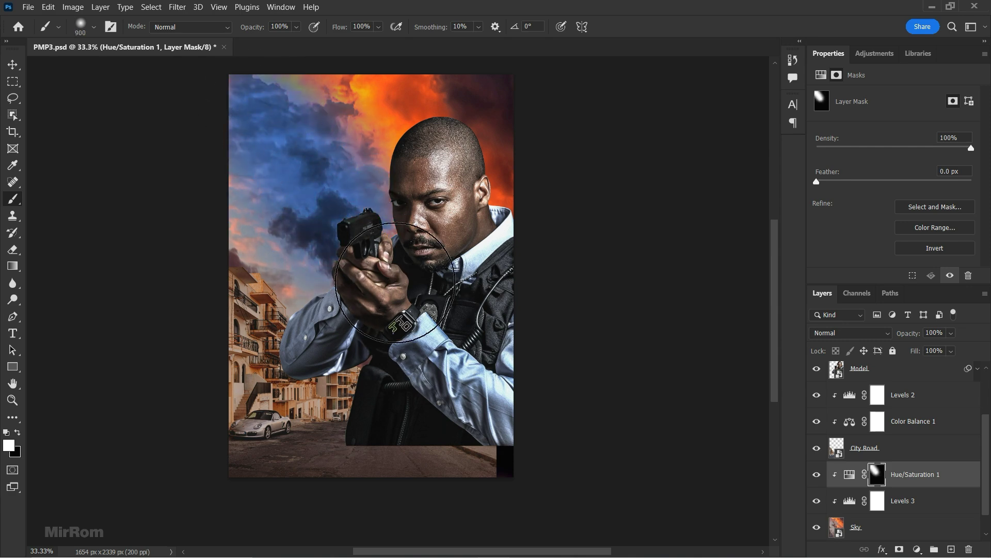
pyautogui.press('[')
pyautogui.moveTo(266, 122); pyautogui.dragTo(197, 141)
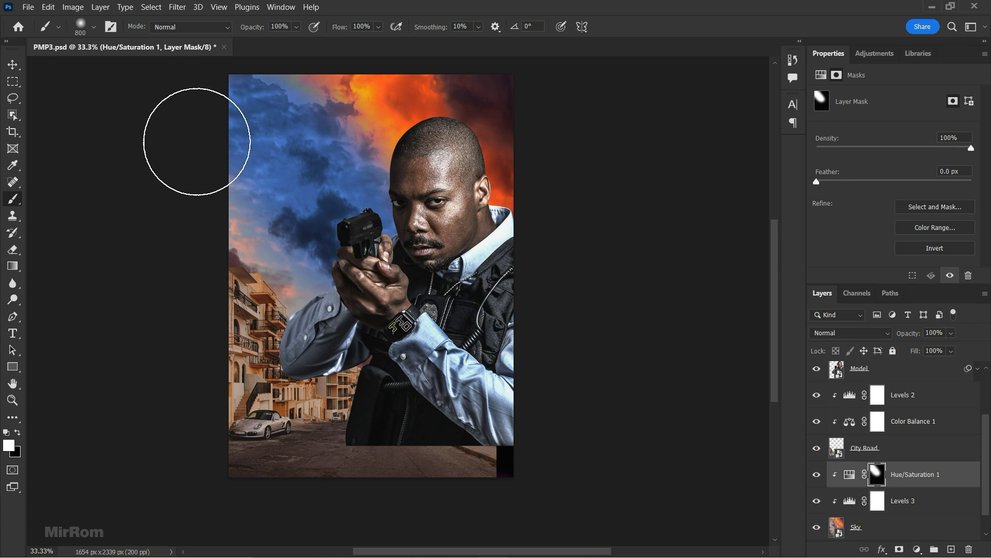
pyautogui.press('[')
pyautogui.press('[')
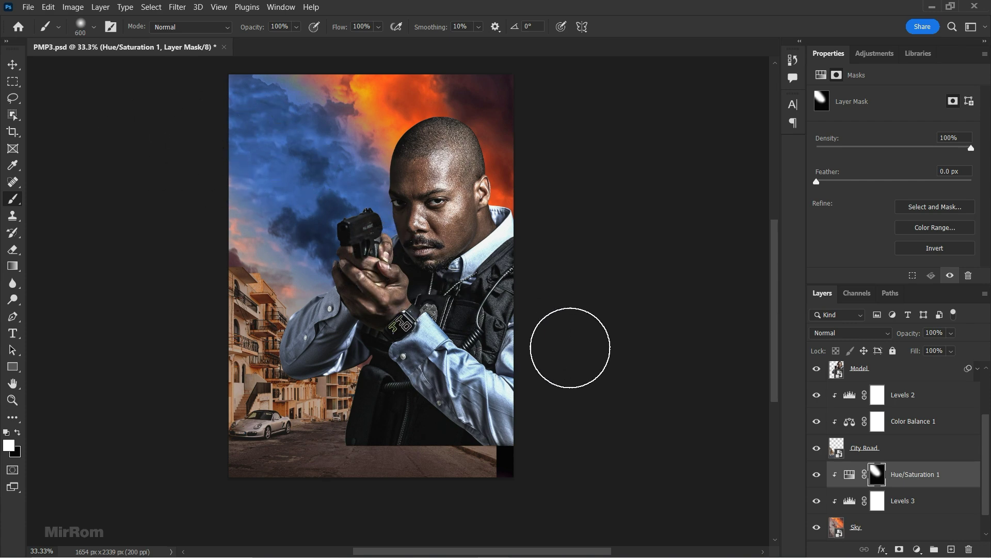
pyautogui.press('v')
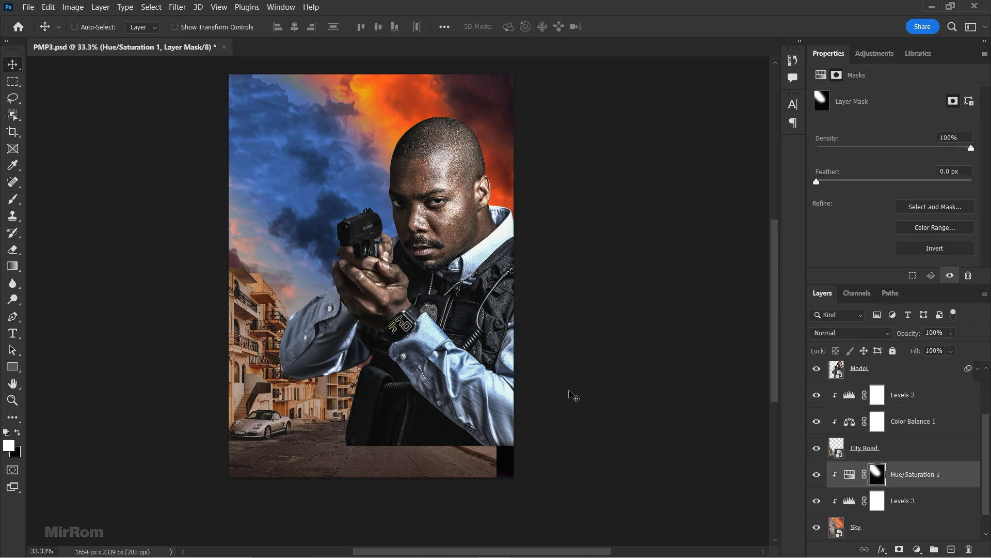
# Add a Curves 2 adjustment above Hue/Saturation 1, pulling highlights and midtones down to darken
pyautogui.click(874, 53)
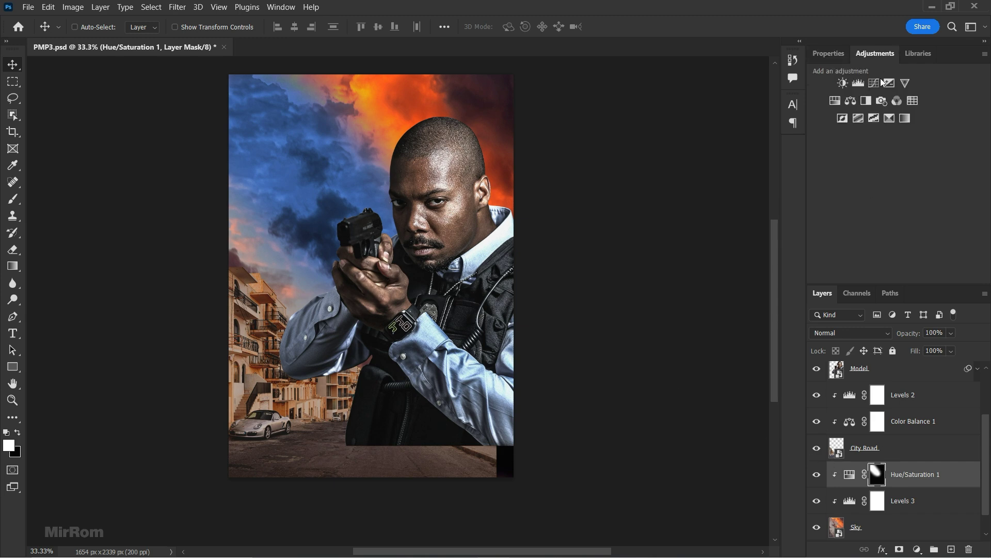
pyautogui.click(845, 82)
pyautogui.moveTo(968, 129); pyautogui.dragTo(968, 183)
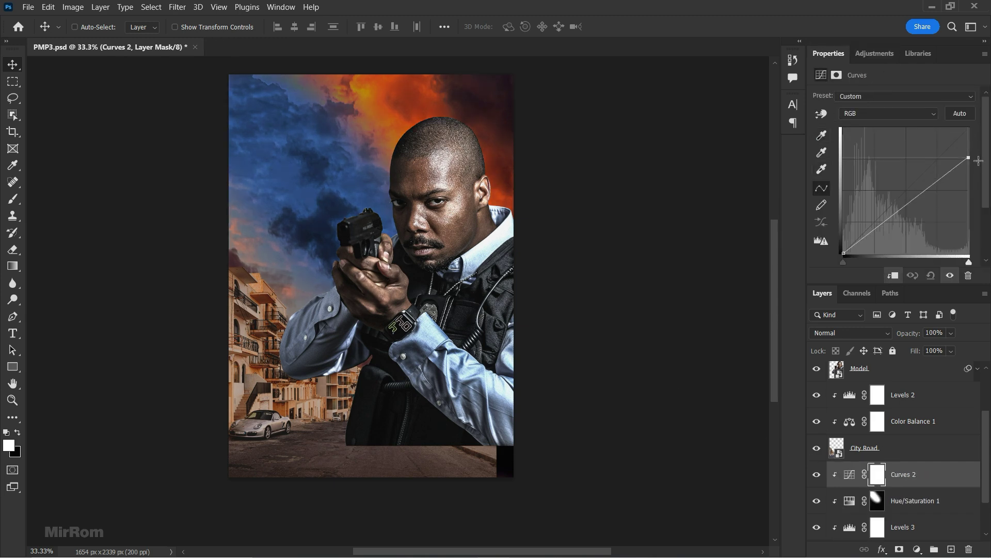
pyautogui.moveTo(905, 216); pyautogui.dragTo(903, 225)
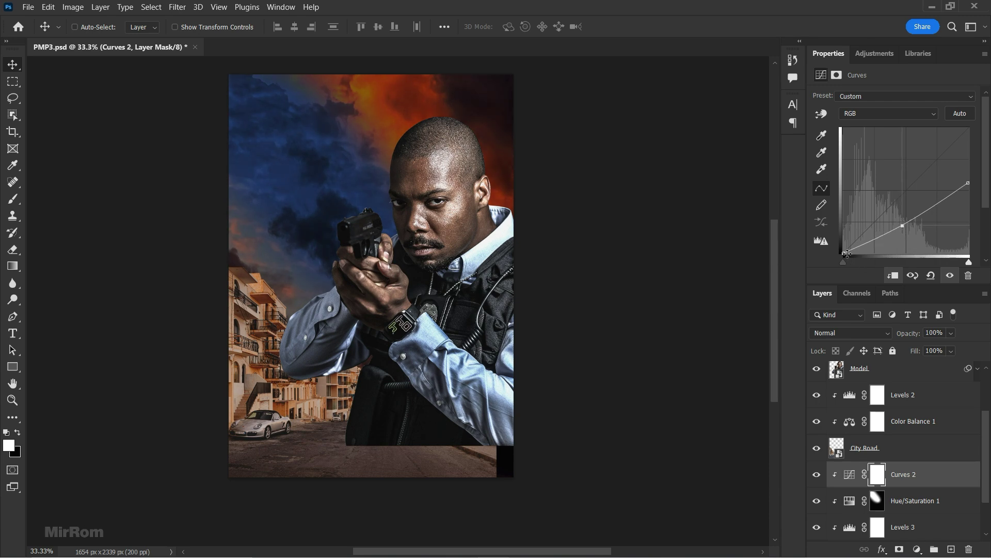
pyautogui.moveTo(906, 225); pyautogui.dragTo(904, 226)
# Invert the Curves 2 mask and paint white over the top-right sky with a large brush
pyautogui.click(877, 477)
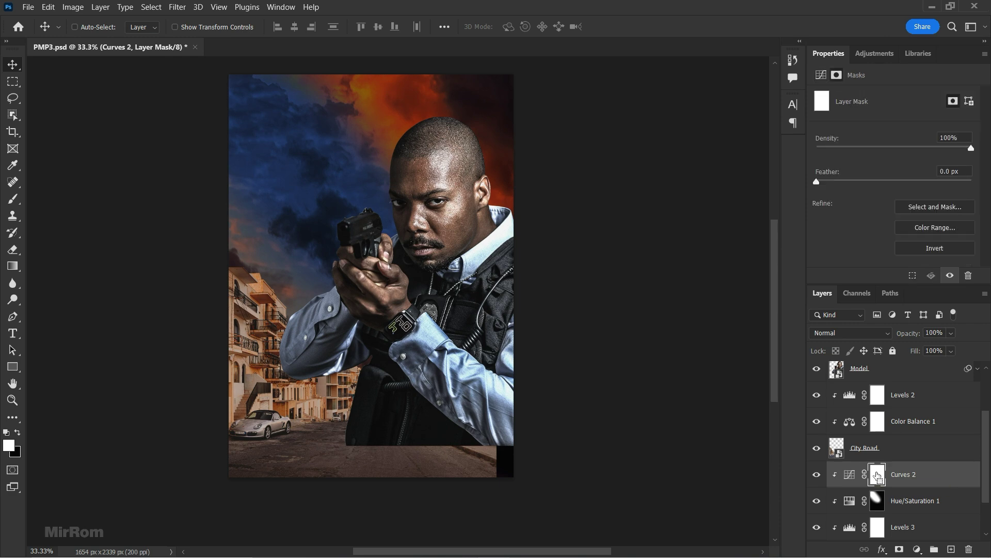
pyautogui.hotkey('ctrl', 'i')
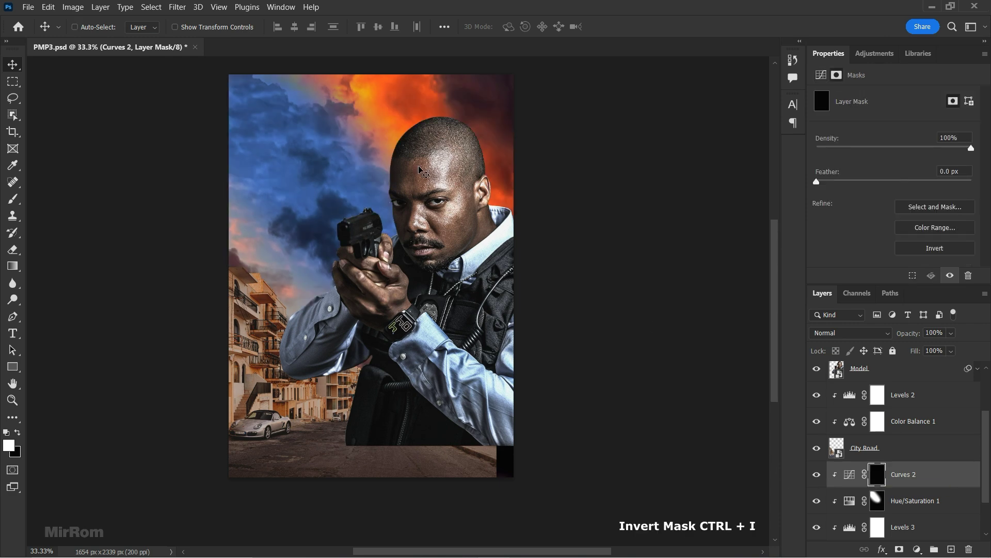
pyautogui.press('b')
pyautogui.scroll(3, 464, 124)
pyautogui.scroll(2, 491, 129)
pyautogui.press(']')
pyautogui.press(']')
pyautogui.press(']')
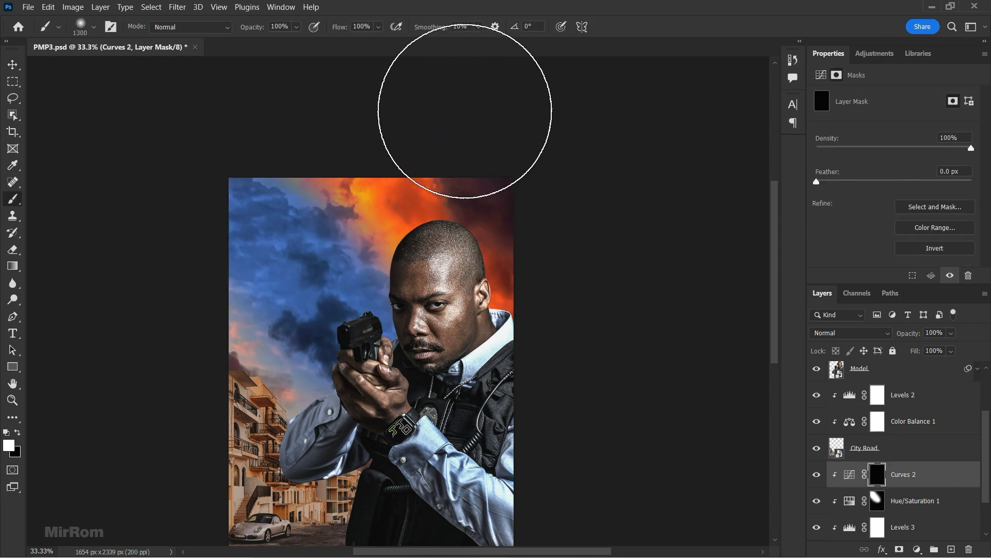
pyautogui.moveTo(509, 116); pyautogui.dragTo(649, 297)
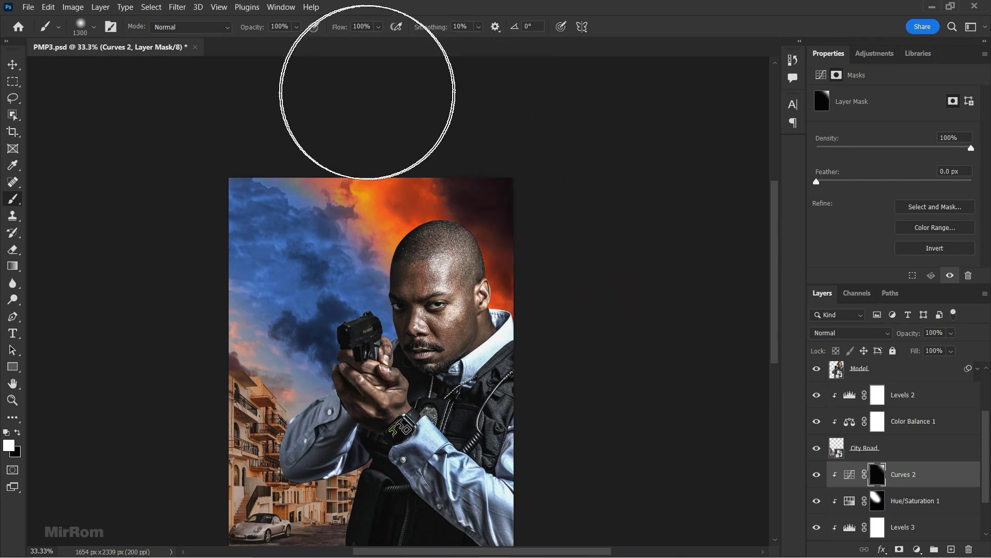
pyautogui.press('[')
pyautogui.press('[')
pyautogui.press('[')
pyautogui.press('[')
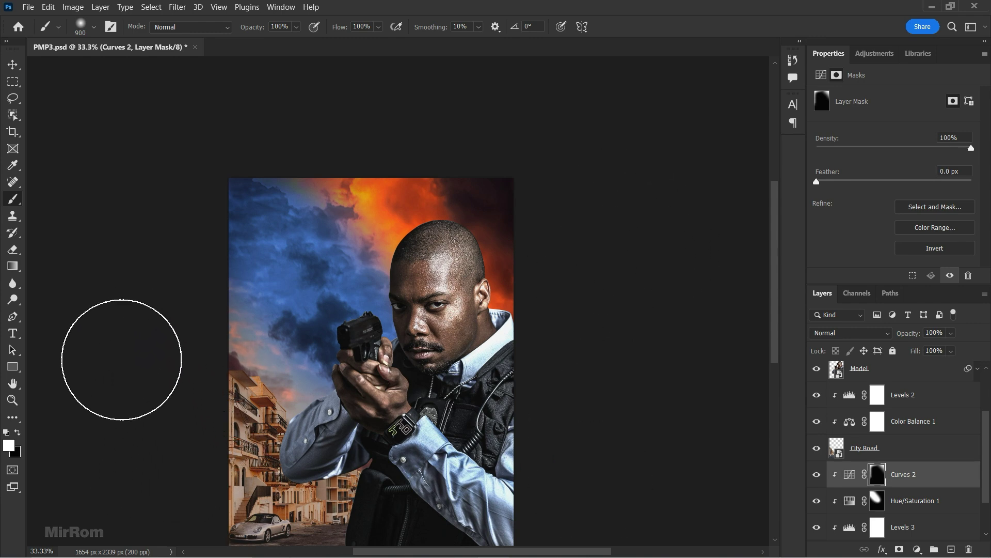
pyautogui.press('v')
pyautogui.hotkey('ctrl', '0')
pyautogui.hotkey('ctrl', '-')
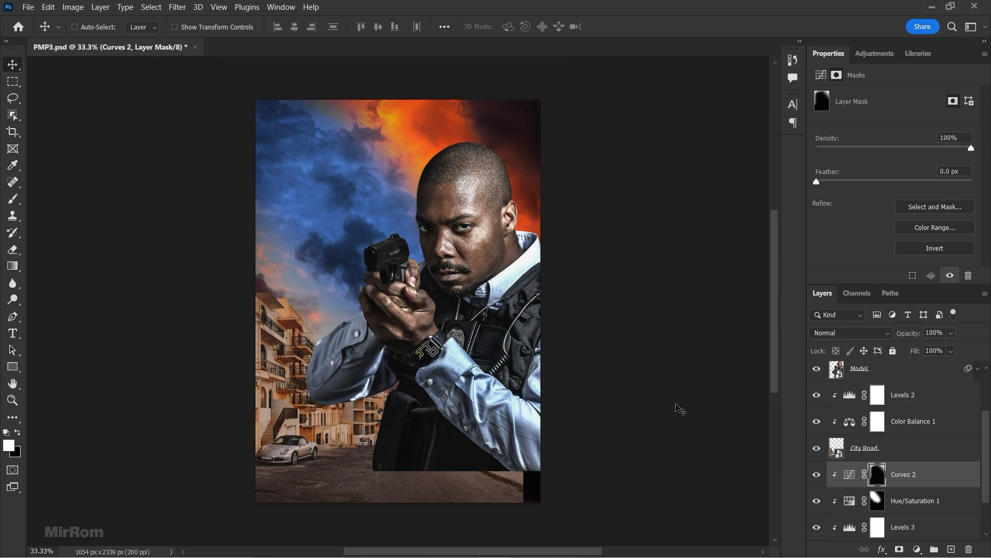
pyautogui.scroll(3, 933, 444)
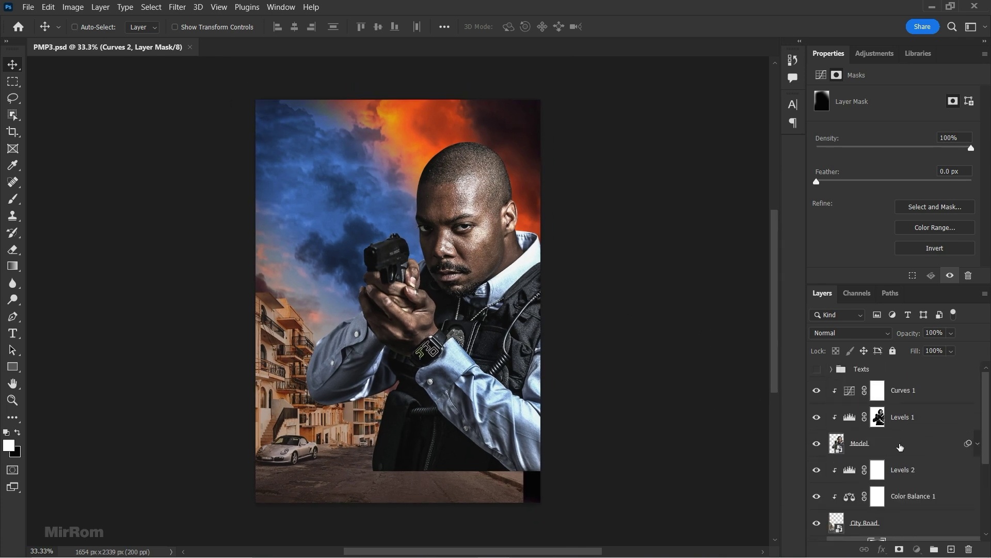
# Open the burning newspaper photo pexels-beytlik-6525967.jpg
pyautogui.click(901, 445)
pyautogui.click(849, 394)
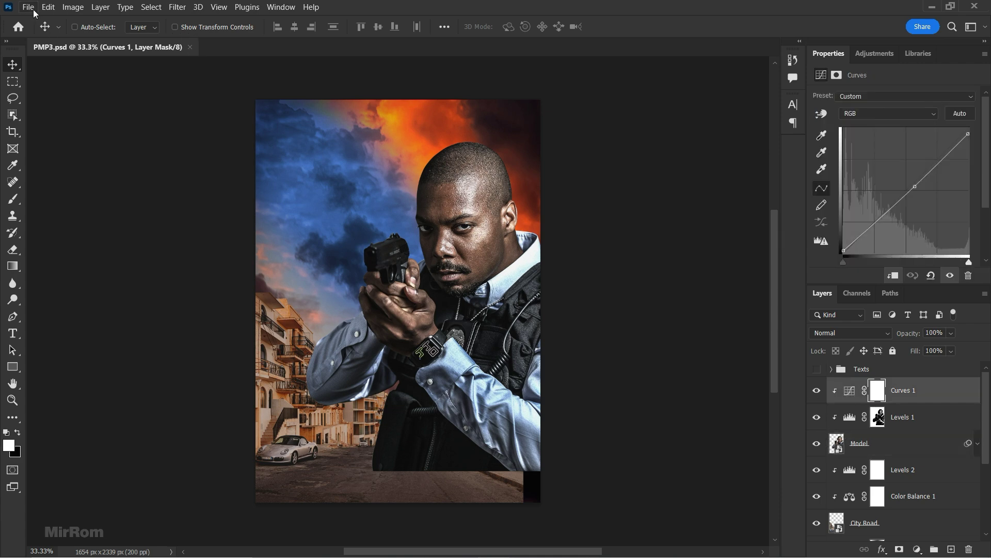
pyautogui.click(33, 10)
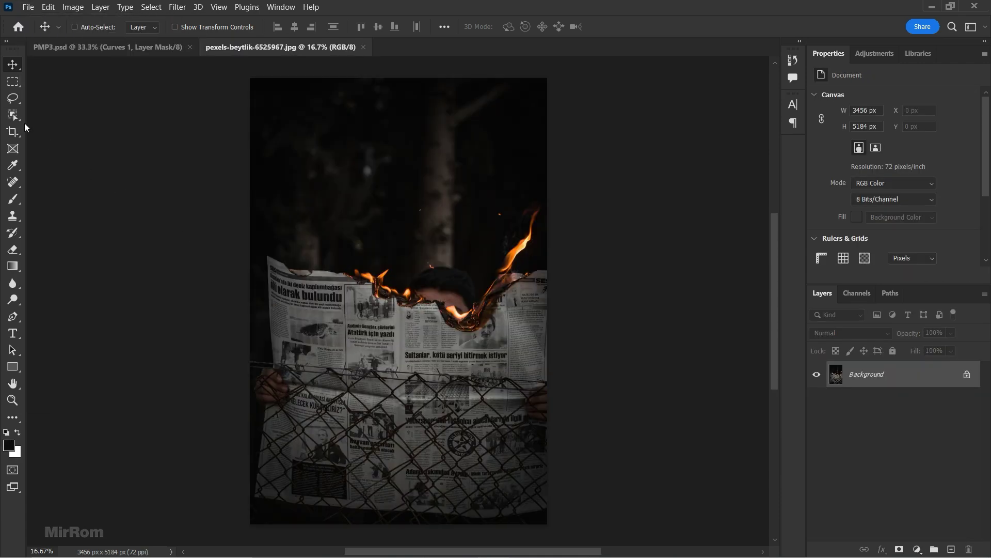
# Quick-select the dark background above the burnt edge, subtracting the flame tips
pyautogui.rightClick(13, 115)
pyautogui.click(33, 126)
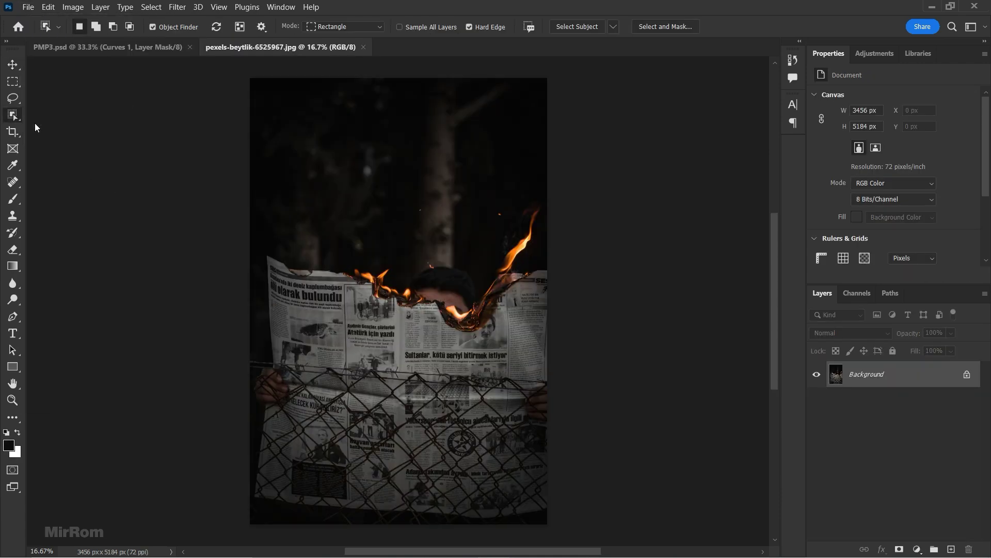
pyautogui.moveTo(364, 209); pyautogui.dragTo(405, 216)
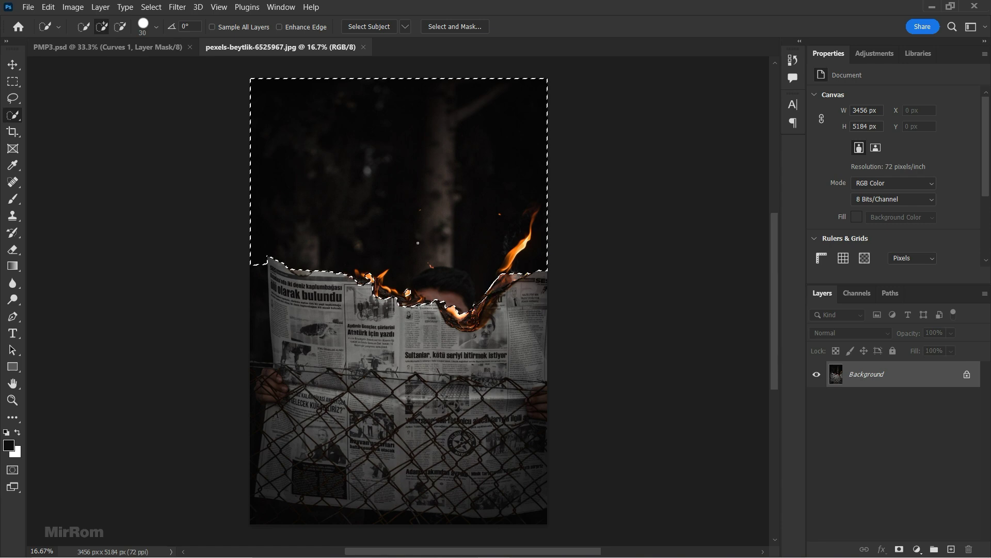
pyautogui.scroll(3, 361, 302)
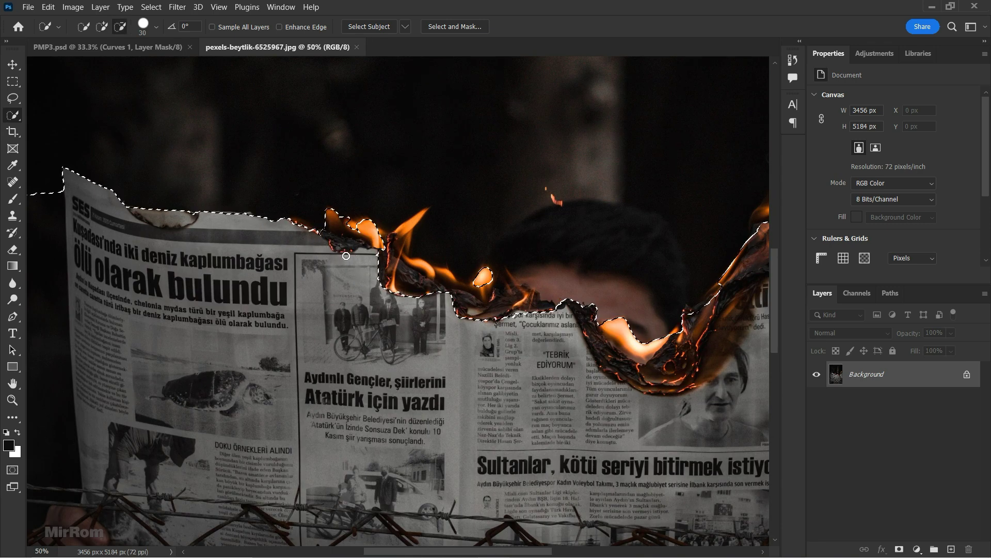
pyautogui.moveTo(344, 248)
pyautogui.mouseDown()
pyautogui.moveTo(376, 240)
pyautogui.moveTo(562, 320)
pyautogui.mouseUp()
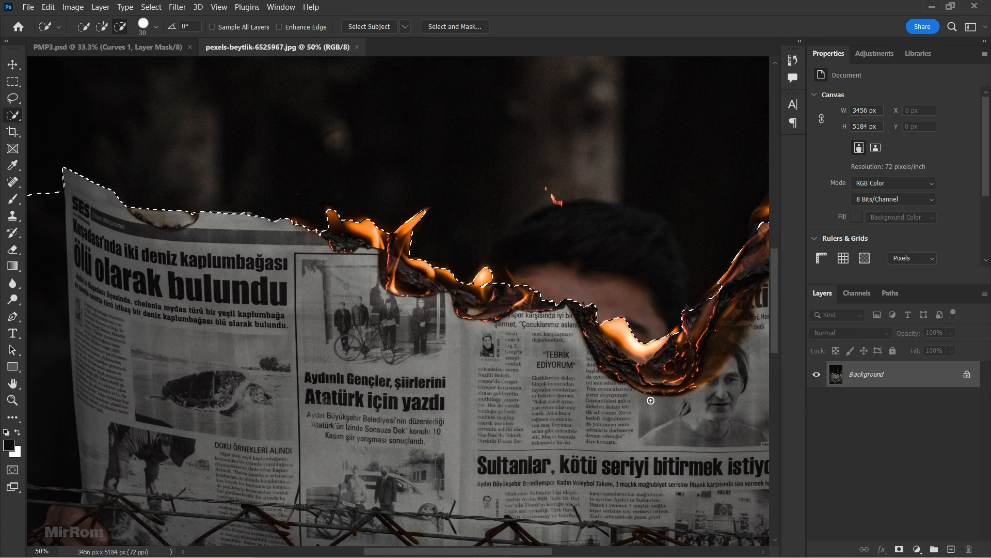
pyautogui.keyDown('alt'); pyautogui.click(488, 283); pyautogui.keyUp('alt')
pyautogui.hscroll(5, 517, 258)
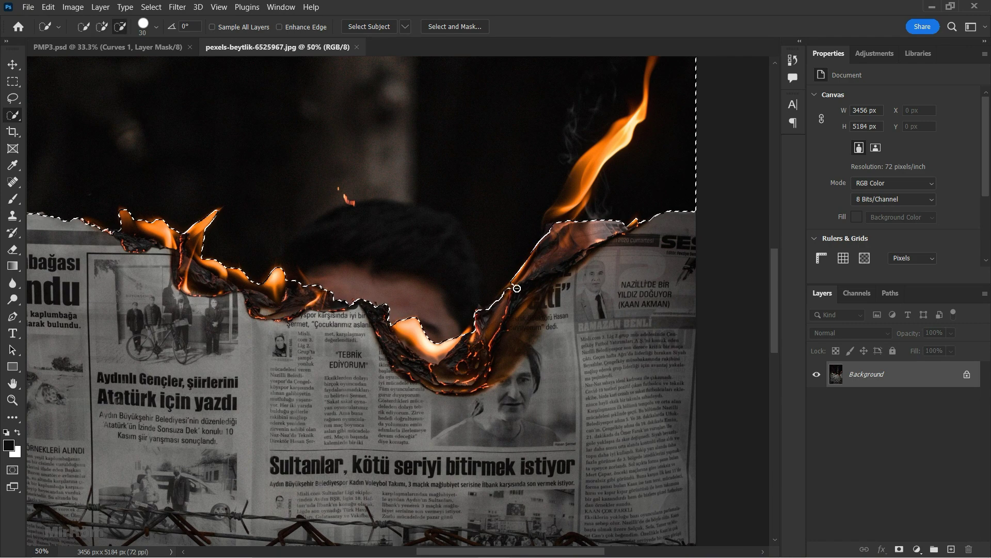
# Turn the selection into a layer mask and invert it to show the newspaper
pyautogui.click(900, 549)
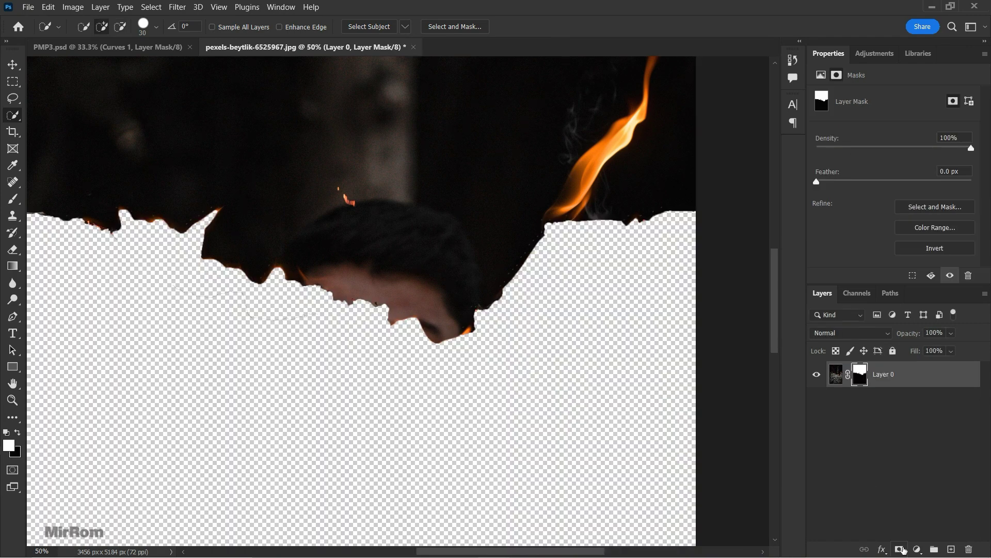
pyautogui.hotkey('ctrl', 'i')
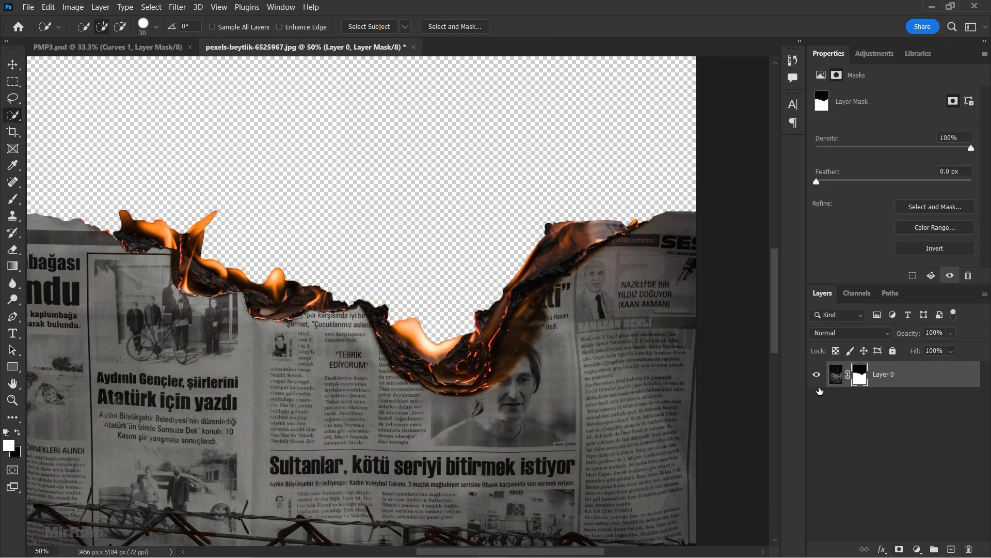
pyautogui.press('b')
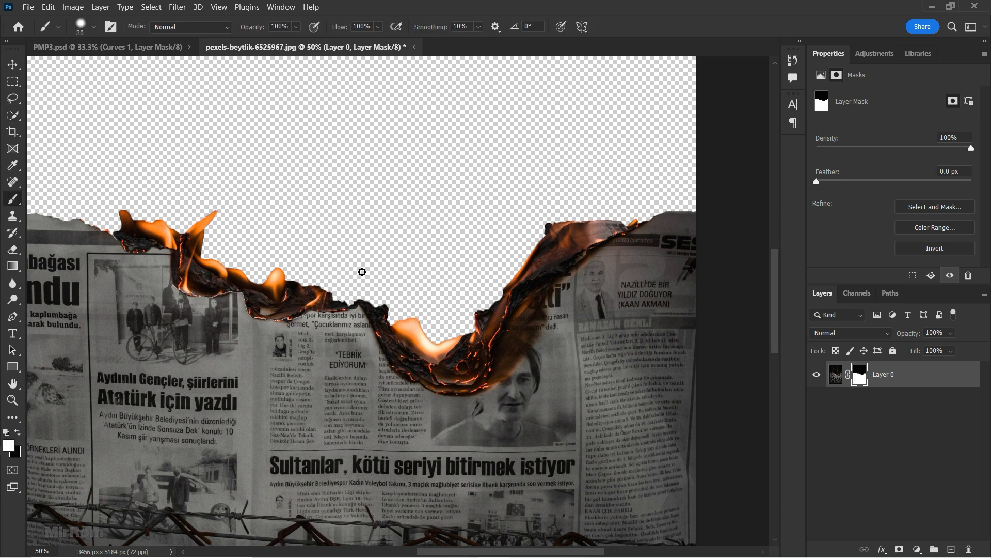
pyautogui.press(']')
pyautogui.press(']')
pyautogui.press(']')
pyautogui.press('[')
# Paint the right flame tip back into the mask, toggling the mask to check it
pyautogui.rightClick(860, 371)
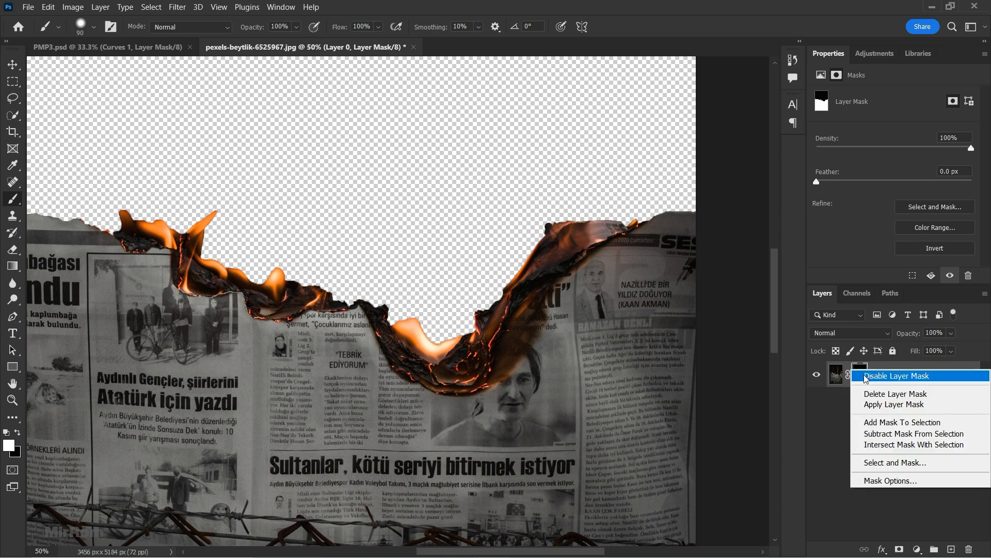
pyautogui.click(880, 376)
pyautogui.press('[')
pyautogui.press('[')
pyautogui.press('[')
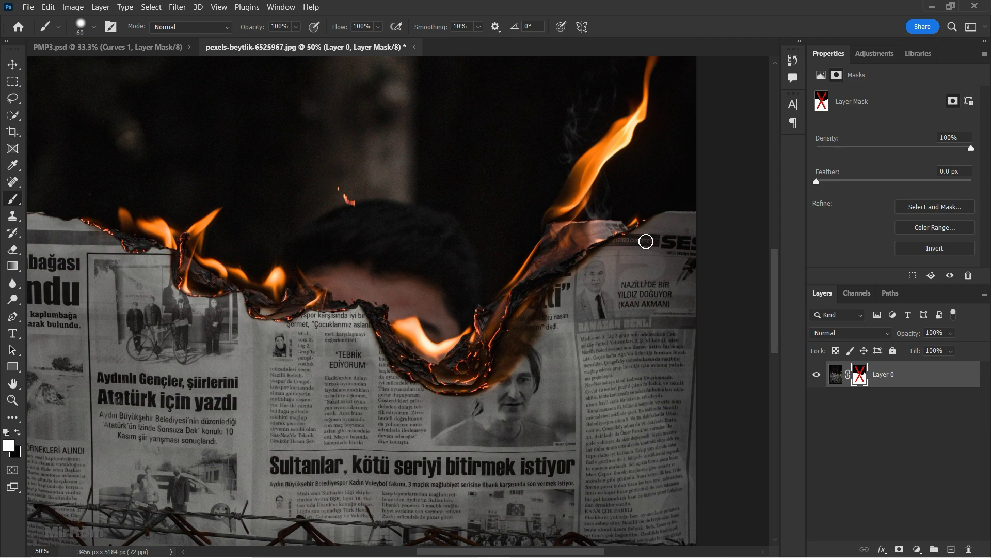
pyautogui.rightClick(859, 376)
pyautogui.click(879, 377)
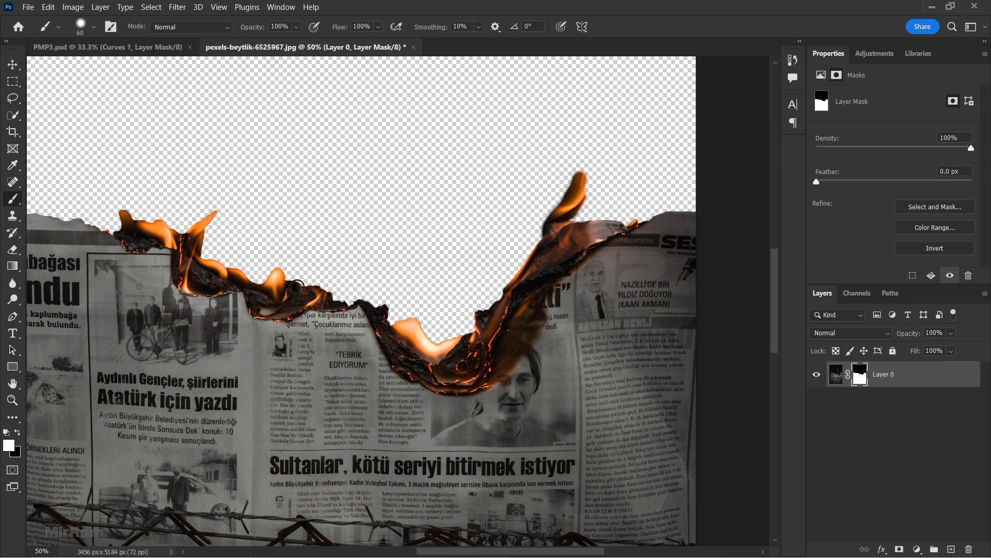
pyautogui.rightClick(296, 287)
pyautogui.press('Return')
pyautogui.press('[')
pyautogui.press('[')
pyautogui.press('[')
pyautogui.moveTo(590, 170); pyautogui.dragTo(601, 154)
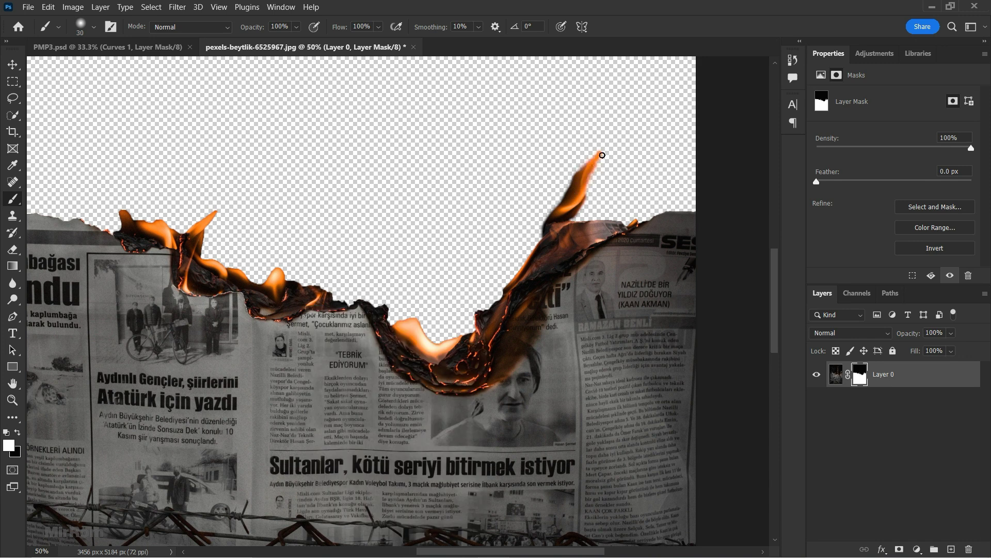
pyautogui.press('[')
pyautogui.press('[')
# Compare the masked newspaper, then drag it into the PMP3.psd poster as Layer 1
pyautogui.hotkey('ctrl', '-')
pyautogui.hotkey('ctrl', '-')
pyautogui.rightClick(863, 382)
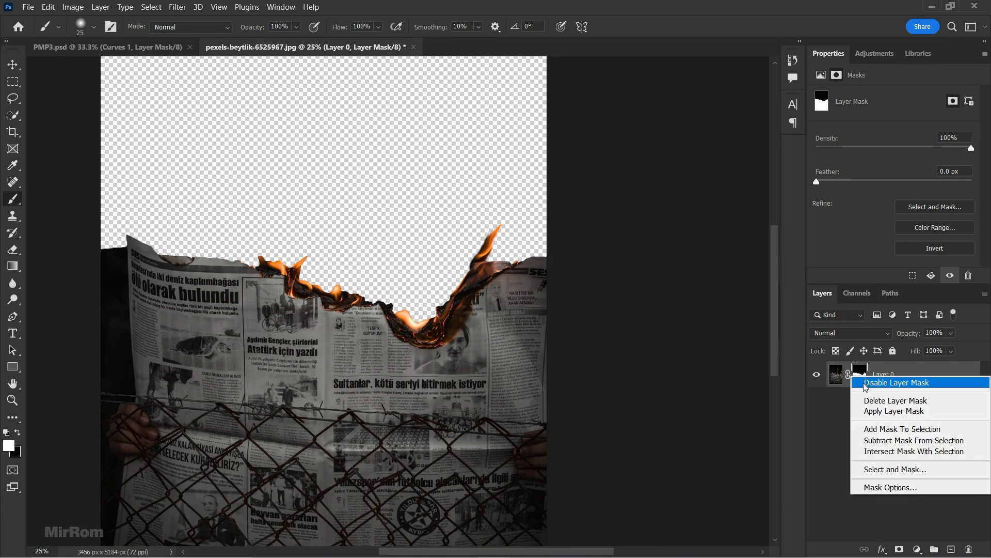
pyautogui.click(886, 382)
pyautogui.rightClick(862, 379)
pyautogui.click(886, 383)
pyautogui.press('v')
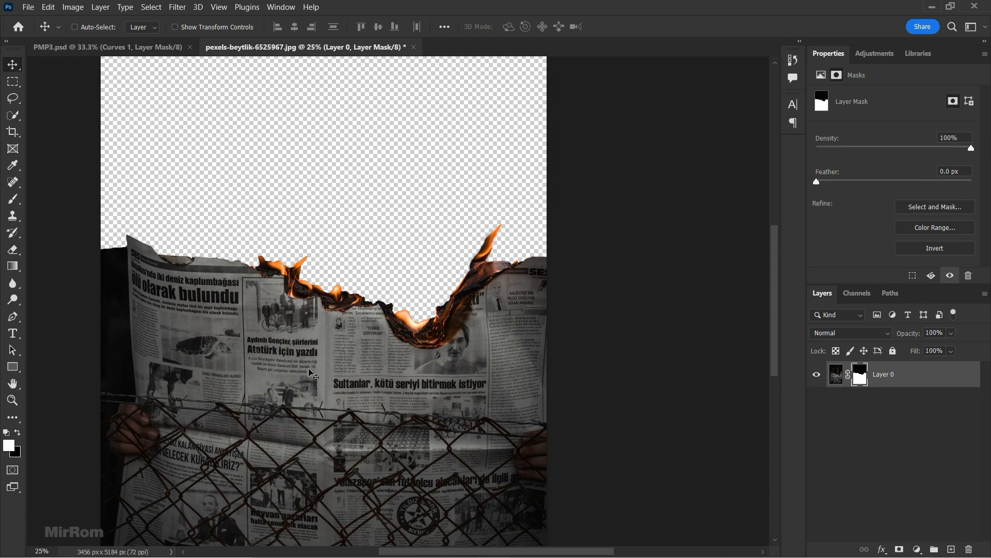
pyautogui.moveTo(518, 326); pyautogui.dragTo(326, 194)
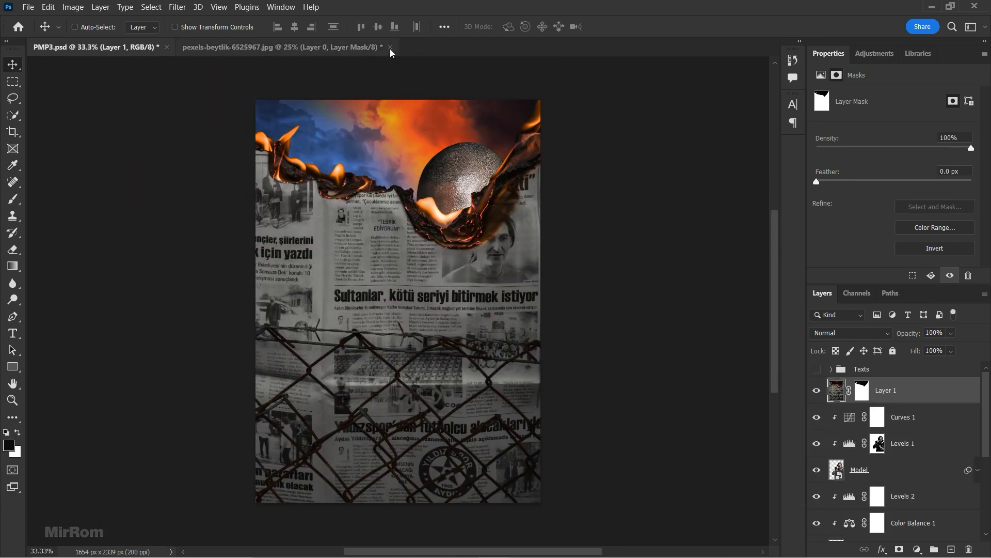
# Close the newspaper photo without saving and shift the newspaper lower on the poster
pyautogui.click(390, 47)
pyautogui.click(514, 228)
pyautogui.moveTo(457, 344)
pyautogui.mouseDown()
pyautogui.moveTo(477, 448)
pyautogui.moveTo(490, 425)
pyautogui.mouseUp()
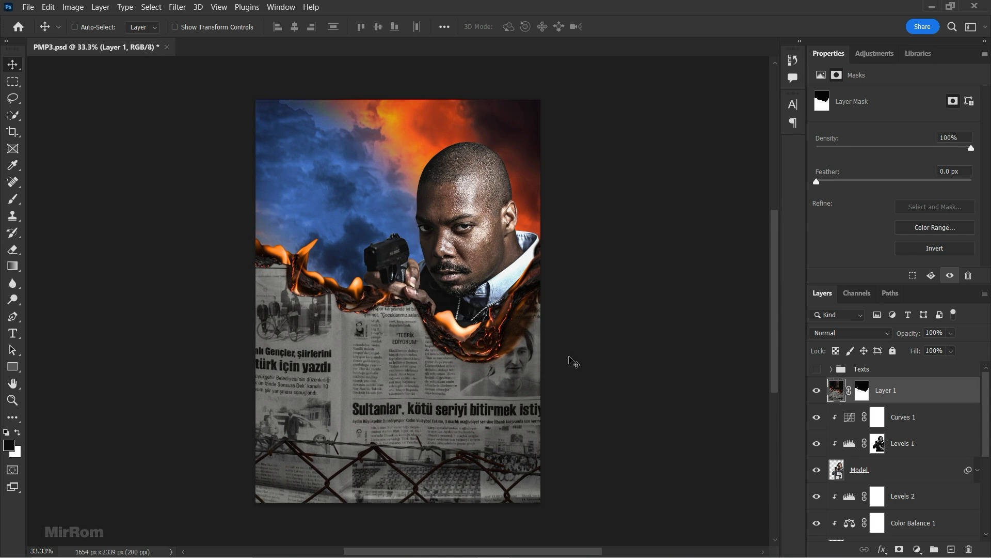
# Rename Layer 1 to 'Burnt Newspaper' and convert it to a smart object
pyautogui.doubleClick(886, 391)
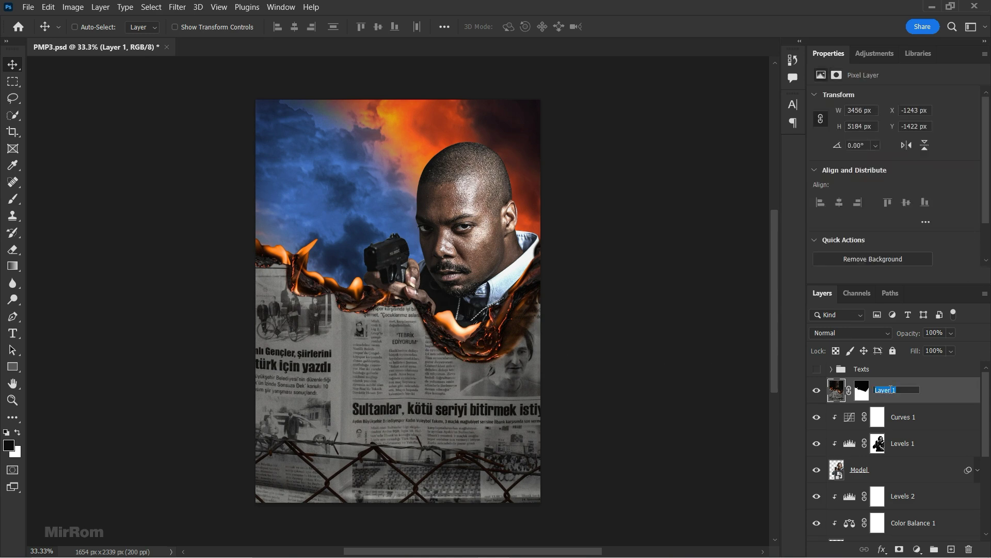
pyautogui.write('Burnt Newspaper')
pyautogui.press('Return')
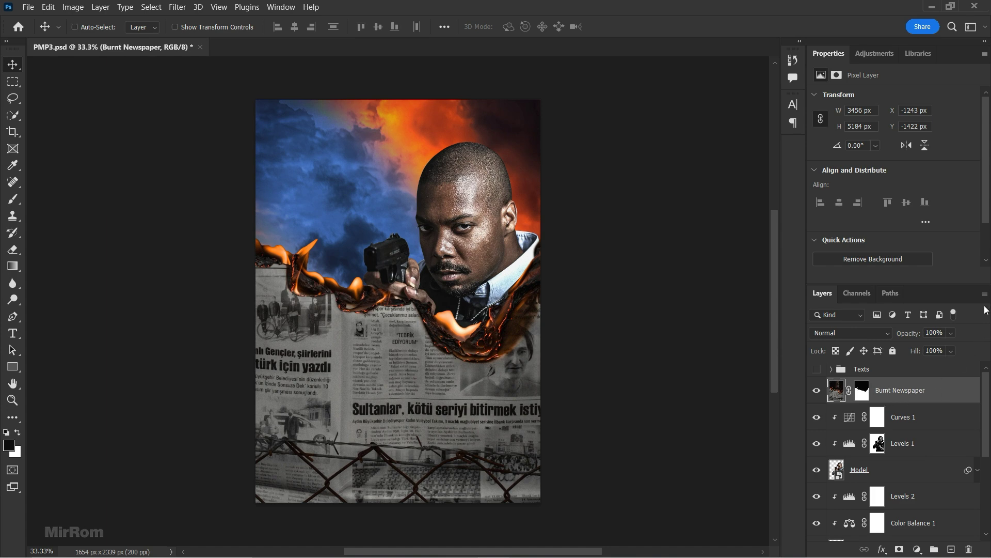
pyautogui.rightClick(971, 391)
pyautogui.click(857, 336)
# Scale the newspaper to about 59%, rotate it -8.72° and place it across the bottom
pyautogui.moveTo(444, 400); pyautogui.dragTo(454, 498)
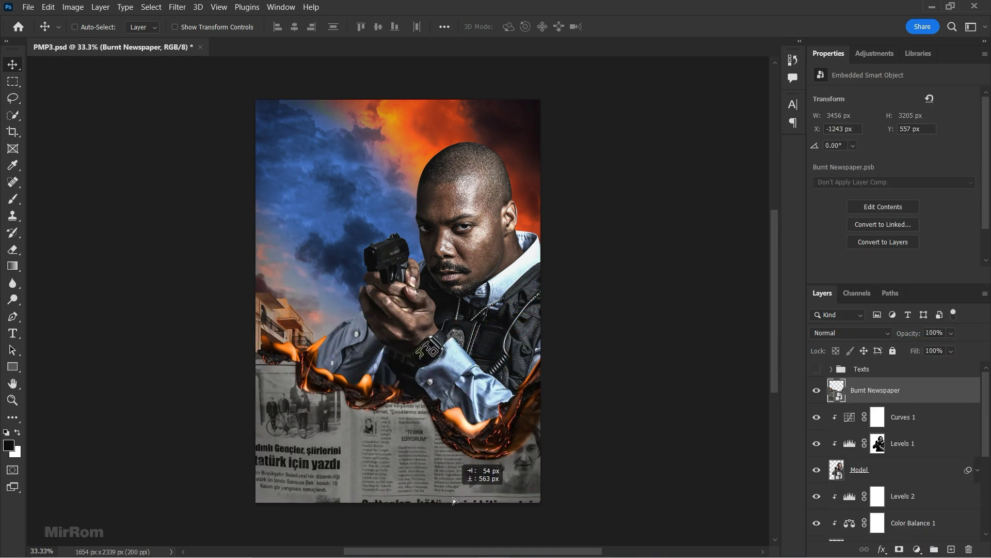
pyautogui.scroll(-5, 453, 498)
pyautogui.hotkey('ctrl', 't')
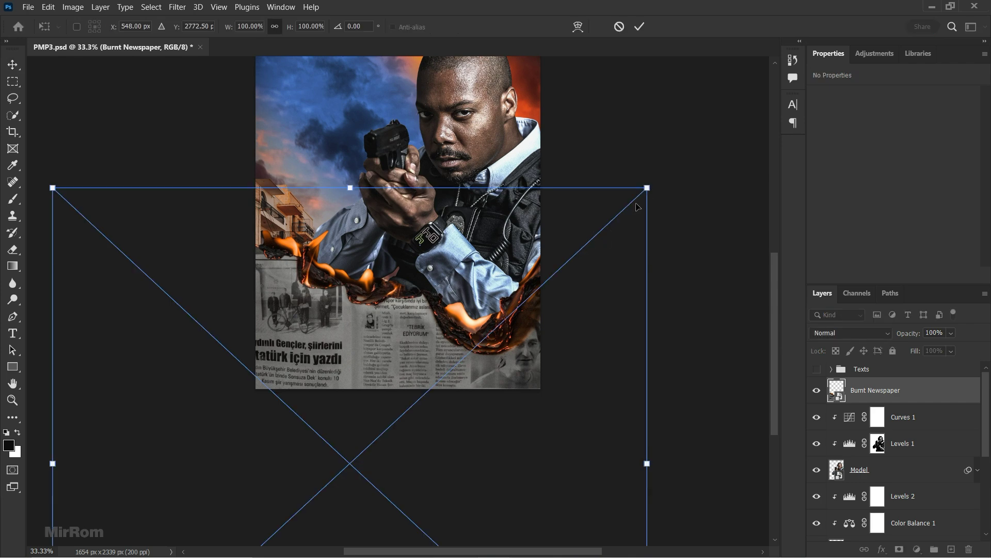
pyautogui.moveTo(647, 188)
pyautogui.mouseDown()
pyautogui.moveTo(509, 314)
pyautogui.moveTo(582, 212)
pyautogui.moveTo(471, 297)
pyautogui.mouseUp()
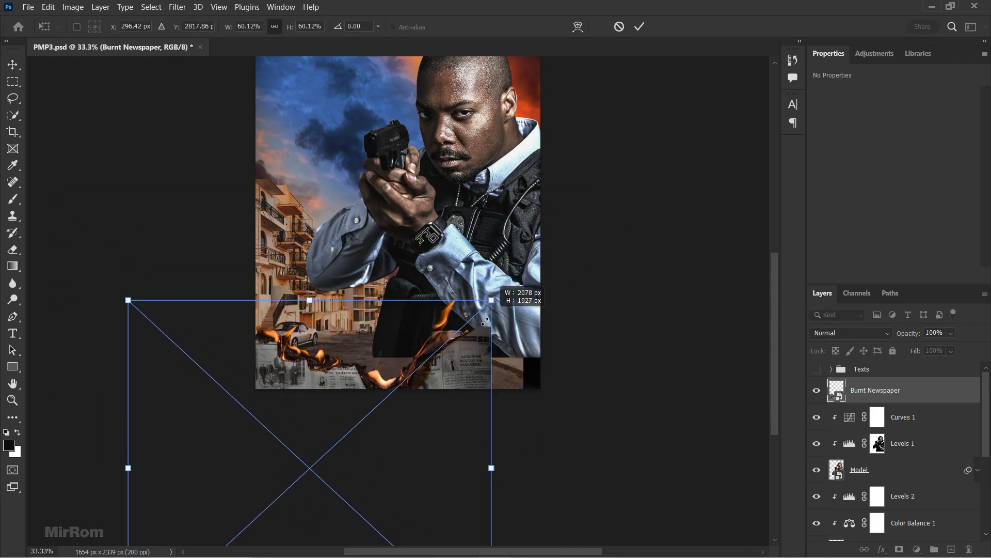
pyautogui.moveTo(371, 368)
pyautogui.mouseDown()
pyautogui.moveTo(457, 321)
pyautogui.moveTo(495, 370)
pyautogui.mouseUp()
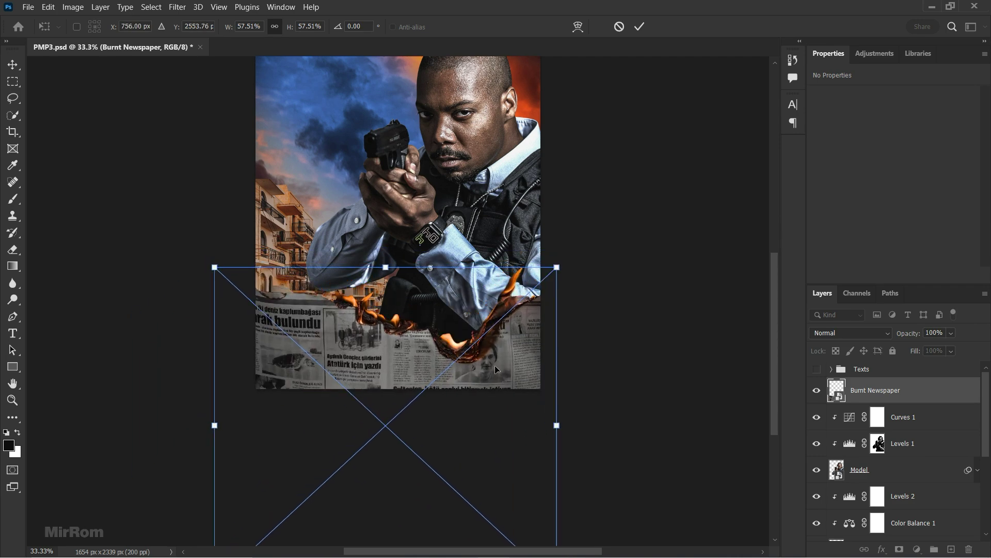
pyautogui.hotkey('ctrl', '-')
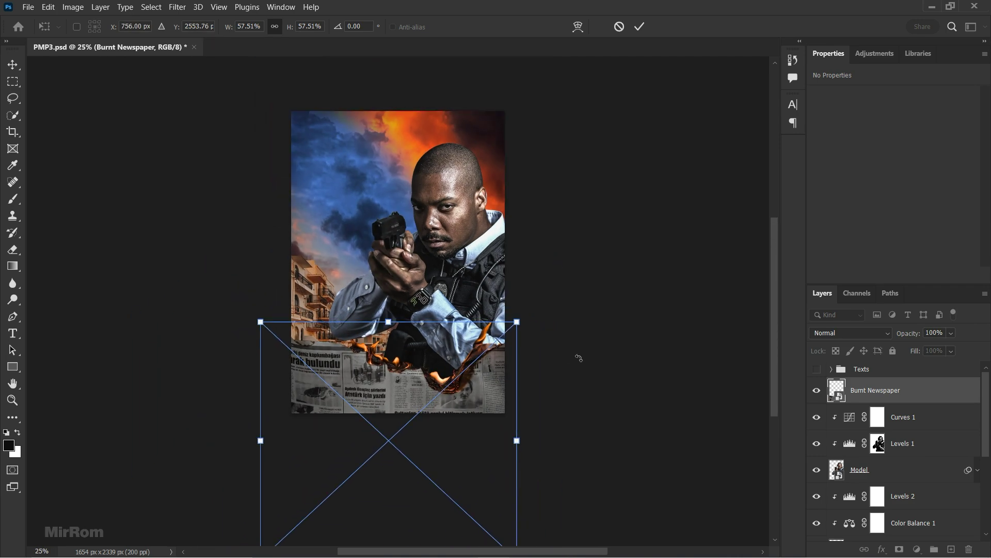
pyautogui.moveTo(579, 358); pyautogui.dragTo(564, 330)
pyautogui.moveTo(457, 470); pyautogui.dragTo(480, 482)
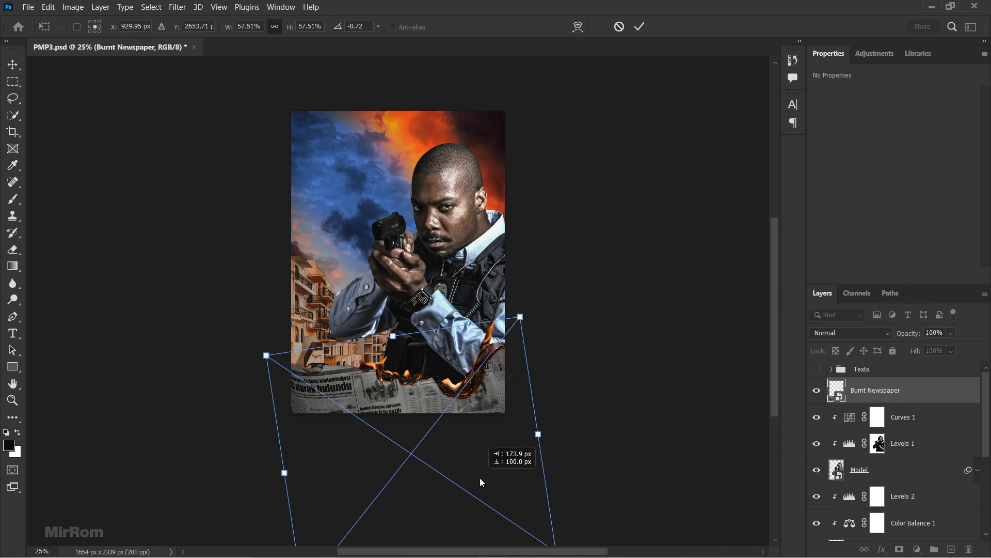
pyautogui.scroll(-2, 444, 465)
pyautogui.scroll(-1, 413, 451)
pyautogui.moveTo(303, 519); pyautogui.dragTo(297, 525)
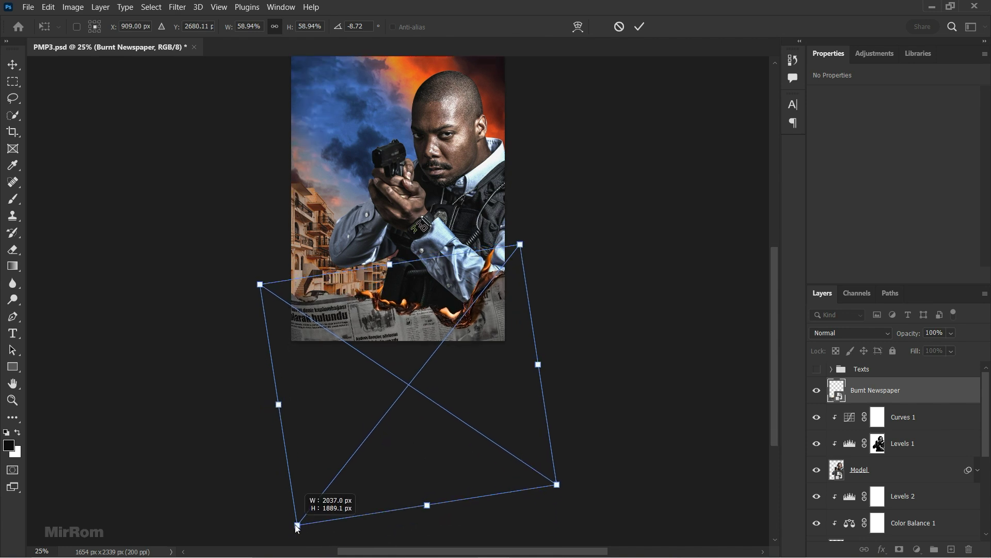
pyautogui.moveTo(496, 365); pyautogui.dragTo(491, 362)
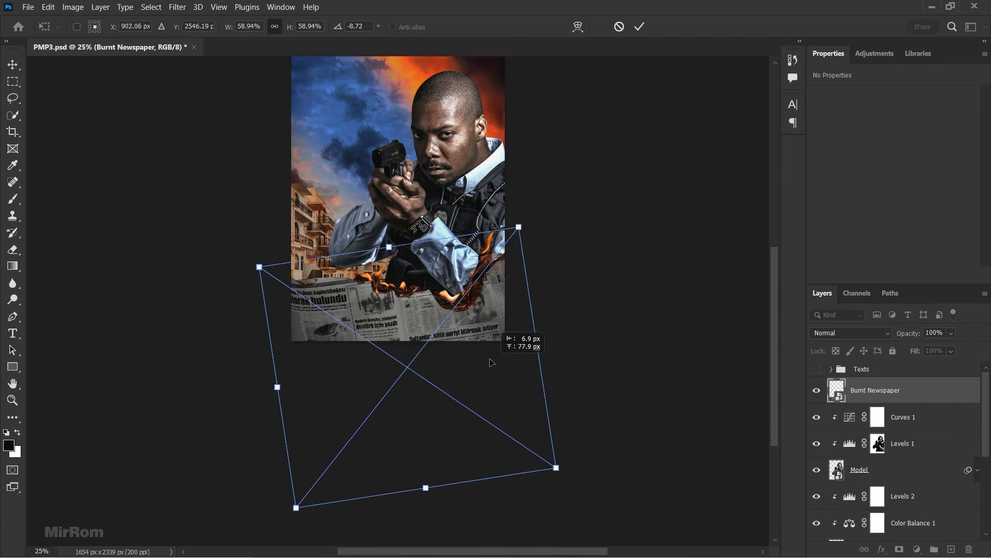
# Warp the newspaper's corners and middle into a gentle wave, then commit the transform
pyautogui.click(578, 26)
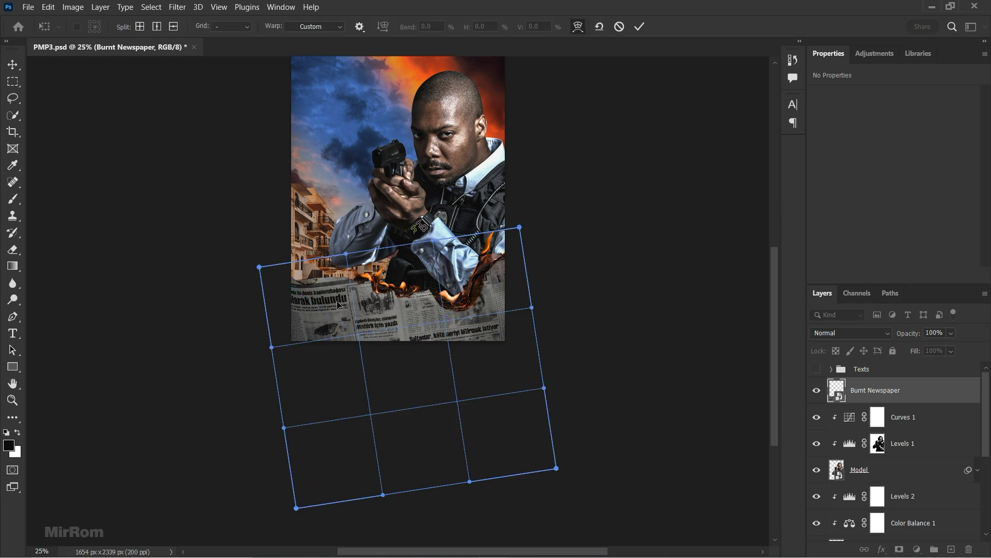
pyautogui.moveTo(339, 305); pyautogui.dragTo(339, 328)
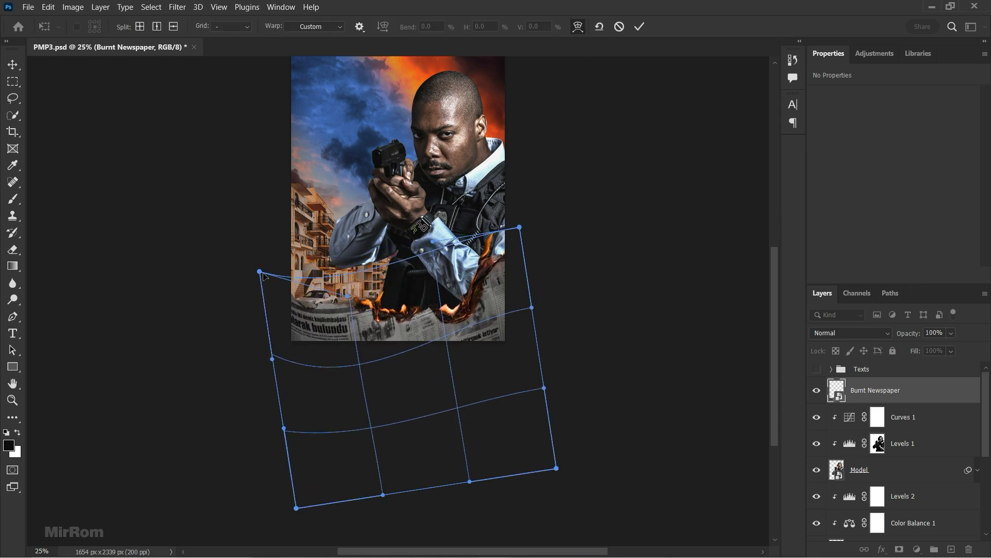
pyautogui.moveTo(262, 274); pyautogui.dragTo(267, 291)
pyautogui.moveTo(453, 322); pyautogui.dragTo(455, 305)
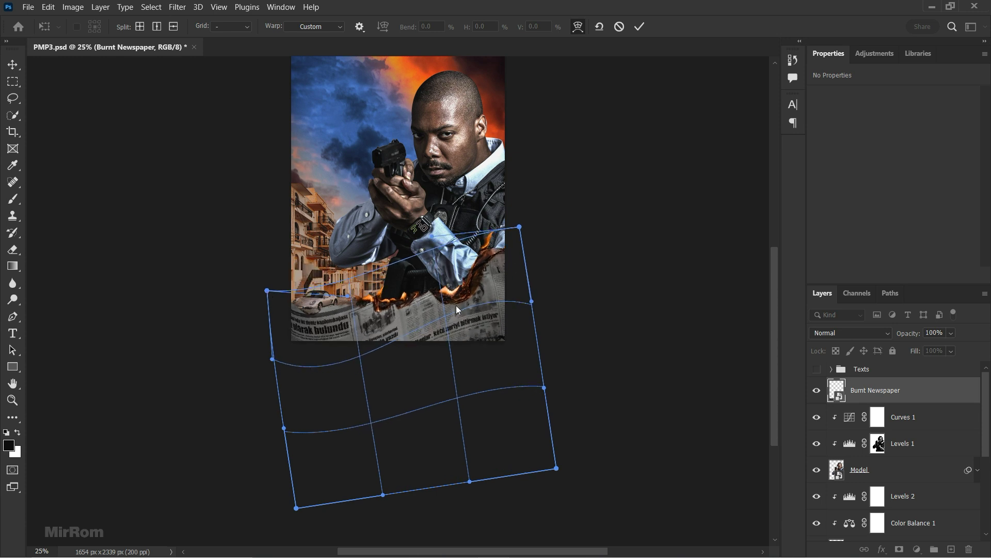
pyautogui.moveTo(519, 227); pyautogui.dragTo(526, 247)
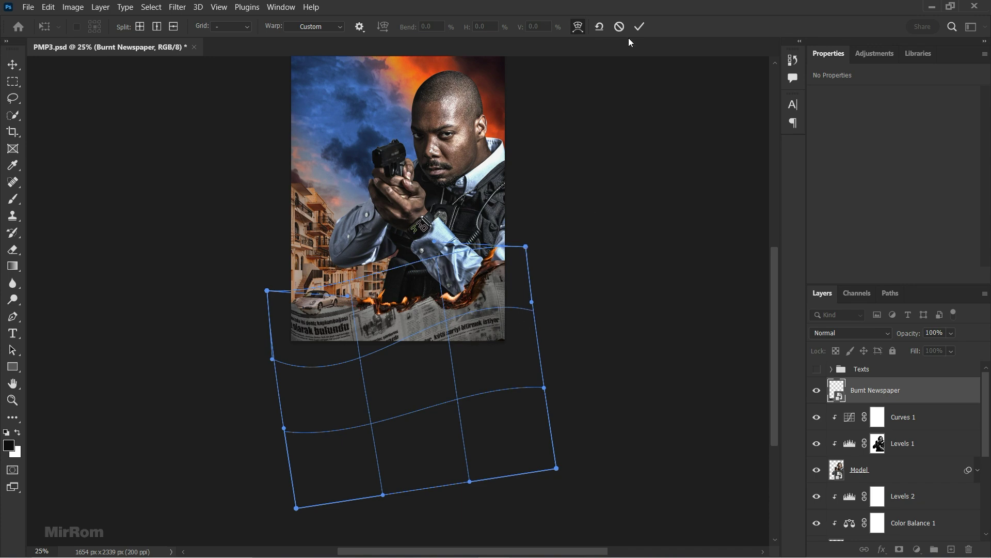
pyautogui.click(640, 27)
pyautogui.keyDown('ctrl'); pyautogui.click(437, 321); pyautogui.keyUp('ctrl')
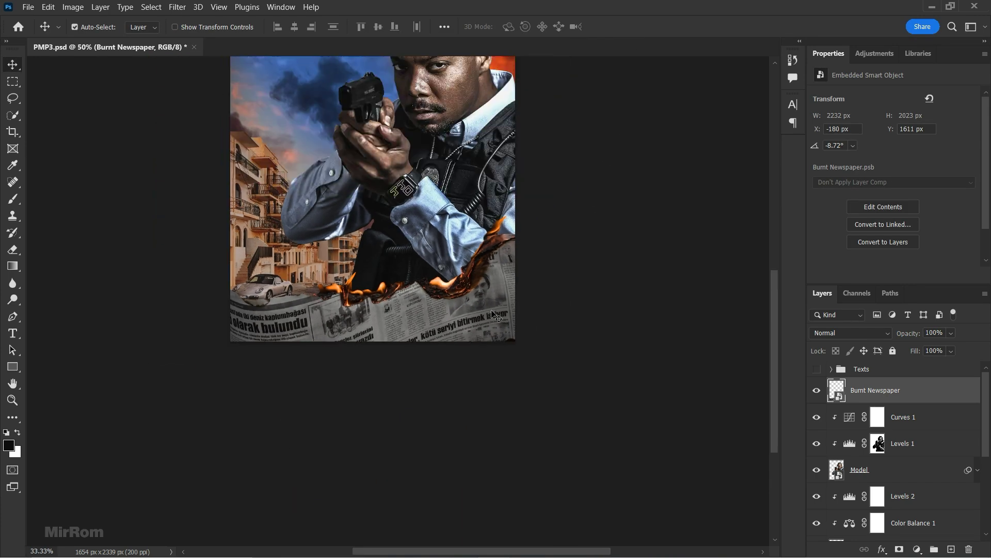
# Nudge the Burnt Newspaper down until its flaming edge meets the poster's bottom
pyautogui.hotkey('shift', 'Down')
pyautogui.hotkey('shift', 'Down')
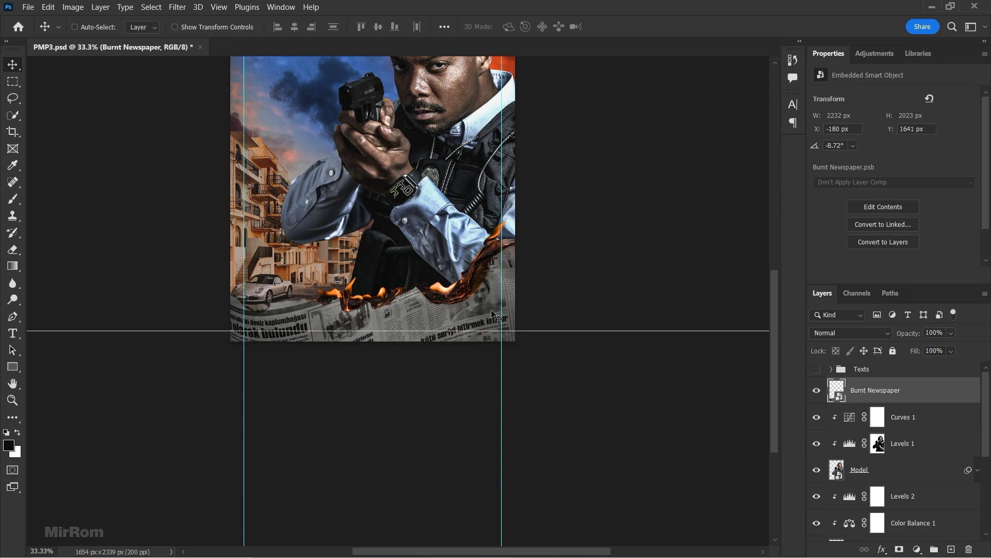
pyautogui.hotkey('shift', 'Down')
pyautogui.hotkey('shift', 'Down')
pyautogui.hotkey('shift', 'Down')
pyautogui.hotkey('shift', 'Down')
pyautogui.hotkey('shift', 'Down')
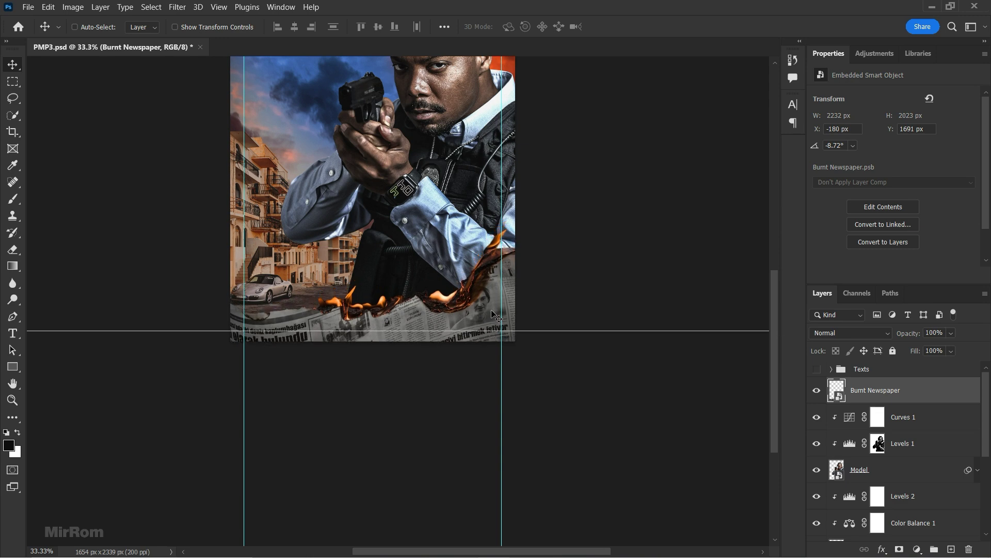
pyautogui.hotkey('shift', 'Down')
pyautogui.hotkey('shift', 'Down')
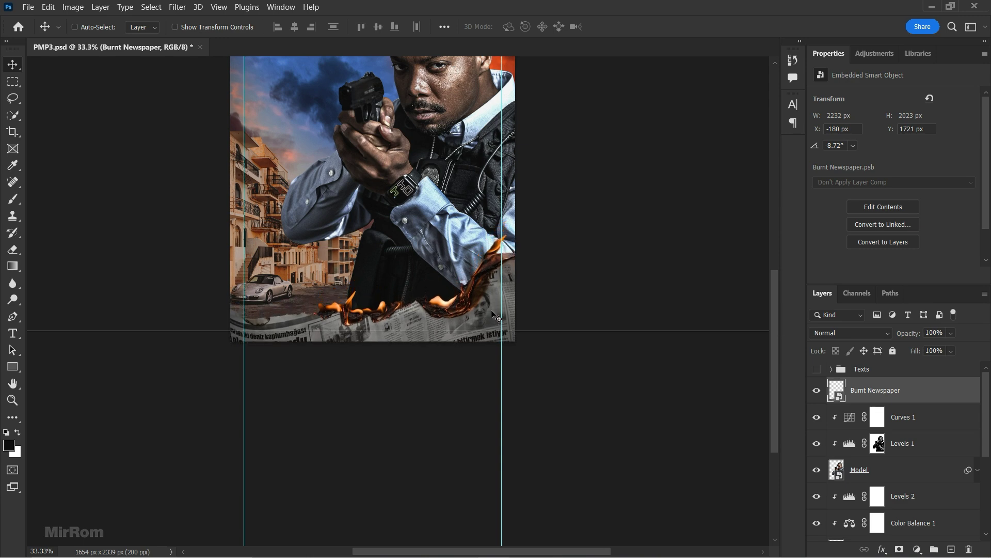
pyautogui.press('Down')
pyautogui.press('Down')
pyautogui.press('Down')
pyautogui.press('Down')
pyautogui.press('Down')
pyautogui.press('Down')
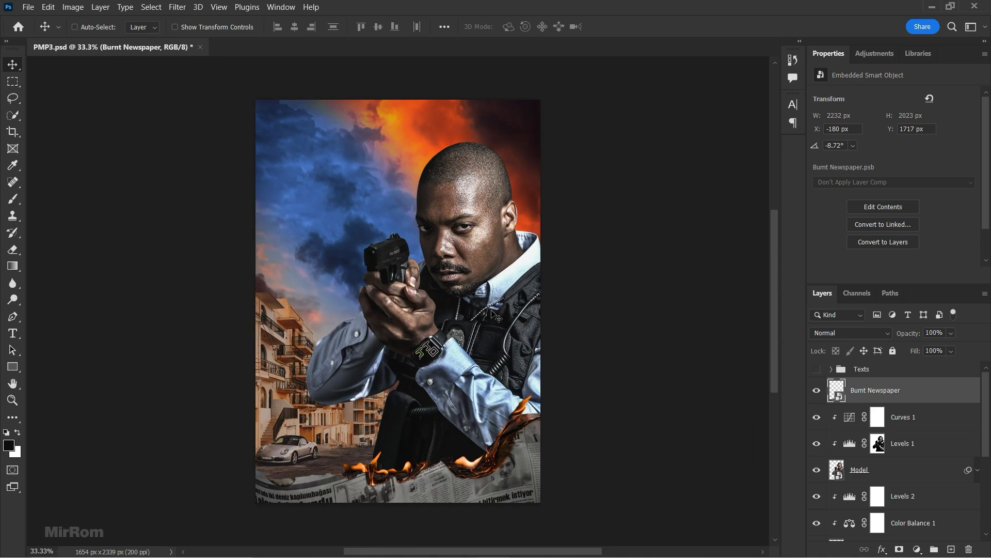
pyautogui.scroll(-1, 897, 412)
# Nudge the Model layer to Y 248 px, then reselect Burnt Newspaper
pyautogui.click(899, 453)
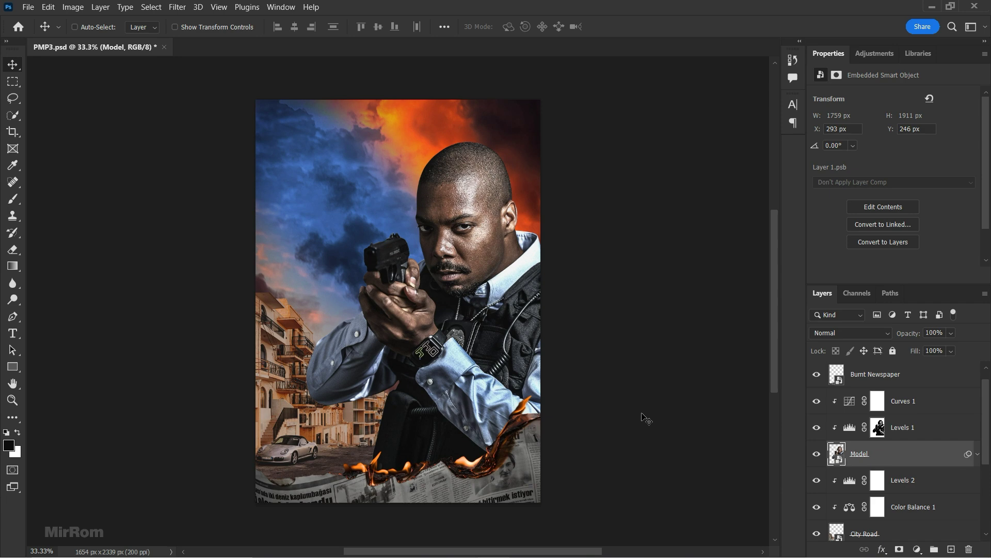
pyautogui.press('Up')
pyautogui.press('Up')
pyautogui.press('Up')
pyautogui.press('Up')
pyautogui.press('Up')
pyautogui.press('Up')
pyautogui.press('Up')
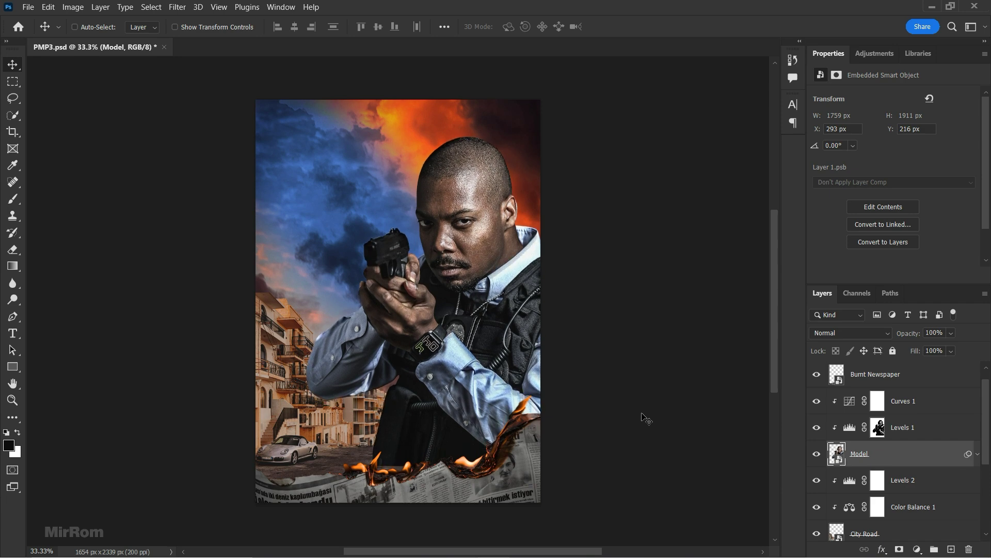
pyautogui.press('Up')
pyautogui.press('Up')
pyautogui.press('Up')
pyautogui.press('Down')
pyautogui.press('Down')
pyautogui.press('Down')
pyautogui.press('Down')
pyautogui.press('Down')
pyautogui.press('Down')
pyautogui.press('Down')
pyautogui.press('Down')
pyautogui.press('Down')
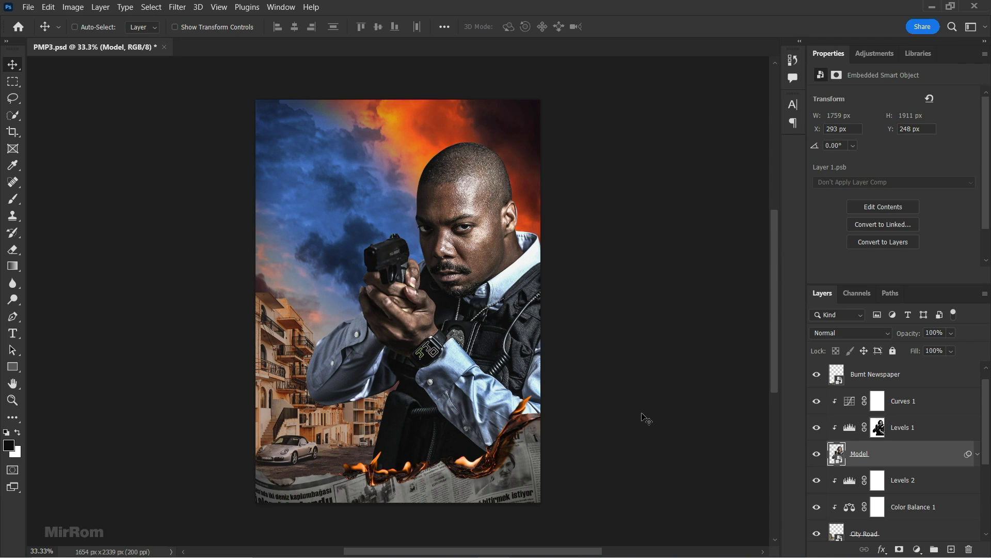
pyautogui.scroll(1, 912, 403)
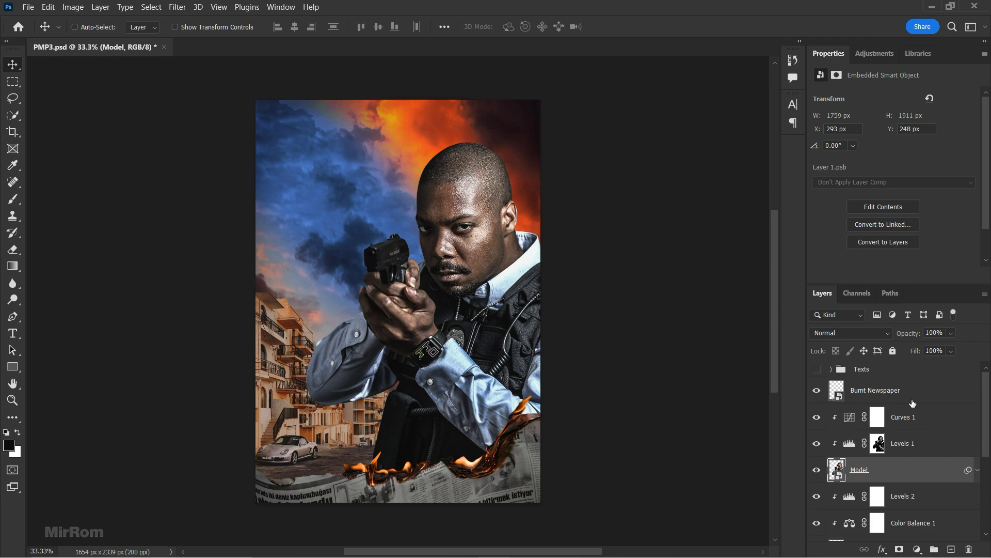
pyautogui.click(913, 398)
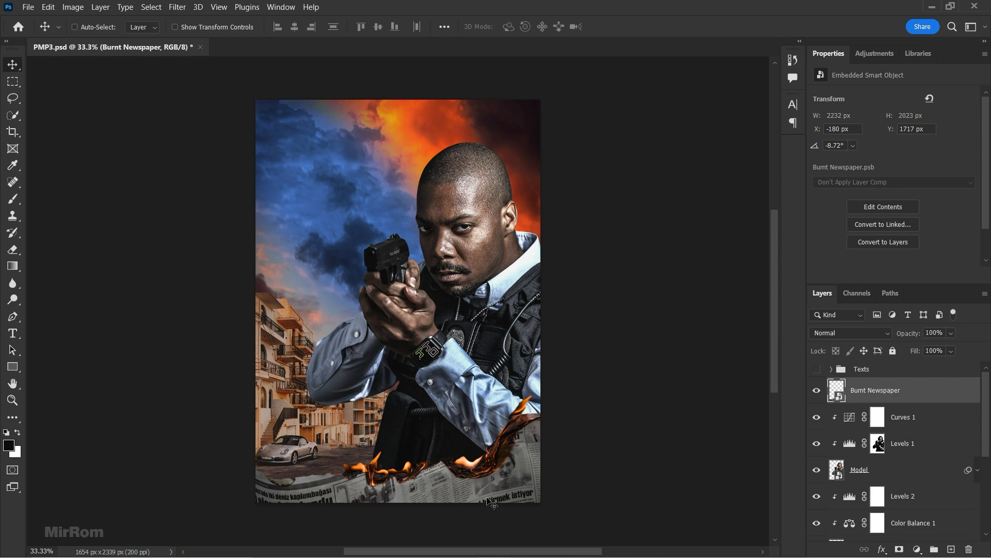
pyautogui.keyDown('alt'); pyautogui.scroll(1, 477, 507); pyautogui.keyUp('alt')
pyautogui.scroll(-1, 568, 413)
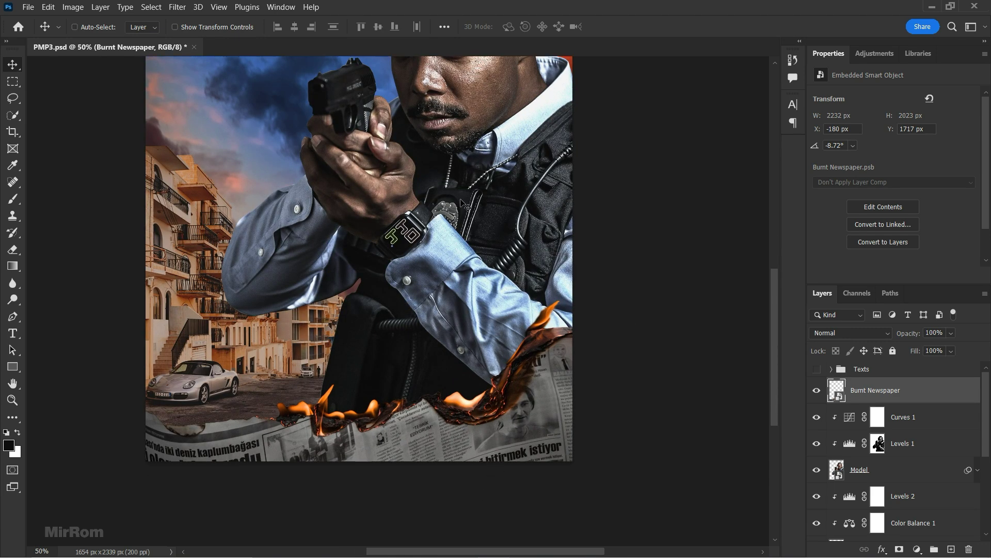
# Open the Camera Raw Filter on Burnt Newspaper and show its Basic panel
pyautogui.click(180, 10)
pyautogui.click(227, 96)
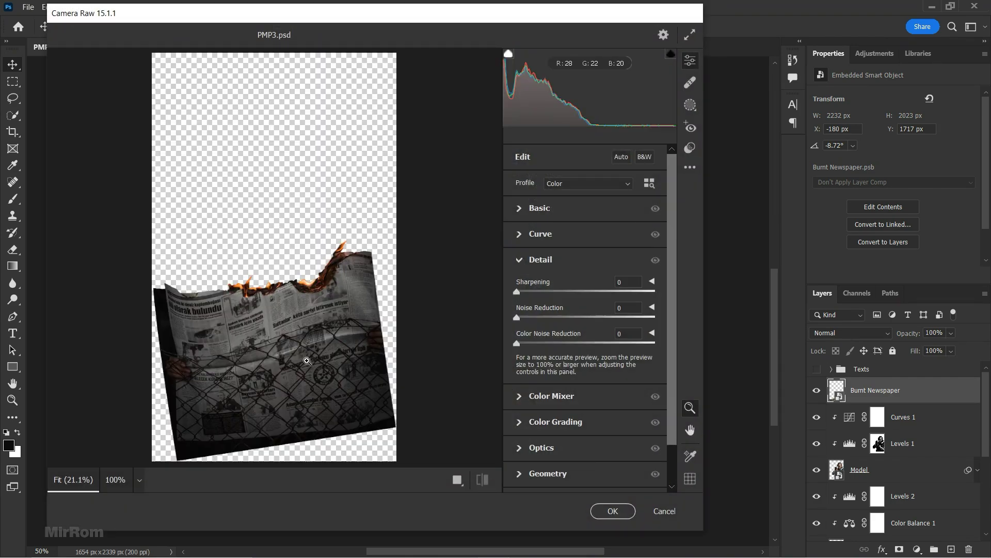
pyautogui.click(310, 309)
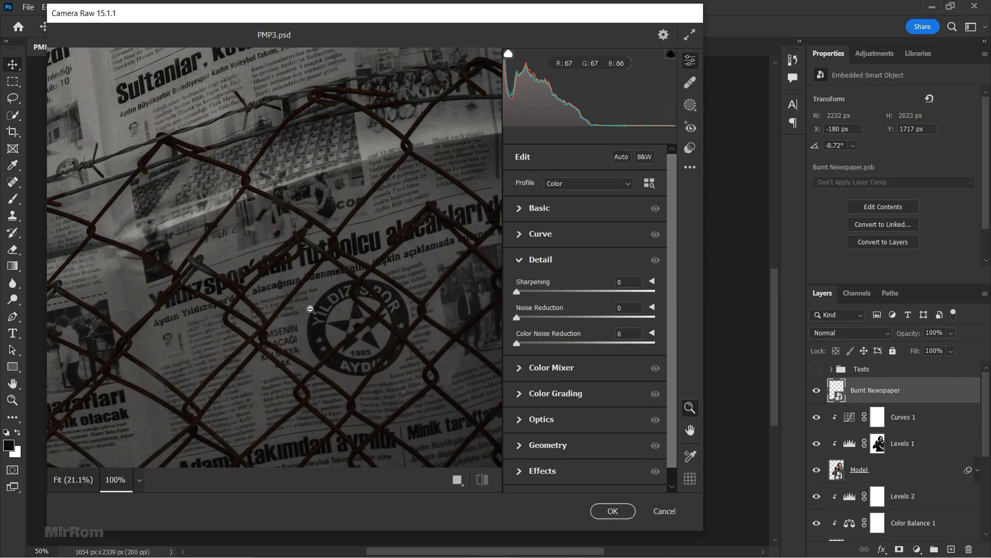
pyautogui.scroll(5, 312, 256)
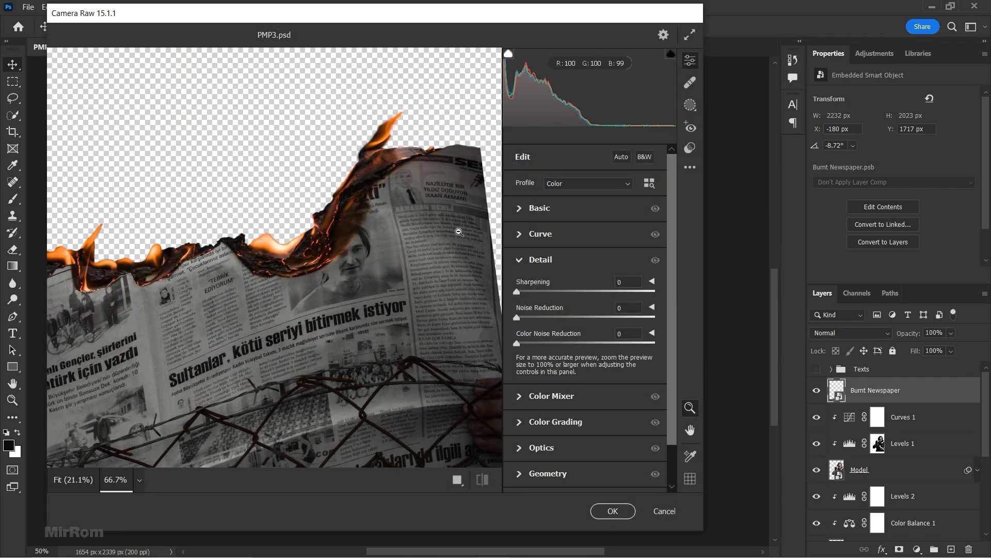
pyautogui.click(522, 260)
pyautogui.click(543, 209)
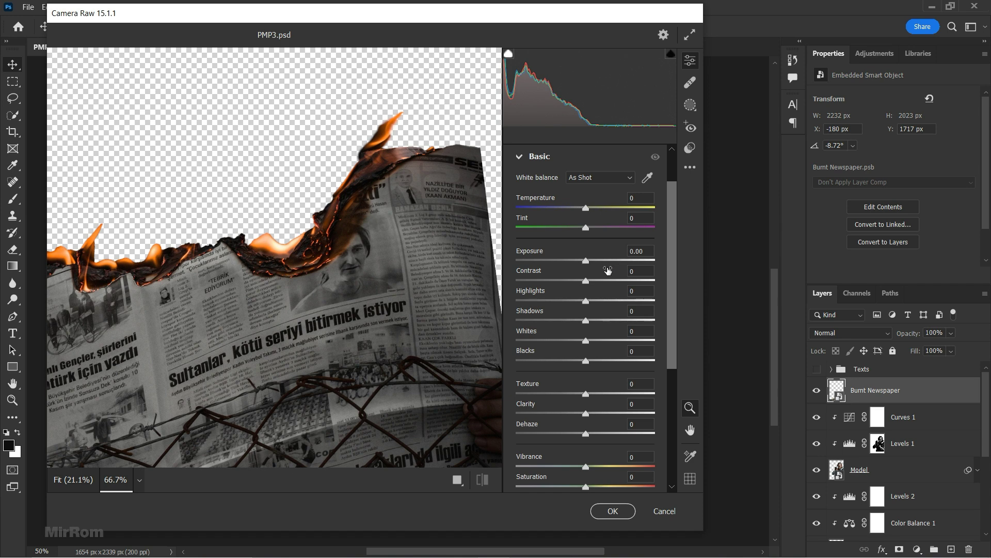
# Raise contrast, darken shadows fully, lower whites and set Clarity to +21
pyautogui.moveTo(590, 282)
pyautogui.mouseDown()
pyautogui.moveTo(605, 283)
pyautogui.moveTo(562, 309)
pyautogui.mouseUp()
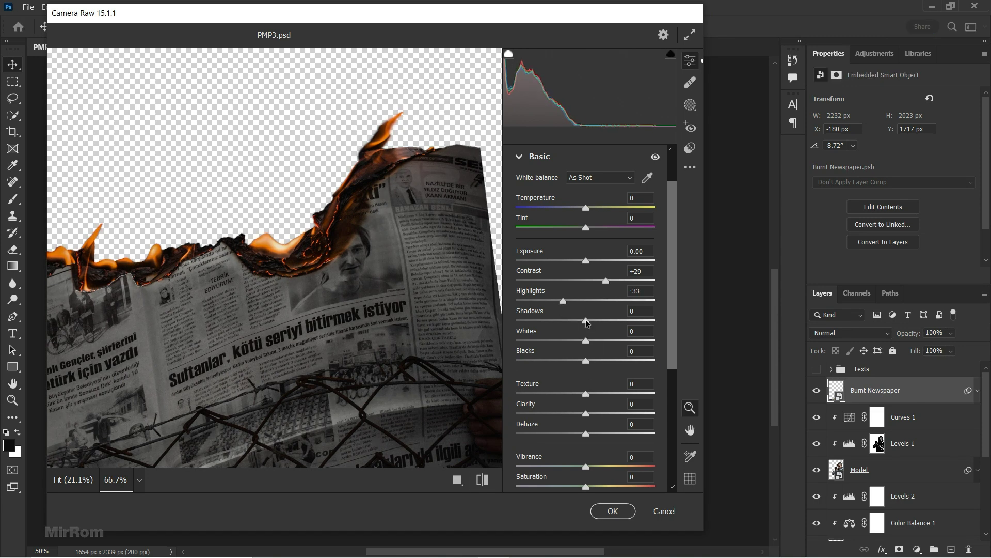
pyautogui.moveTo(585, 321); pyautogui.dragTo(488, 332)
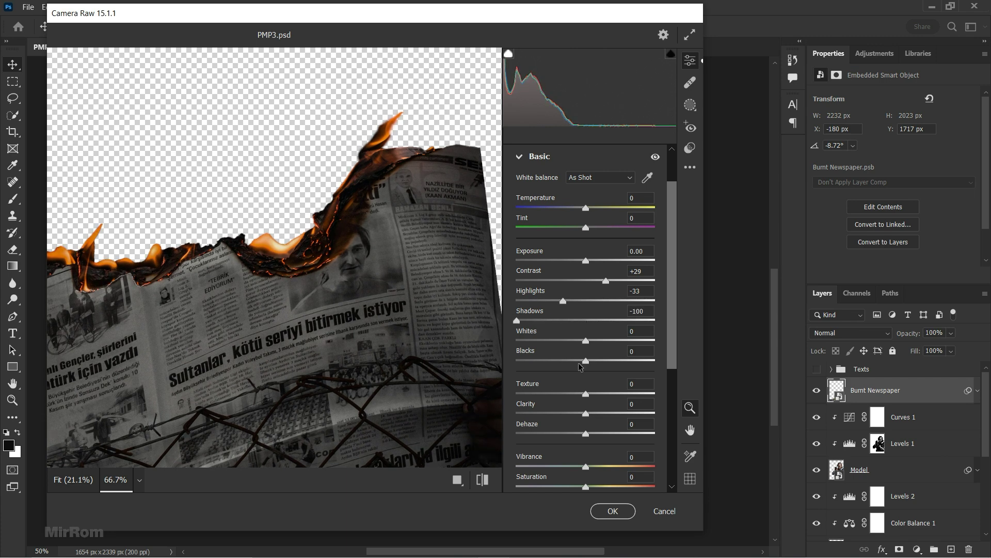
pyautogui.moveTo(586, 340)
pyautogui.mouseDown()
pyautogui.moveTo(561, 340)
pyautogui.moveTo(579, 363)
pyautogui.mouseUp()
pyautogui.scroll(-3, 323, 367)
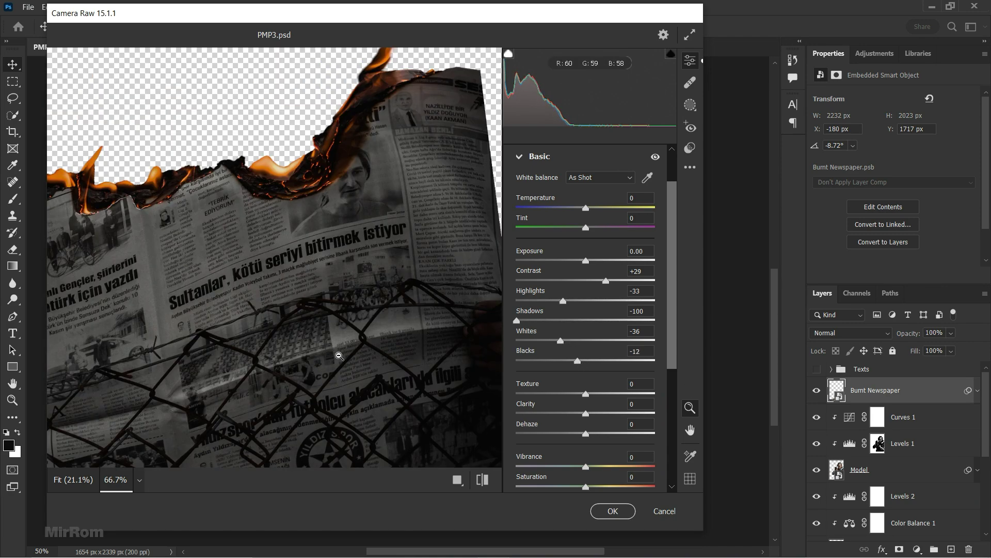
pyautogui.moveTo(585, 413); pyautogui.dragTo(601, 413)
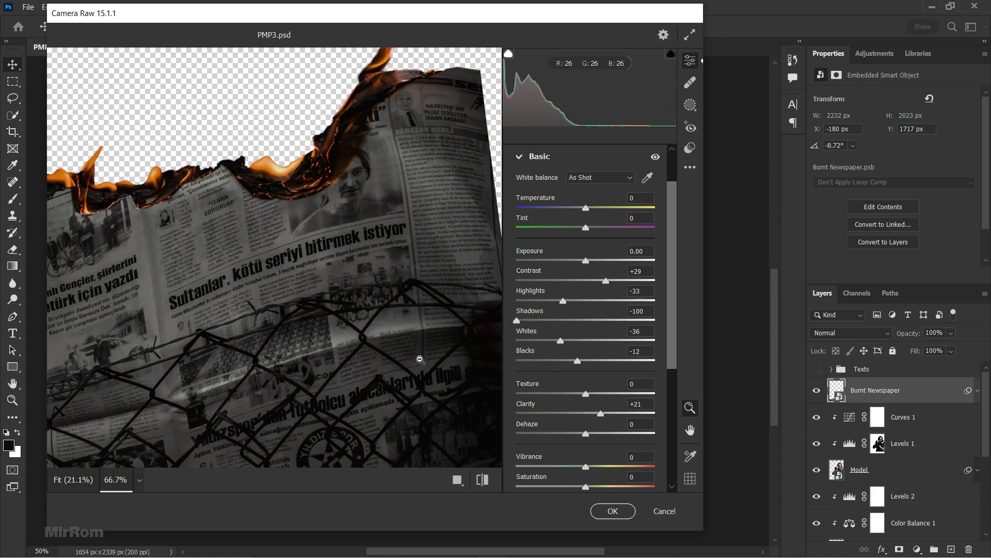
pyautogui.scroll(5, 420, 358)
pyautogui.scroll(-2, 400, 356)
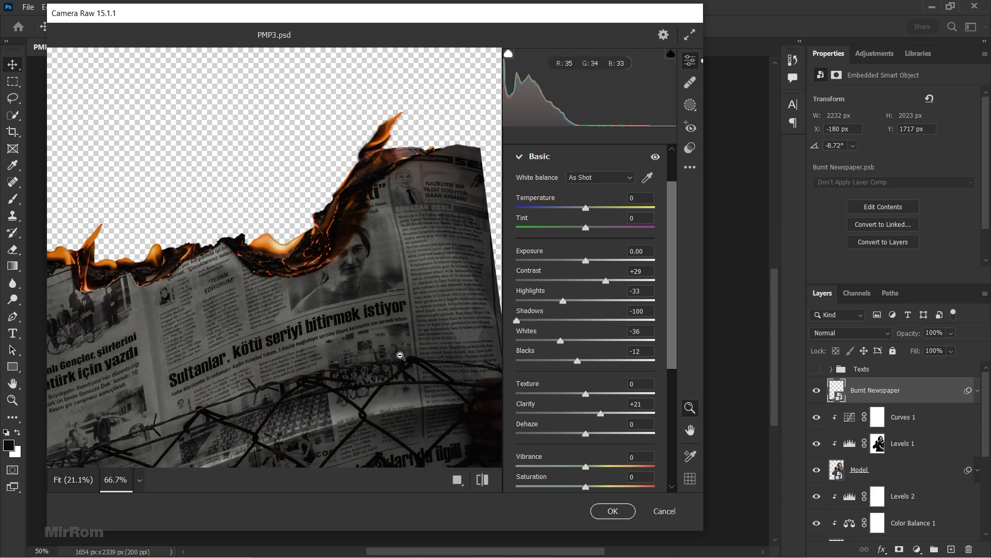
pyautogui.click(339, 335)
pyautogui.click(308, 336)
pyautogui.click(231, 287)
pyautogui.click(242, 307)
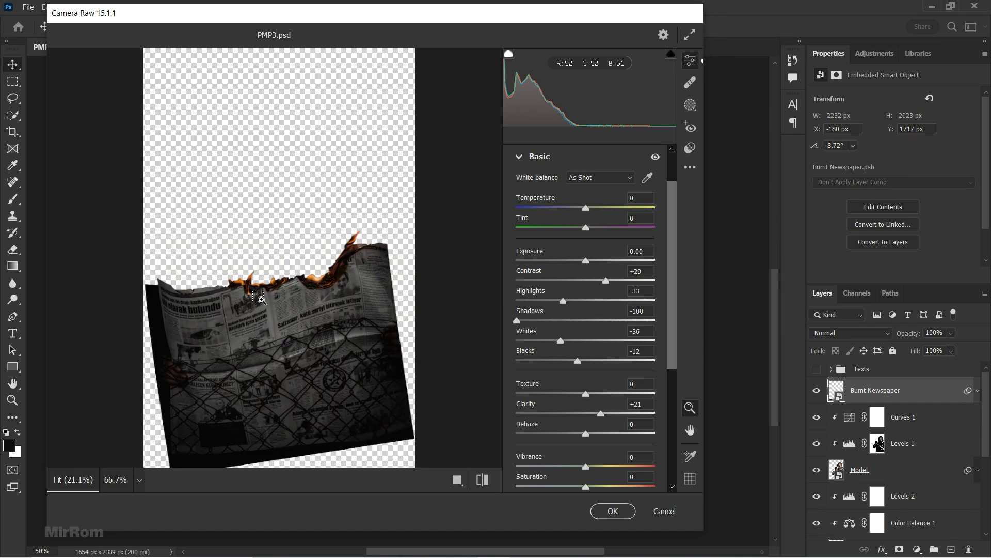
pyautogui.hotkey('ctrl', '+')
pyautogui.hotkey('ctrl', '+')
pyautogui.hotkey('ctrl', '+')
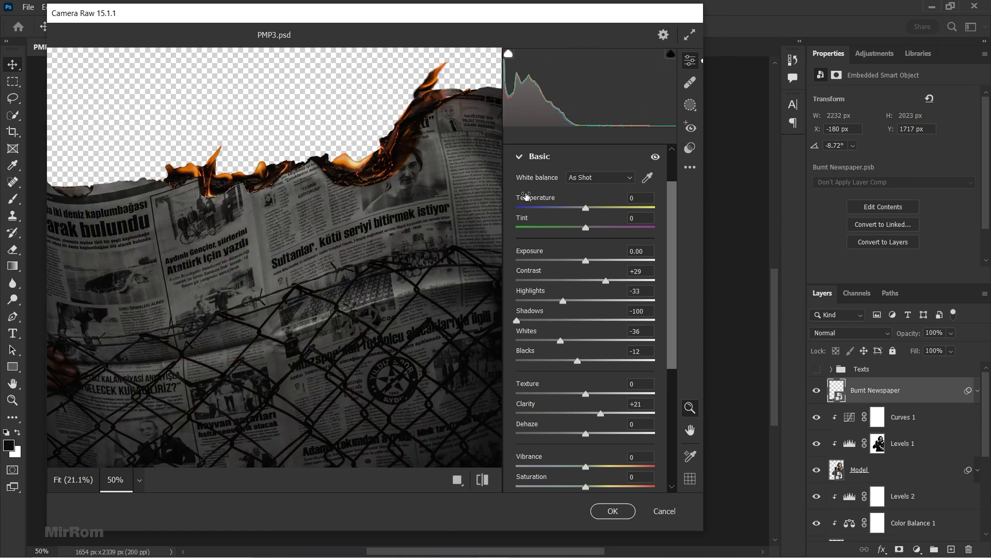
# Boost red and orange saturation in the HSL Color Mixer and apply the filter
pyautogui.click(524, 158)
pyautogui.click(547, 287)
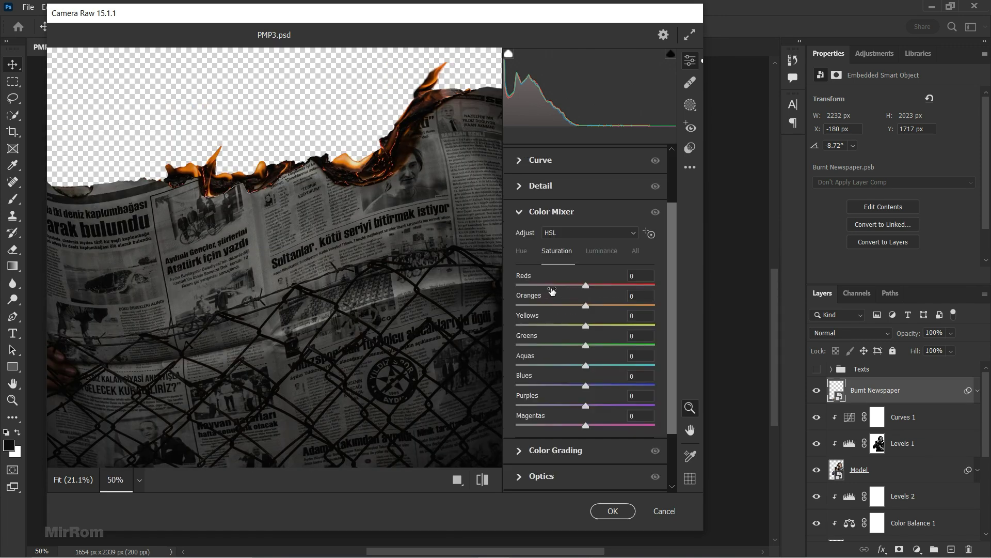
pyautogui.click(572, 233)
pyautogui.moveTo(590, 286)
pyautogui.mouseDown()
pyautogui.moveTo(611, 305)
pyautogui.moveTo(594, 327)
pyautogui.mouseUp()
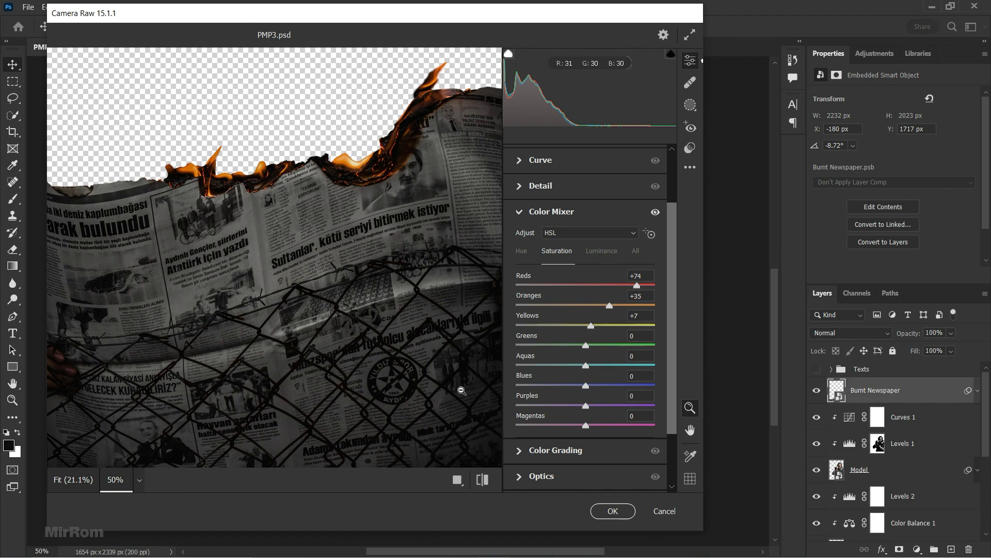
pyautogui.click(613, 514)
pyautogui.click(844, 415)
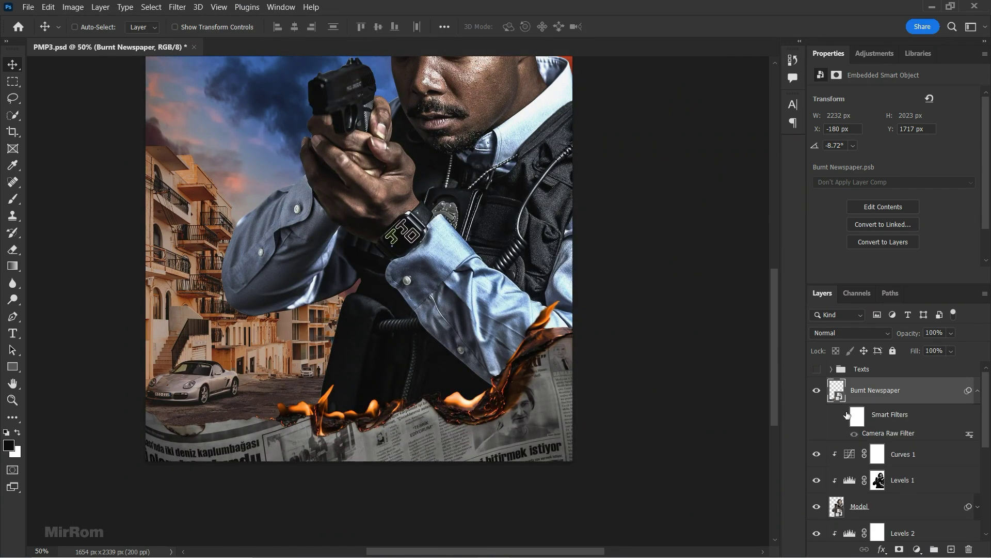
# Turn the Burnt Newspaper's filter back on and collapse its filter list
pyautogui.click(843, 415)
pyautogui.click(975, 393)
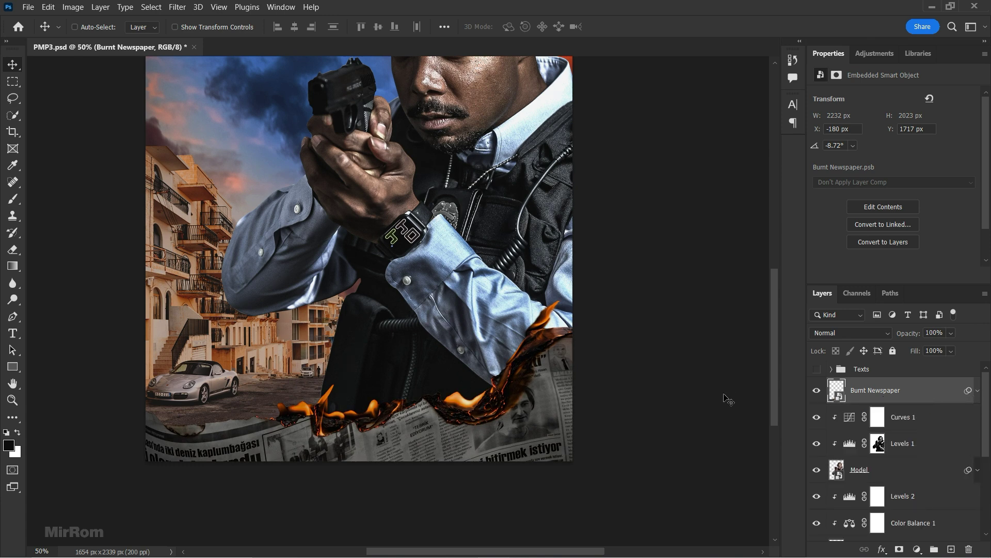
pyautogui.scroll(-1, 469, 491)
pyautogui.keyDown('alt'); pyautogui.scroll(1, 469, 491); pyautogui.keyUp('alt')
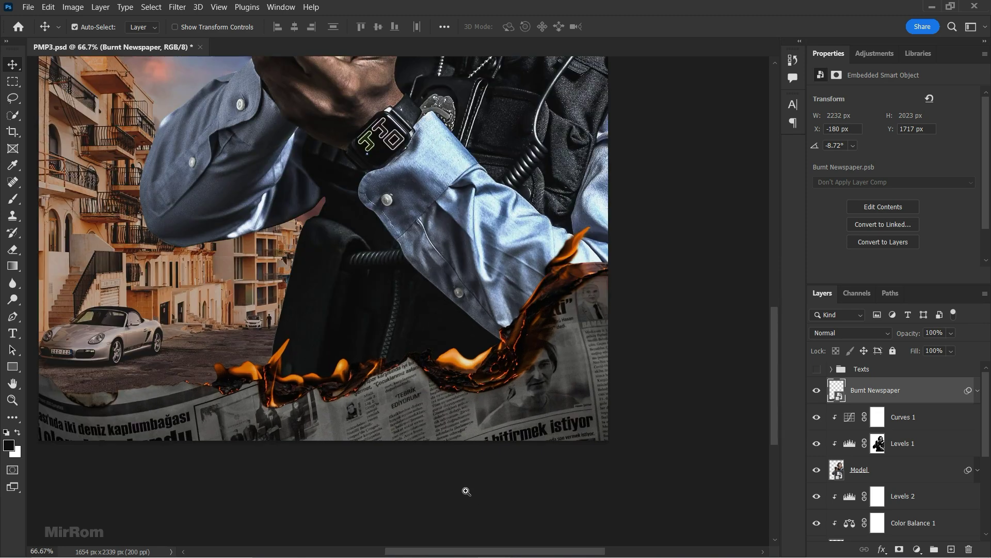
pyautogui.moveTo(497, 550); pyautogui.dragTo(520, 544)
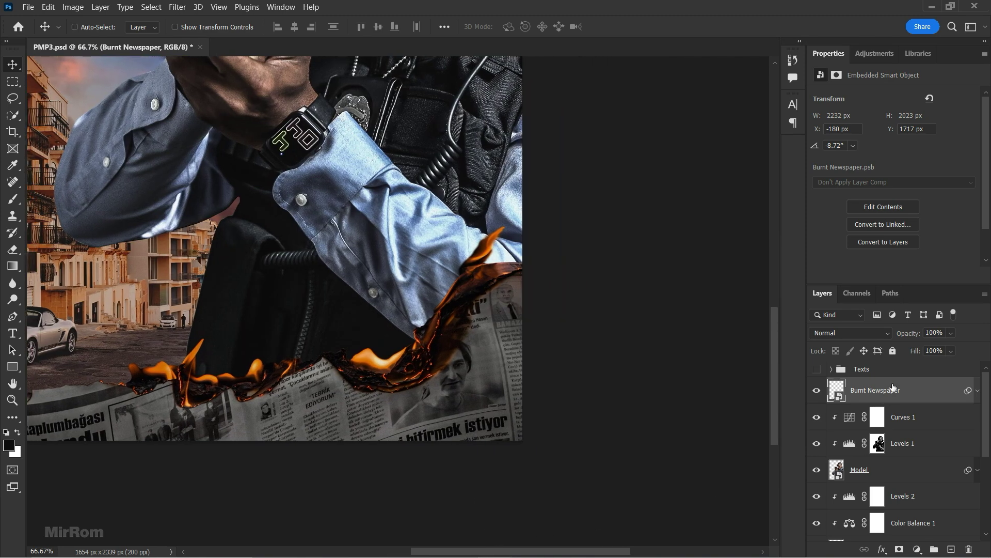
# Add a Hue/Saturation layer clipped to the newspaper with hue −5, saturation +38, and an inverted mask
pyautogui.click(881, 57)
pyautogui.click(838, 103)
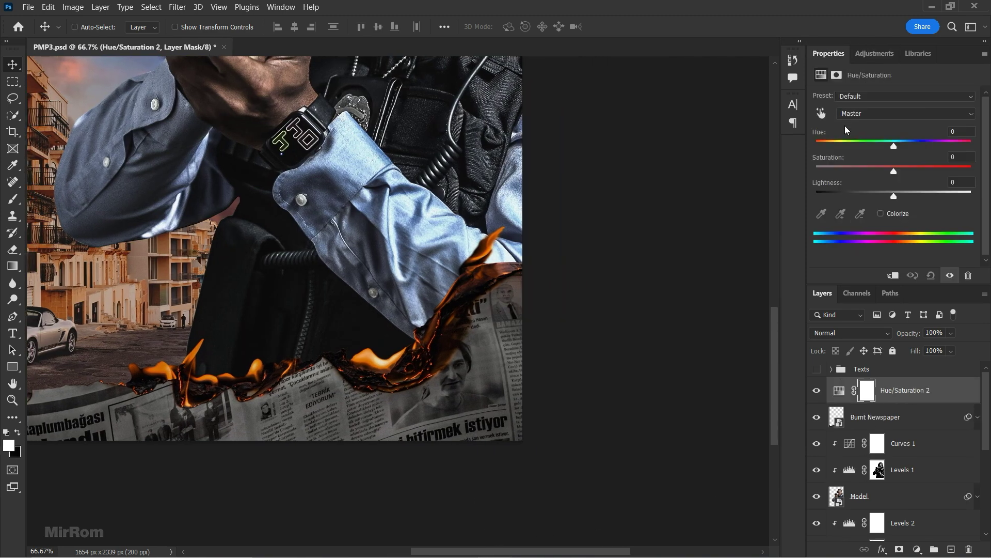
pyautogui.click(894, 276)
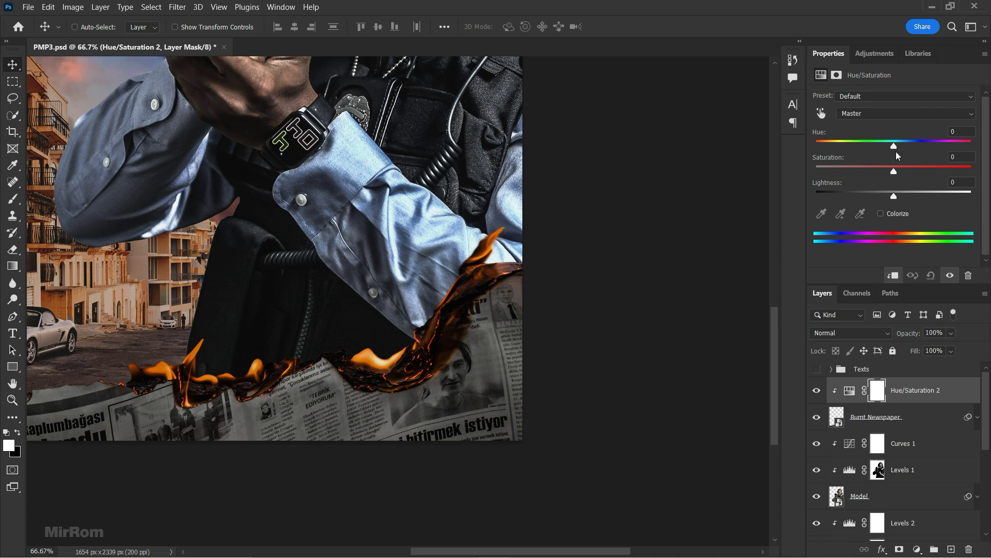
pyautogui.moveTo(894, 147); pyautogui.dragTo(923, 175)
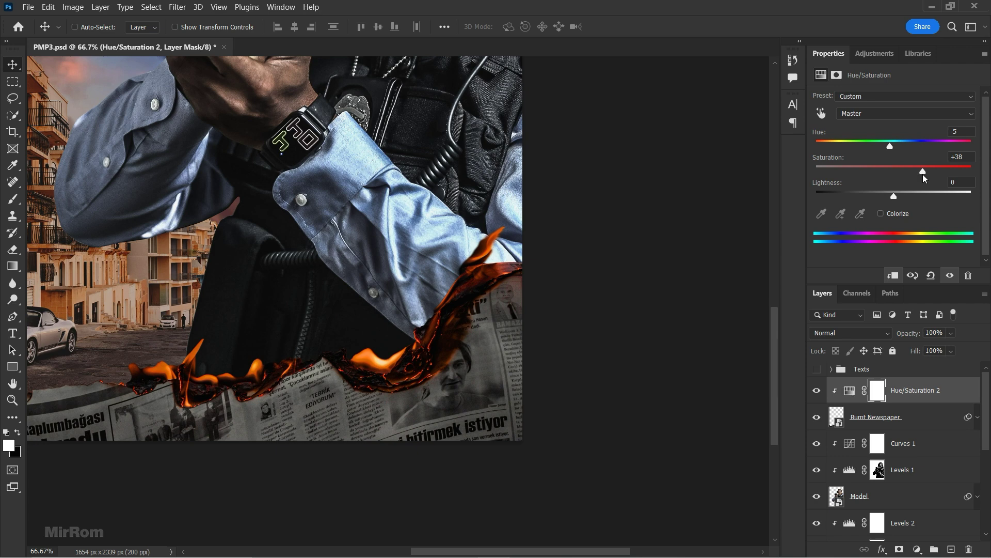
pyautogui.click(878, 391)
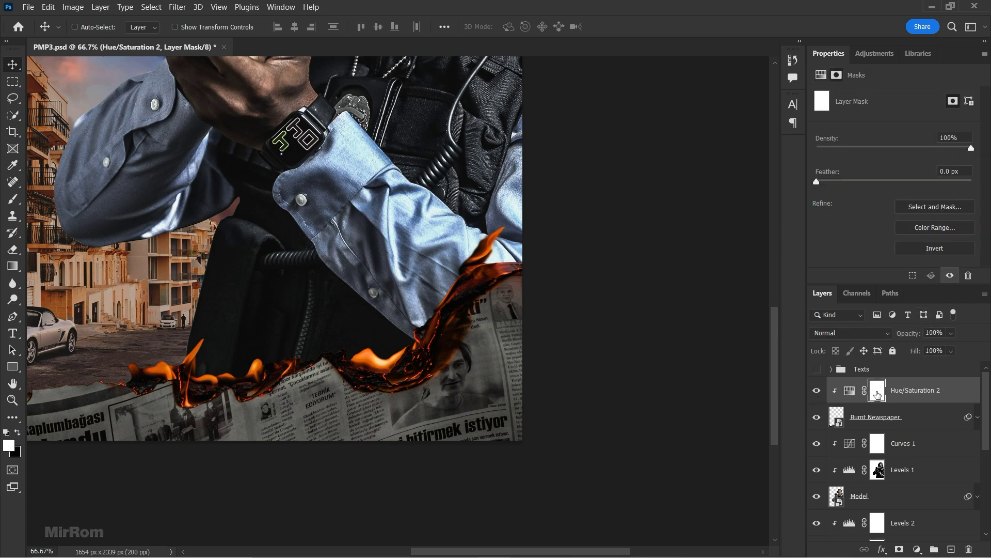
pyautogui.hotkey('ctrl', 'i')
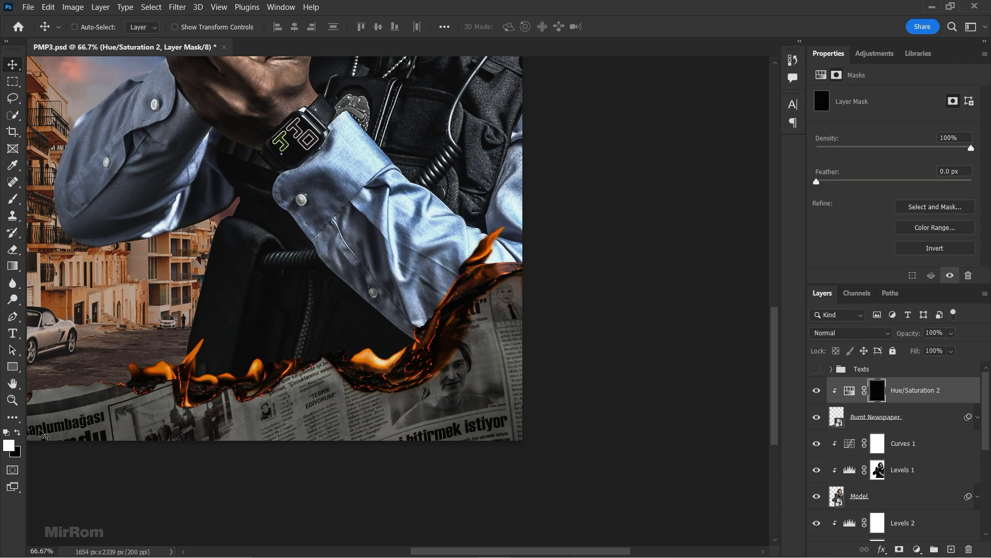
# Set up the Brush at 70 px size and 46% hardness
pyautogui.press('b')
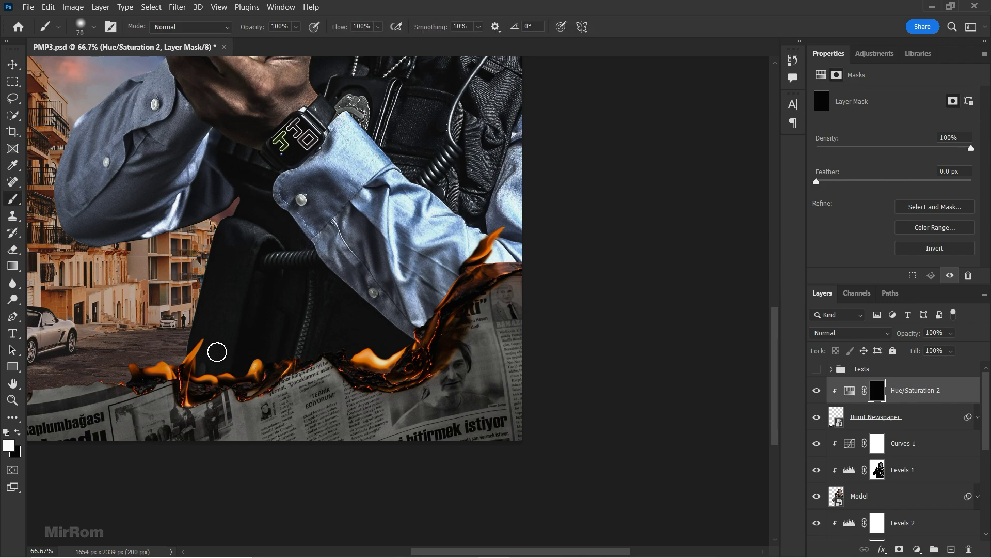
pyautogui.scroll(1, 149, 412)
pyautogui.press(']')
pyautogui.press(']')
pyautogui.press(']')
pyautogui.rightClick(214, 293)
pyautogui.moveTo(303, 357); pyautogui.dragTo(317, 357)
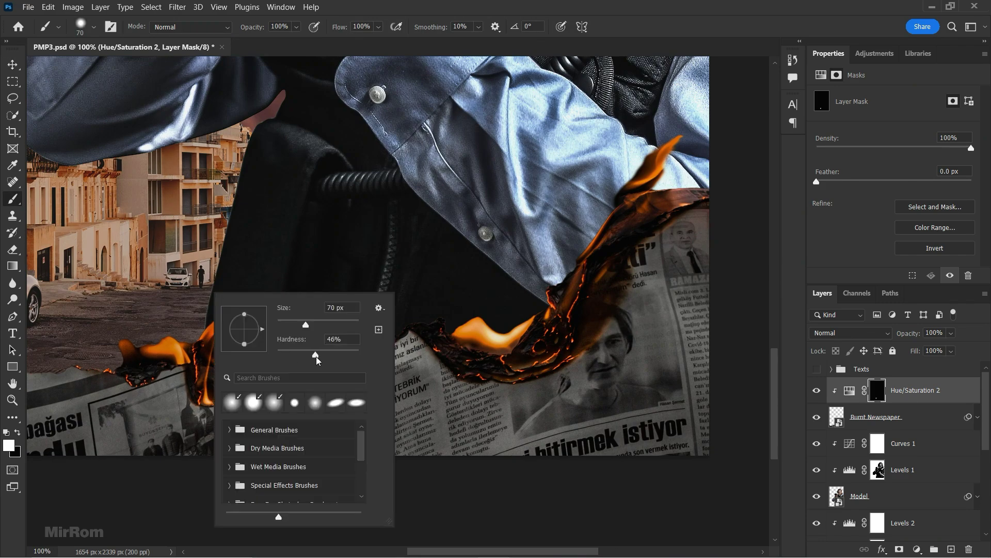
pyautogui.click(166, 336)
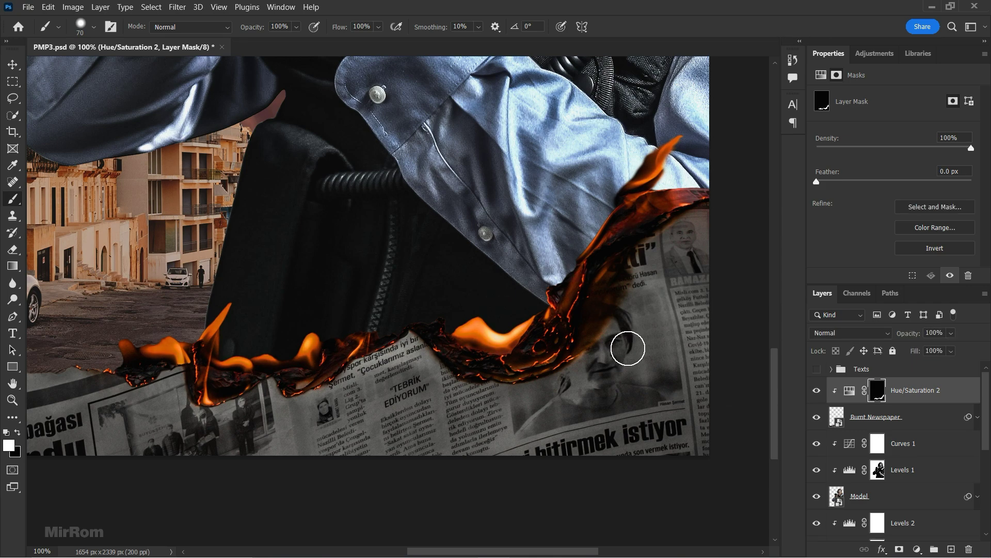
# Switch to the Move tool and add a new Levels adjustment above Hue/Saturation 2
pyautogui.press('v')
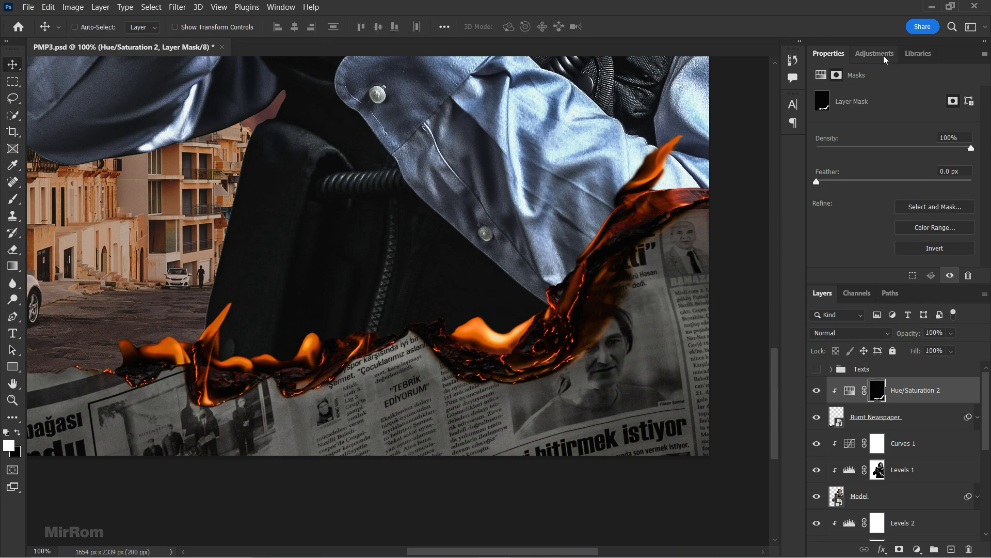
pyautogui.click(875, 54)
pyautogui.click(863, 80)
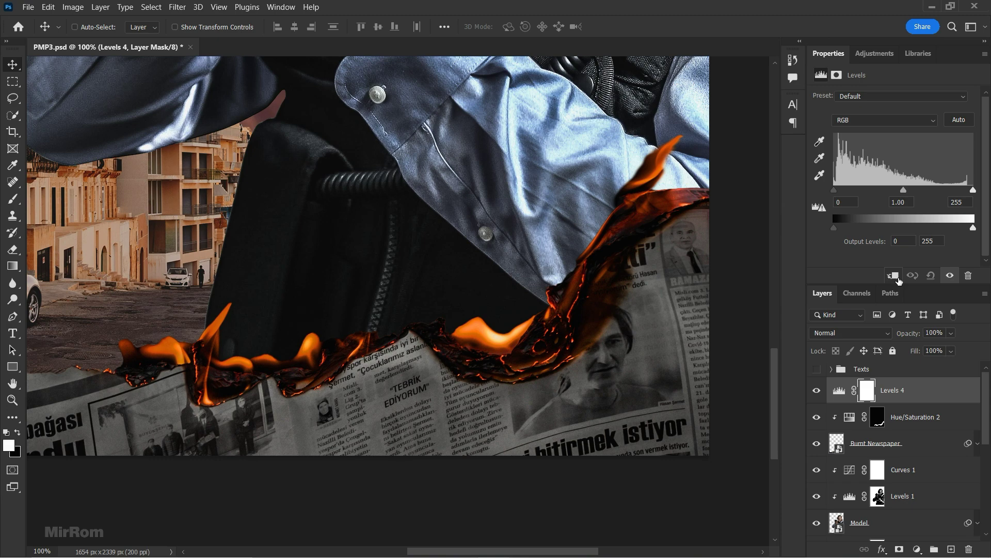
# Clip Levels 4, copy the painted edge mask onto it, and set midtones 1.07 and white point 178
pyautogui.click(894, 276)
pyautogui.moveTo(886, 403)
pyautogui.mouseDown()
pyautogui.moveTo(882, 424)
pyautogui.moveTo(881, 396)
pyautogui.mouseUp()
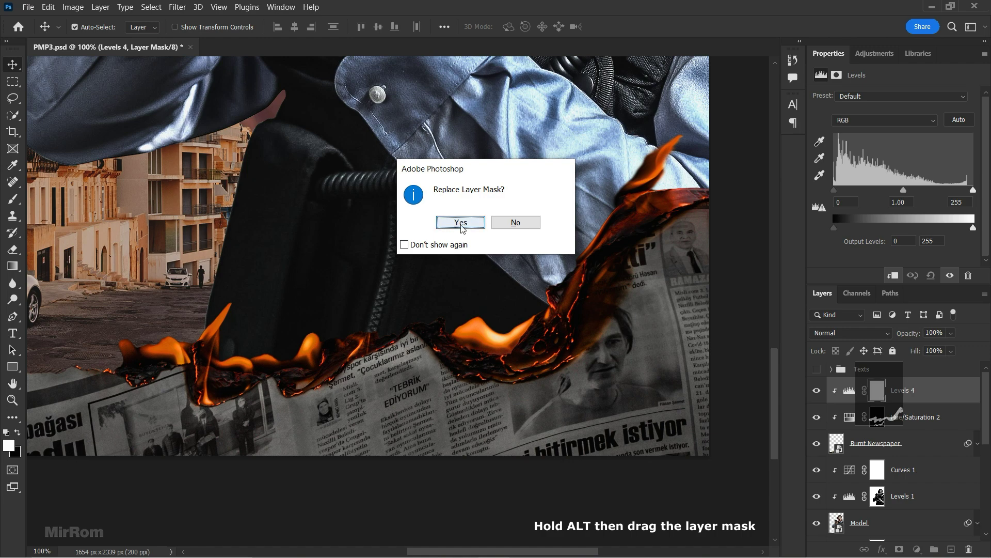
pyautogui.click(461, 223)
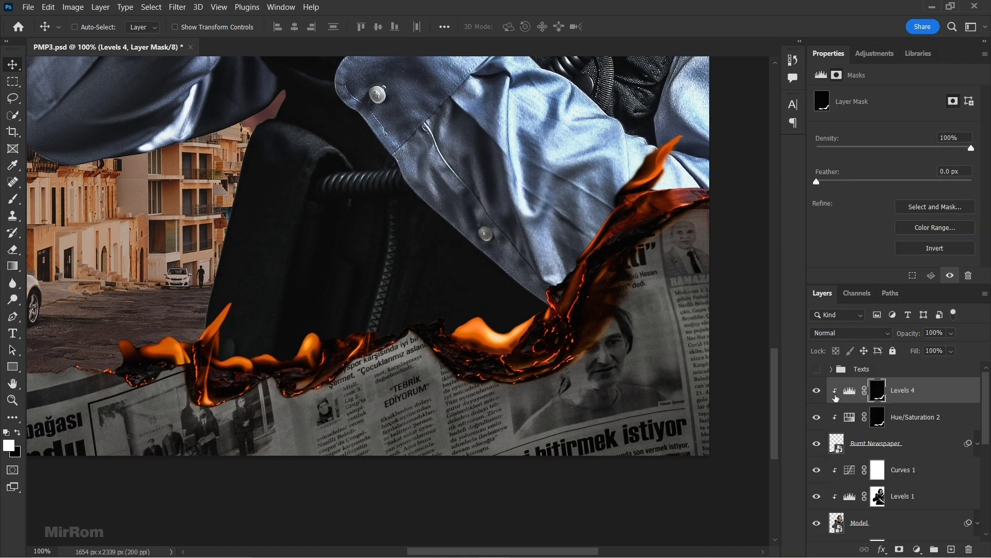
pyautogui.click(850, 391)
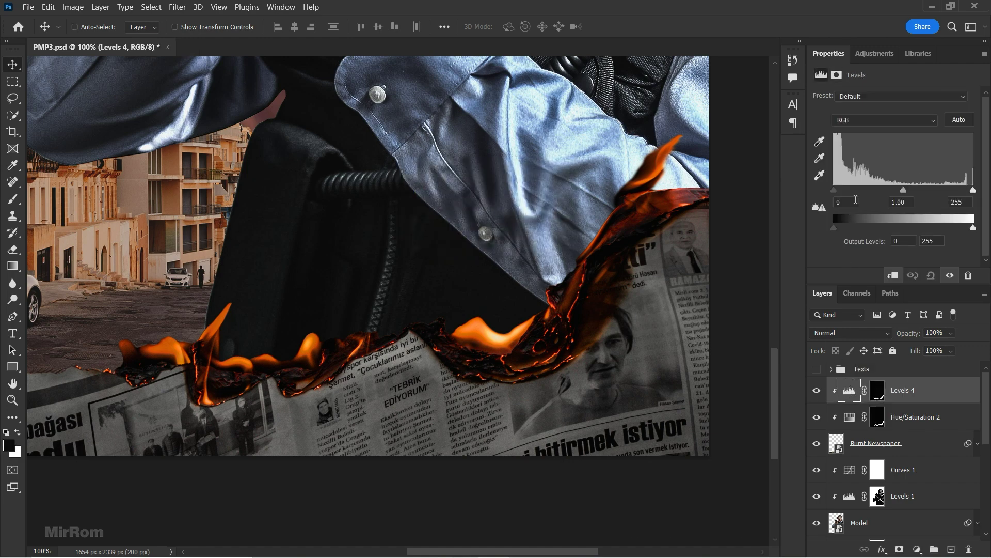
pyautogui.moveTo(909, 192); pyautogui.dragTo(894, 194)
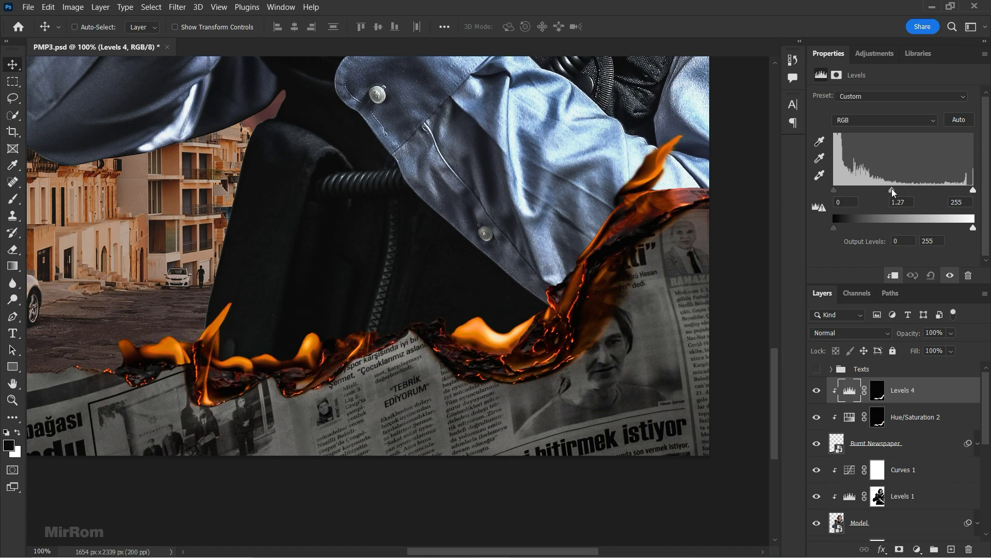
pyautogui.moveTo(974, 191); pyautogui.dragTo(932, 192)
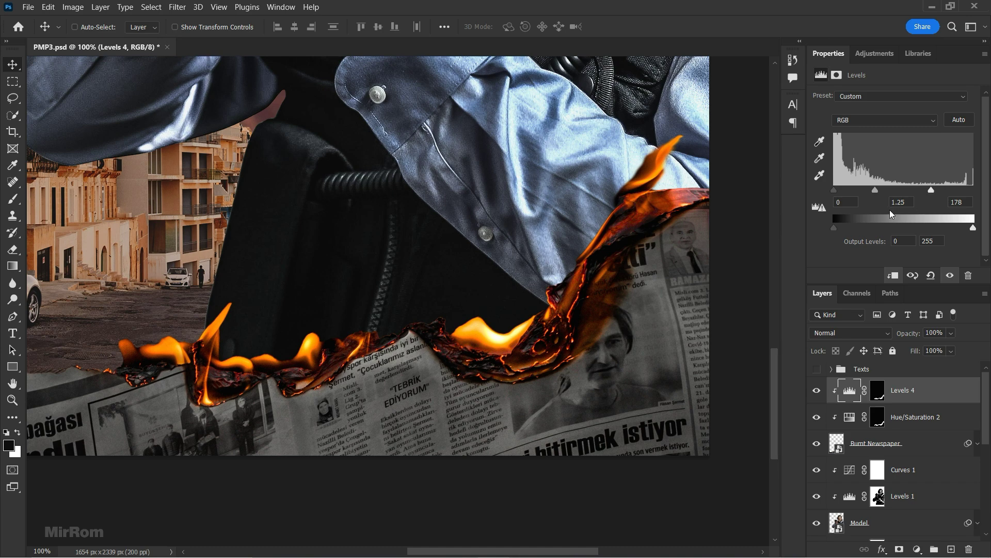
pyautogui.moveTo(876, 193); pyautogui.dragTo(883, 197)
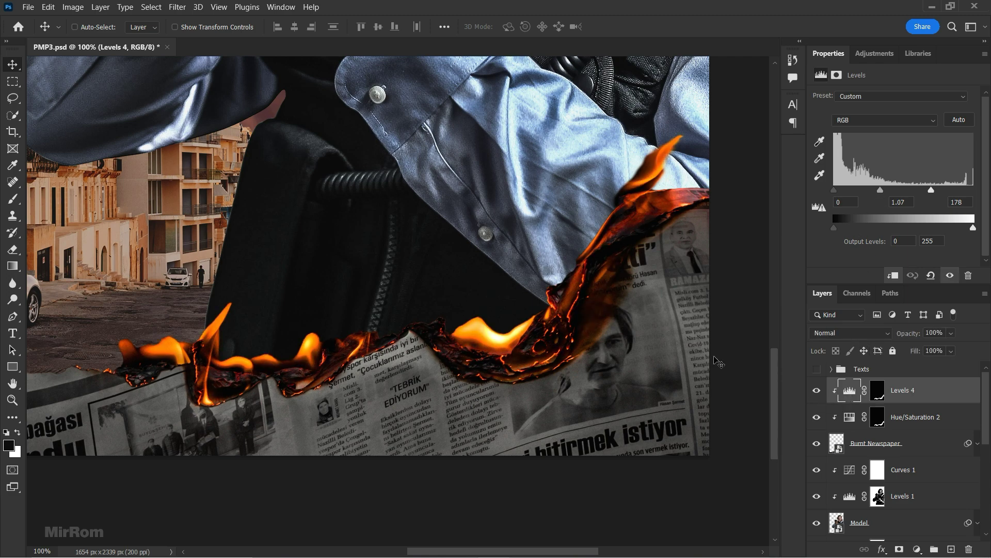
# Fit the poster in the window and save the document
pyautogui.hotkey('ctrl', '0')
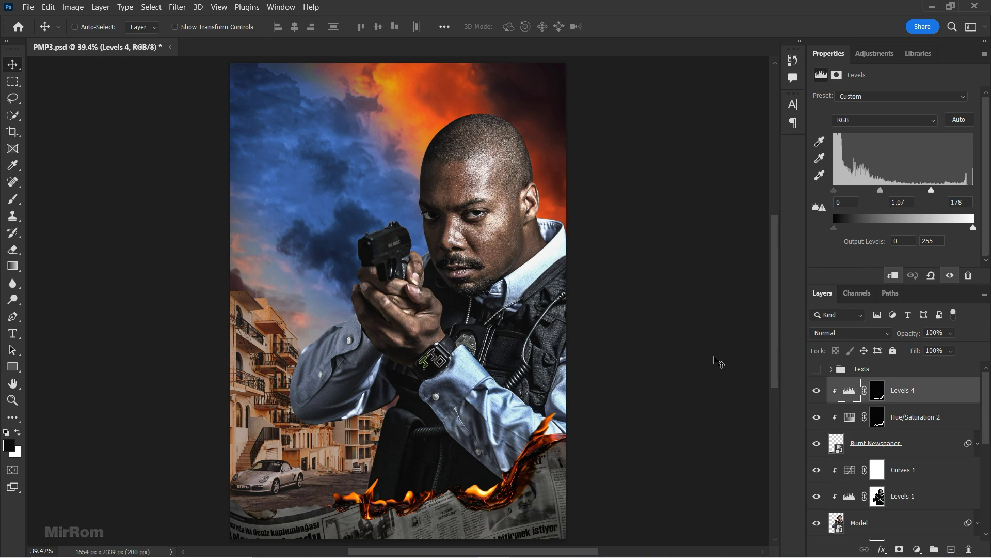
pyautogui.hotkey('ctrl', 's')
pyautogui.hotkey('ctrl', '-')
pyautogui.scroll(-1, 899, 433)
# Bring the fire photo into the poster and move it down and right
pyautogui.click(841, 436)
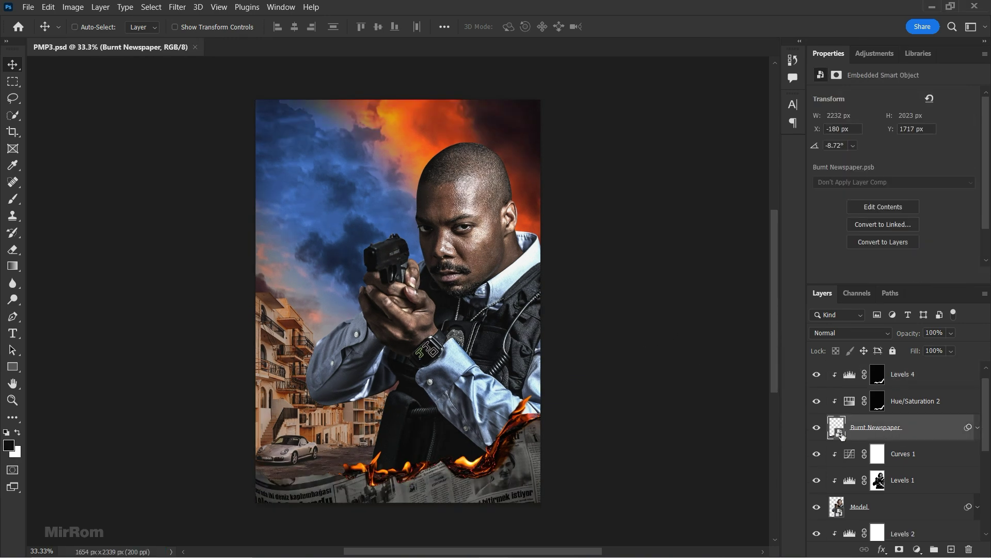
pyautogui.click(920, 459)
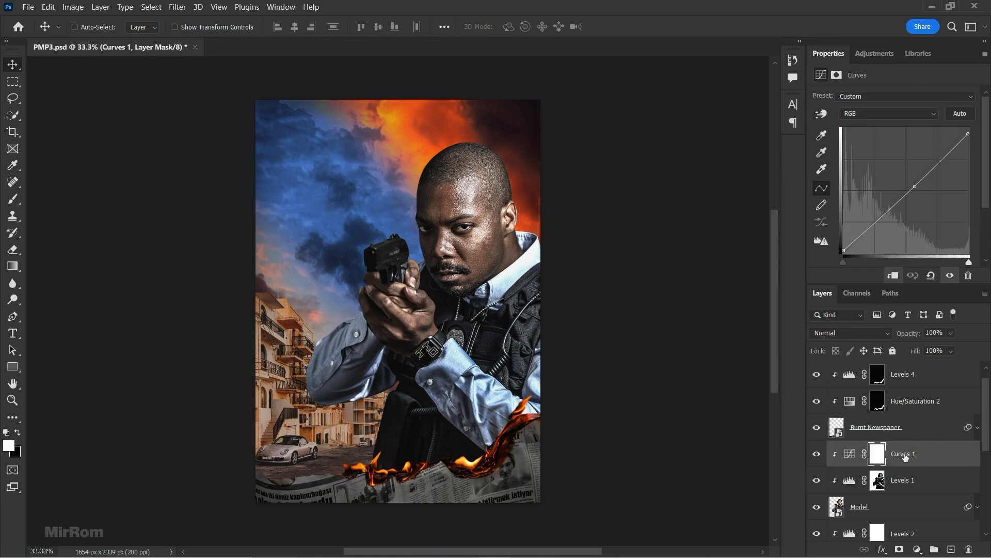
pyautogui.click(38, 7)
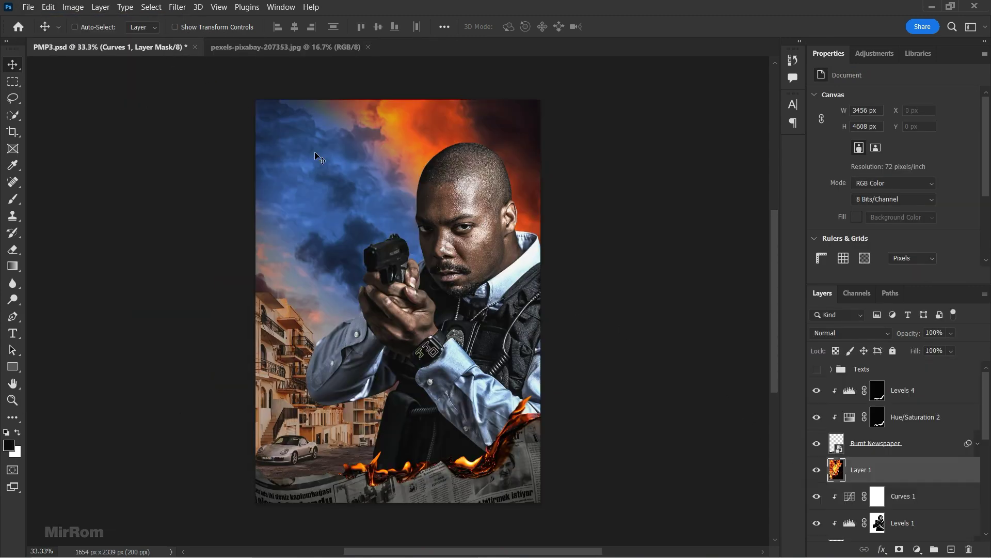
pyautogui.moveTo(424, 196); pyautogui.dragTo(471, 232)
# Blend the fire layer in Screen mode and begin a Free Transform
pyautogui.click(851, 333)
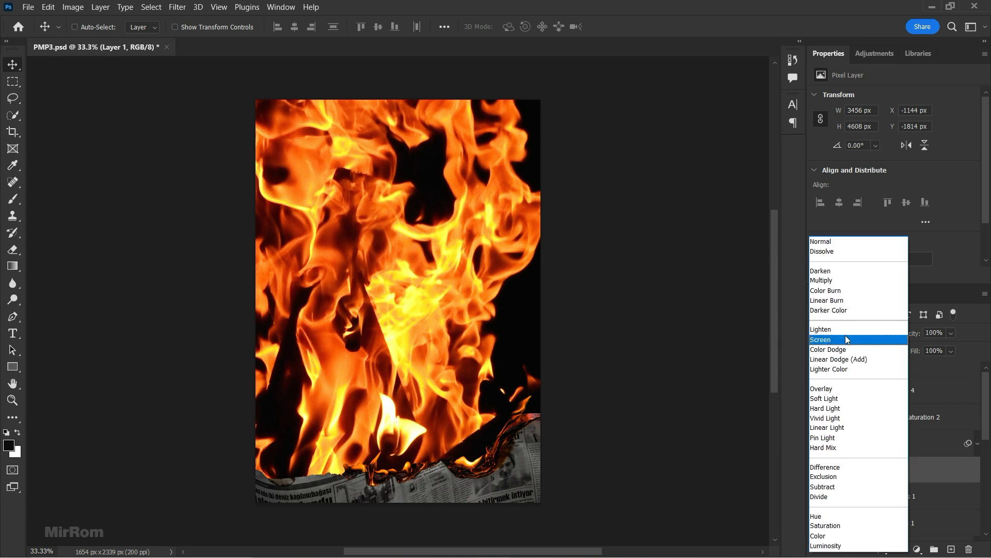
pyautogui.click(871, 340)
pyautogui.press('ctrl')
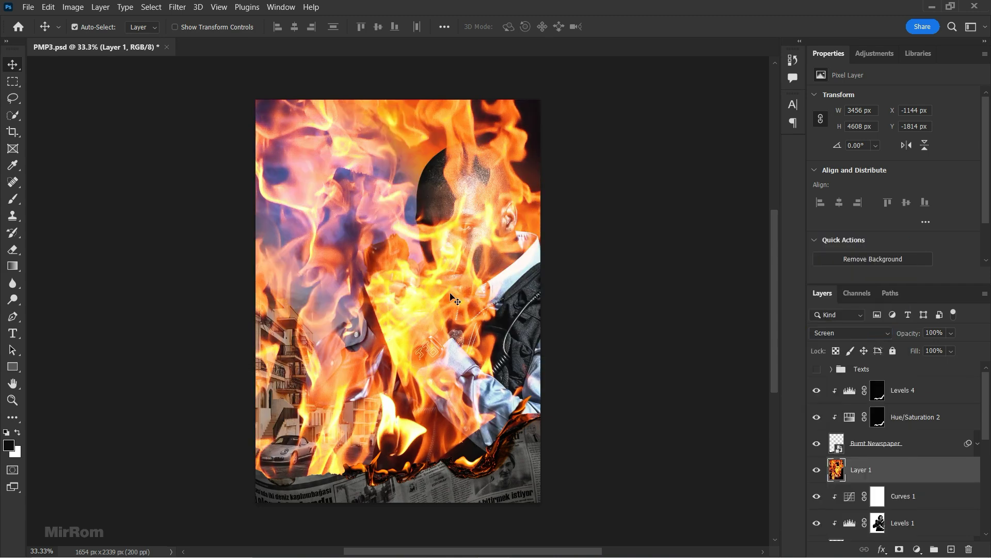
pyautogui.hotkey('ctrl', 't')
# Shrink the fire to about 24% and rotate it roughly 68° onto the newspaper
pyautogui.moveTo(225, 31); pyautogui.dragTo(201, 31)
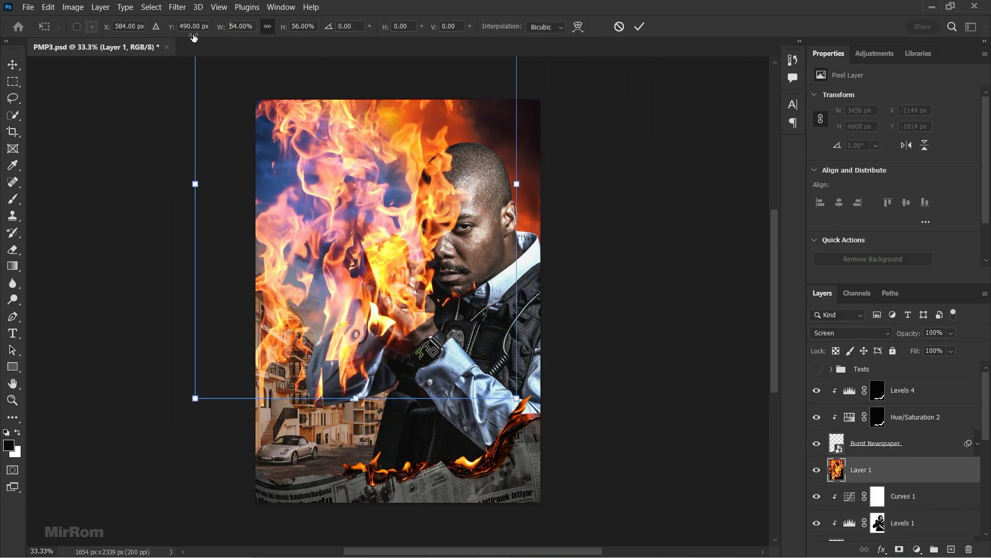
pyautogui.moveTo(427, 308); pyautogui.dragTo(483, 393)
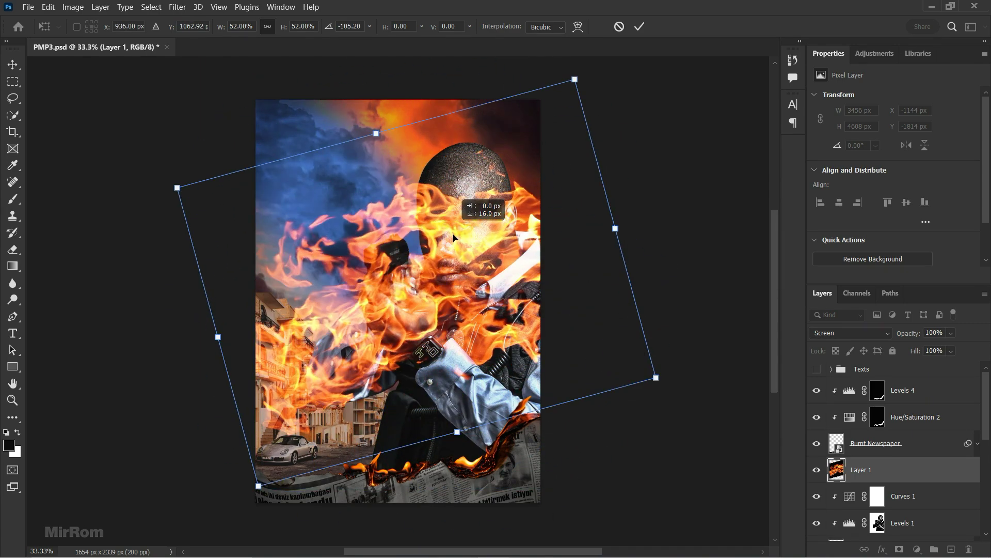
pyautogui.moveTo(595, 370); pyautogui.dragTo(490, 155)
pyautogui.moveTo(631, 259)
pyautogui.mouseDown()
pyautogui.moveTo(534, 407)
pyautogui.moveTo(552, 420)
pyautogui.mouseUp()
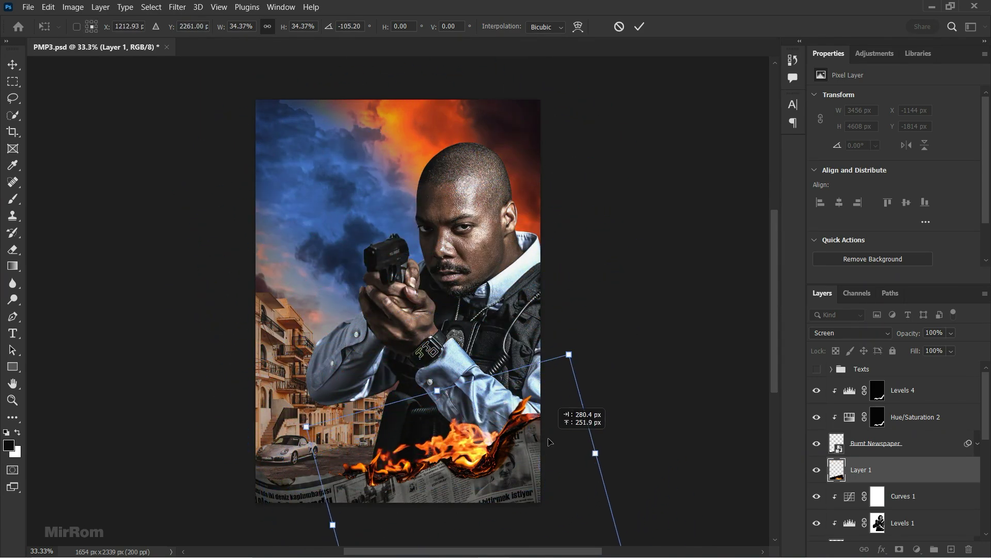
pyautogui.moveTo(500, 465)
pyautogui.mouseDown()
pyautogui.moveTo(506, 391)
pyautogui.moveTo(542, 409)
pyautogui.mouseUp()
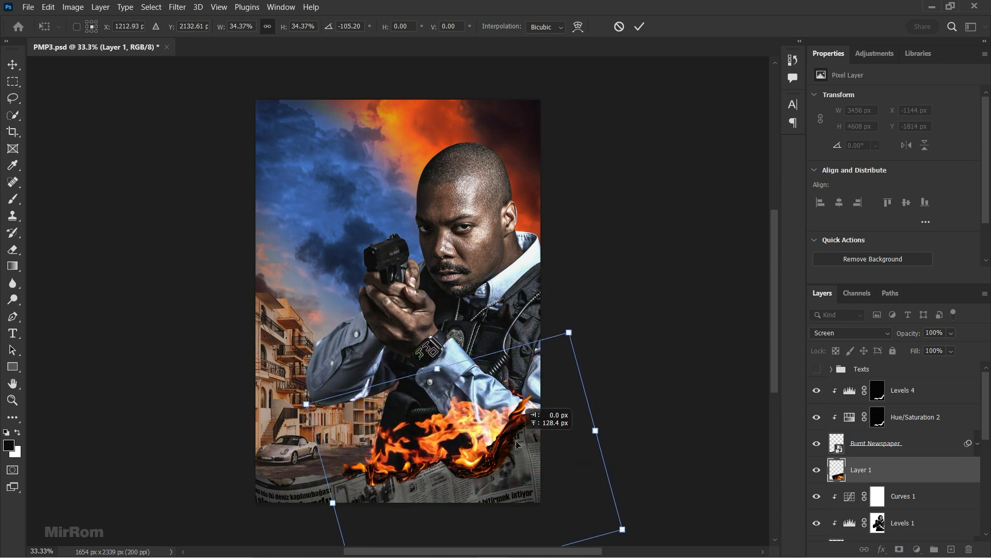
pyautogui.moveTo(620, 486); pyautogui.dragTo(640, 361)
pyautogui.moveTo(544, 409); pyautogui.dragTo(547, 461)
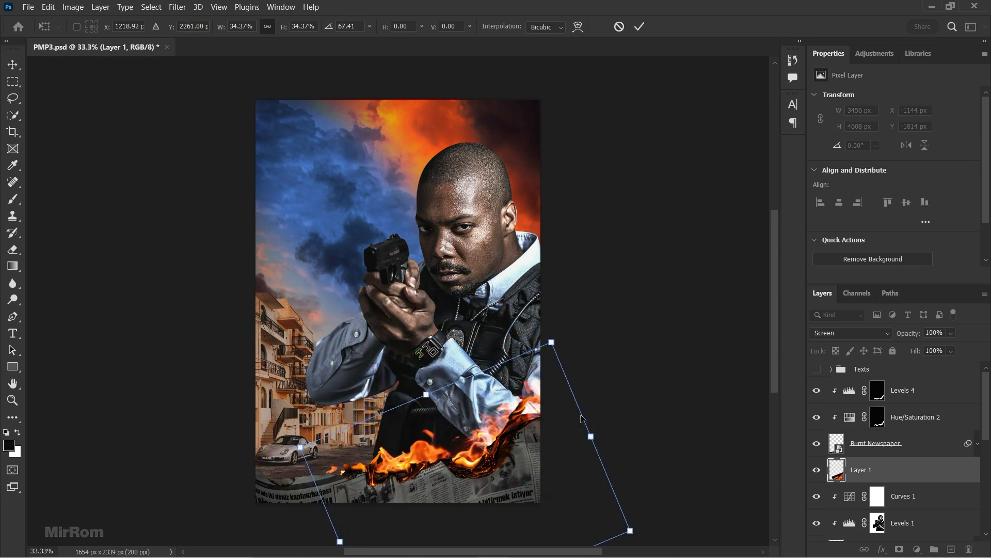
# Fine-tune the fire's size, width, position and tilt to match the torn edge
pyautogui.scroll(-3, 568, 313)
pyautogui.moveTo(553, 176); pyautogui.dragTo(540, 196)
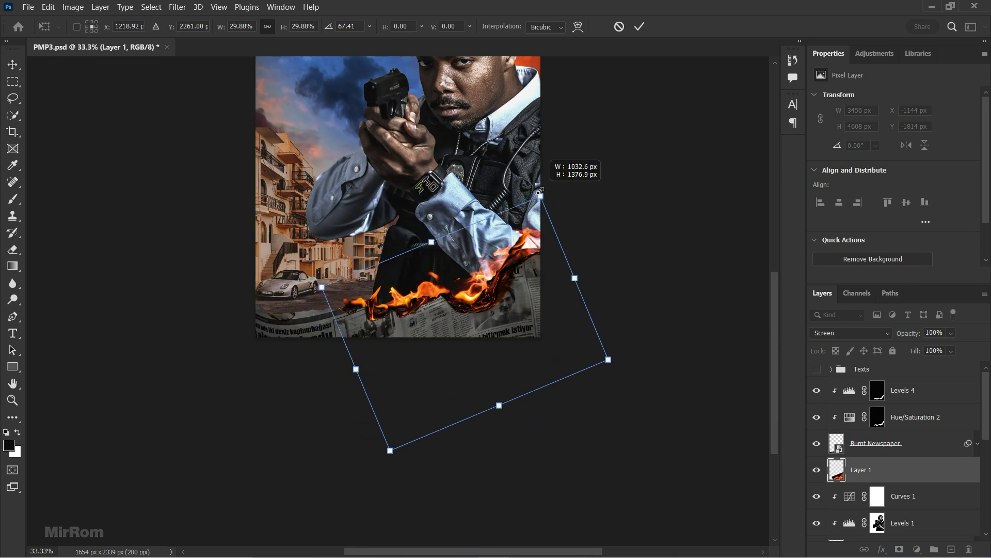
pyautogui.moveTo(532, 232); pyautogui.dragTo(536, 232)
pyautogui.moveTo(442, 240); pyautogui.dragTo(446, 250)
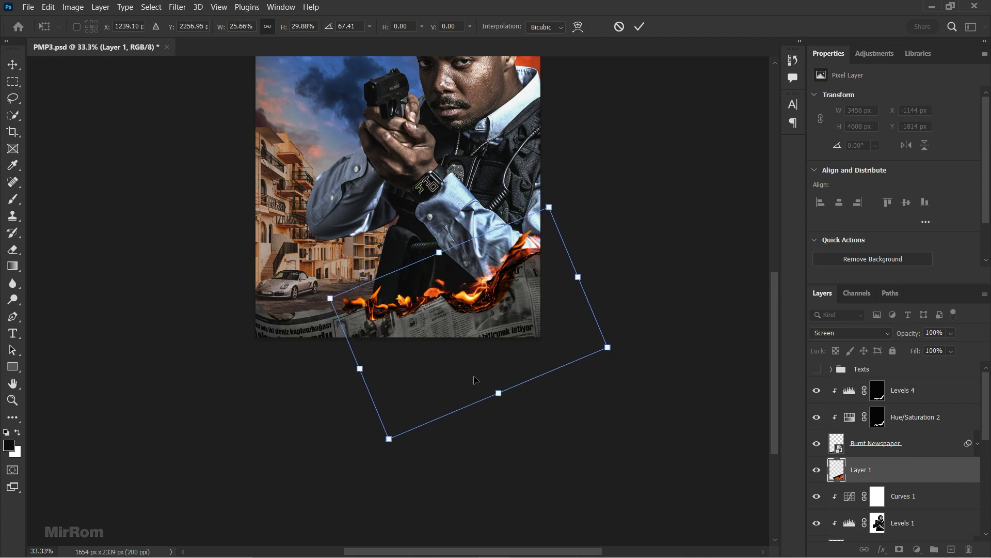
pyautogui.moveTo(498, 393); pyautogui.dragTo(494, 384)
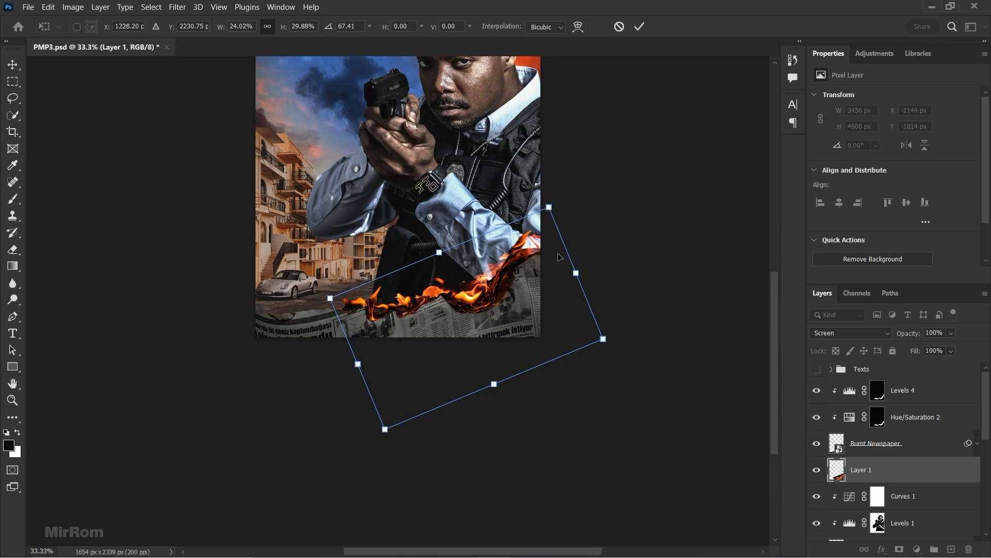
pyautogui.moveTo(581, 218); pyautogui.dragTo(583, 221)
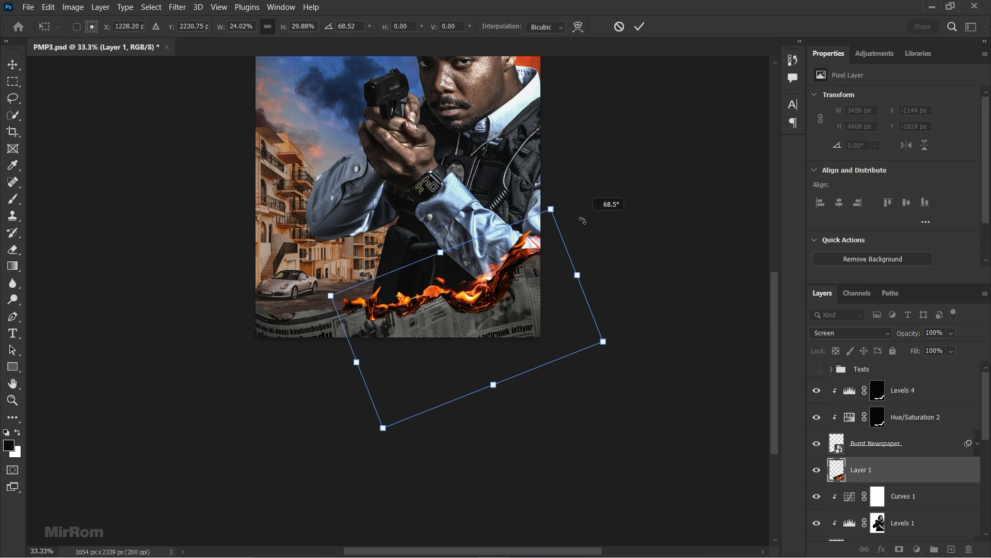
# Warp the fire to follow the torn newspaper edge and commit the transform
pyautogui.click(578, 26)
pyautogui.moveTo(438, 303); pyautogui.dragTo(376, 316)
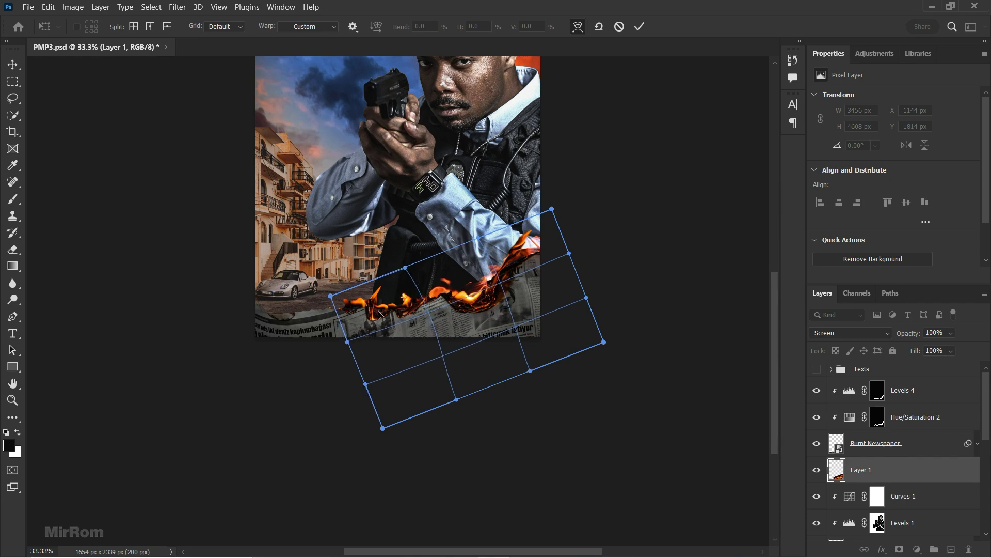
pyautogui.moveTo(531, 243); pyautogui.dragTo(535, 237)
pyautogui.press('Return')
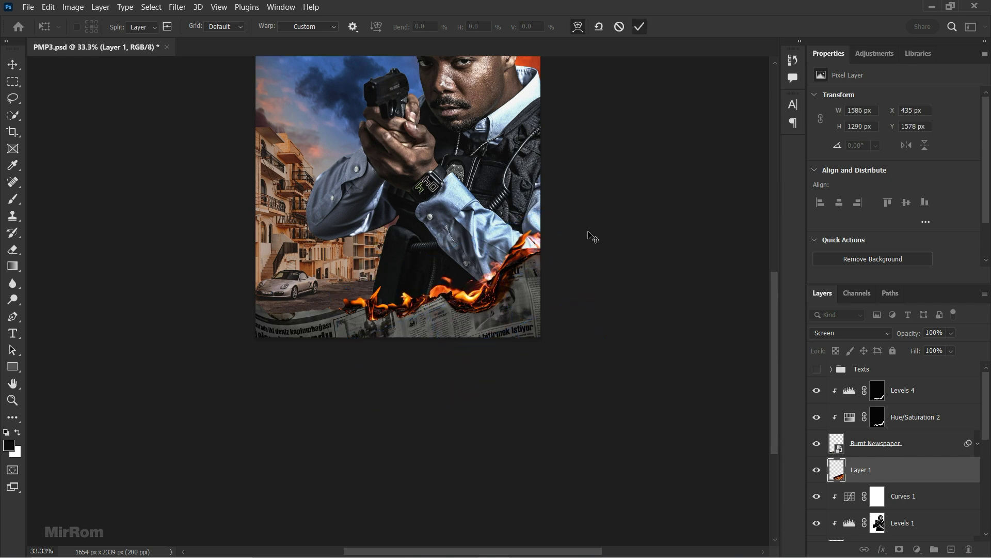
pyautogui.scroll(1, 511, 296)
pyautogui.scroll(1, 519, 292)
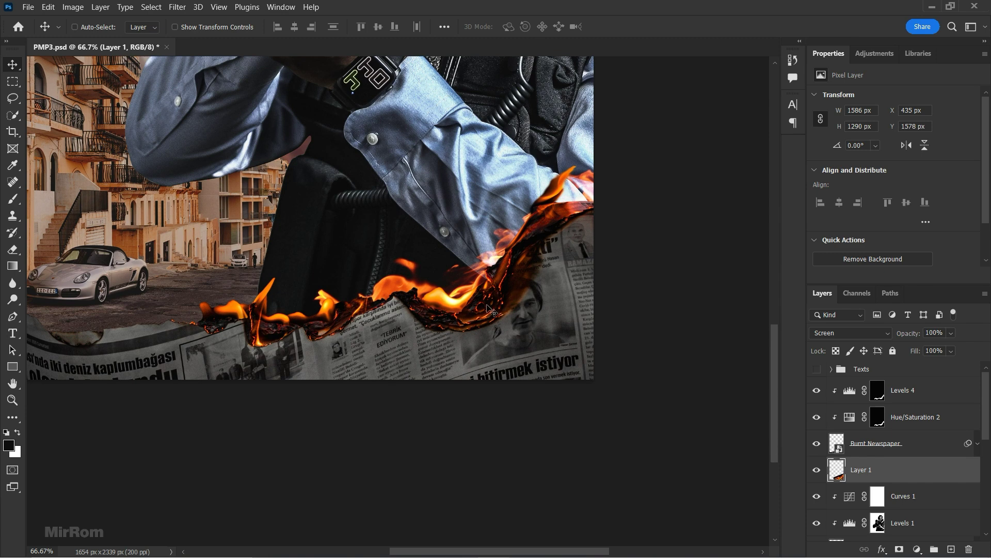
# Add a Levels layer clipped to the fire with input black 11 and midtones 0.82
pyautogui.click(873, 53)
pyautogui.click(839, 119)
pyautogui.click(892, 275)
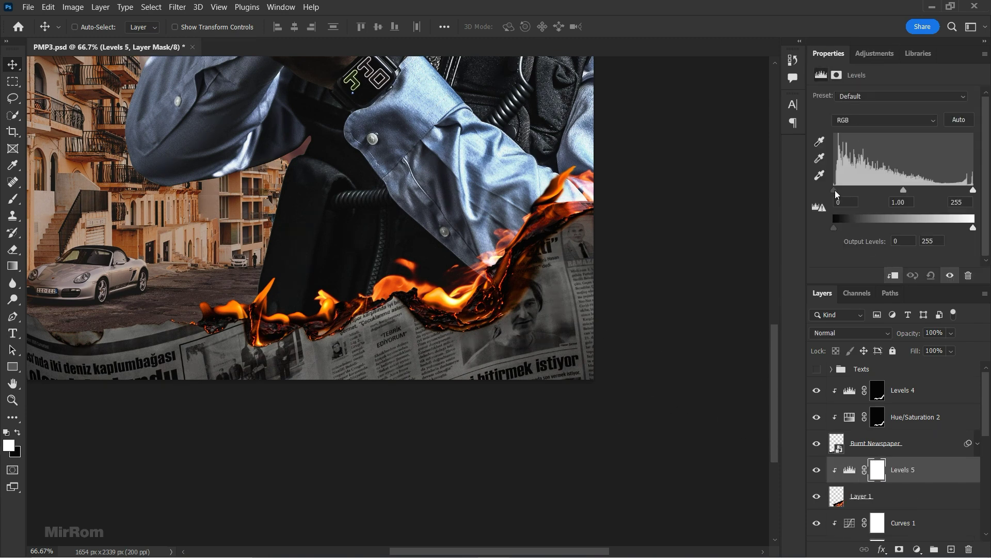
pyautogui.moveTo(835, 190); pyautogui.dragTo(838, 187)
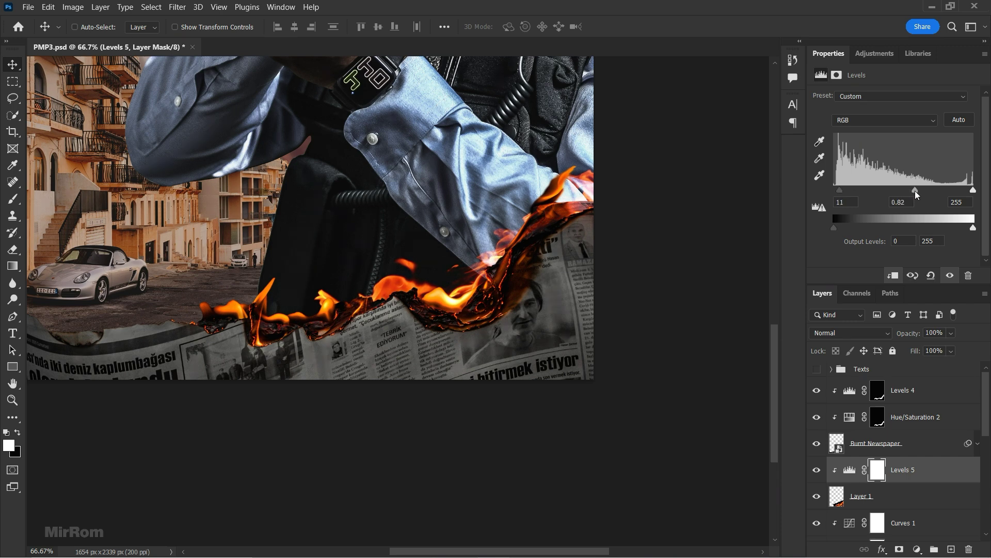
pyautogui.click(949, 277)
# Select the fire layer, then Curves 1, and zoom out to view the whole poster
pyautogui.scroll(-1, 902, 486)
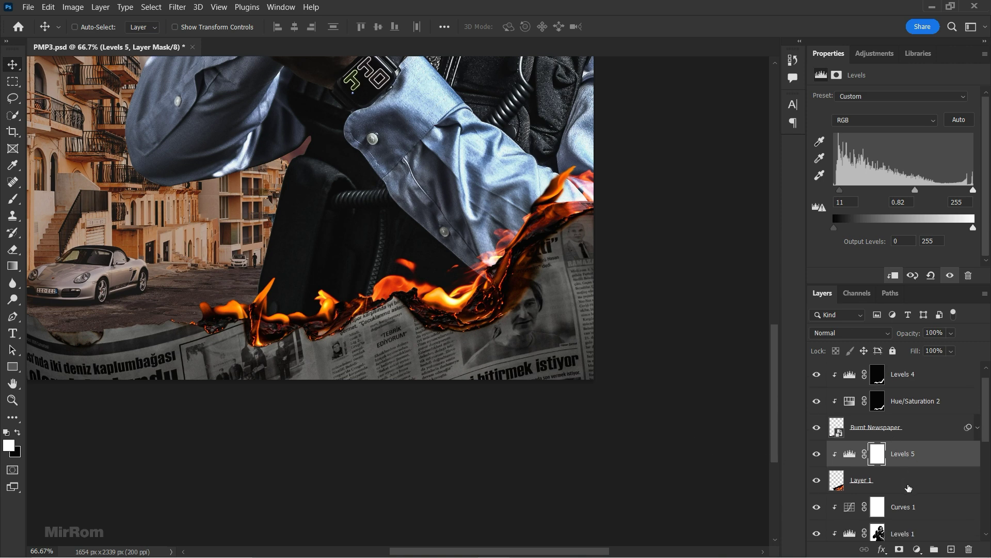
pyautogui.click(909, 486)
pyautogui.scroll(-1, 910, 482)
pyautogui.click(922, 494)
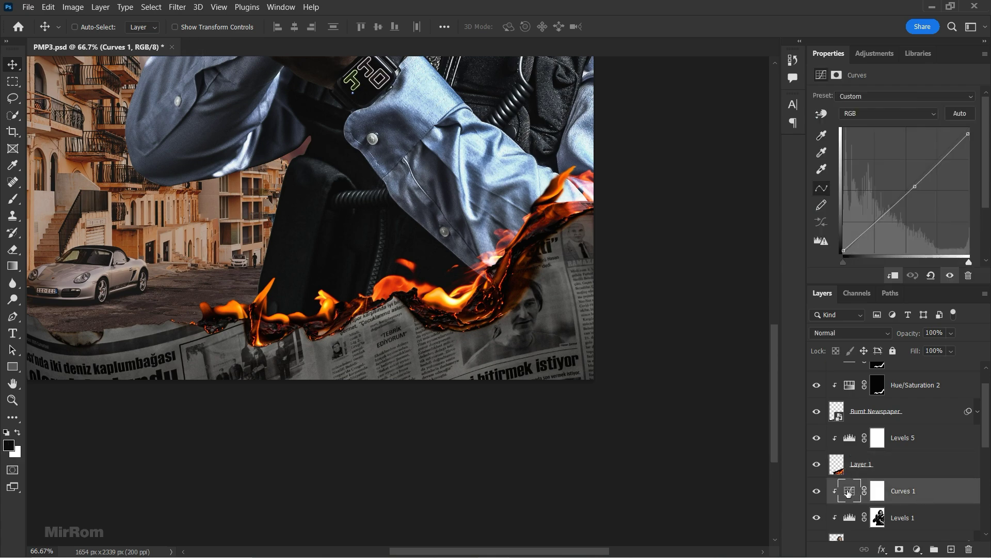
pyautogui.hotkey('ctrl', '-')
pyautogui.hotkey('ctrl', '-')
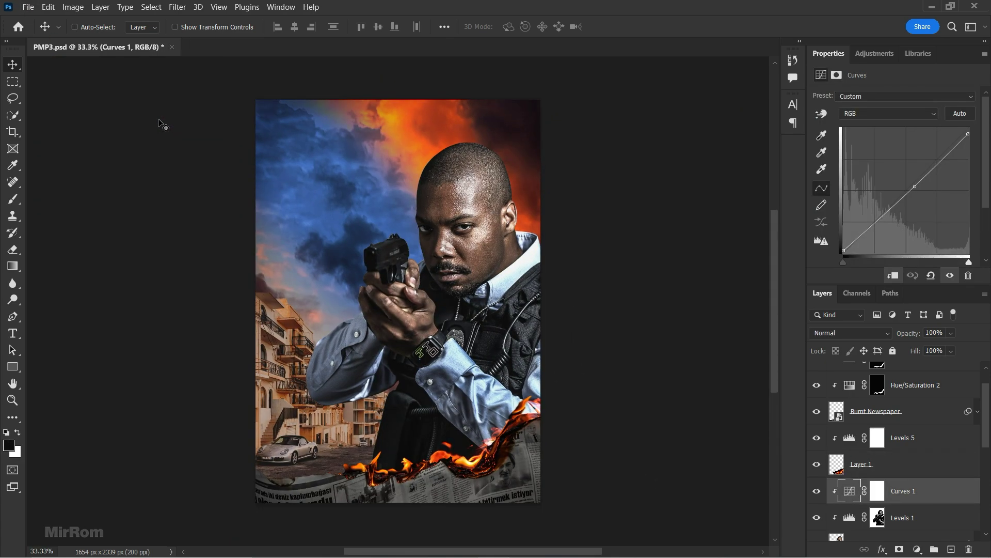
# Open the sparks JPG, drag it into PMP3.psd as Layer 2, close its tab, and blend it in Screen mode
pyautogui.click(29, 7)
pyautogui.moveTo(332, 122); pyautogui.dragTo(316, 165)
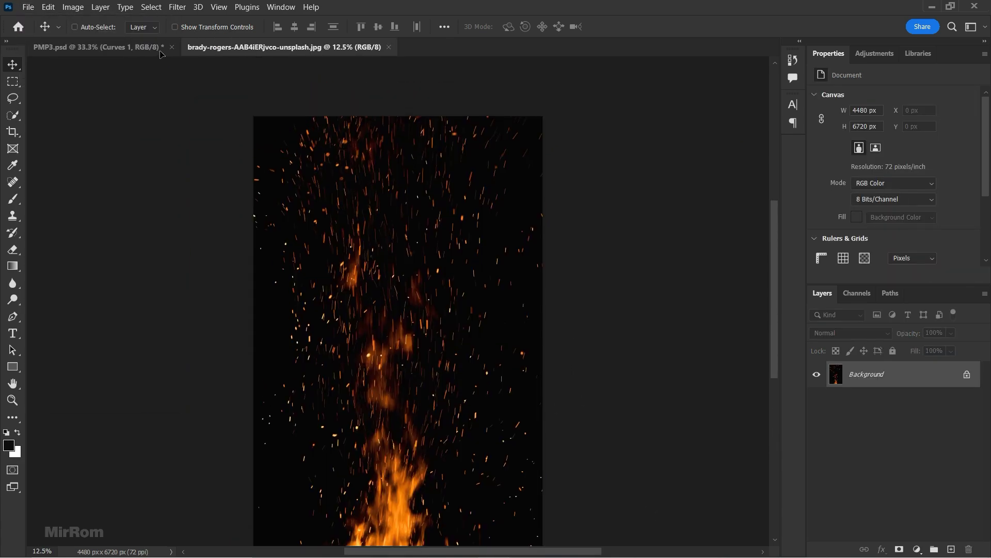
pyautogui.click(383, 47)
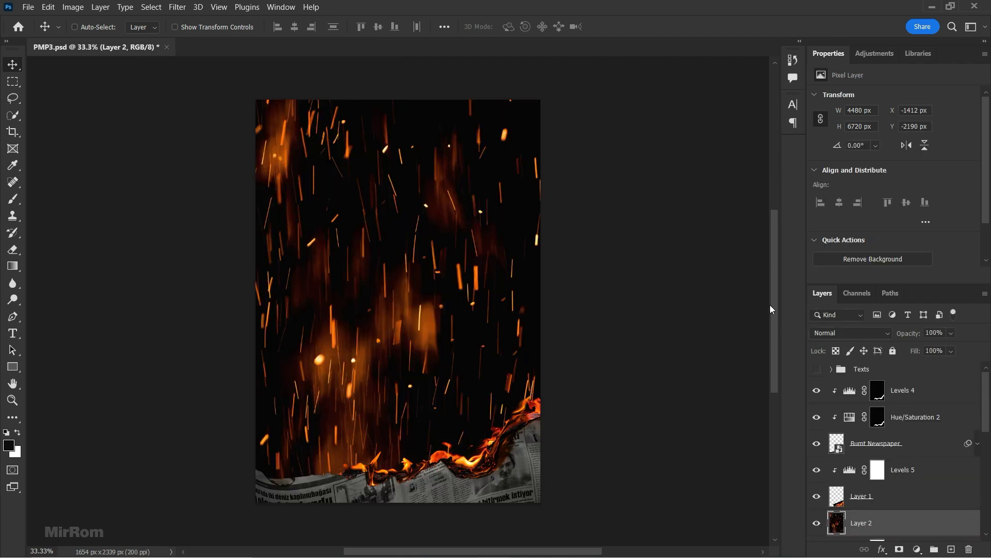
pyautogui.click(849, 333)
pyautogui.click(840, 338)
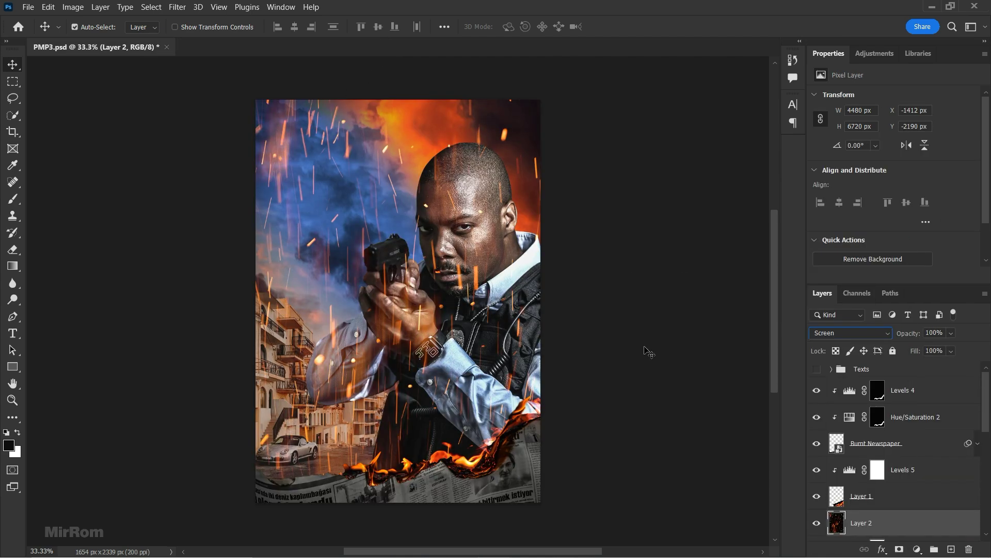
pyautogui.hotkey('ctrl', '-')
pyautogui.hotkey('ctrl', 't')
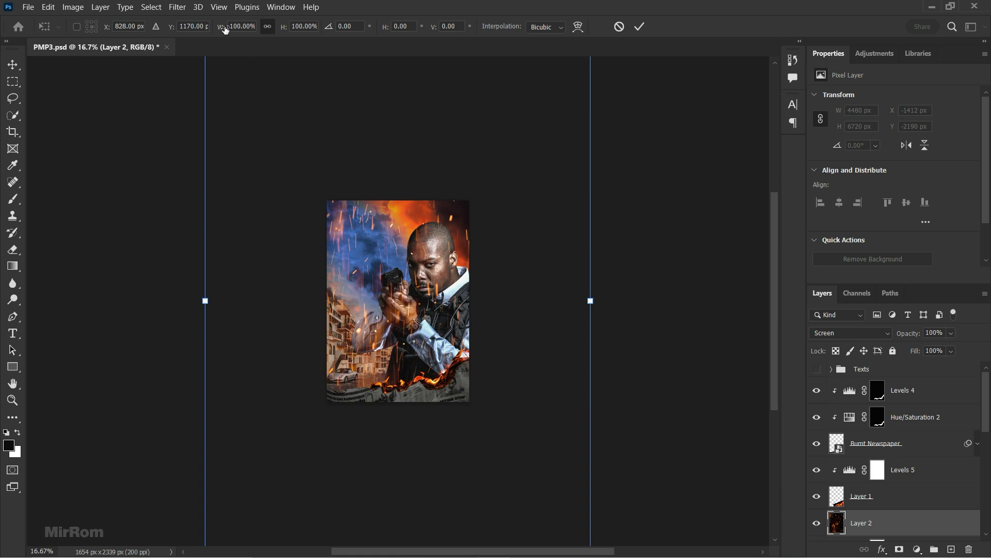
# Scale the sparks to about 45% × 30% and rotate them roughly -42° over the lower poster
pyautogui.moveTo(225, 30); pyautogui.dragTo(197, 29)
pyautogui.moveTo(516, 212); pyautogui.dragTo(398, 412)
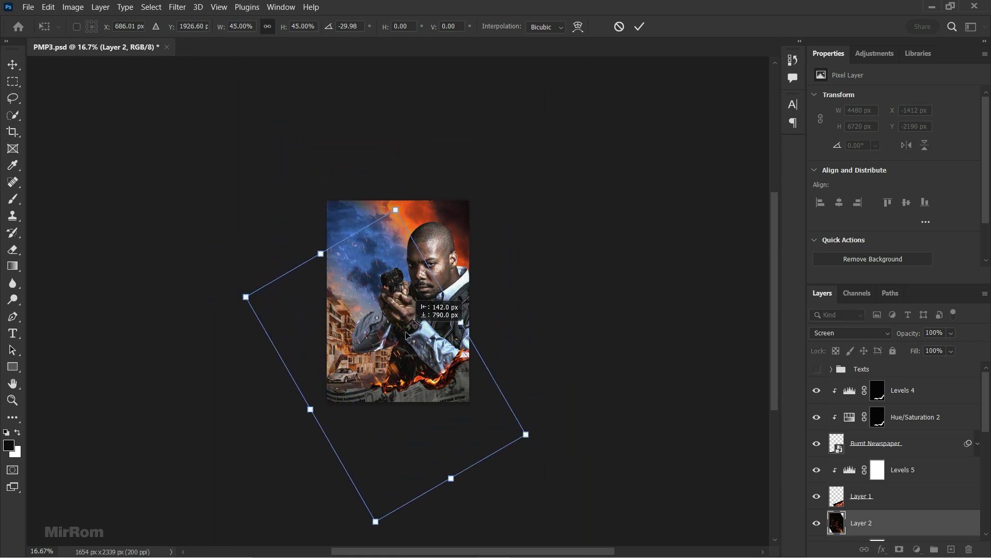
pyautogui.moveTo(282, 255)
pyautogui.mouseDown()
pyautogui.moveTo(387, 436)
pyautogui.moveTo(415, 434)
pyautogui.mouseUp()
pyautogui.click(387, 437)
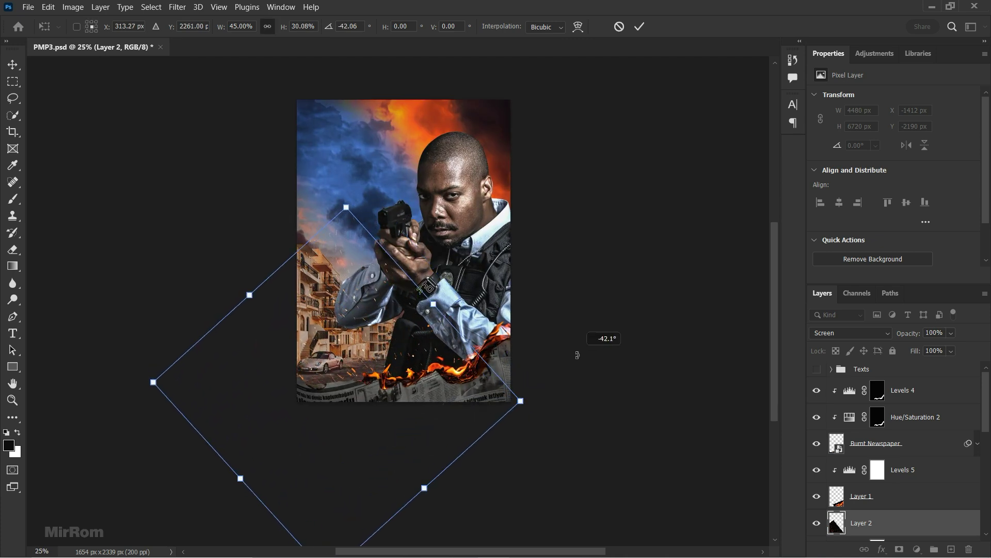
pyautogui.click(639, 27)
pyautogui.hotkey('ctrl', '+')
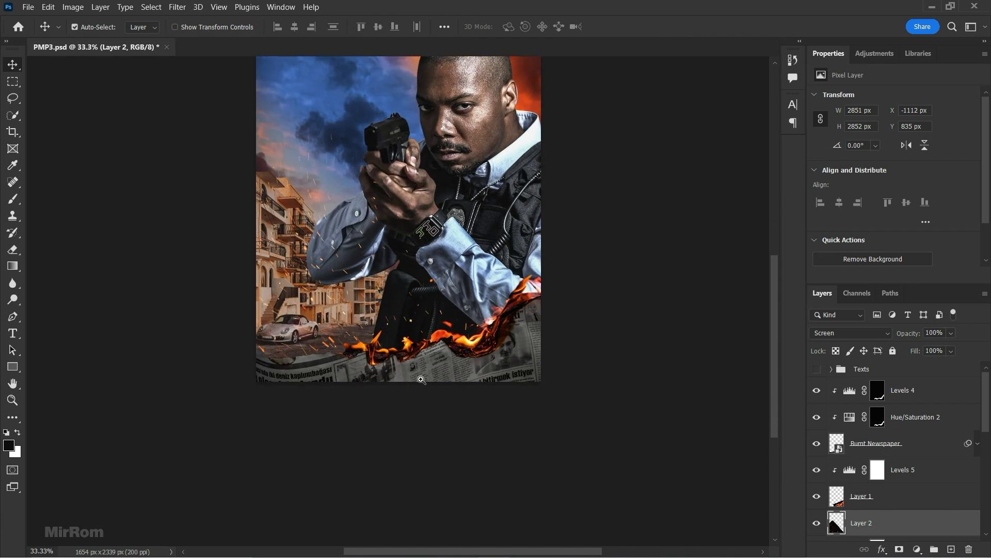
# Add a Levels layer clipped to the sparks with input black 17
pyautogui.click(875, 53)
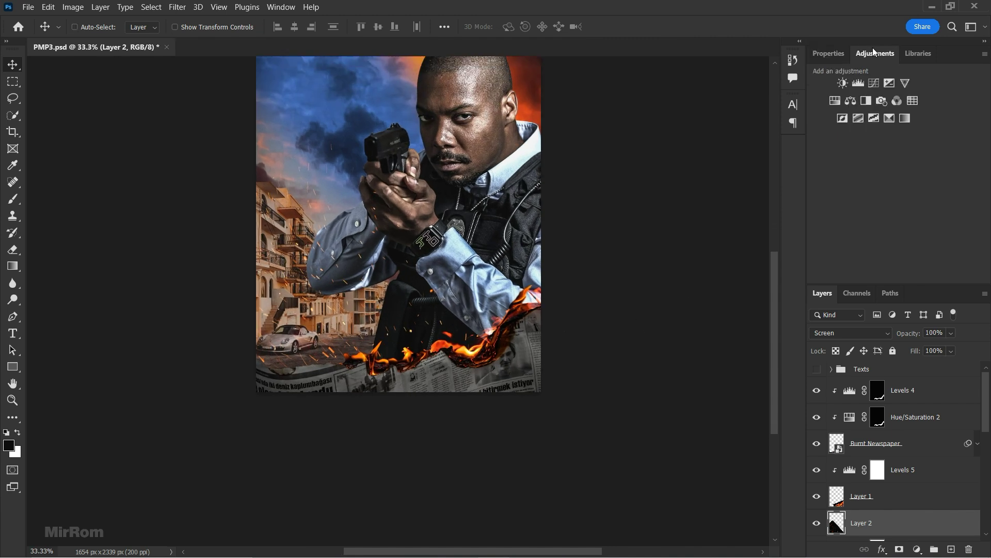
pyautogui.click(858, 82)
pyautogui.click(893, 275)
pyautogui.moveTo(834, 190); pyautogui.dragTo(843, 195)
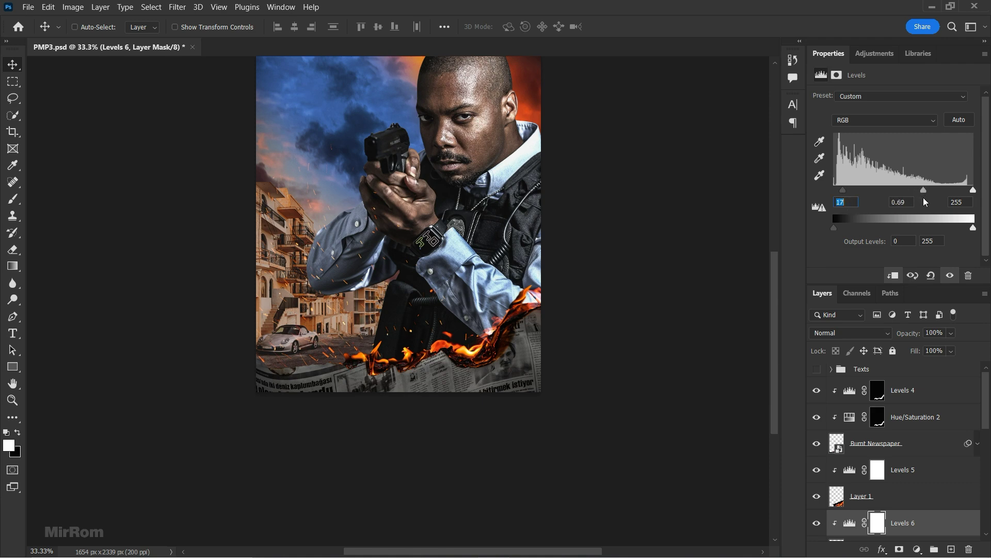
# Raise the Levels 6 midtone gamma to 0.76 and compare it with the previous state
pyautogui.press('Up')
pyautogui.press('Up')
pyautogui.click(949, 279)
pyautogui.scroll(-2, 899, 480)
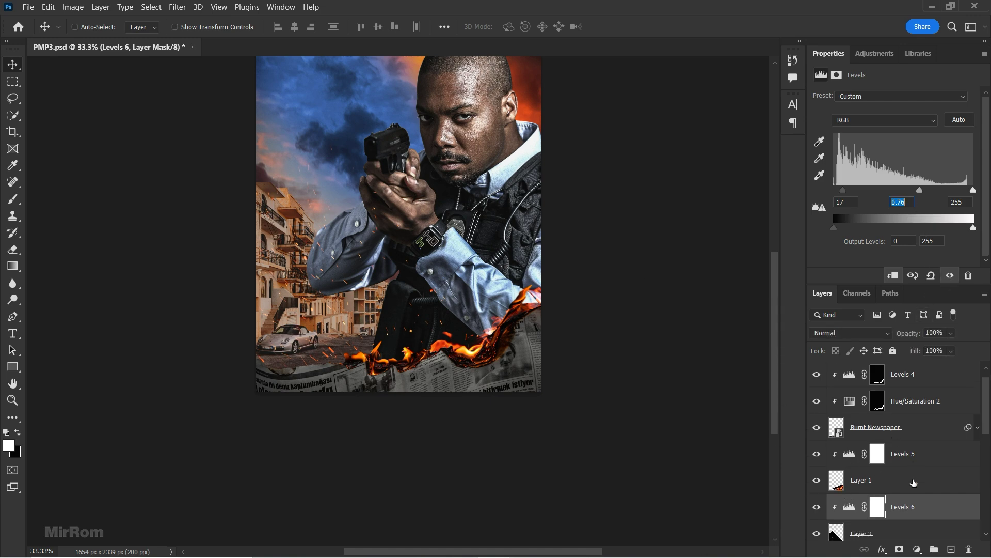
pyautogui.scroll(-3, 899, 480)
pyautogui.scroll(-1, 888, 481)
# Select the Levels 2 adjustment in the layer stack before opening the fire photo
pyautogui.click(871, 476)
pyautogui.scroll(-1, 871, 476)
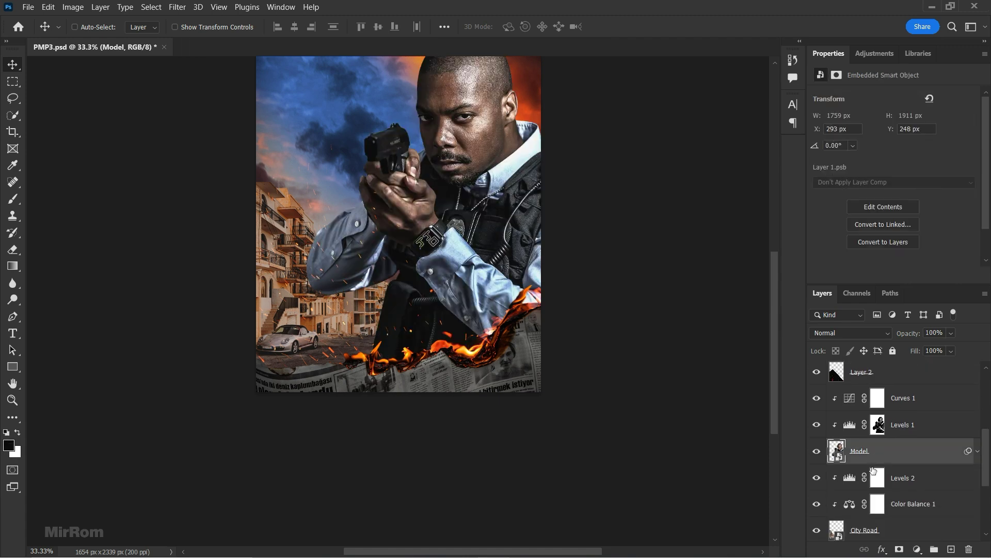
pyautogui.scroll(3, 694, 357)
pyautogui.click(913, 483)
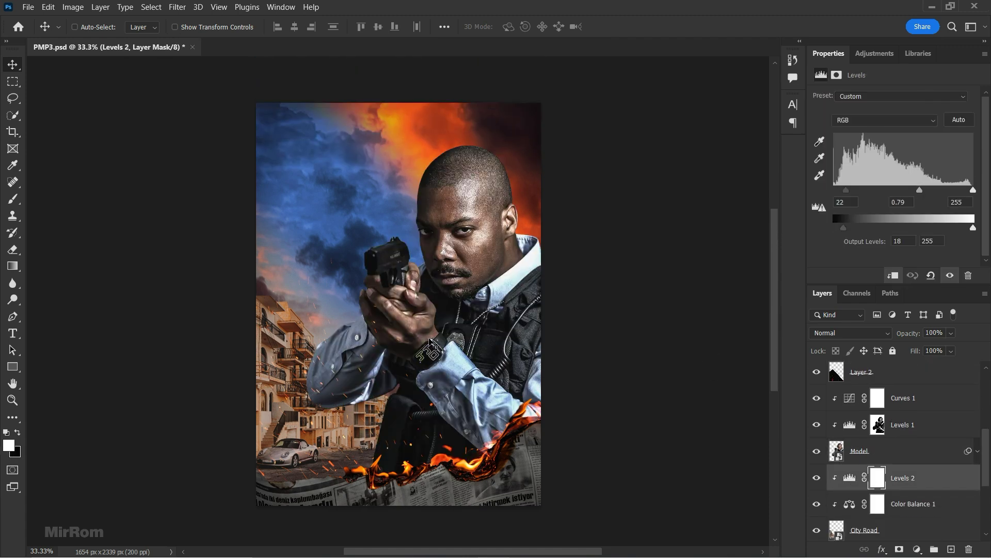
pyautogui.click(28, 7)
# Bring the fire photo into the poster above the officer in Screen blend mode
pyautogui.click(36, 30)
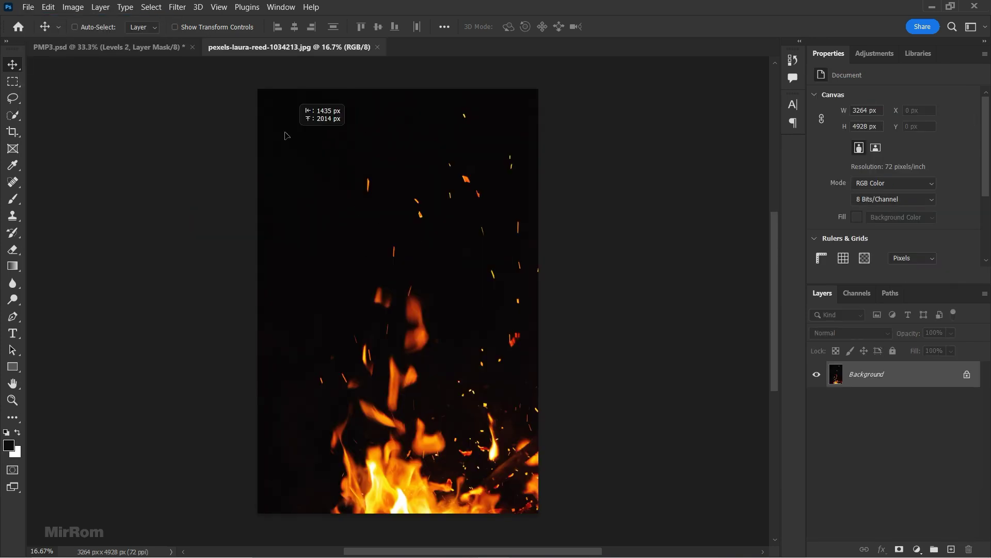
pyautogui.moveTo(287, 136); pyautogui.dragTo(429, 147)
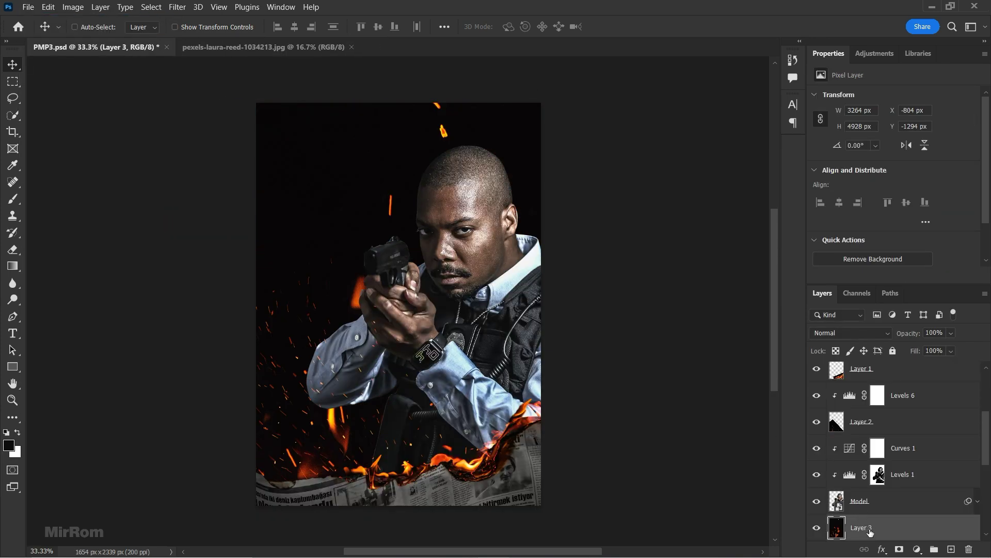
pyautogui.moveTo(870, 532); pyautogui.dragTo(882, 395)
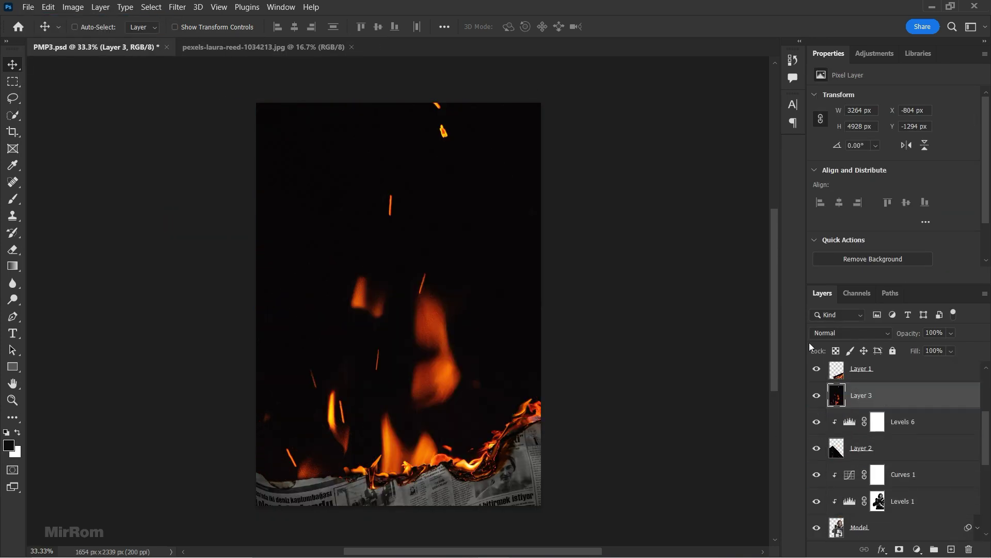
pyautogui.click(858, 335)
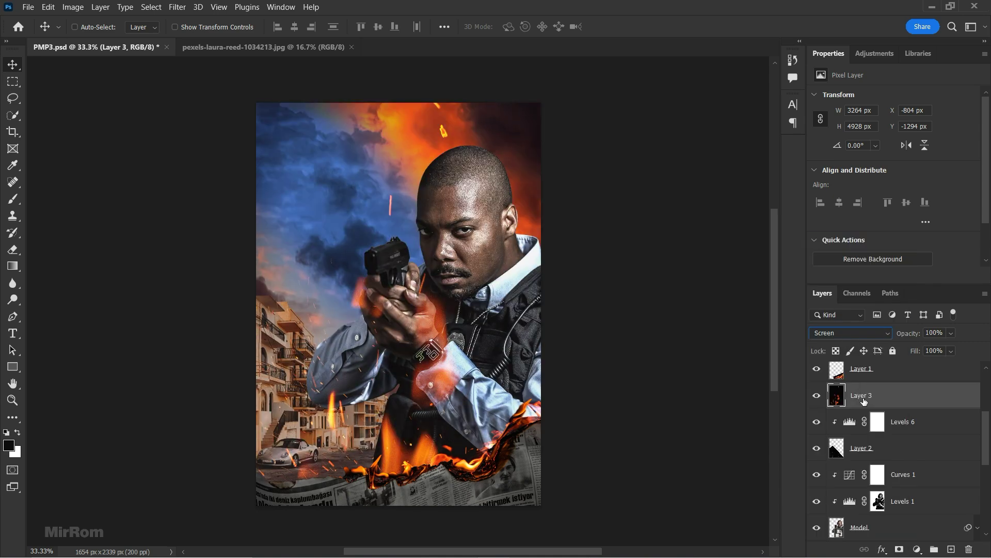
pyautogui.moveTo(630, 476); pyautogui.dragTo(562, 318)
# Shrink the fire layer to 36% and rotate it about -23.54° near the officer's shoulder
pyautogui.hotkey('ctrl', 't')
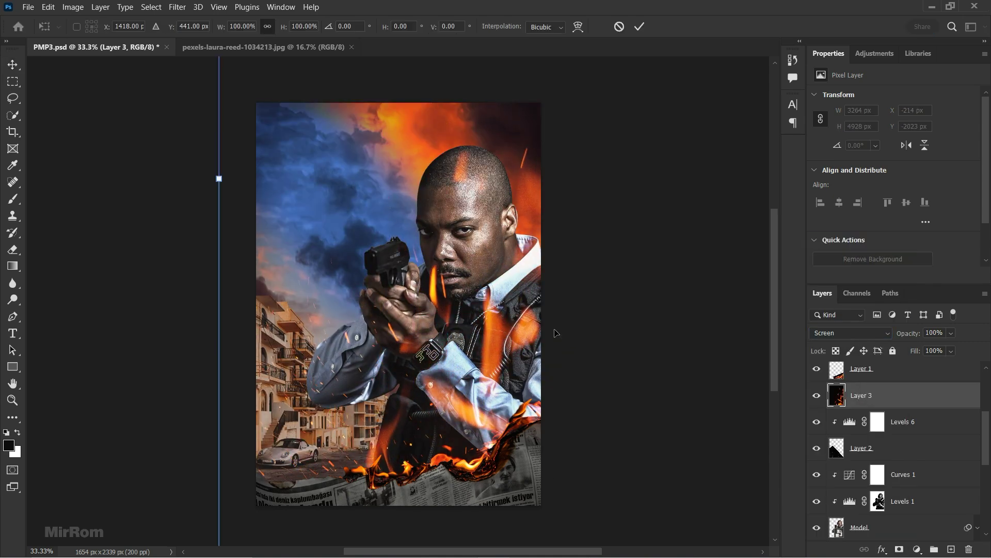
pyautogui.moveTo(220, 32)
pyautogui.mouseDown()
pyautogui.moveTo(521, 283)
pyautogui.moveTo(521, 293)
pyautogui.mouseUp()
pyautogui.moveTo(669, 230); pyautogui.dragTo(664, 161)
pyautogui.moveTo(564, 285)
pyautogui.mouseDown()
pyautogui.moveTo(548, 253)
pyautogui.moveTo(555, 259)
pyautogui.mouseUp()
pyautogui.moveTo(659, 222); pyautogui.dragTo(662, 196)
pyautogui.moveTo(573, 273); pyautogui.dragTo(569, 269)
pyautogui.moveTo(655, 228); pyautogui.dragTo(652, 203)
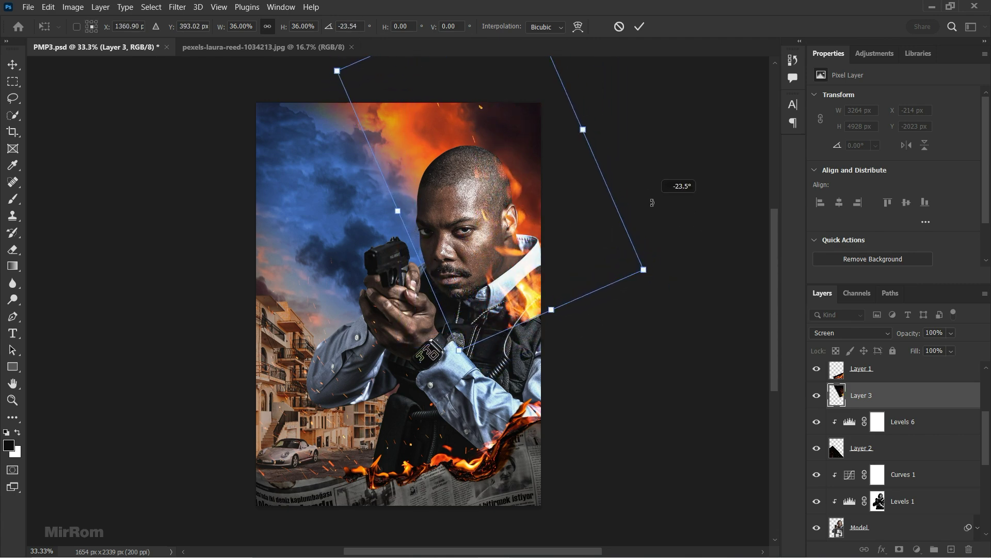
# Warp the fire around the officer's head and shoulder, then scale it down slightly
pyautogui.click(578, 27)
pyautogui.moveTo(541, 262)
pyautogui.mouseDown()
pyautogui.moveTo(509, 252)
pyautogui.moveTo(593, 270)
pyautogui.moveTo(610, 261)
pyautogui.mouseUp()
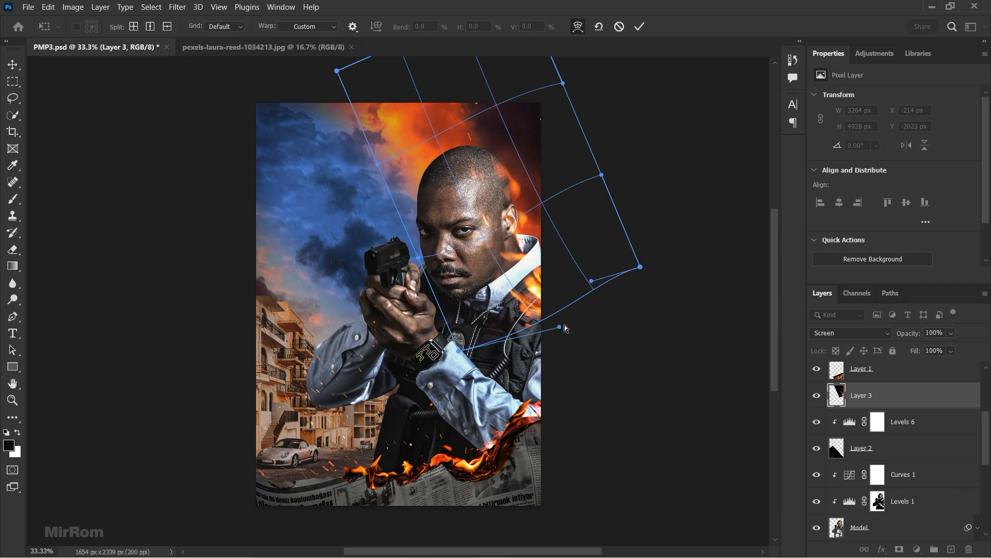
pyautogui.click(640, 26)
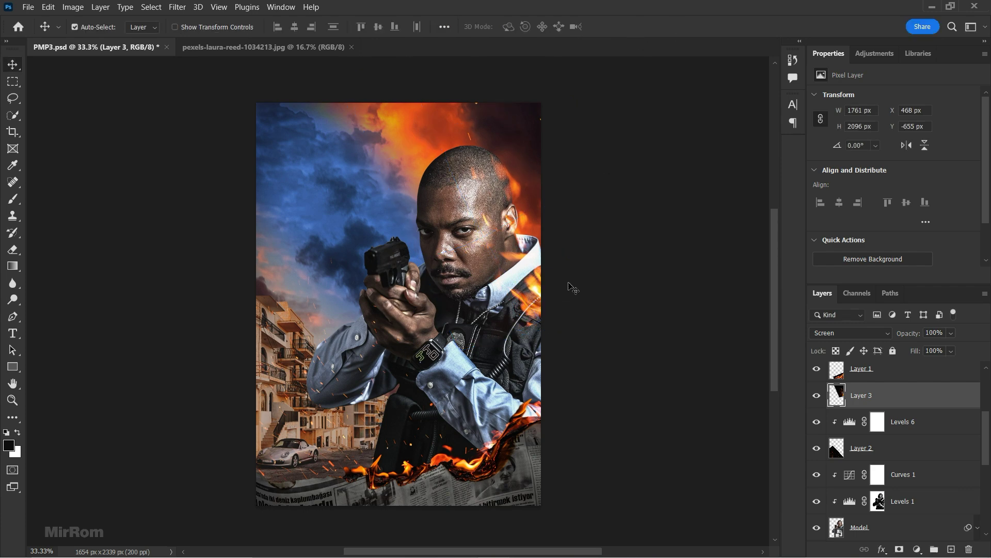
pyautogui.hotkey('ctrl', 't')
pyautogui.moveTo(639, 348); pyautogui.dragTo(623, 329)
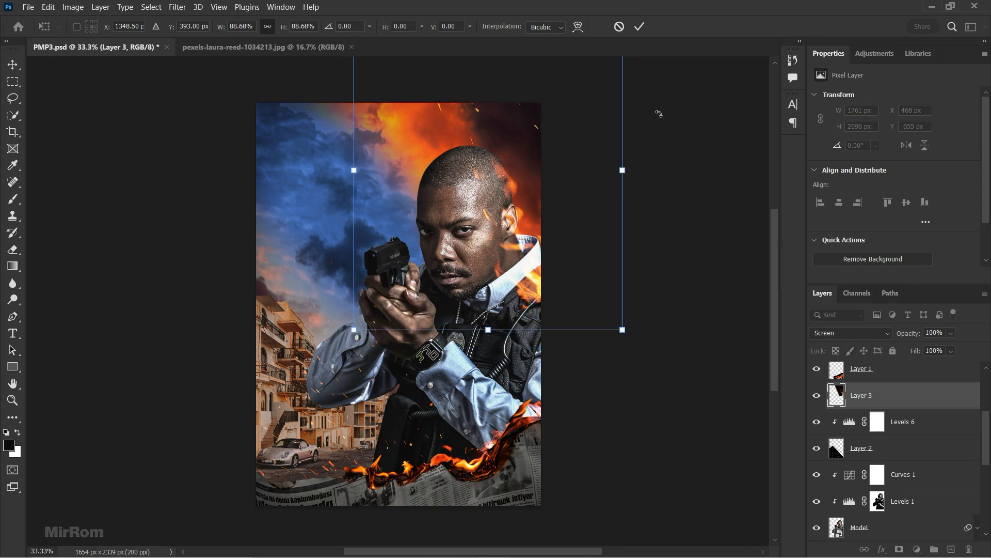
pyautogui.click(635, 29)
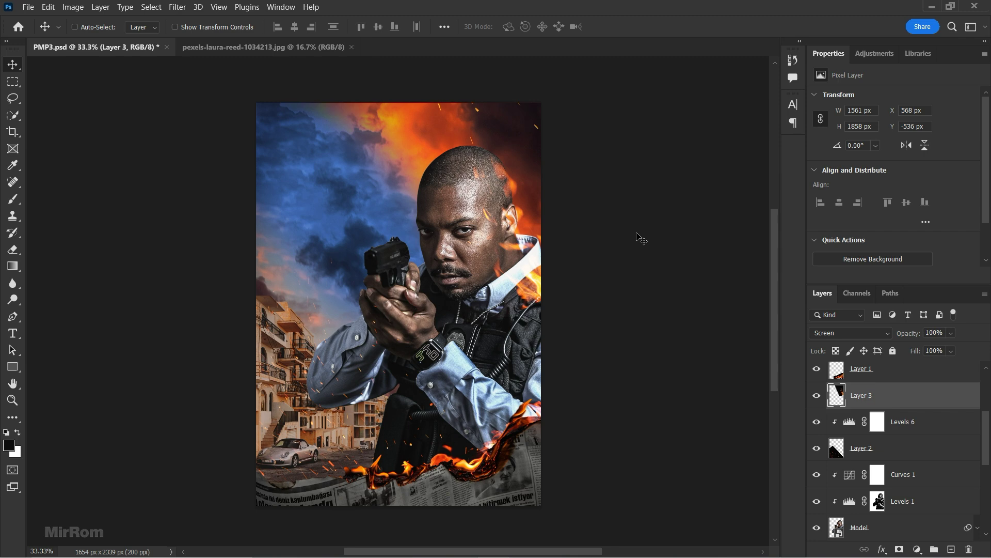
pyautogui.click(874, 54)
# Add a Levels adjustment clipped to the fire layer, set to 13 / 0.82 / 240
pyautogui.click(869, 85)
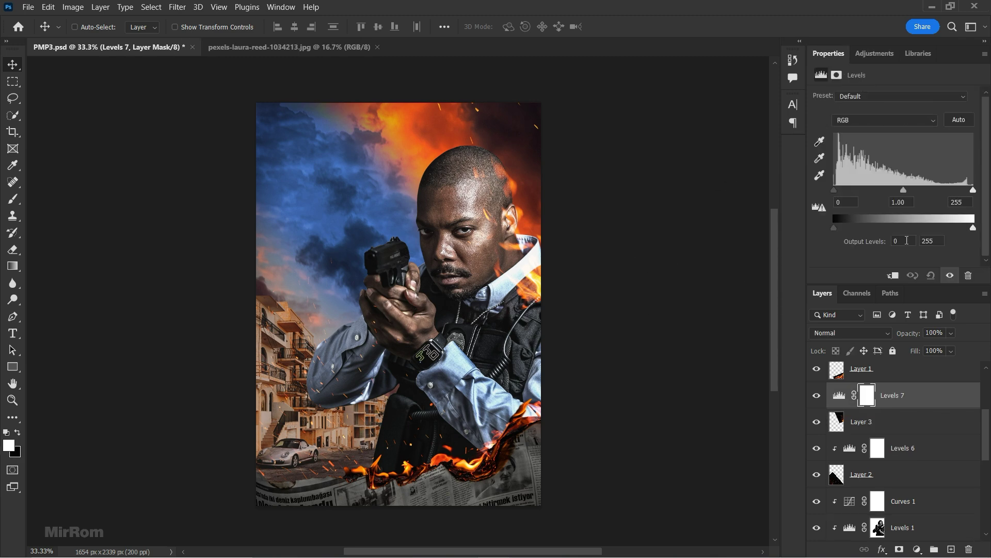
pyautogui.click(895, 276)
pyautogui.moveTo(835, 197); pyautogui.dragTo(841, 194)
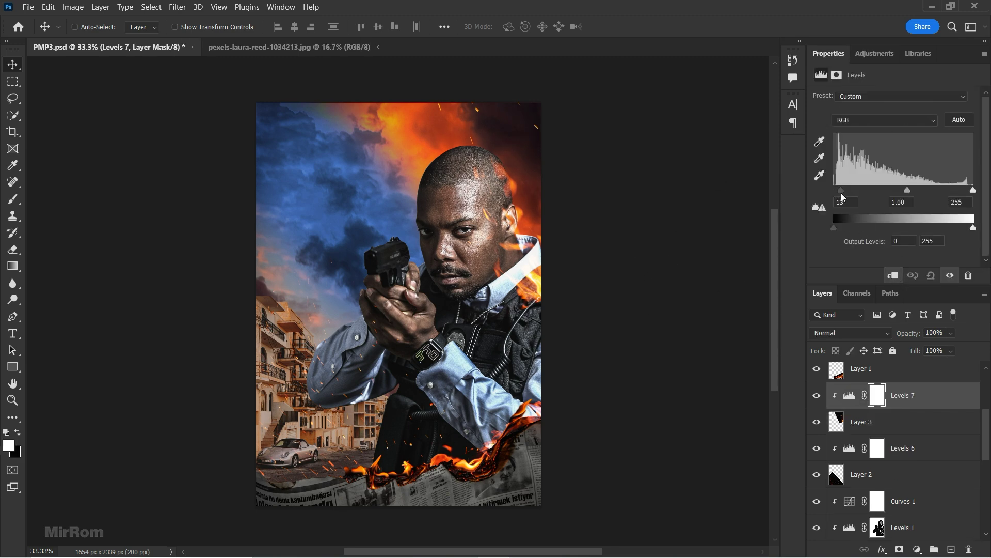
pyautogui.moveTo(908, 192); pyautogui.dragTo(969, 189)
pyautogui.doubleClick(949, 277)
# Close the fire photo document and save PMP3.psd
pyautogui.click(377, 47)
pyautogui.hotkey('ctrl', 's')
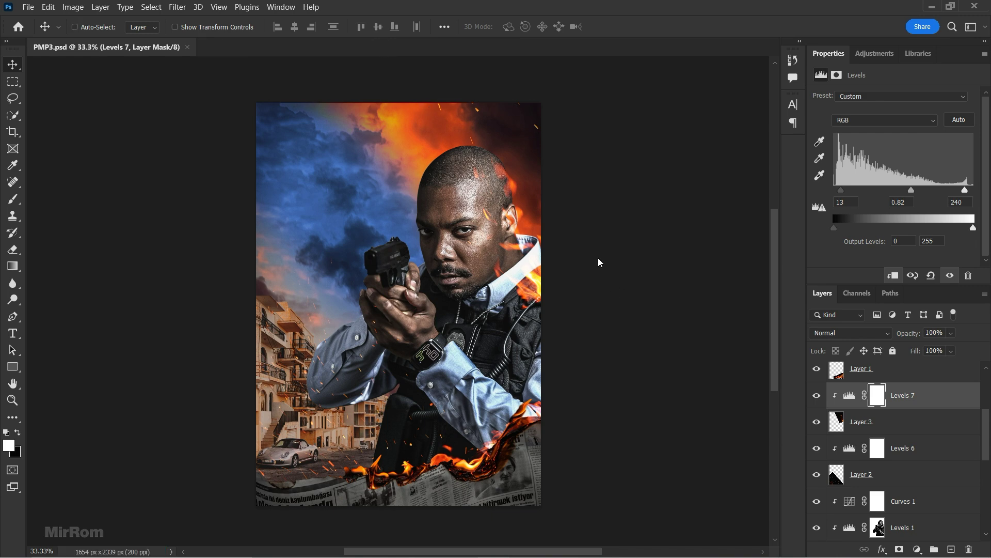
pyautogui.scroll(-1, 852, 413)
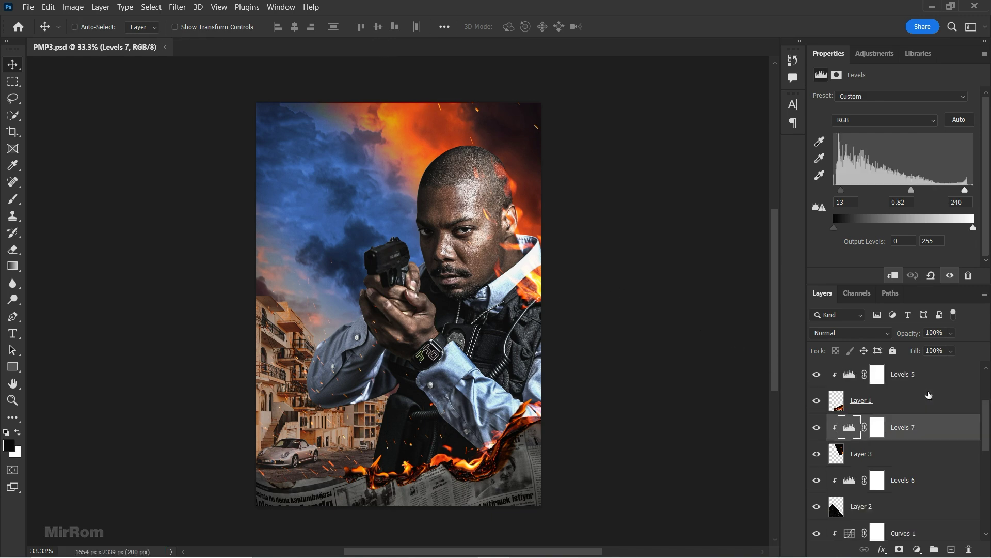
pyautogui.scroll(-2, 862, 439)
# Add a new layer above Curves 1, clipped to the layers below, in Color Dodge mode
pyautogui.click(878, 446)
pyautogui.click(855, 431)
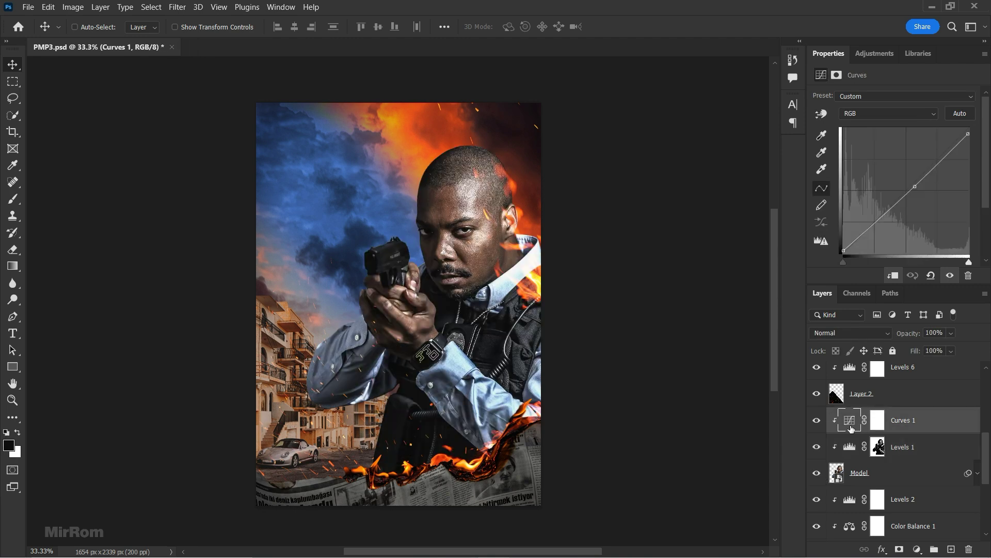
pyautogui.click(950, 549)
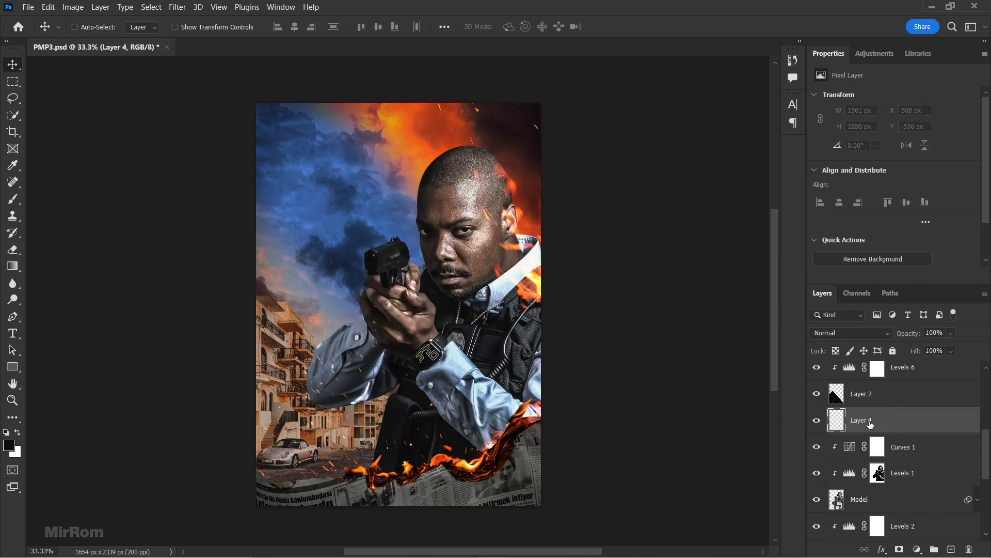
pyautogui.click(985, 293)
pyautogui.click(873, 418)
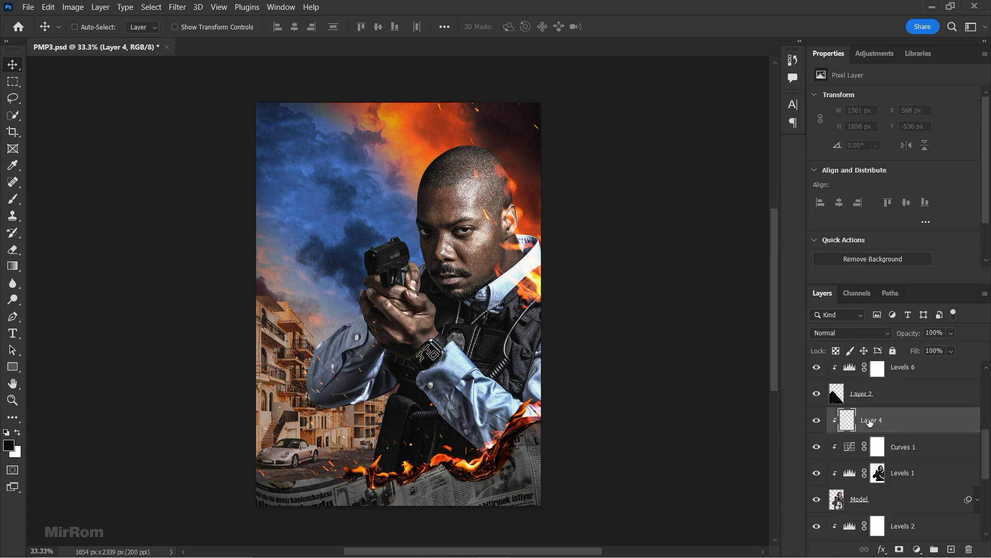
pyautogui.click(839, 335)
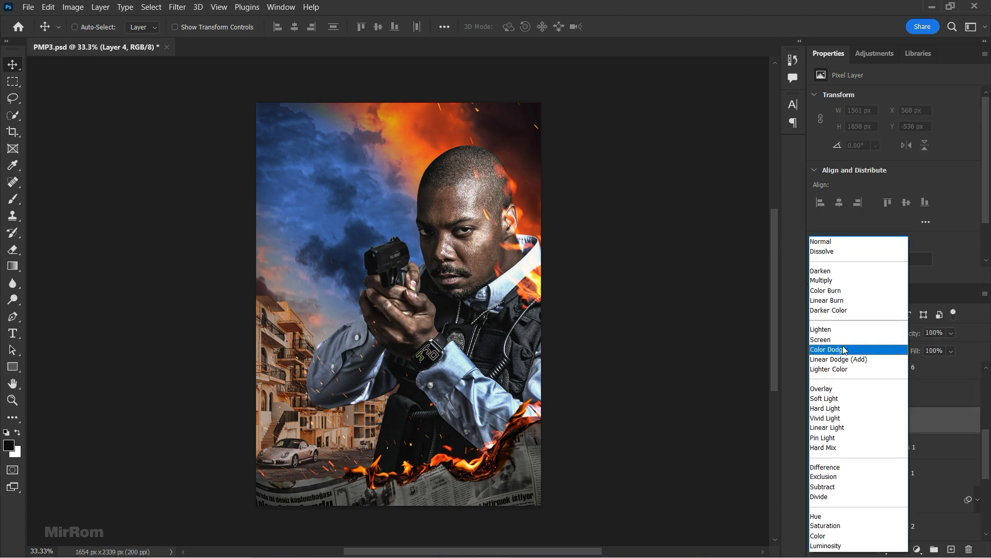
pyautogui.click(869, 354)
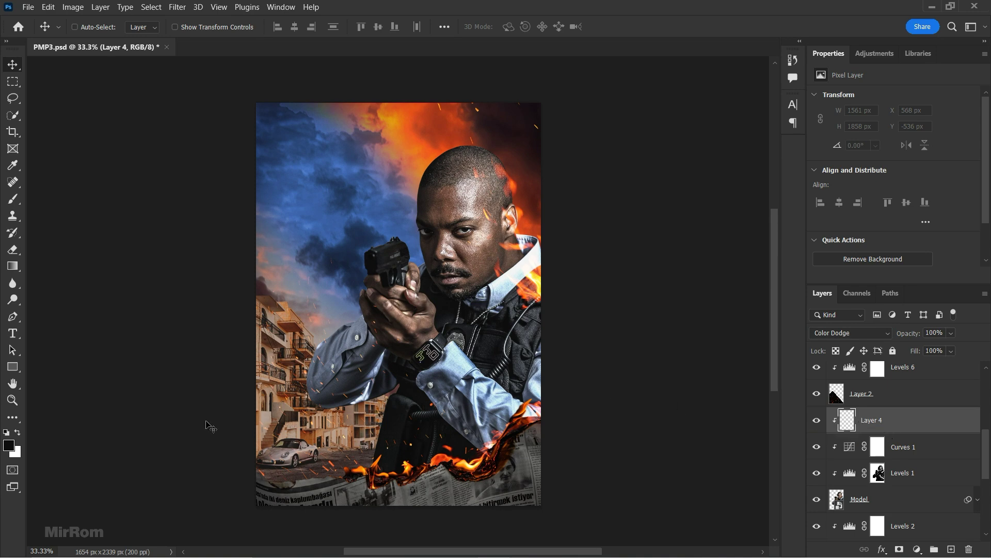
# Set the foreground colour to orange e05620 sampled from the fiery sky
pyautogui.click(9, 447)
pyautogui.moveTo(438, 140); pyautogui.dragTo(428, 143)
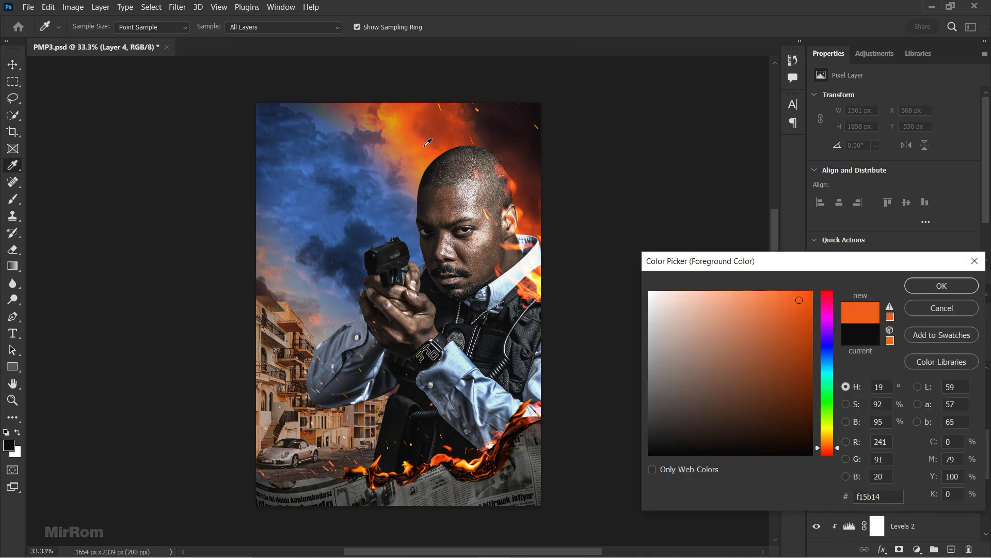
pyautogui.hotkey('ctrl', 'v')
pyautogui.moveTo(791, 313); pyautogui.dragTo(782, 309)
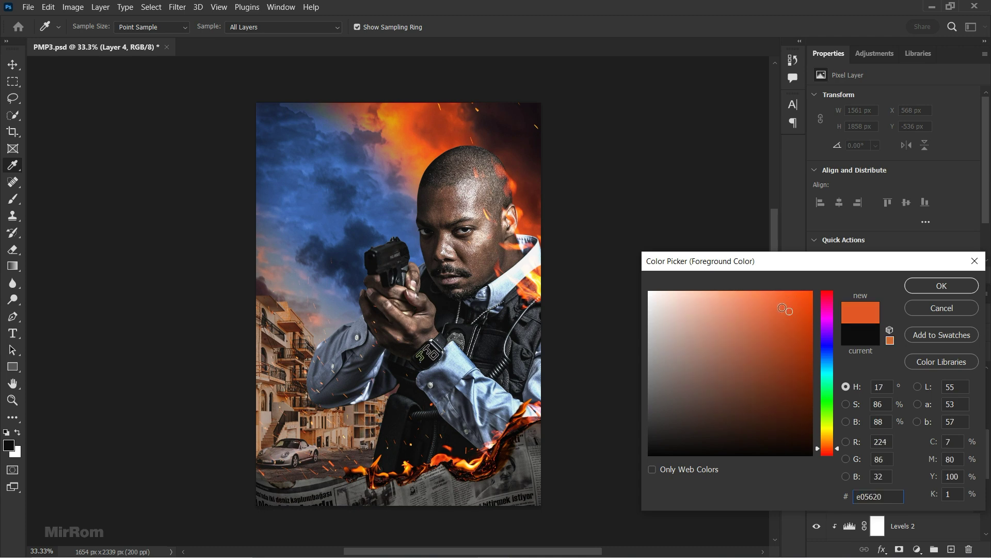
pyautogui.click(939, 287)
# Switch to the Brush tool and enlarge it to about 1100 px
pyautogui.press('v')
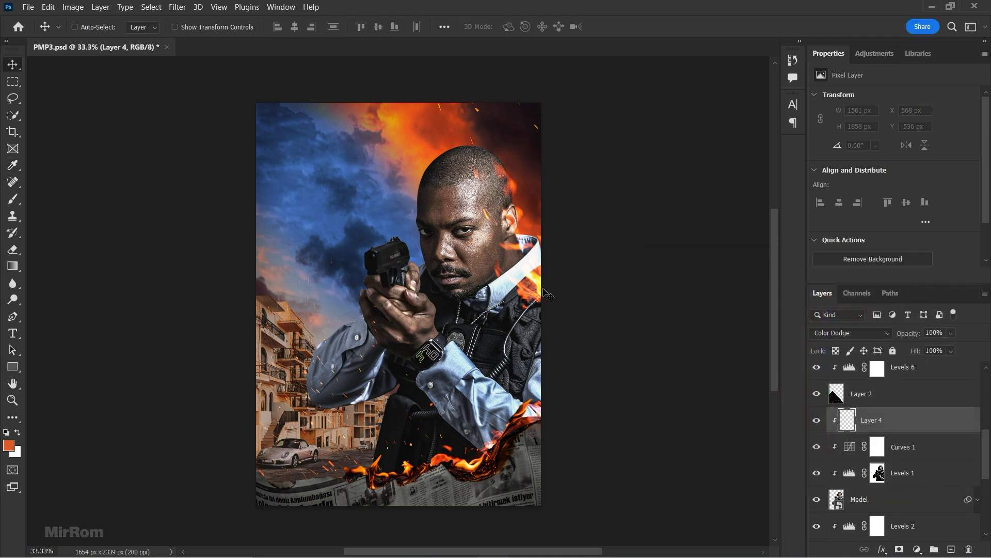
pyautogui.press('b')
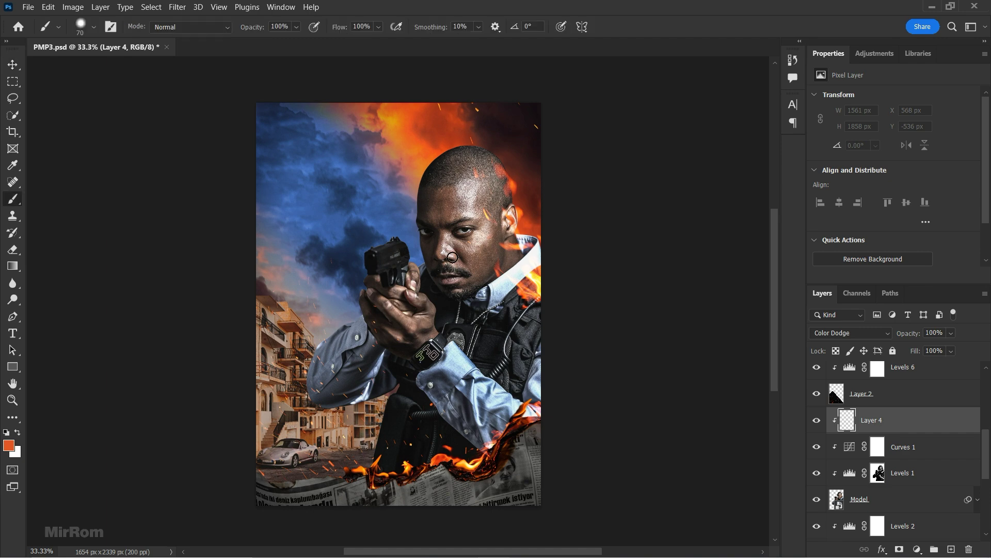
pyautogui.press(']')
pyautogui.press(']')
pyautogui.press(']')
pyautogui.press(']')
pyautogui.press(']')
pyautogui.press(']')
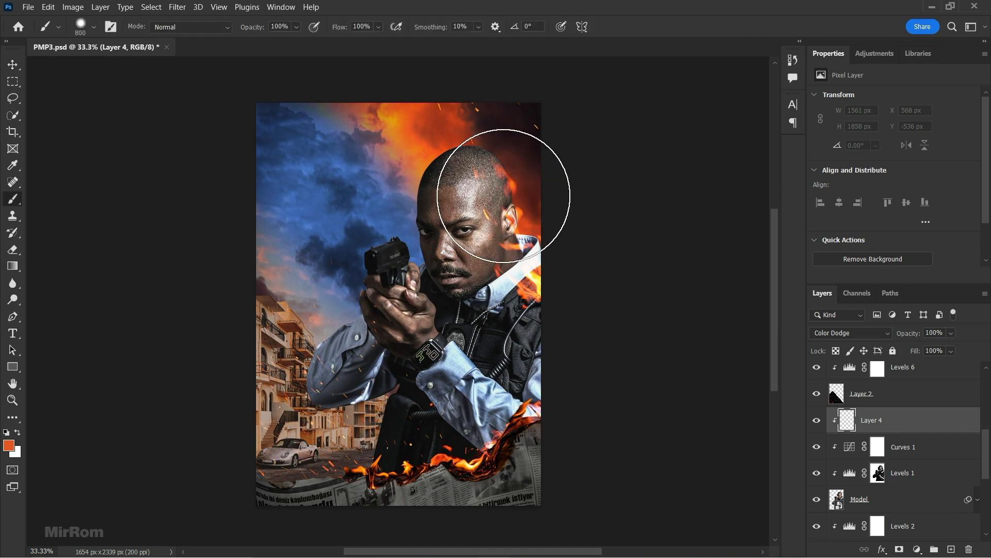
pyautogui.press(']')
pyautogui.press(']')
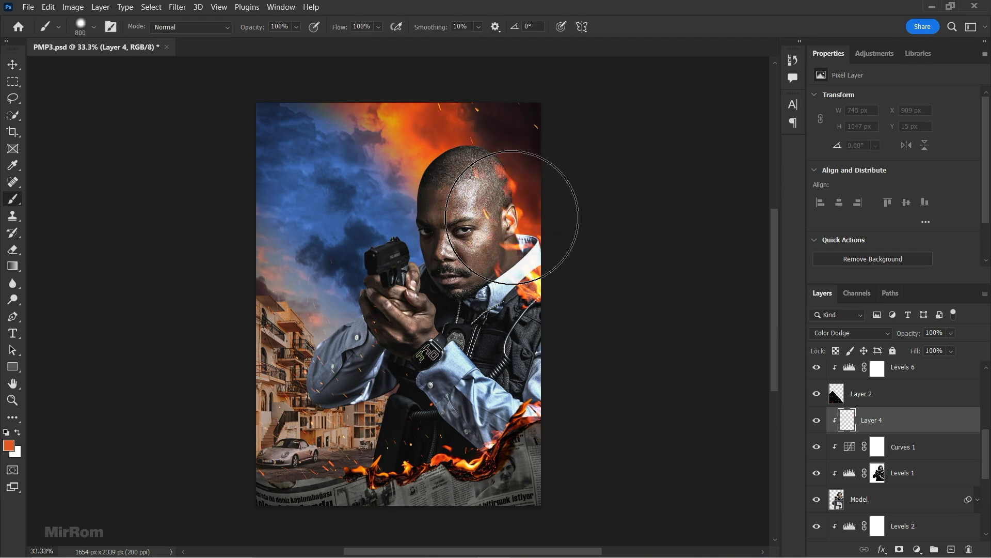
pyautogui.press(']')
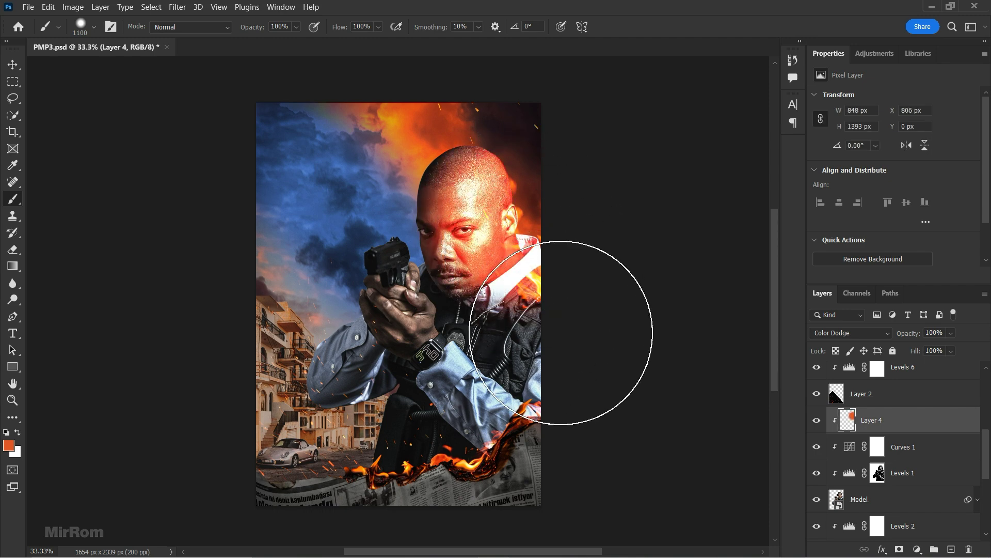
pyautogui.rightClick(476, 241)
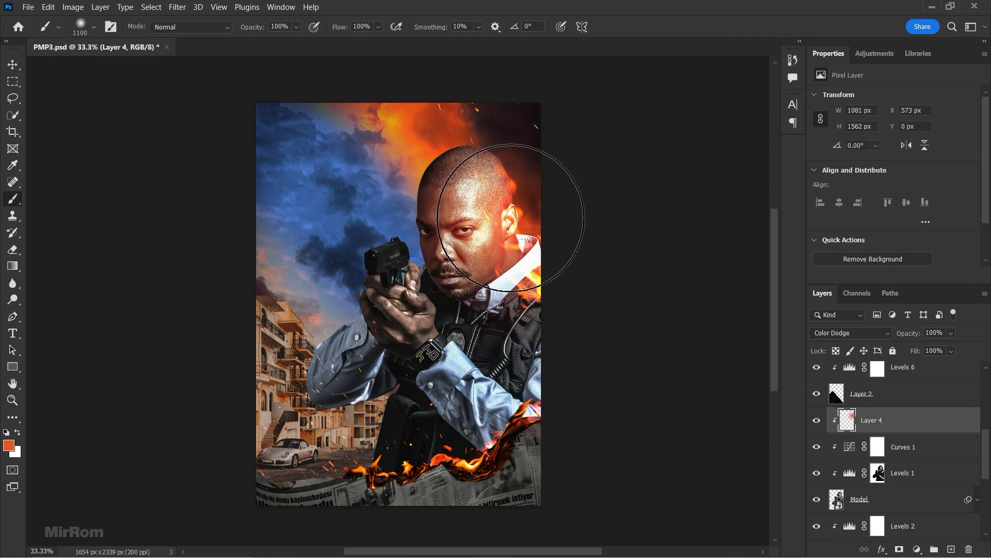
# Paint orange glow over the officer's head, sleeve, arm, ear and collar
pyautogui.moveTo(454, 258)
pyautogui.mouseDown()
pyautogui.moveTo(515, 200)
pyautogui.moveTo(350, 458)
pyautogui.mouseUp()
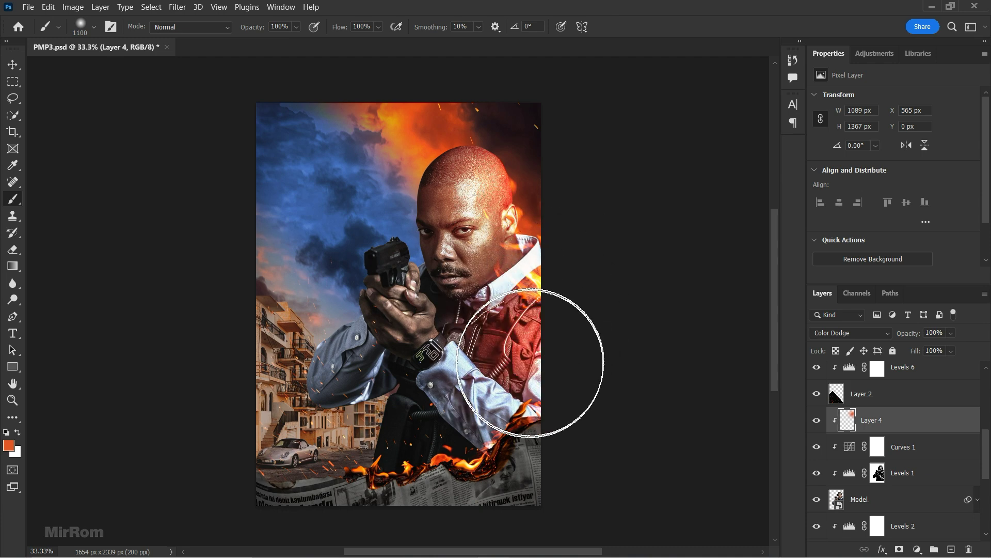
pyautogui.moveTo(424, 331); pyautogui.dragTo(310, 354)
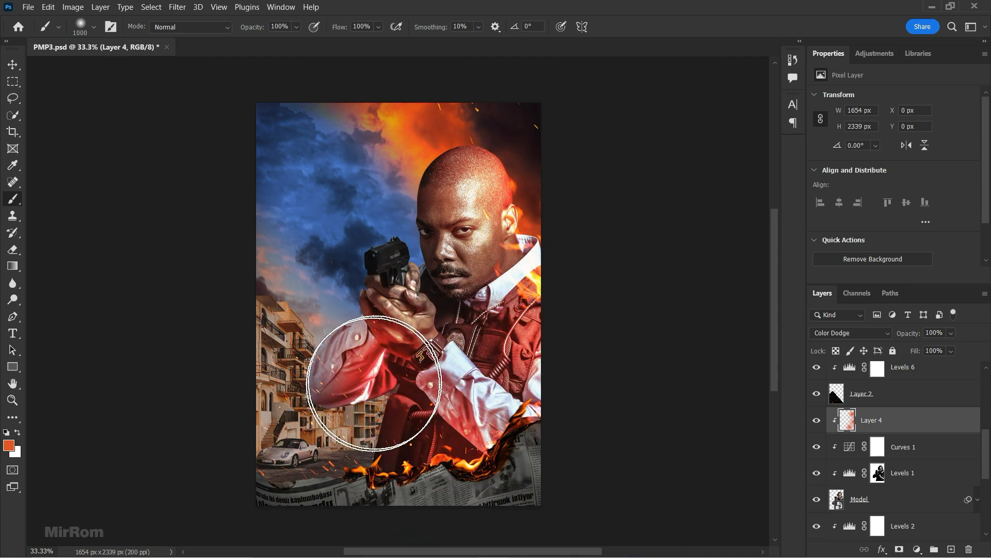
pyautogui.press('[')
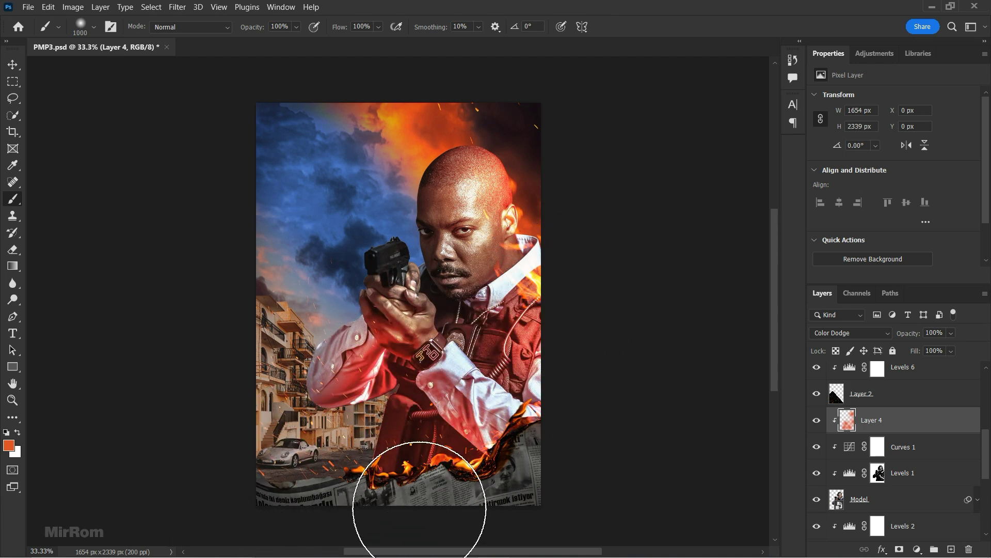
pyautogui.moveTo(590, 239); pyautogui.dragTo(549, 240)
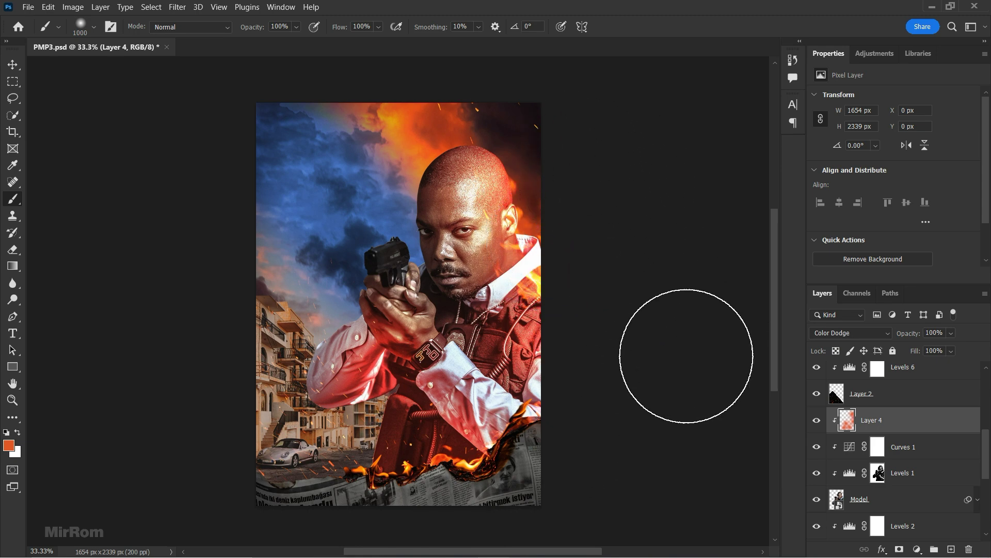
pyautogui.press('v')
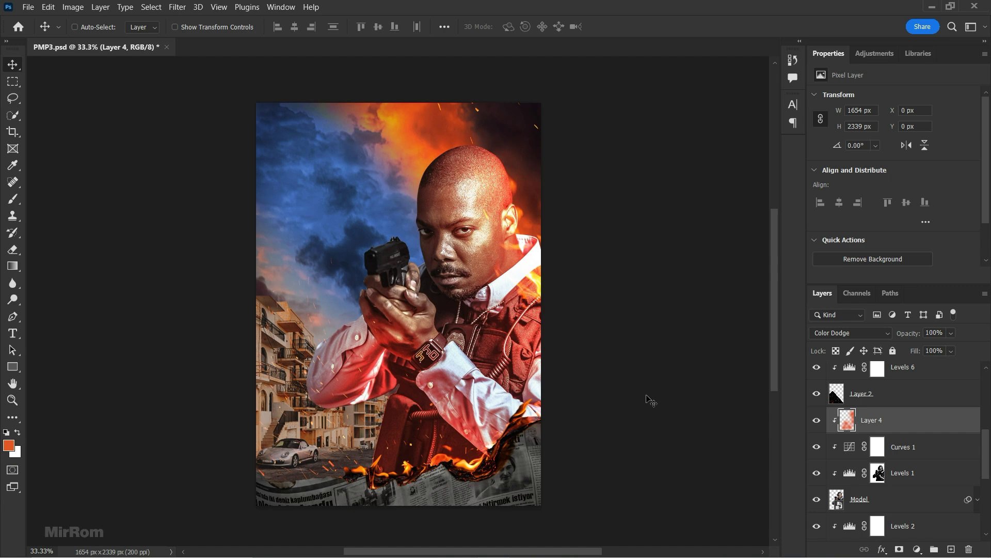
pyautogui.scroll(-1, 669, 440)
pyautogui.click(882, 549)
# Split Layer 4's Underlying Layer Blend If black slider near 55 so the glow fades from shadows
pyautogui.click(592, 552)
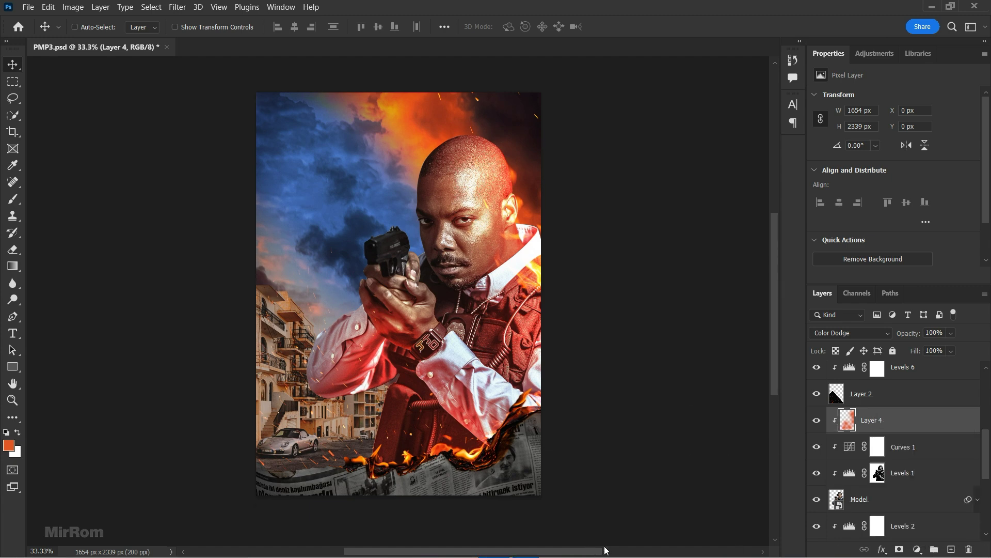
pyautogui.moveTo(592, 552); pyautogui.dragTo(634, 548)
pyautogui.click(882, 549)
pyautogui.click(899, 424)
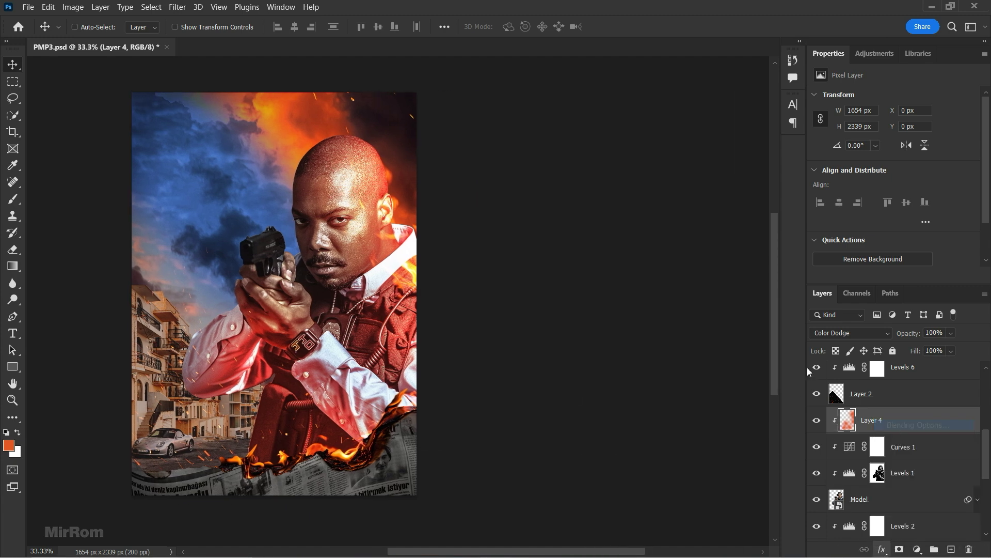
pyautogui.moveTo(436, 70); pyautogui.dragTo(643, 57)
pyautogui.moveTo(626, 321); pyautogui.dragTo(659, 320)
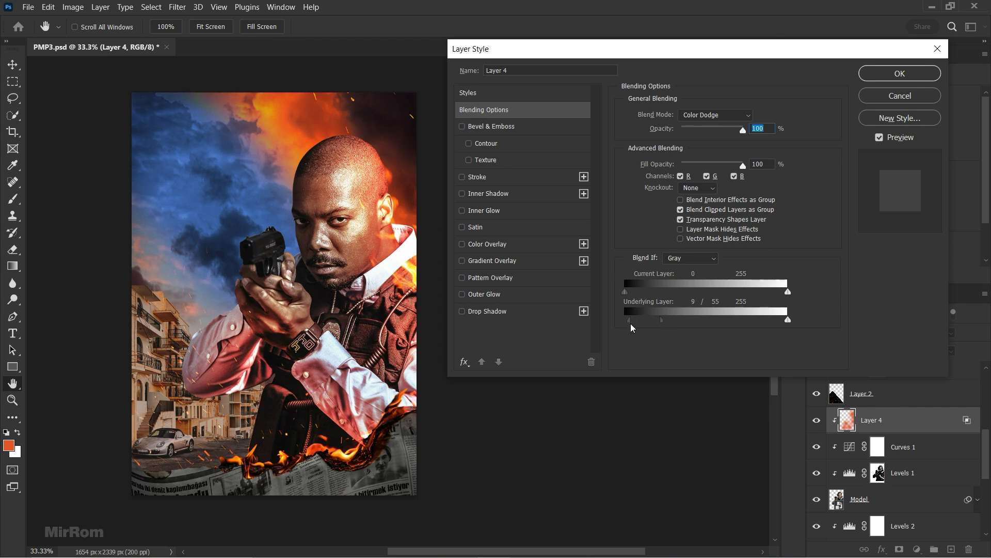
pyautogui.press('Return')
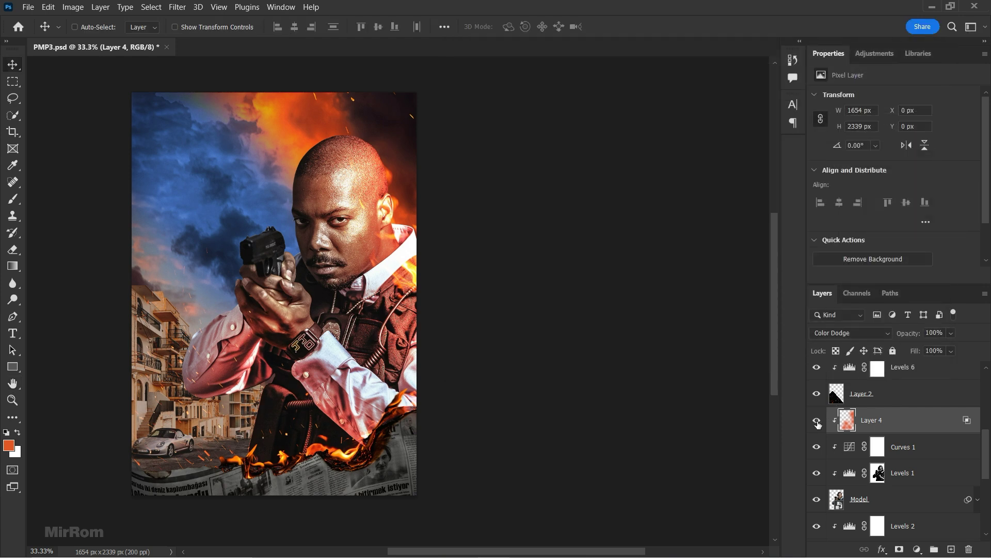
pyautogui.click(816, 422)
# Add a layer mask to Layer 4 and paint black to hide the glow beside the head
pyautogui.click(899, 549)
pyautogui.scroll(1, 324, 200)
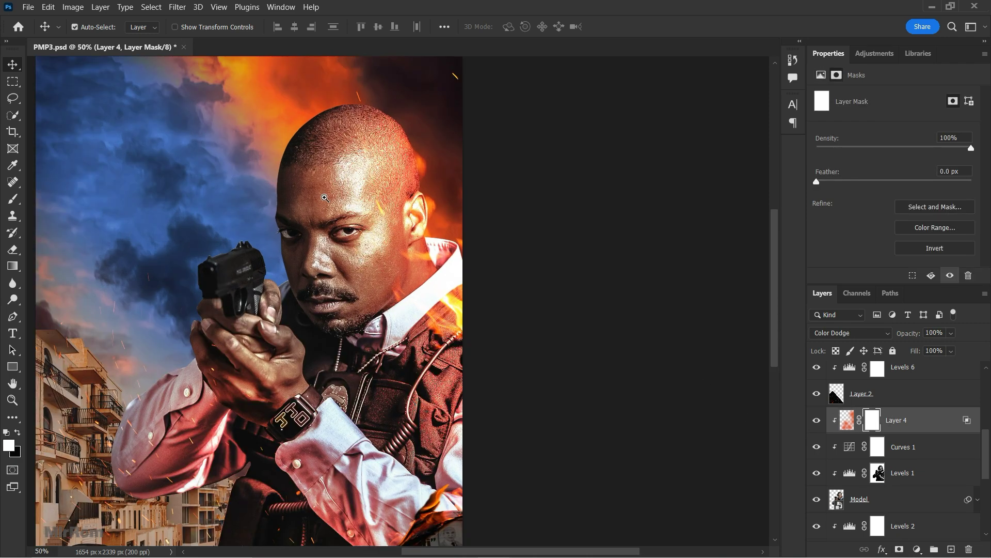
pyautogui.press('b')
pyautogui.press('[')
pyautogui.press('[')
pyautogui.press('[')
pyautogui.press('[')
pyautogui.press('[')
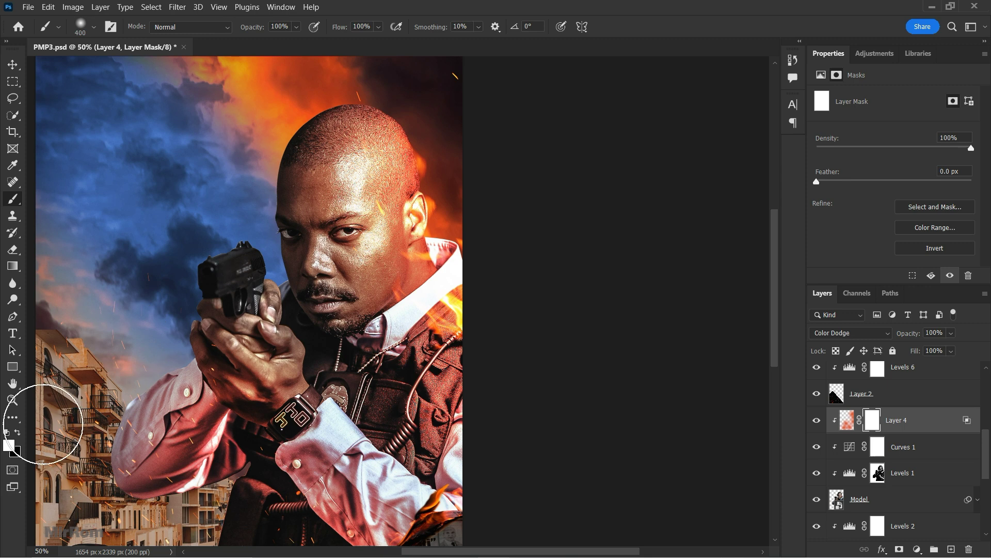
pyautogui.click(20, 433)
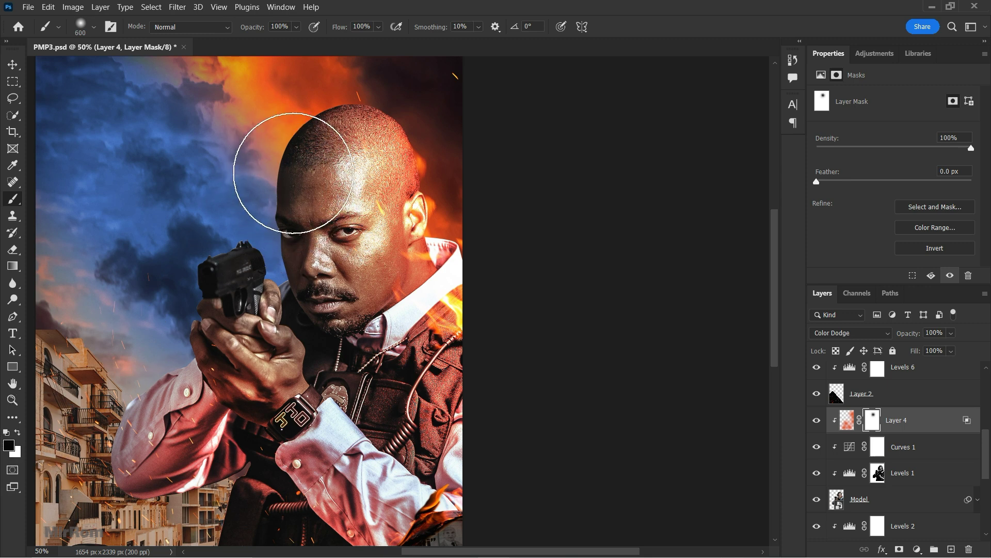
pyautogui.press(']')
pyautogui.press(']')
pyautogui.press(']')
pyautogui.moveTo(288, 166); pyautogui.dragTo(264, 152)
# Mask the fiery glow off the officer's face, then zoom out to view the poster
pyautogui.press('[')
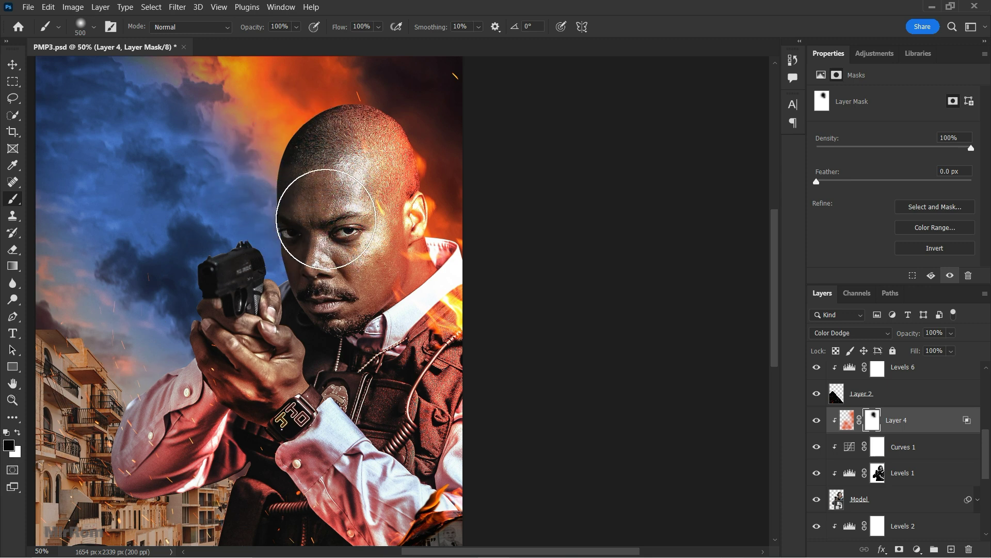
pyautogui.moveTo(310, 210); pyautogui.dragTo(330, 279)
pyautogui.scroll(-3, 347, 320)
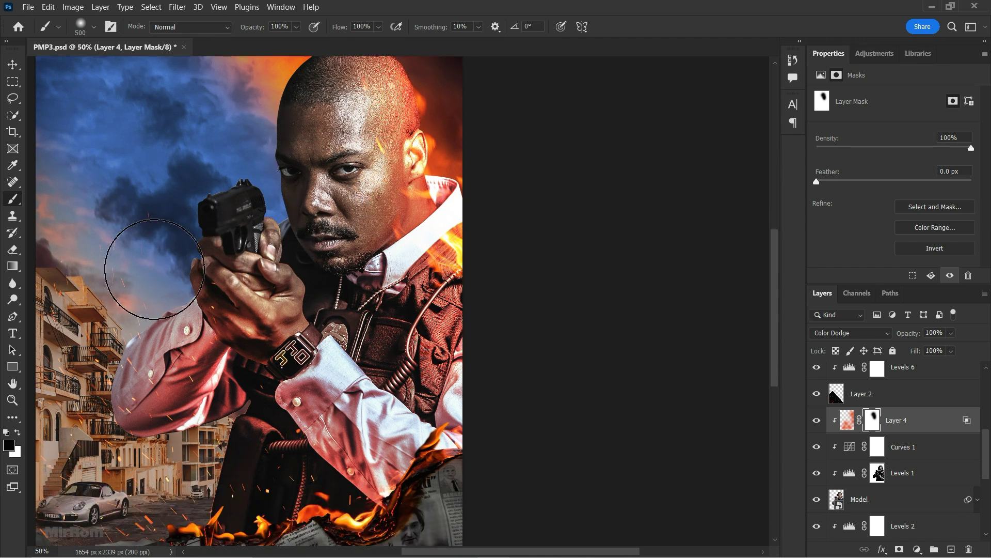
pyautogui.scroll(-2, 89, 332)
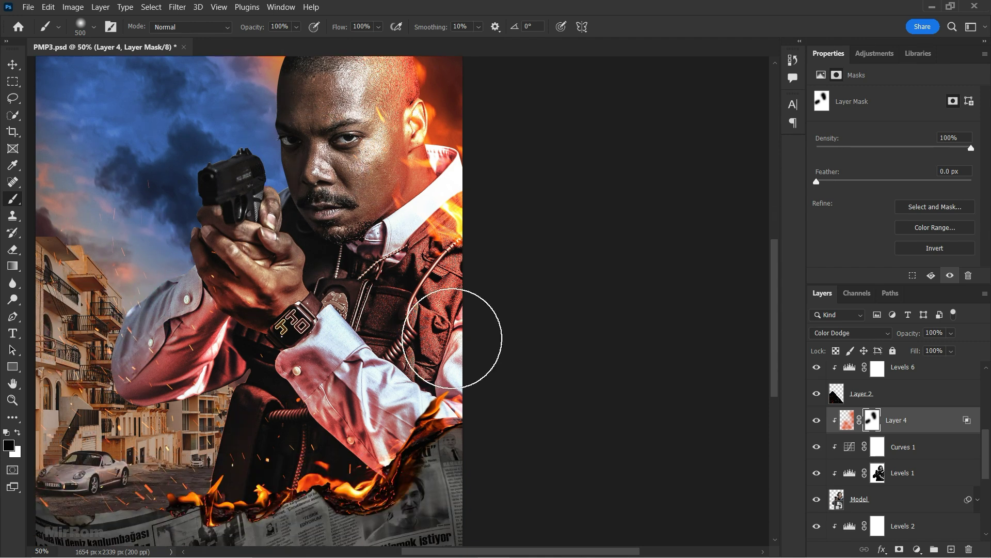
pyautogui.scroll(-2, 660, 317)
pyautogui.hotkey('ctrl', '-')
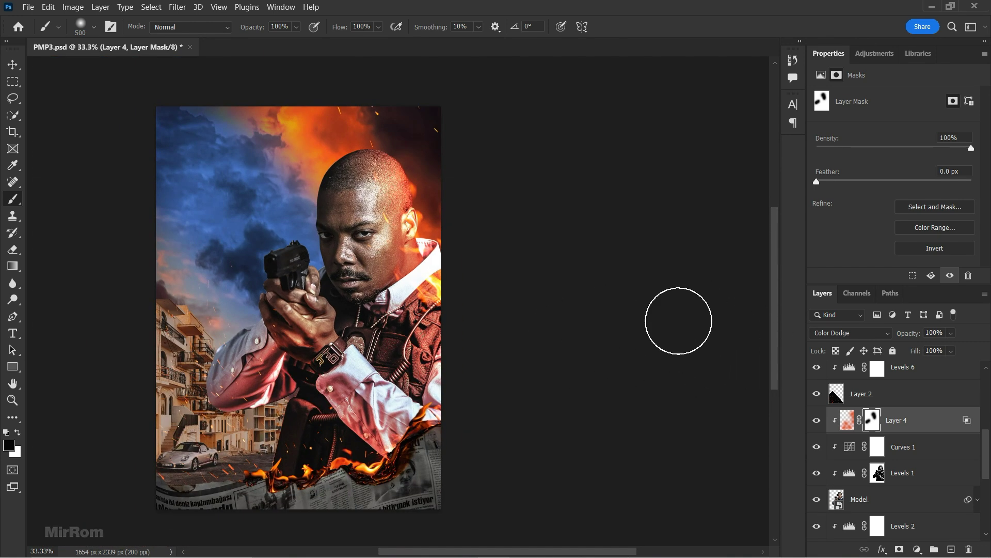
pyautogui.press('v')
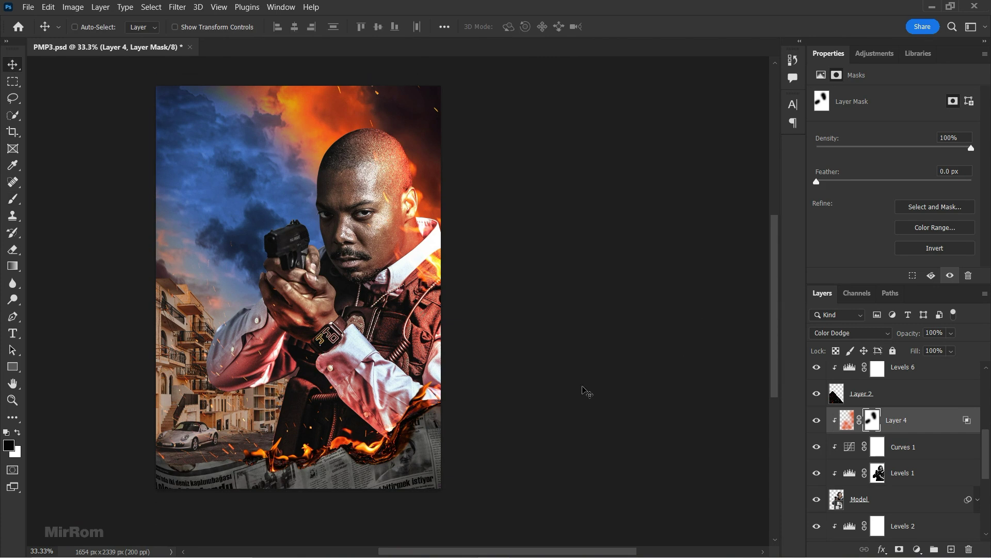
# Add a new Layer 5 clipped to Layer 4 in Linear Dodge (Add) mode
pyautogui.click(906, 422)
pyautogui.click(951, 549)
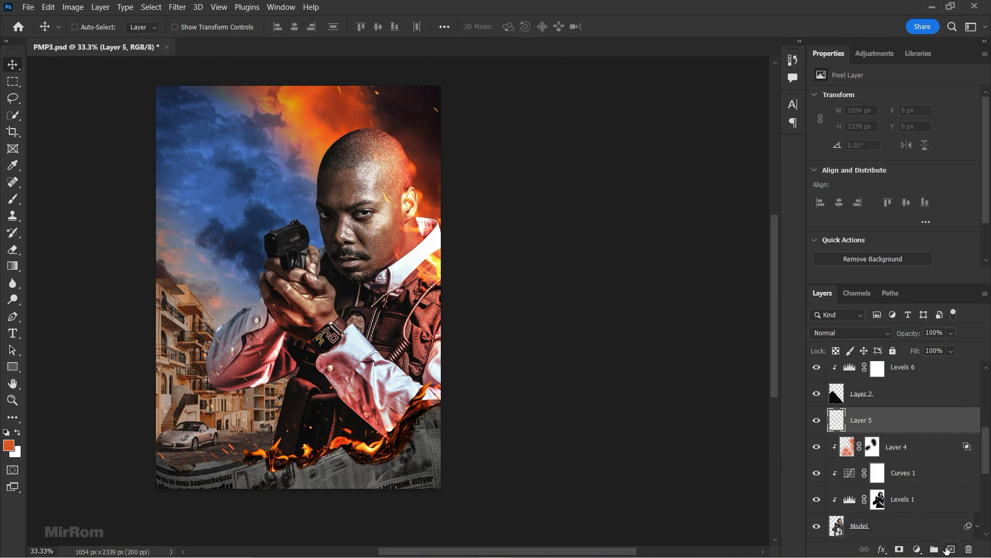
pyautogui.click(985, 293)
pyautogui.click(880, 427)
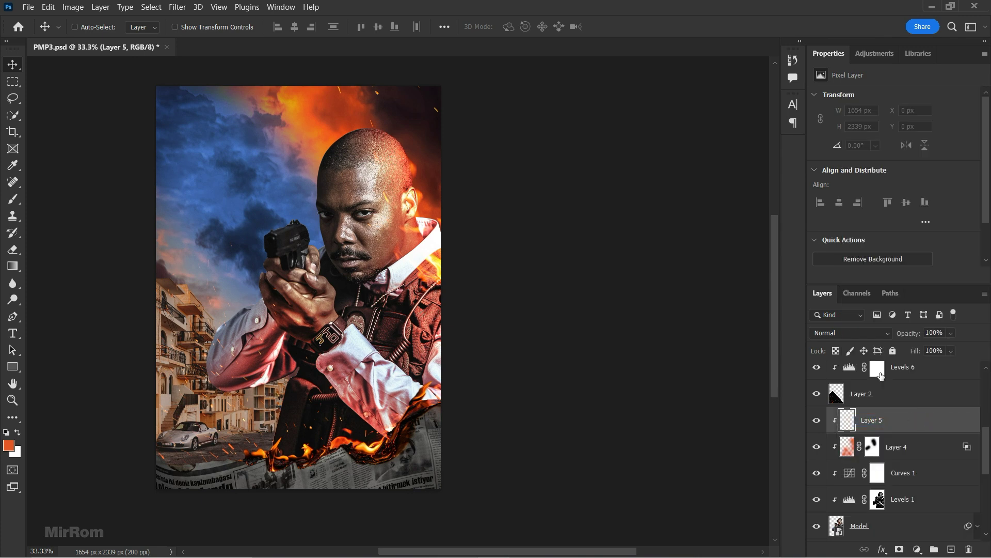
pyautogui.click(862, 334)
pyautogui.click(866, 358)
# Set the foreground colour to warm orange-yellow ffb413
pyautogui.click(10, 446)
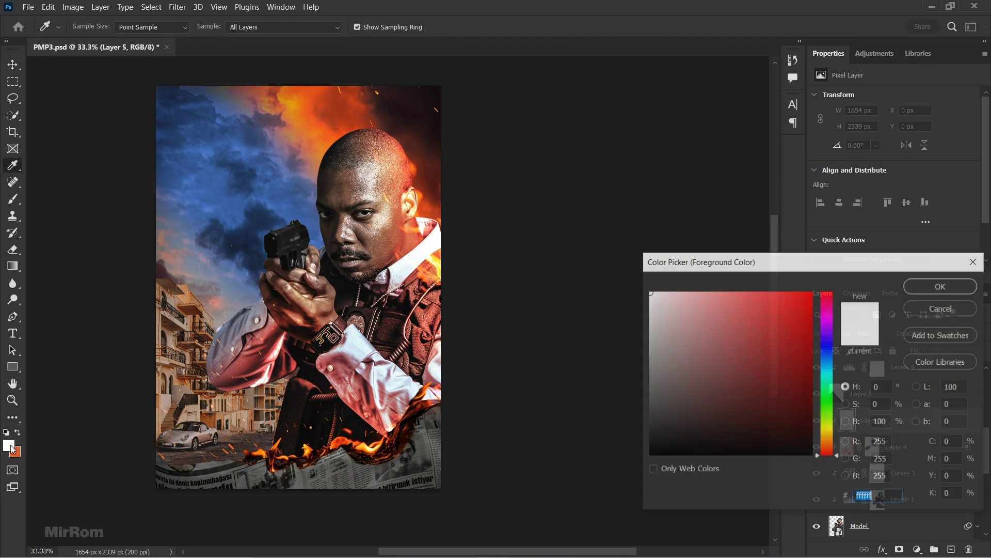
pyautogui.click(439, 257)
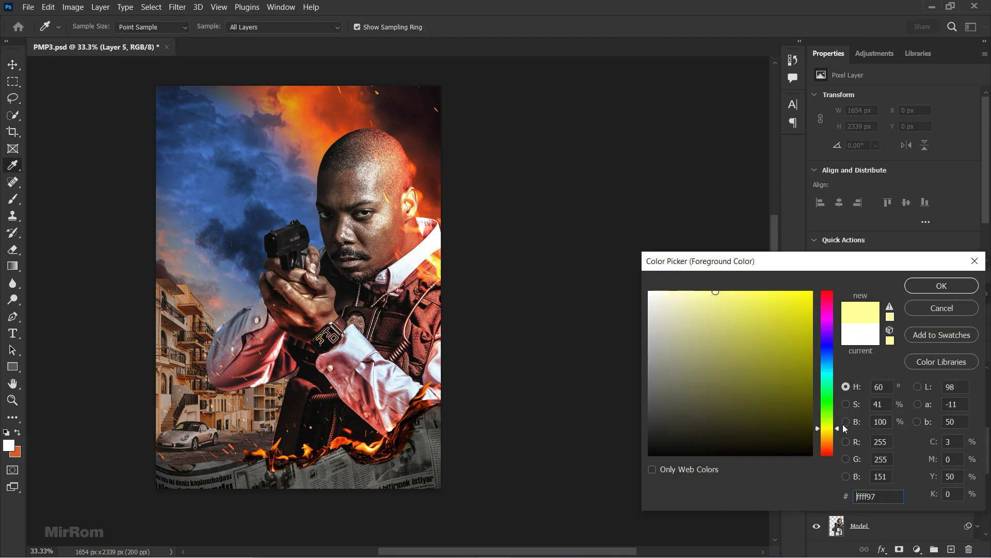
pyautogui.moveTo(844, 425); pyautogui.dragTo(841, 436)
pyautogui.moveTo(792, 325); pyautogui.dragTo(800, 293)
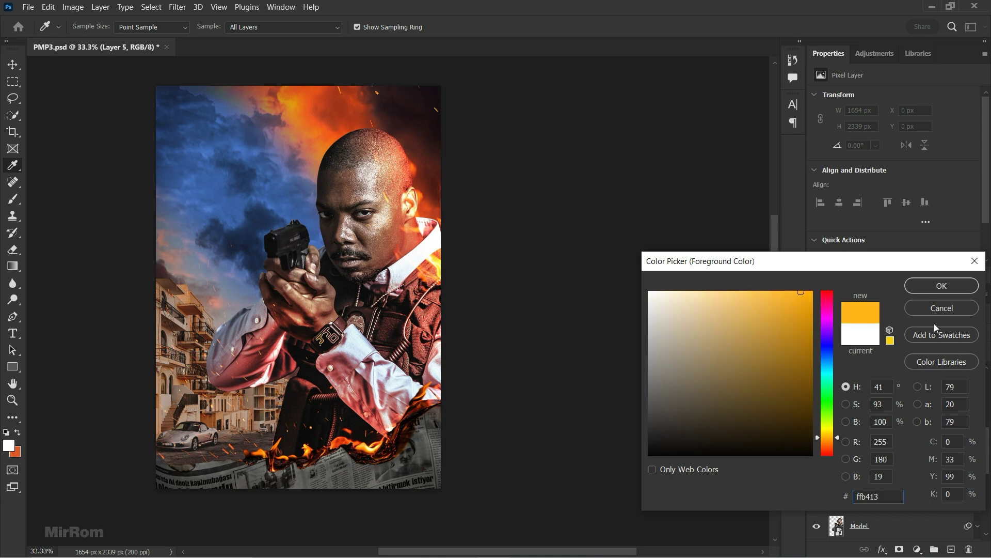
pyautogui.click(941, 288)
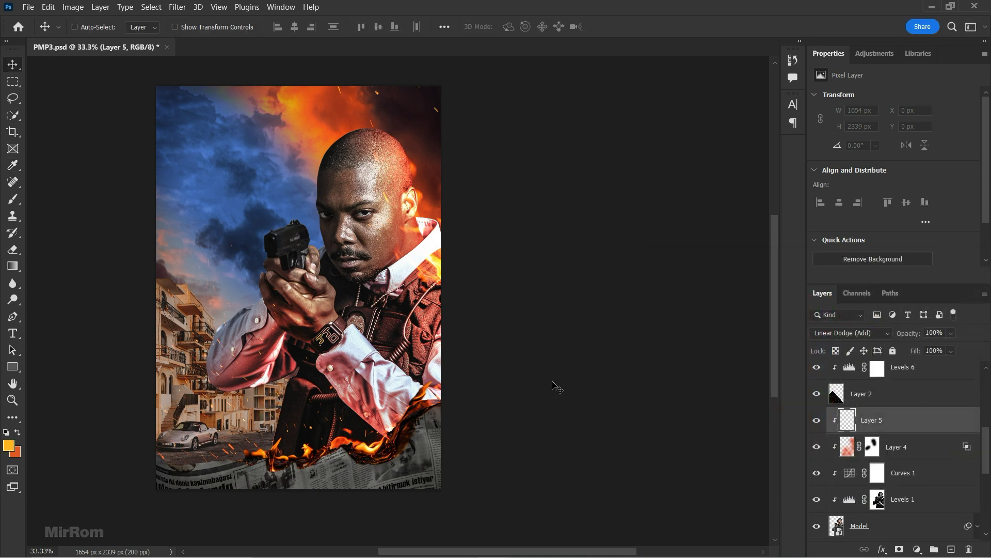
# Paint yellow glow along the back of the officer's head and right shoulder
pyautogui.press('b')
pyautogui.scroll(1, 382, 236)
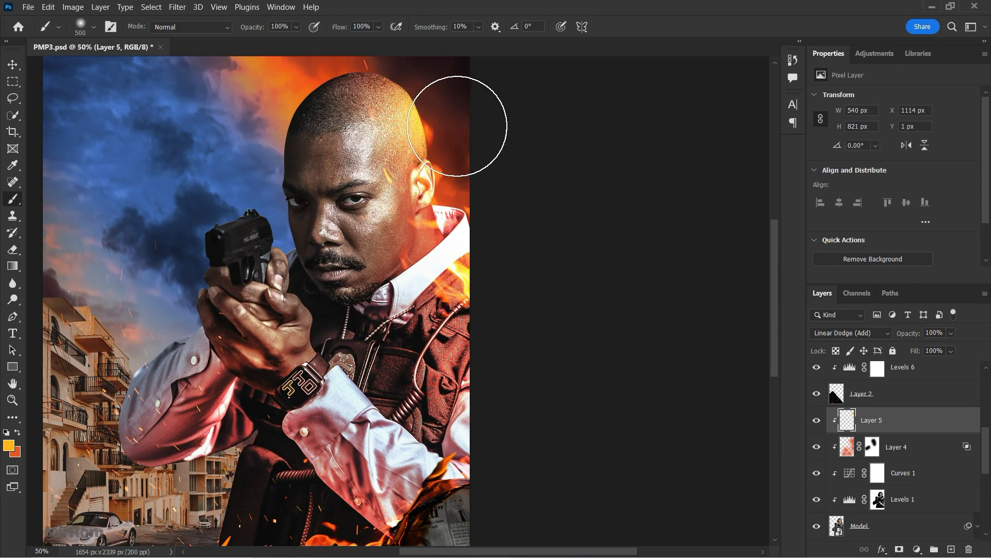
pyautogui.moveTo(457, 126); pyautogui.dragTo(474, 129)
pyautogui.press(']')
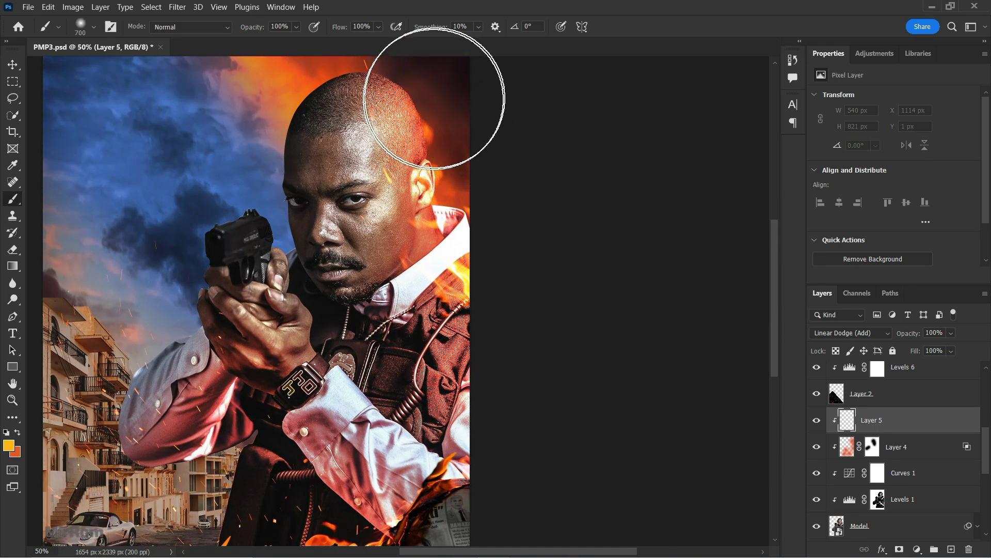
pyautogui.scroll(1, 453, 119)
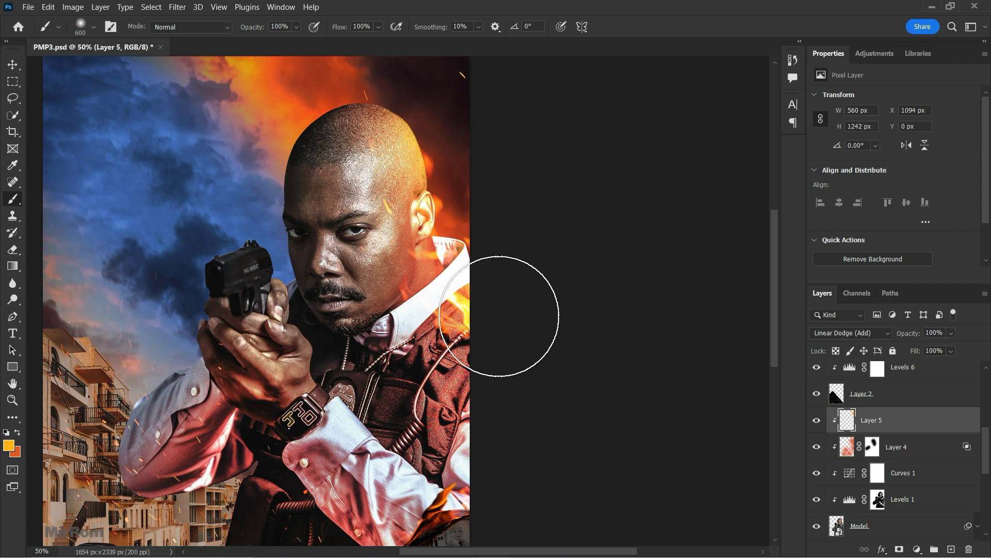
pyautogui.scroll(-1, 505, 310)
pyautogui.moveTo(486, 331); pyautogui.dragTo(454, 361)
pyautogui.press('[')
pyautogui.press('[')
pyautogui.press('[')
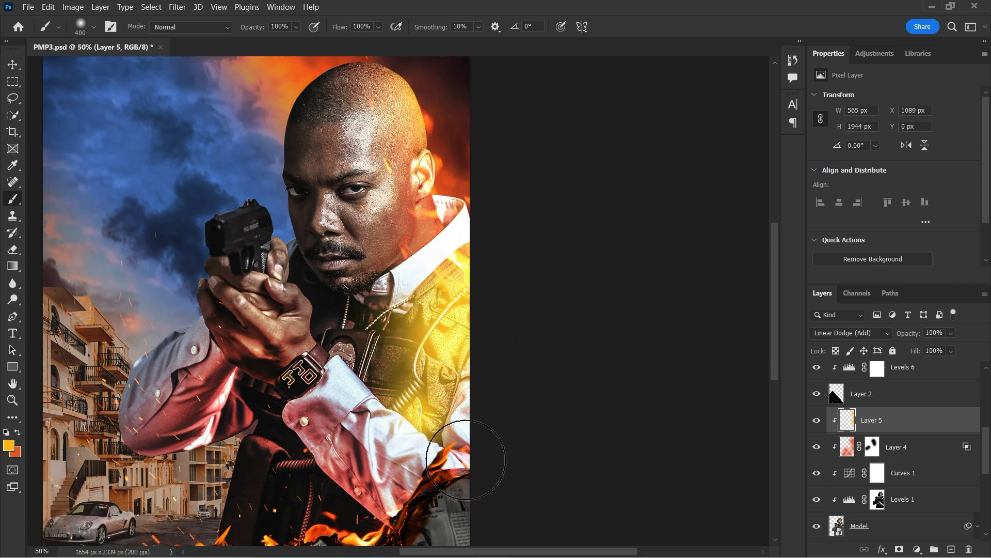
pyautogui.scroll(-2, 361, 392)
# Paint yellow glow over the sleeve, clasped hands, forearm and badge with a smaller brush
pyautogui.moveTo(279, 362); pyautogui.dragTo(290, 379)
pyautogui.moveTo(243, 249); pyautogui.dragTo(268, 263)
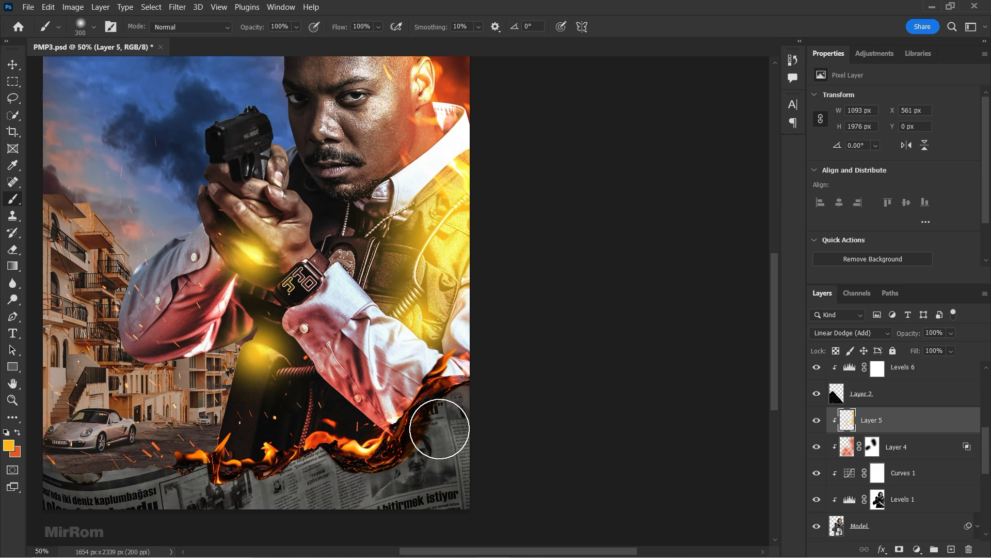
pyautogui.scroll(1, 480, 406)
pyautogui.scroll(-1, 480, 406)
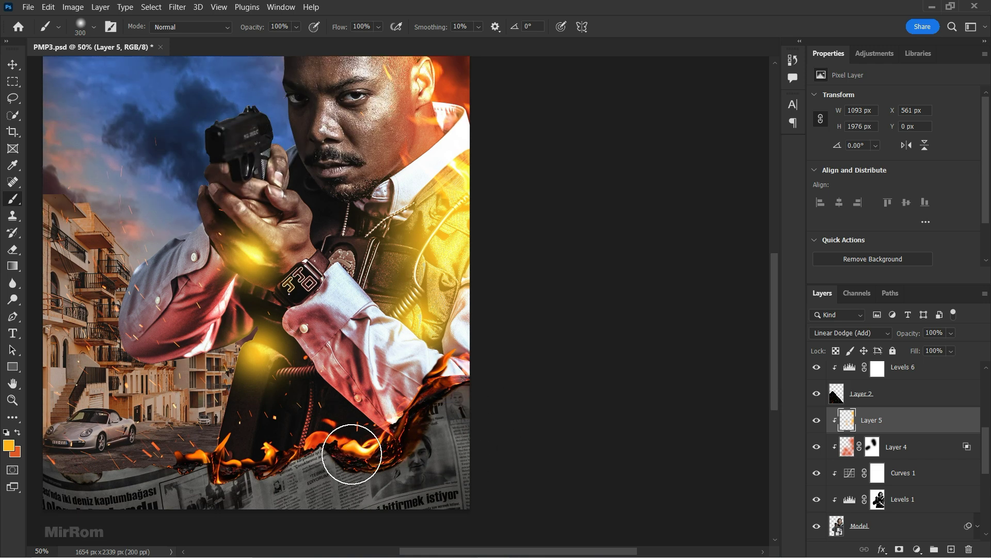
pyautogui.moveTo(279, 372); pyautogui.dragTo(266, 450)
pyautogui.moveTo(227, 310); pyautogui.dragTo(155, 333)
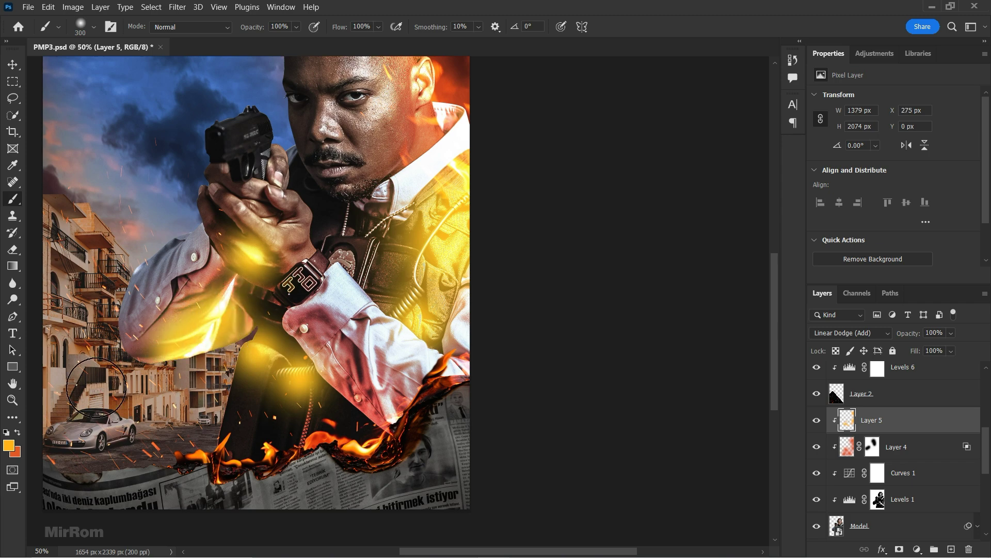
pyautogui.scroll(3, 530, 301)
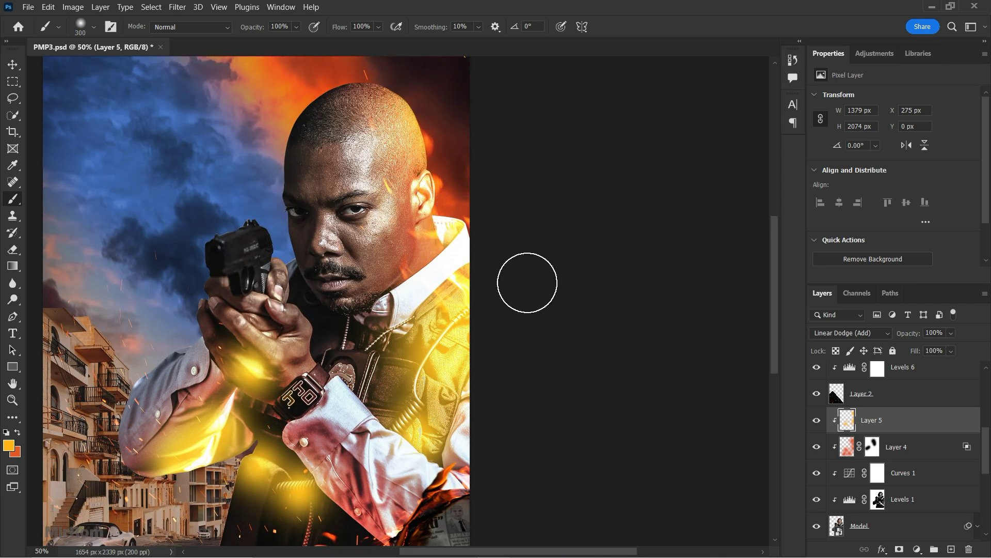
pyautogui.click(355, 375)
pyautogui.scroll(-1, 615, 433)
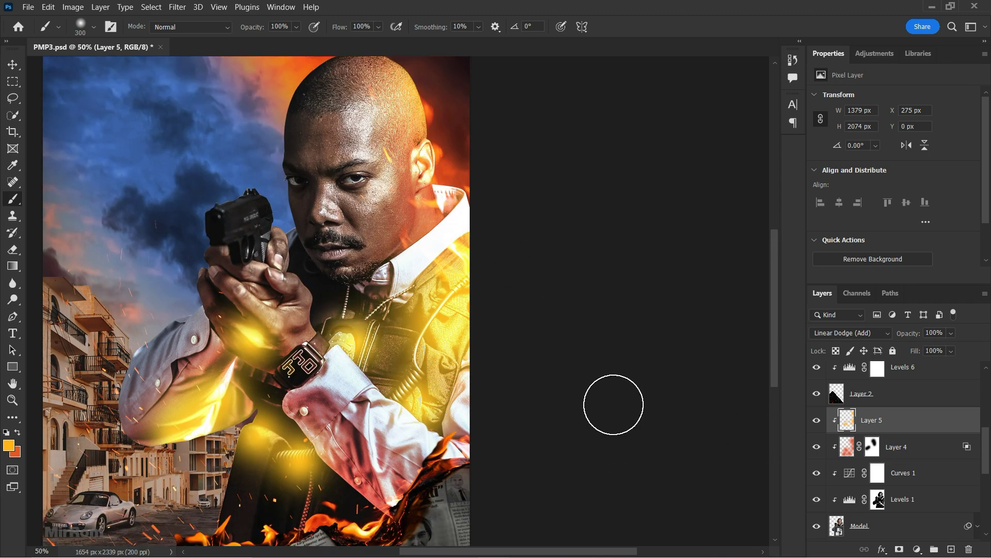
pyautogui.scroll(-1, 614, 400)
# Split Layer 5's Underlying Layer Blend If black slider to 106/159 so the vest stays dark
pyautogui.rightClick(877, 418)
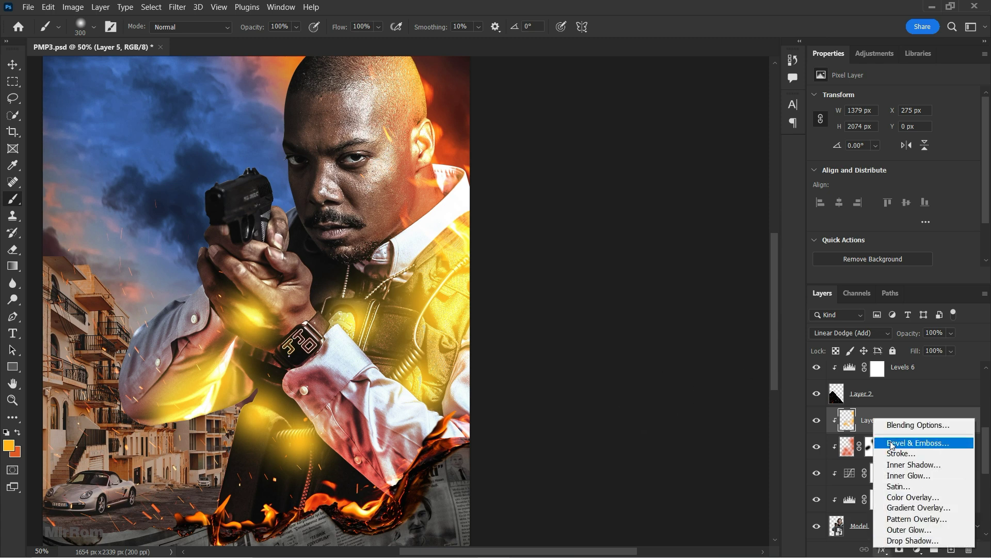
pyautogui.click(909, 424)
pyautogui.moveTo(464, 553); pyautogui.dragTo(483, 552)
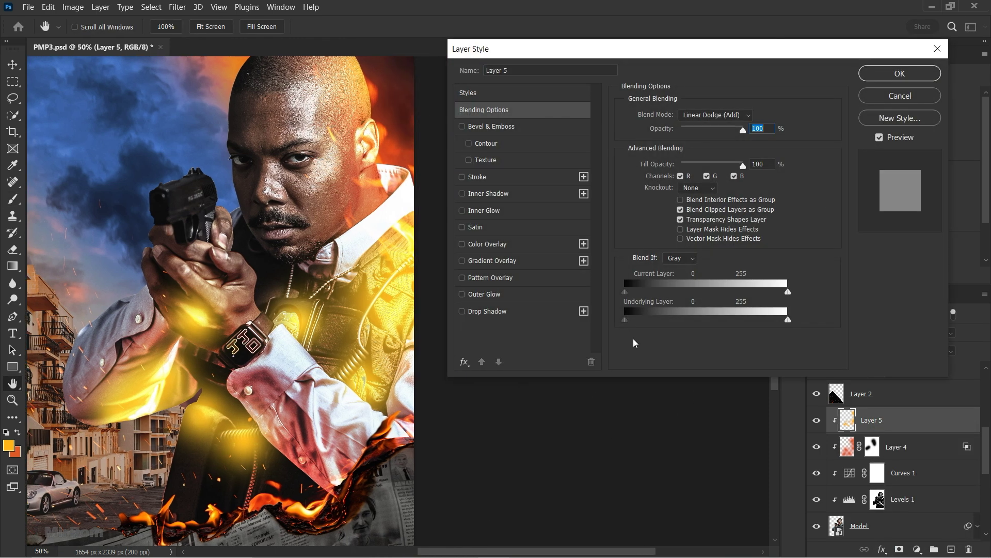
pyautogui.moveTo(625, 320); pyautogui.dragTo(709, 322)
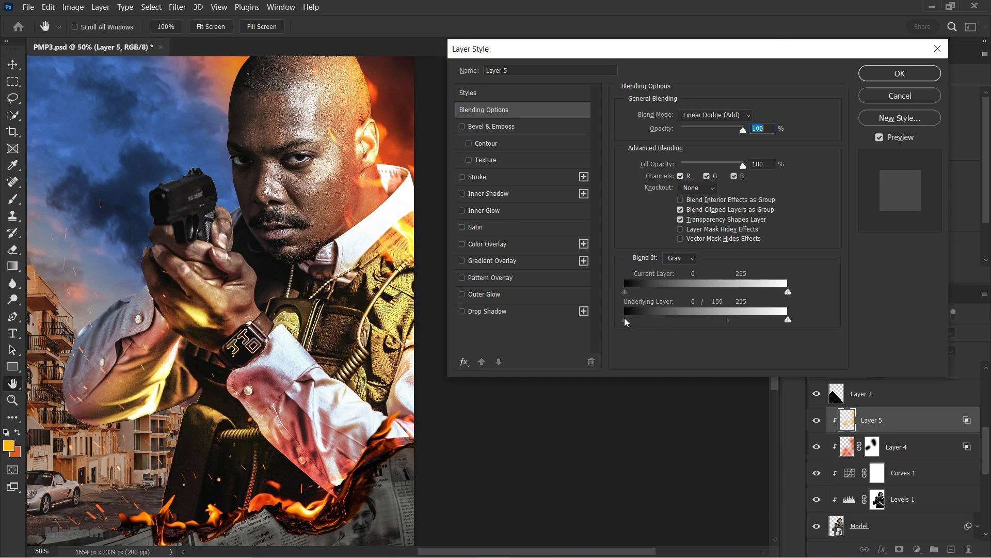
pyautogui.moveTo(624, 319); pyautogui.dragTo(711, 327)
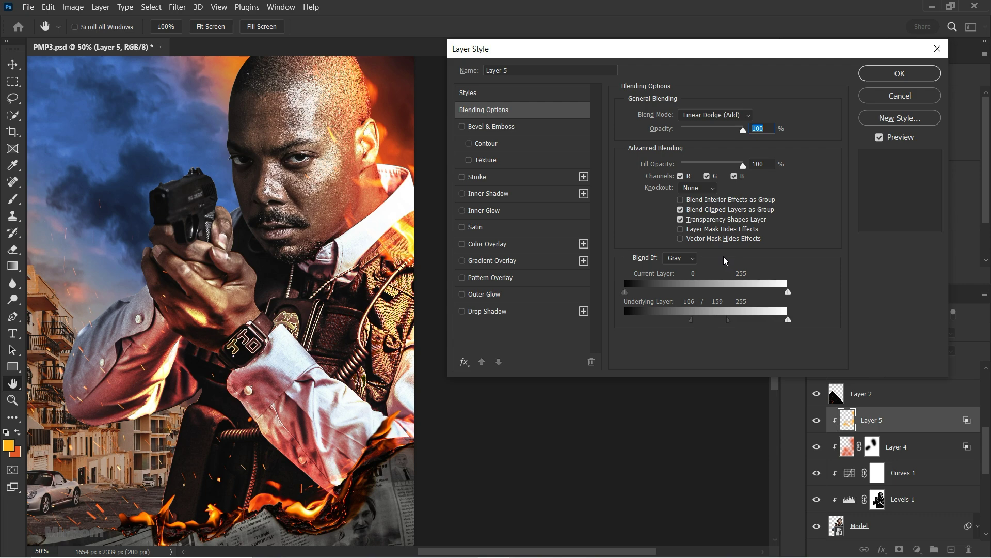
pyautogui.click(870, 83)
# Add a layer mask to Layer 5 and set a black brush to about 35% opacity
pyautogui.hscroll(-2, 510, 372)
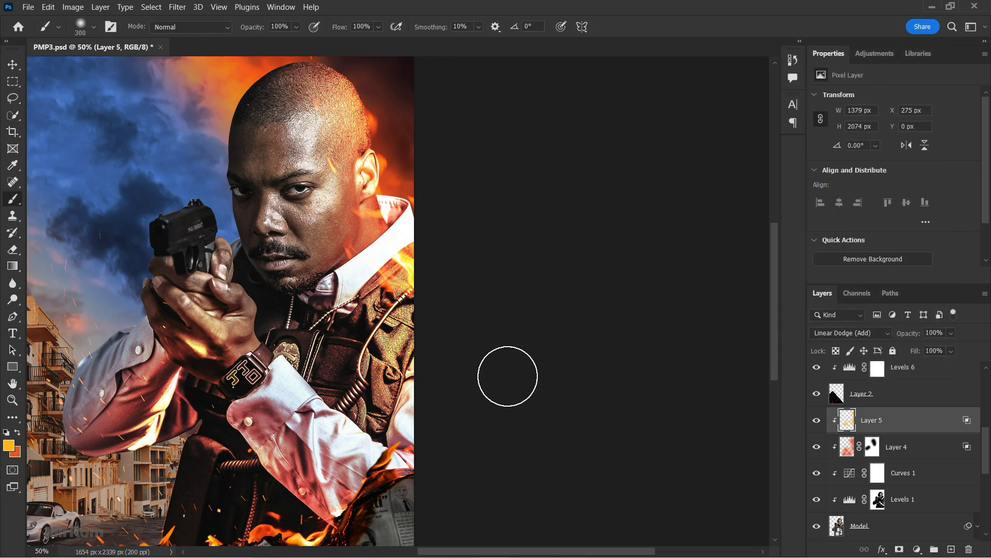
pyautogui.hscroll(-3, 509, 372)
pyautogui.click(900, 550)
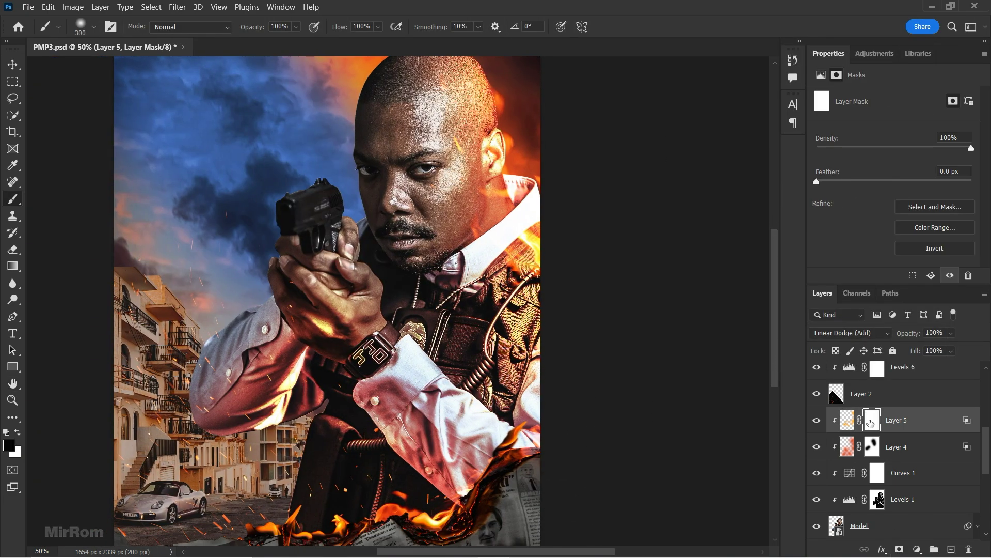
pyautogui.moveTo(297, 27); pyautogui.dragTo(271, 44)
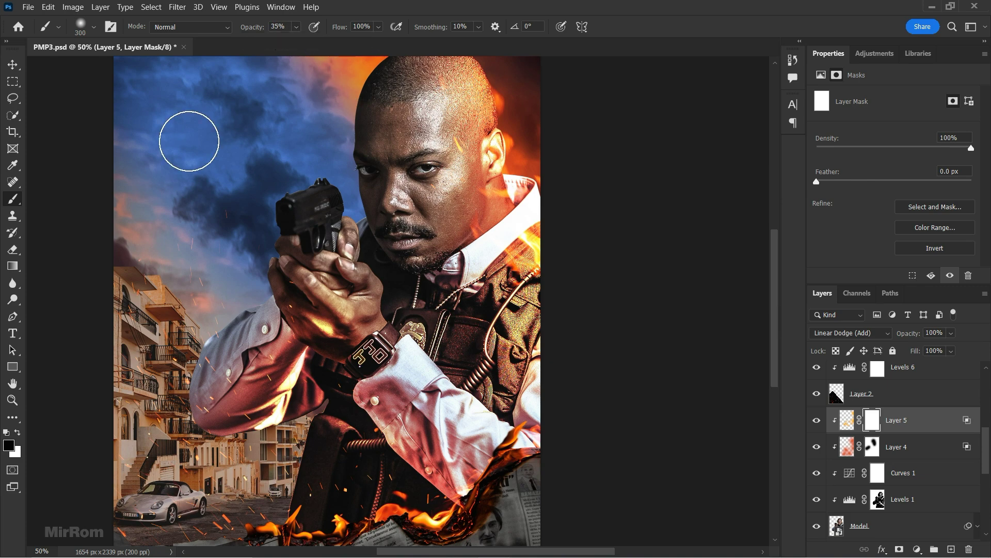
pyautogui.press('[')
pyautogui.press('[')
pyautogui.press('[')
pyautogui.press('[')
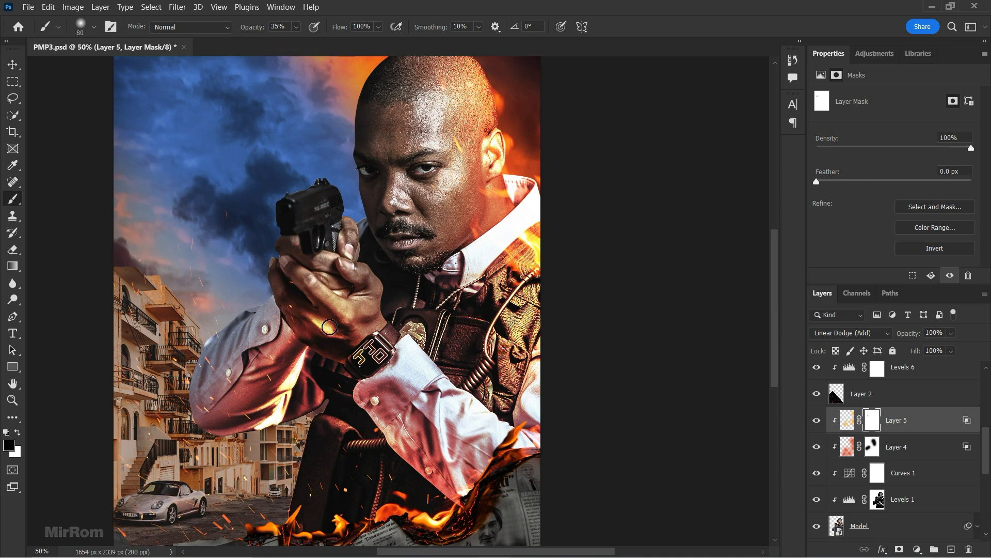
pyautogui.hotkey('ctrl', '+')
pyautogui.hotkey('ctrl', '+')
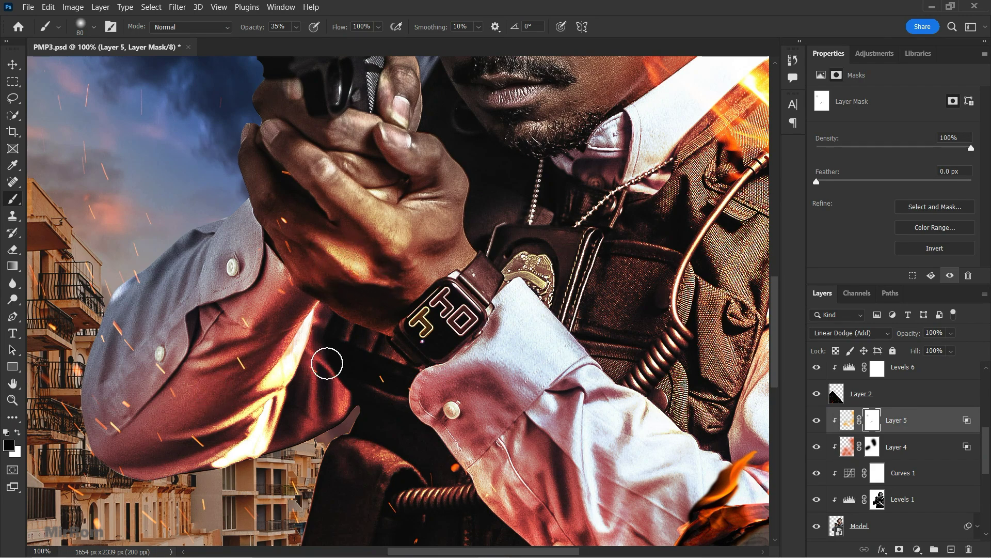
# Softly paint out leftover glow on the officer's arm with a larger low-opacity brush
pyautogui.scroll(-3, 425, 380)
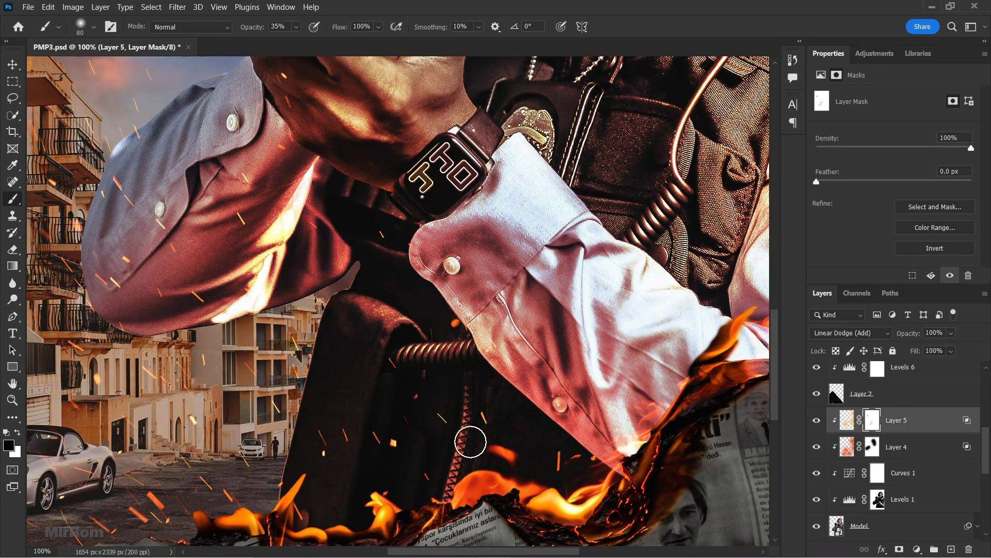
pyautogui.scroll(4, 703, 334)
pyautogui.scroll(6, 703, 333)
pyautogui.scroll(1, 745, 347)
pyautogui.press(']')
pyautogui.press(']')
pyautogui.press(']')
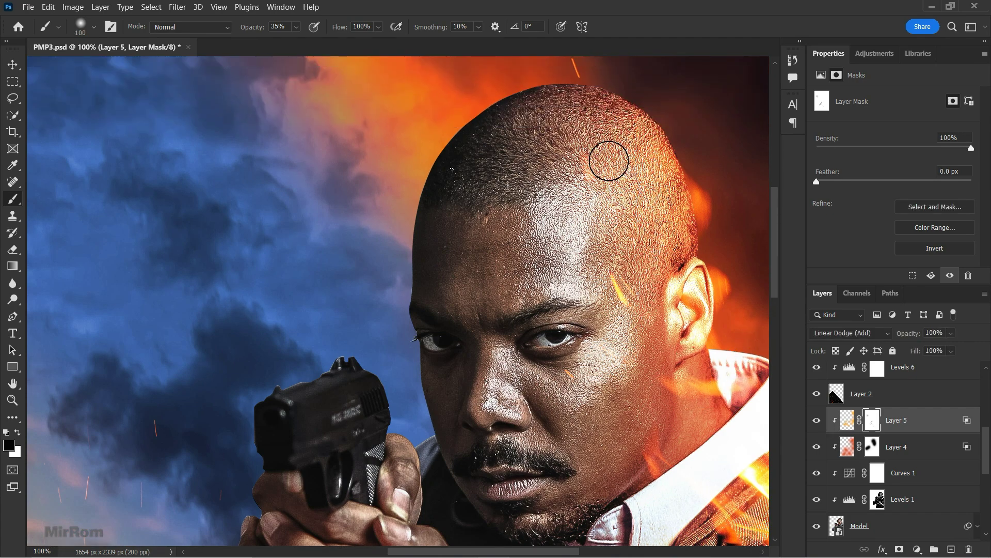
pyautogui.scroll(-1, 621, 372)
pyautogui.scroll(-4, 621, 388)
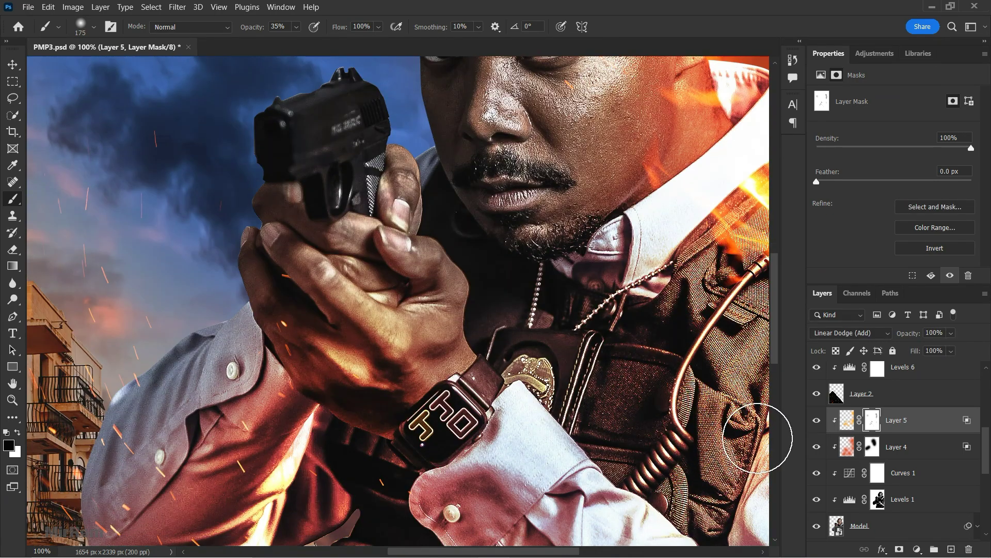
pyautogui.hotkey('ctrl', '-')
pyautogui.hotkey('ctrl', '-')
# Save the poster document and fit it on screen
pyautogui.press('v')
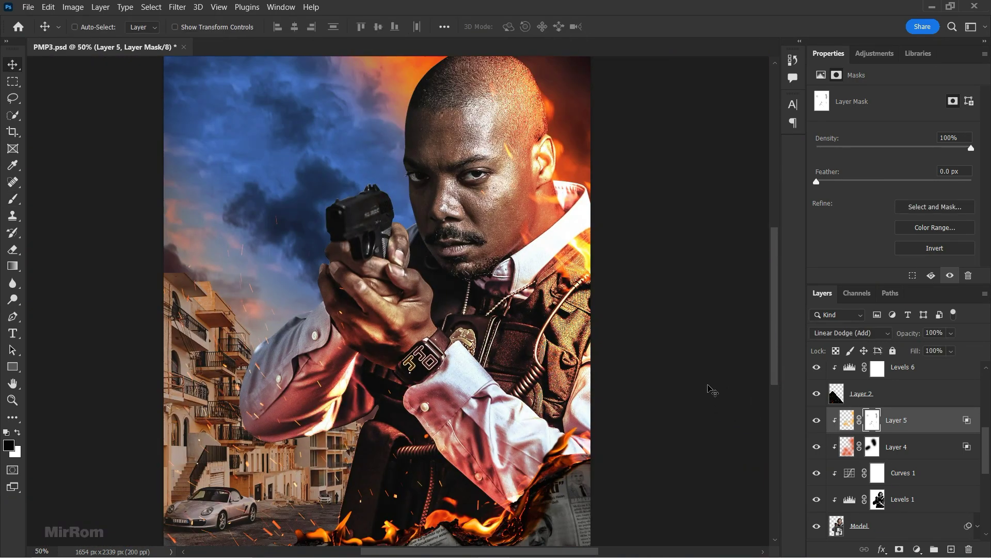
pyautogui.hotkey('ctrl', 's')
pyautogui.hotkey('ctrl', '0')
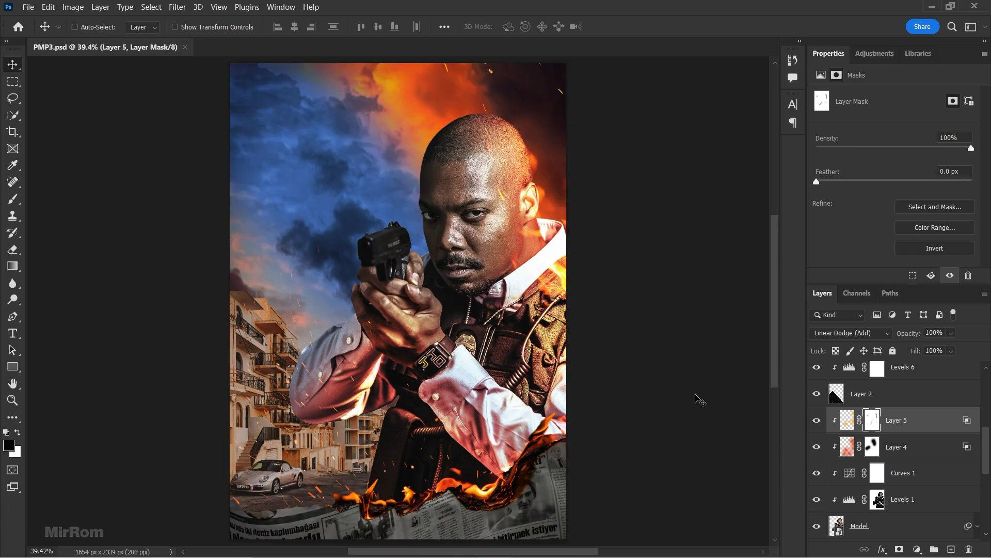
pyautogui.scroll(3, 592, 354)
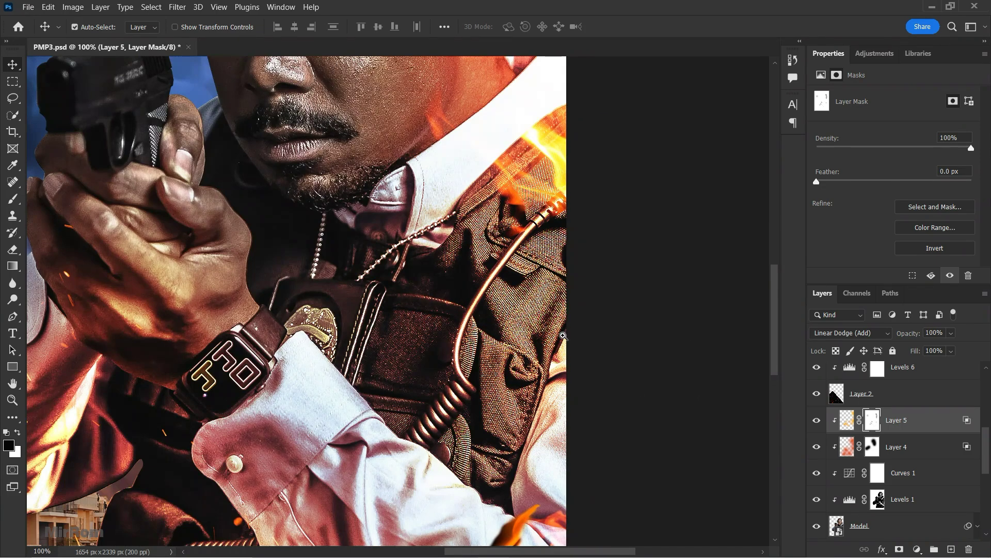
# Mask more glow off the vest edge at 82% opacity, with brush sizes 45-70
pyautogui.press('b')
pyautogui.moveTo(247, 27); pyautogui.dragTo(273, 27)
pyautogui.press('[')
pyautogui.press('[')
pyautogui.press('[')
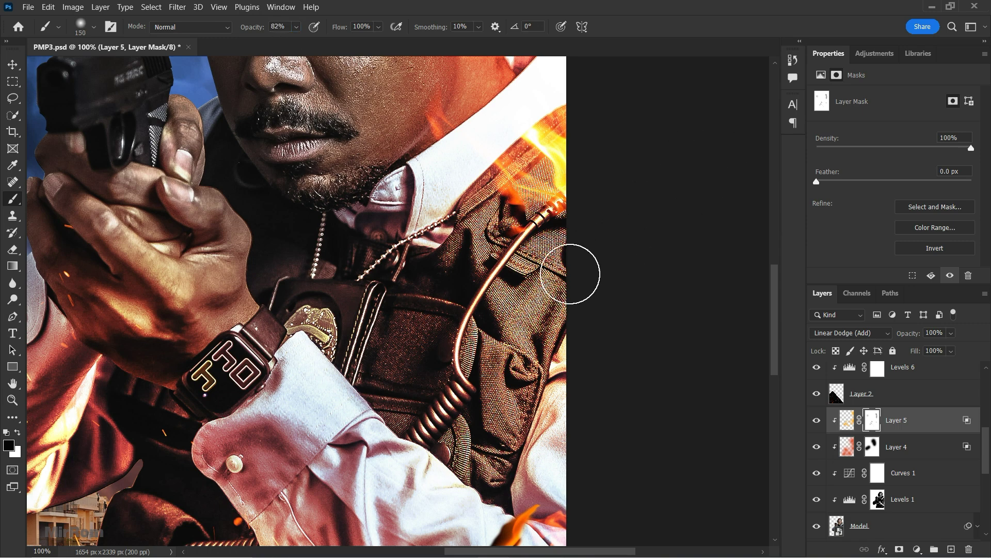
pyautogui.press('[')
pyautogui.press('[')
pyautogui.press('[')
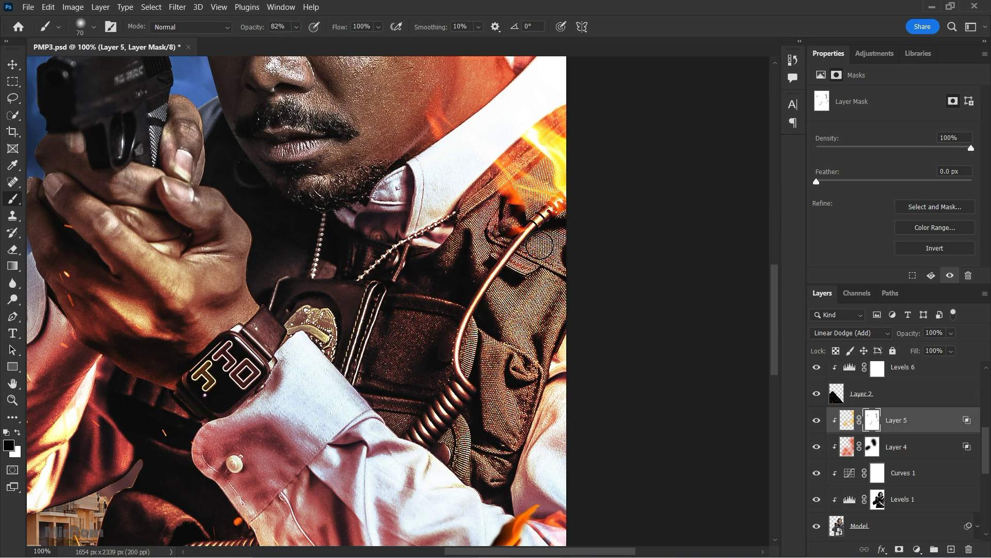
pyautogui.press('[')
pyautogui.press('[')
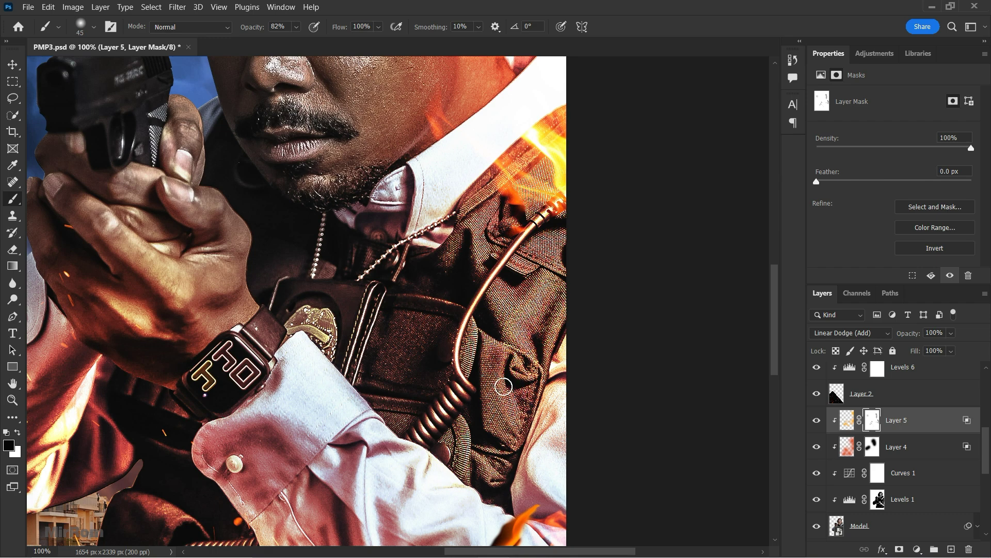
pyautogui.press(']')
pyautogui.press('[')
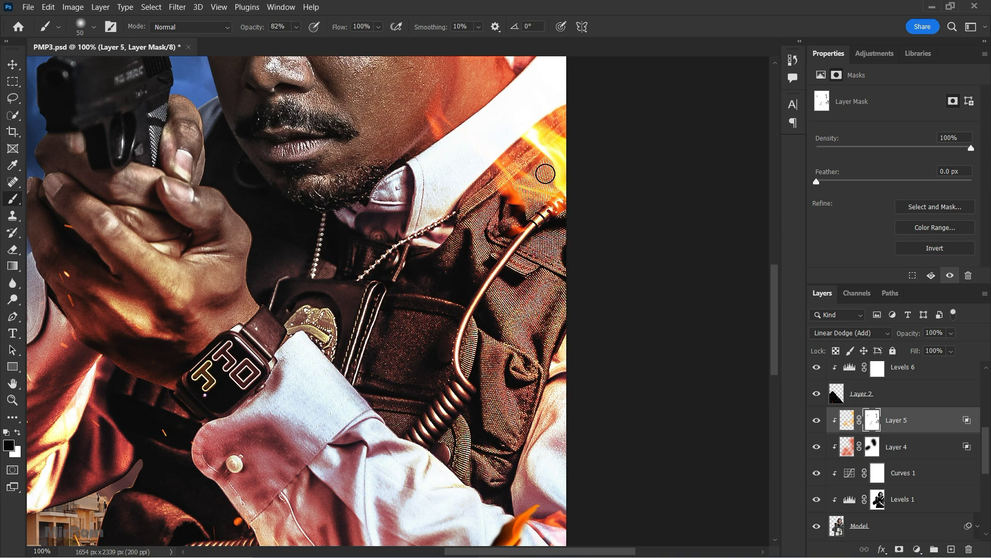
pyautogui.scroll(1, 496, 175)
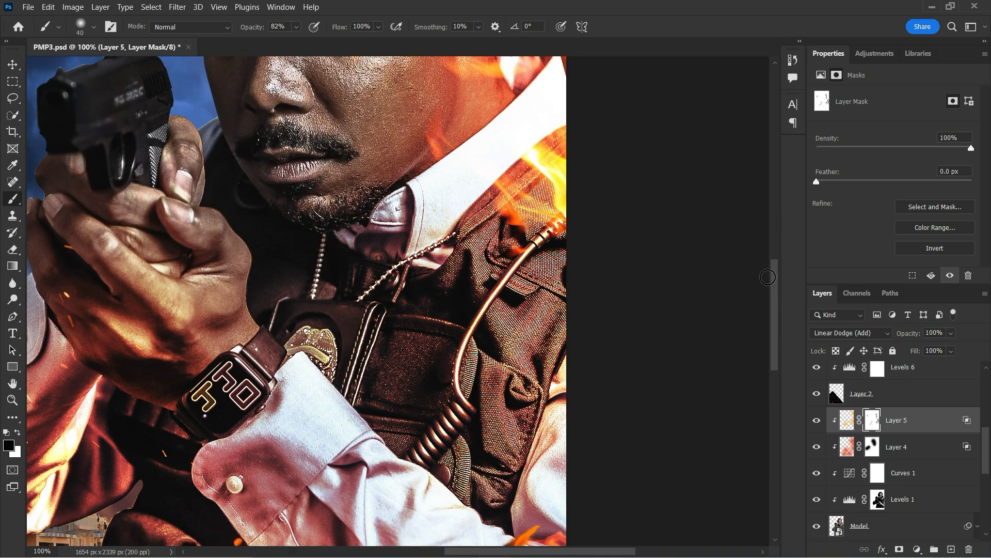
pyautogui.hotkey('ctrl', '0')
pyautogui.hotkey('ctrl', '-')
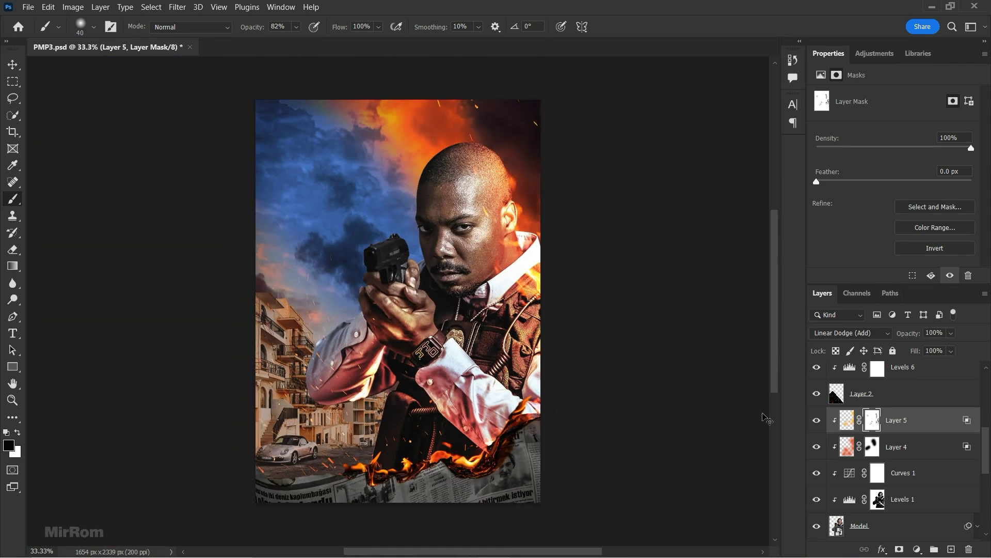
pyautogui.press('v')
pyautogui.scroll(2, 924, 433)
# Open the paper texture image and drag it into the poster above Levels 4
pyautogui.scroll(2, 925, 434)
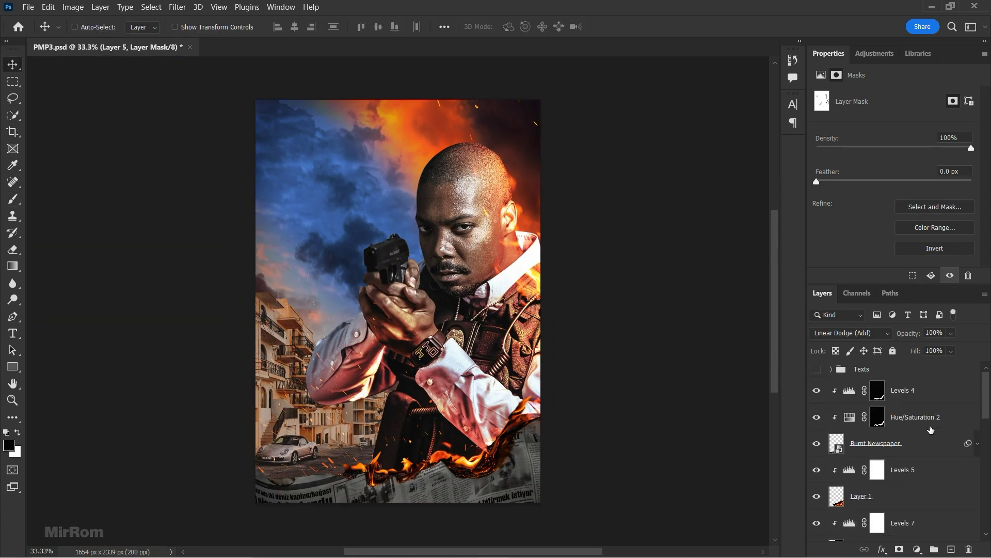
pyautogui.click(931, 396)
pyautogui.scroll(-2, 572, 505)
pyautogui.scroll(-1, 516, 480)
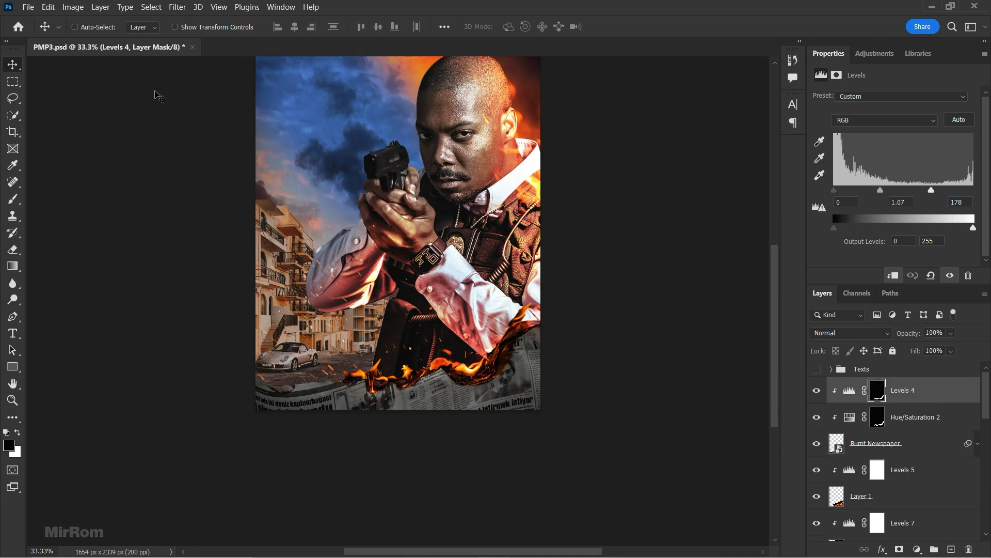
pyautogui.click(32, 9)
pyautogui.click(40, 32)
pyautogui.moveTo(221, 126); pyautogui.dragTo(347, 73)
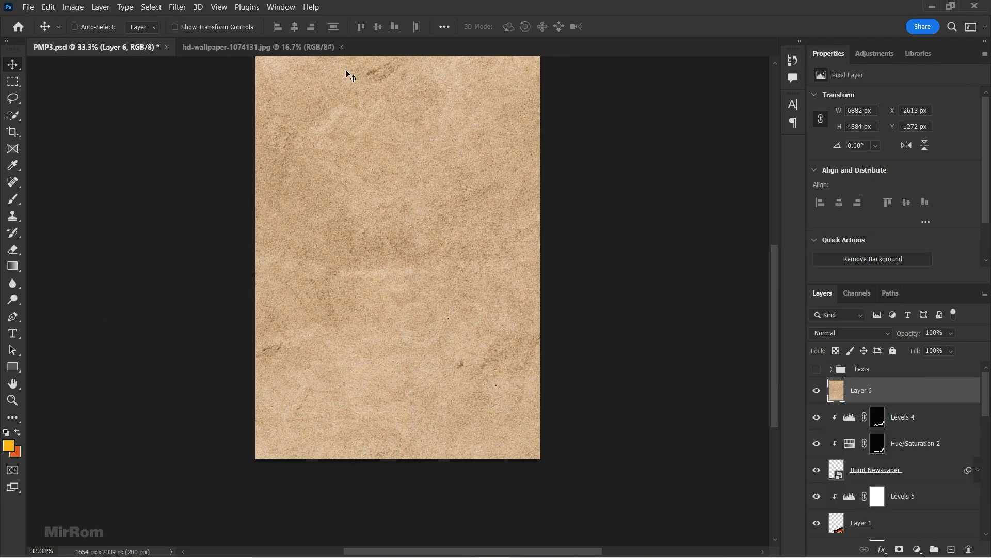
# Scale the paper texture to 38%, rotate it about -116°, and position it
pyautogui.hotkey('ctrl', 't')
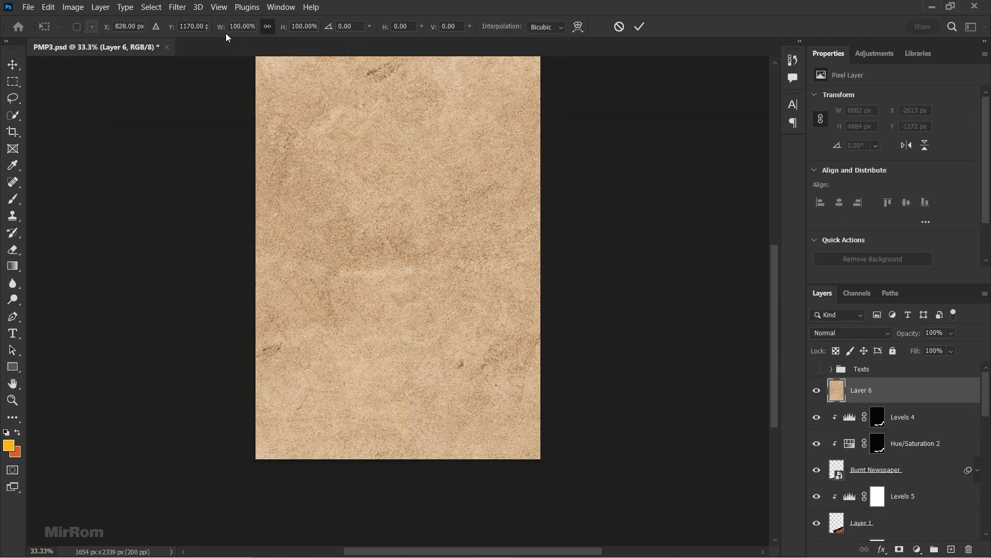
pyautogui.click(240, 27)
pyautogui.write('38')
pyautogui.press('Tab')
pyautogui.moveTo(448, 329); pyautogui.dragTo(474, 434)
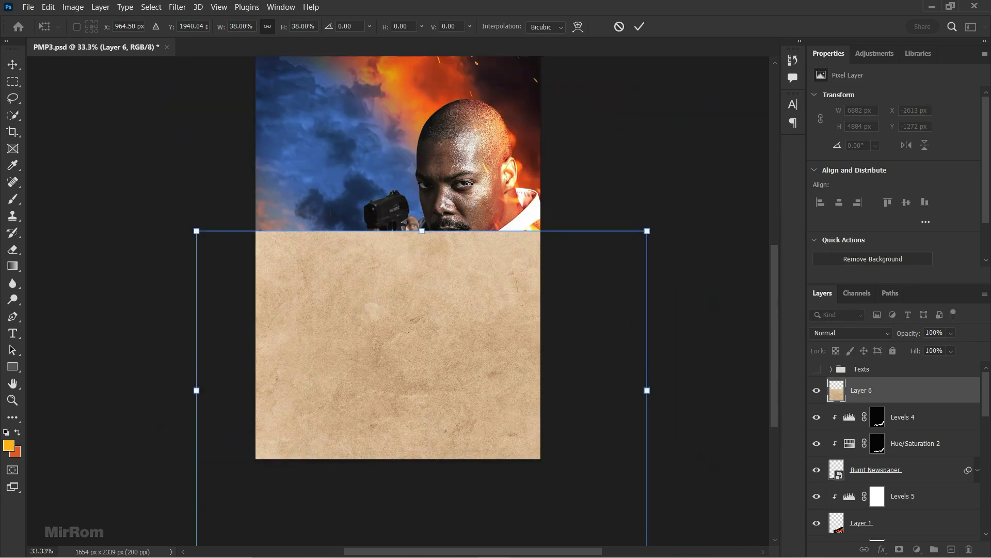
pyautogui.moveTo(372, 516)
pyautogui.mouseDown()
pyautogui.moveTo(457, 349)
pyautogui.moveTo(503, 454)
pyautogui.mouseUp()
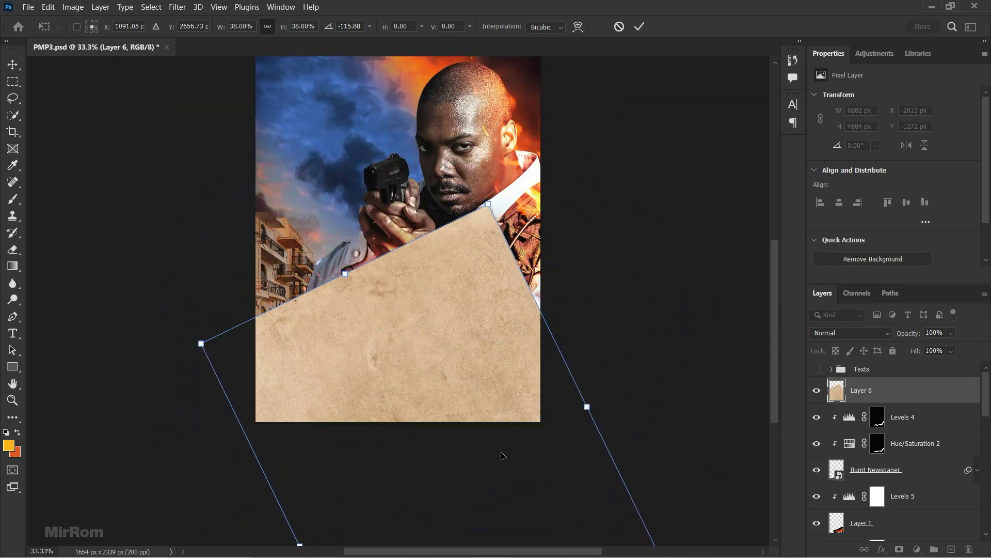
pyautogui.moveTo(609, 290); pyautogui.dragTo(597, 264)
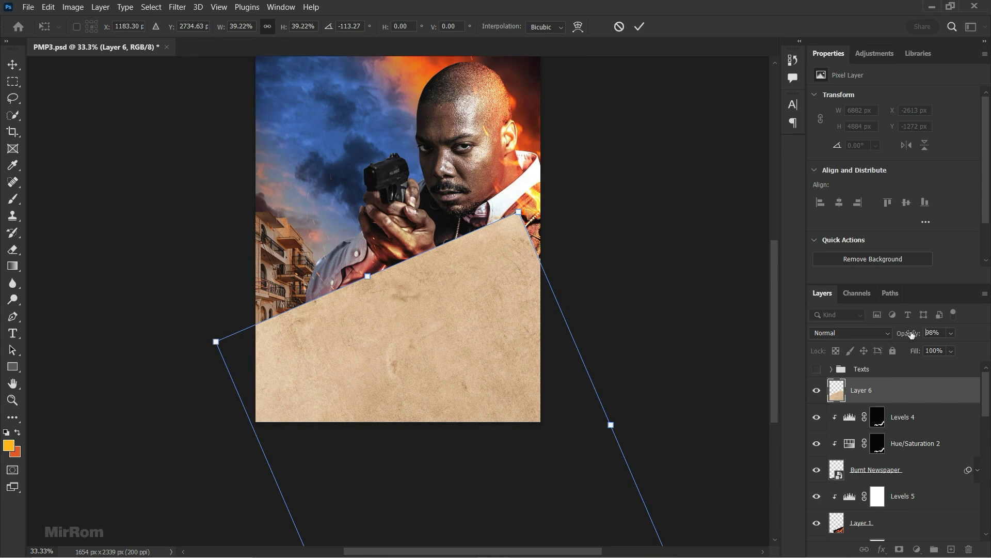
# Lower the paper texture to 85% opacity, move it over the poster, and commit
pyautogui.moveTo(911, 334); pyautogui.dragTo(905, 334)
pyautogui.moveTo(515, 418)
pyautogui.mouseDown()
pyautogui.moveTo(515, 357)
pyautogui.moveTo(484, 360)
pyautogui.moveTo(485, 349)
pyautogui.mouseUp()
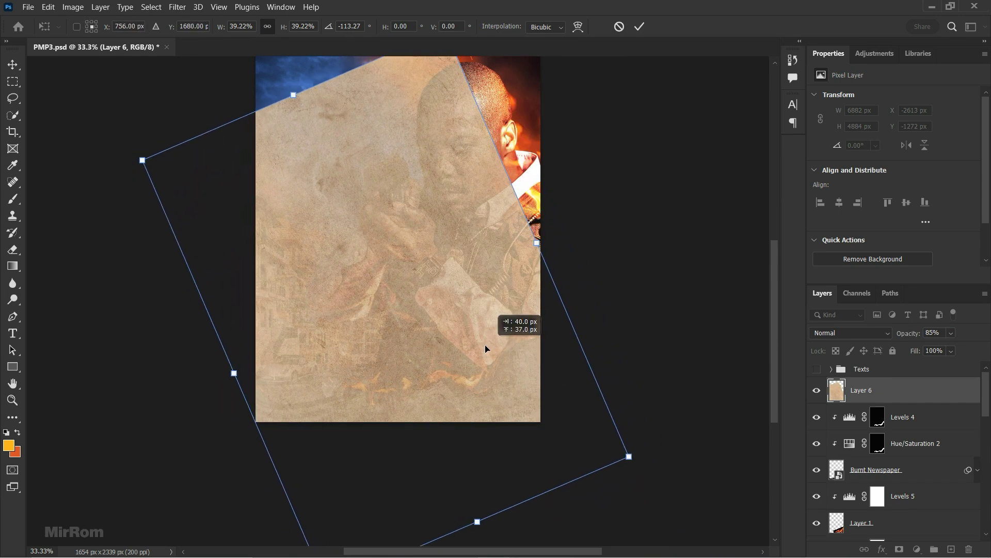
pyautogui.scroll(-2, 492, 356)
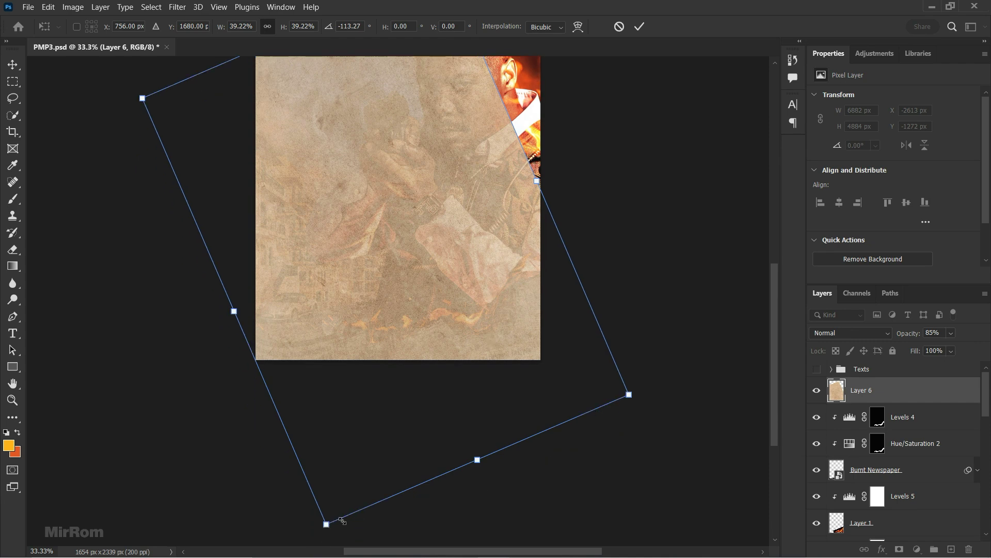
pyautogui.click(641, 29)
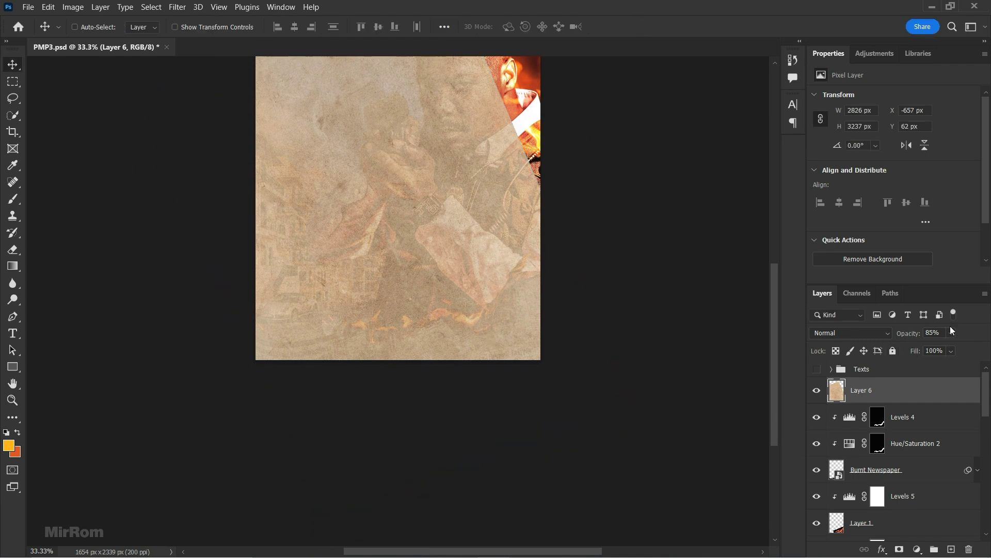
# Lower the paper texture's opacity and mask it to the Burnt Newspaper shape
pyautogui.moveTo(954, 347); pyautogui.dragTo(960, 347)
pyautogui.click(466, 375)
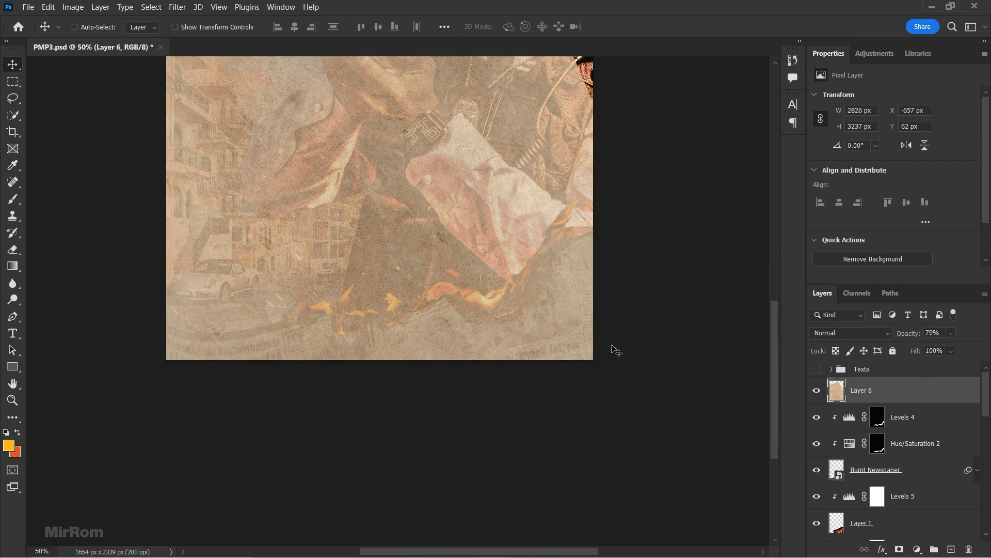
pyautogui.click(817, 393)
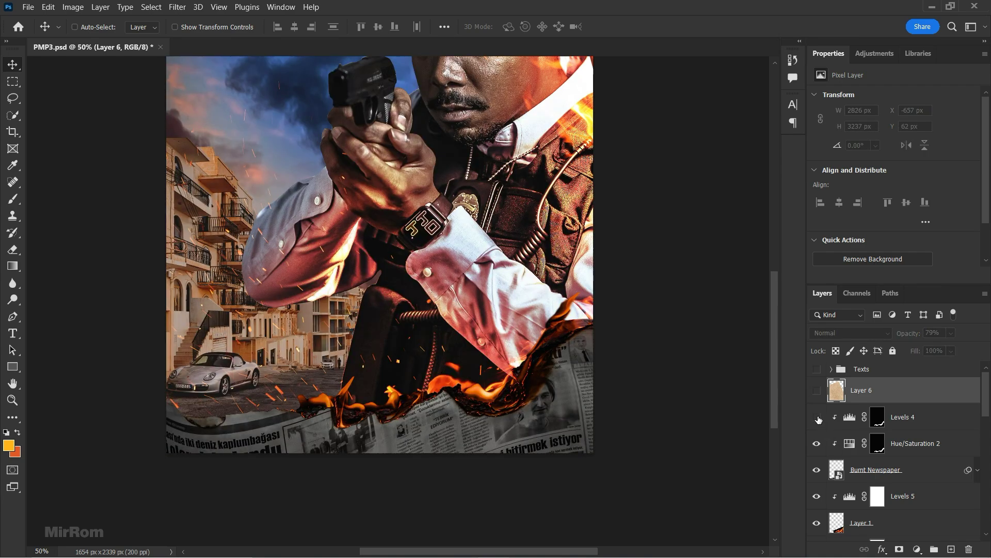
pyautogui.click(817, 393)
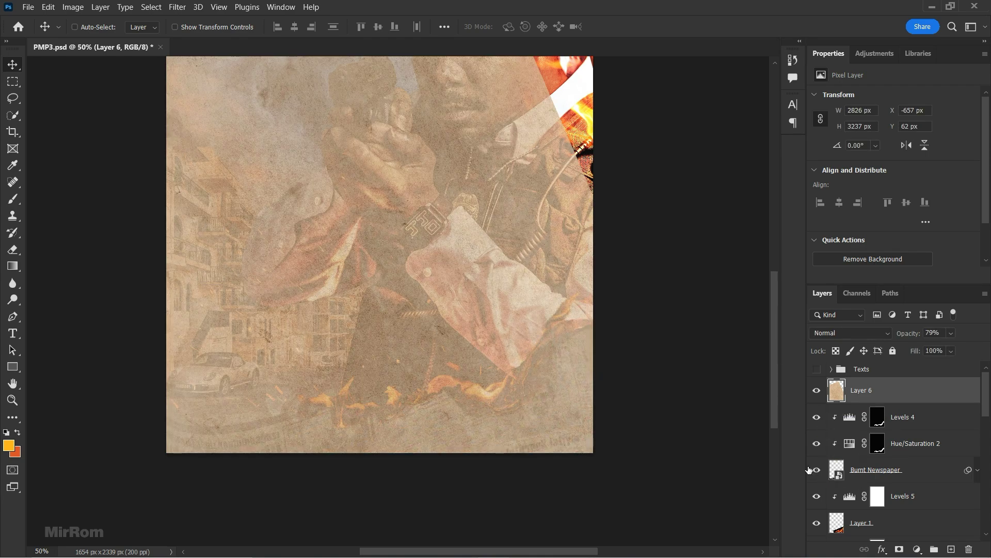
pyautogui.keyDown('ctrl'); pyautogui.click(836, 470); pyautogui.keyUp('ctrl')
pyautogui.click(900, 550)
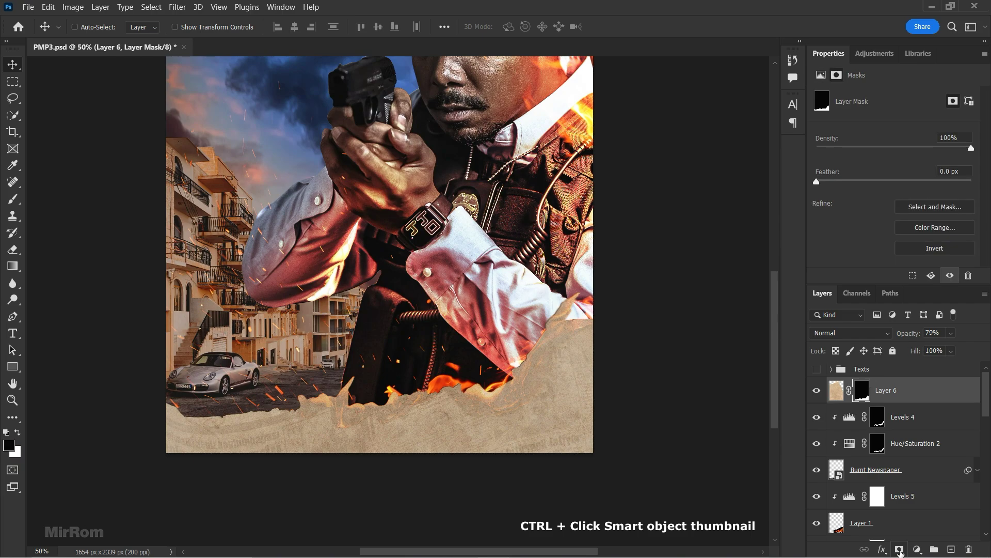
# Paint the mask black with a 150 brush to reveal the road at bottom-left
pyautogui.keyDown('ctrl'); pyautogui.click(195, 433); pyautogui.keyUp('ctrl')
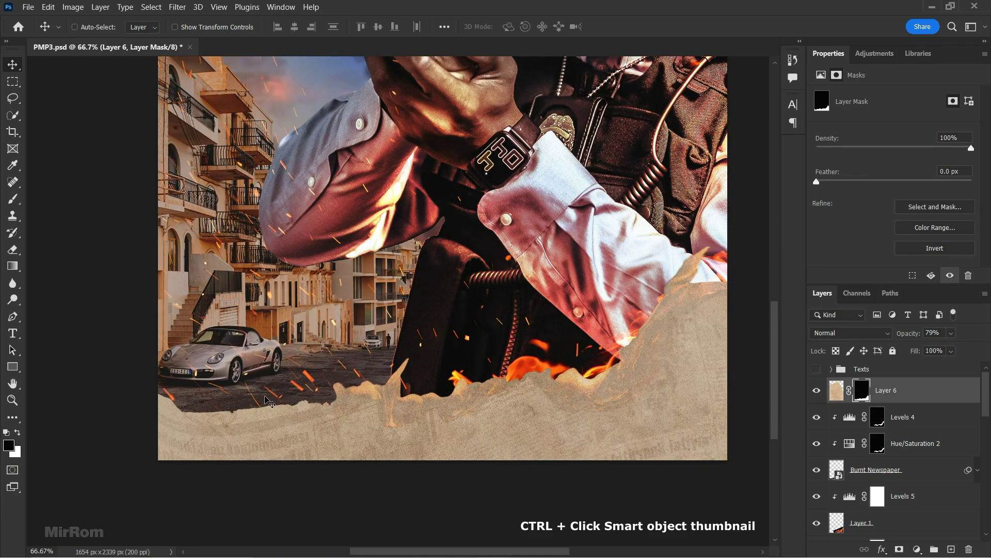
pyautogui.press('b')
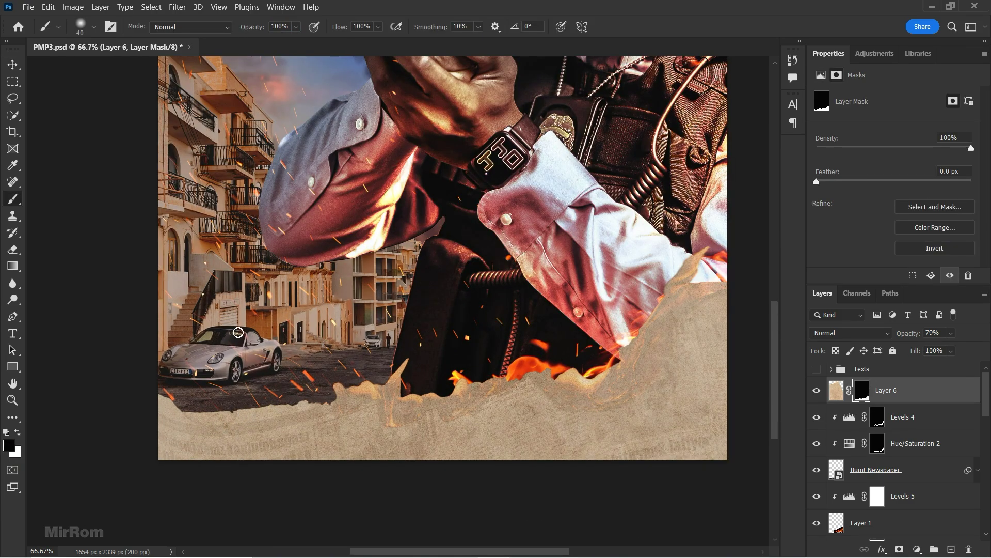
pyautogui.press(']')
pyautogui.press(']')
pyautogui.press(']')
pyautogui.press(']')
pyautogui.press(']')
pyautogui.press(']')
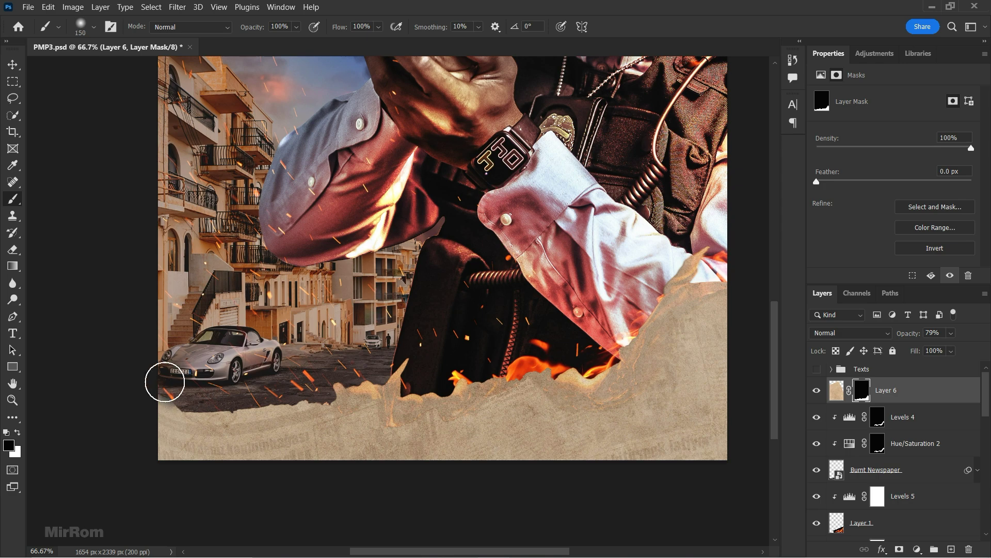
pyautogui.moveTo(159, 383)
pyautogui.mouseDown()
pyautogui.moveTo(186, 399)
pyautogui.moveTo(244, 398)
pyautogui.mouseUp()
pyautogui.scroll(-2, 398, 354)
pyautogui.hotkey('ctrl', '+')
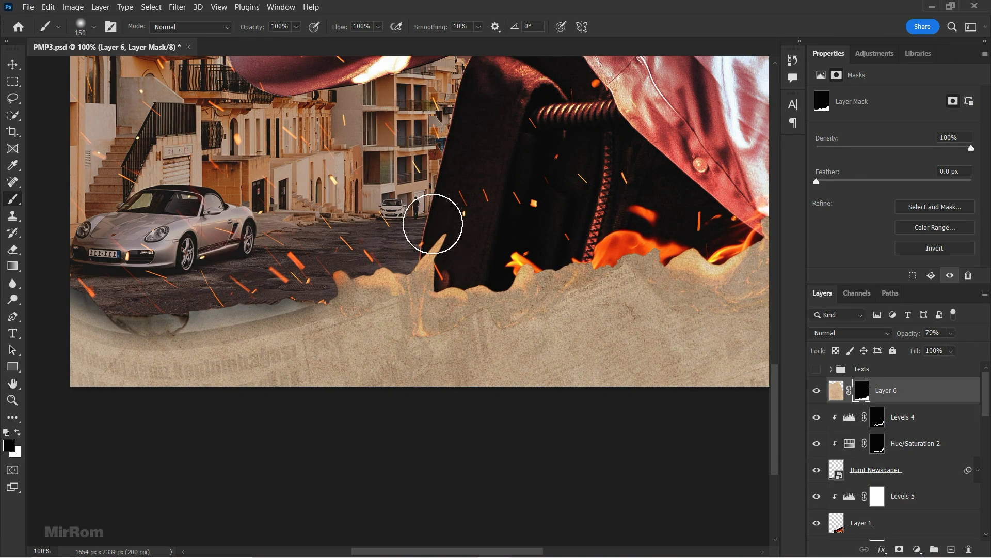
pyautogui.moveTo(343, 284)
pyautogui.mouseDown()
pyautogui.moveTo(274, 262)
pyautogui.moveTo(252, 277)
pyautogui.moveTo(93, 274)
pyautogui.mouseUp()
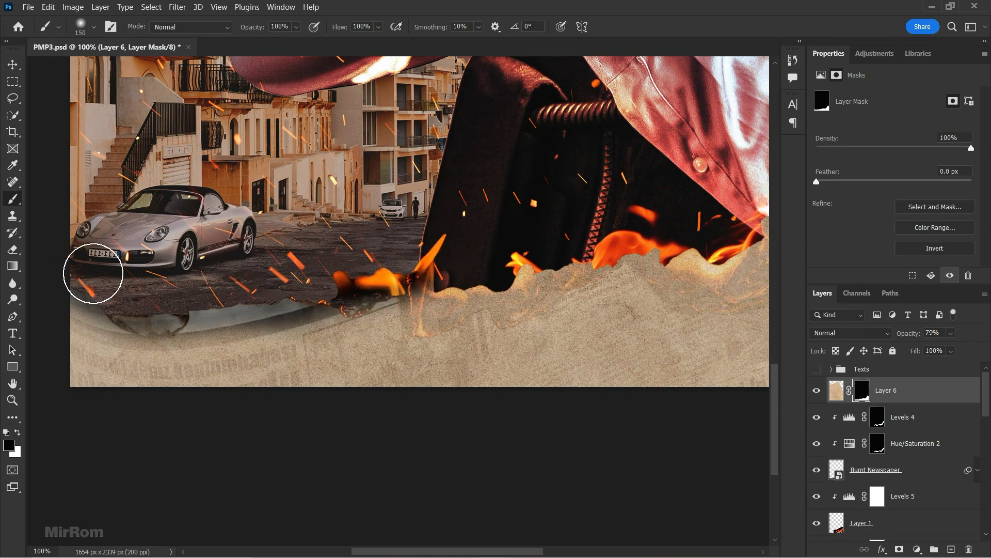
# Reveal the burning newspaper edge with 90 and 80 brushes, then target the paper's pixels
pyautogui.press('[')
pyautogui.press('[')
pyautogui.press('[')
pyautogui.moveTo(399, 250)
pyautogui.mouseDown()
pyautogui.moveTo(553, 261)
pyautogui.moveTo(609, 243)
pyautogui.moveTo(413, 310)
pyautogui.moveTo(446, 259)
pyautogui.moveTo(626, 248)
pyautogui.mouseUp()
pyautogui.press('[')
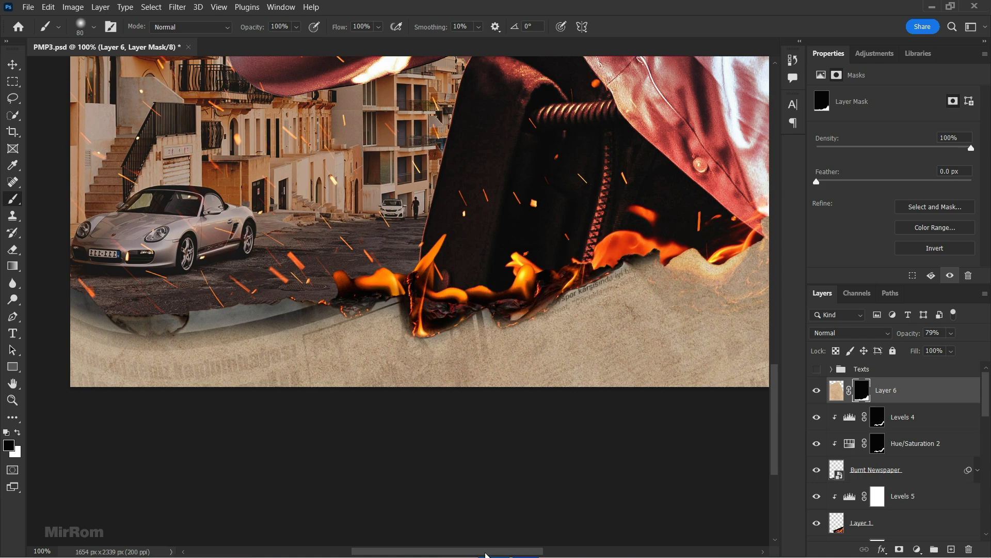
pyautogui.hscroll(5, 616, 136)
pyautogui.moveTo(617, 137)
pyautogui.mouseDown()
pyautogui.moveTo(587, 162)
pyautogui.moveTo(611, 154)
pyautogui.moveTo(542, 258)
pyautogui.moveTo(539, 290)
pyautogui.moveTo(427, 280)
pyautogui.moveTo(462, 308)
pyautogui.moveTo(540, 289)
pyautogui.moveTo(526, 295)
pyautogui.mouseUp()
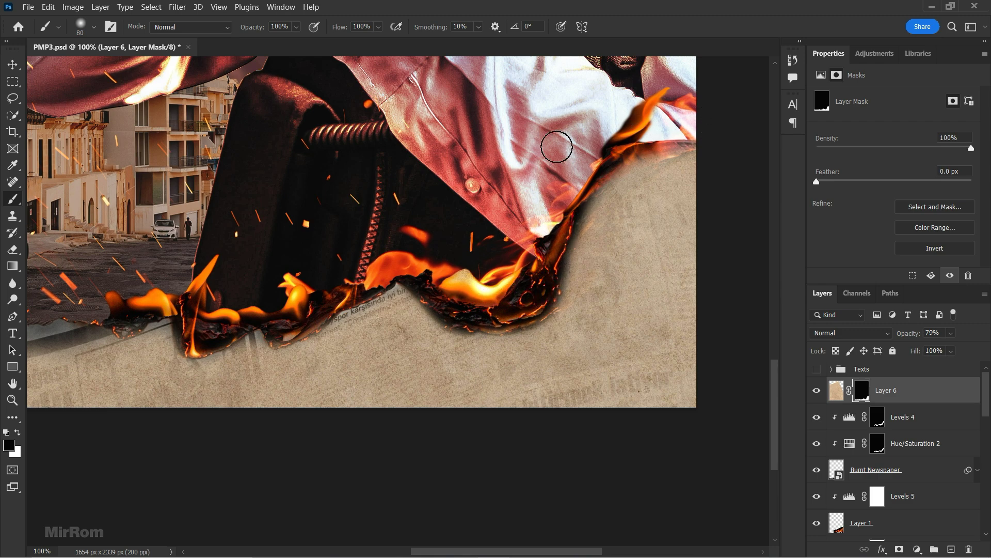
pyautogui.hotkey('ctrl', '-')
pyautogui.hotkey('ctrl', '-')
pyautogui.press('v')
pyautogui.click(839, 393)
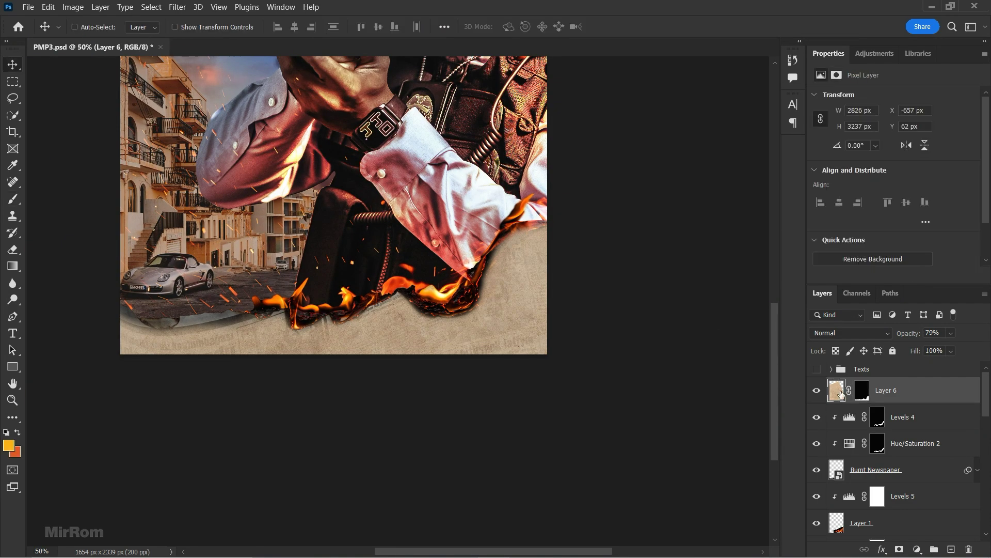
# Split Layer 6's Blend If Underlying Layer black slider so dark newspaper text shows through
pyautogui.click(882, 549)
pyautogui.click(911, 431)
pyautogui.moveTo(523, 48); pyautogui.dragTo(609, 107)
pyautogui.moveTo(713, 374); pyautogui.dragTo(717, 374)
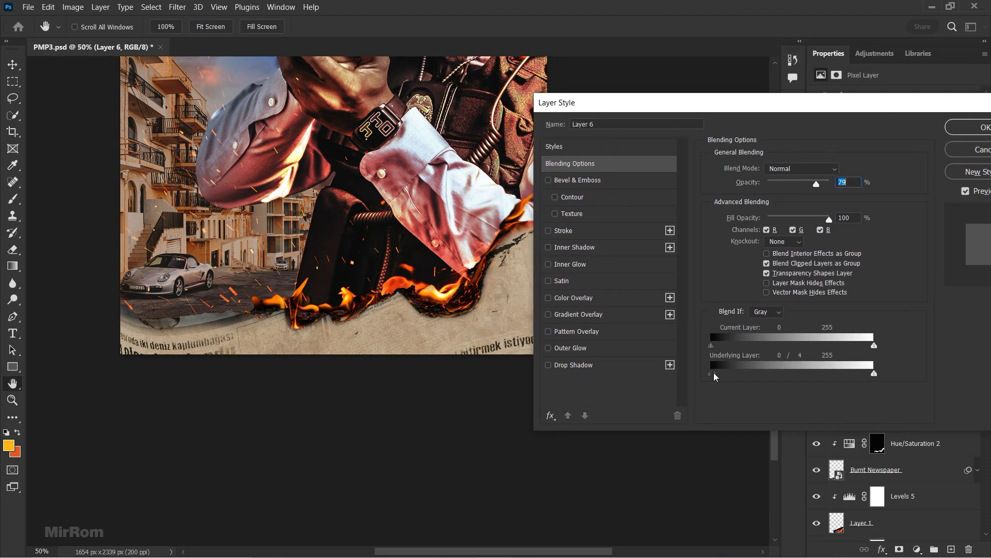
pyautogui.moveTo(715, 376); pyautogui.dragTo(714, 376)
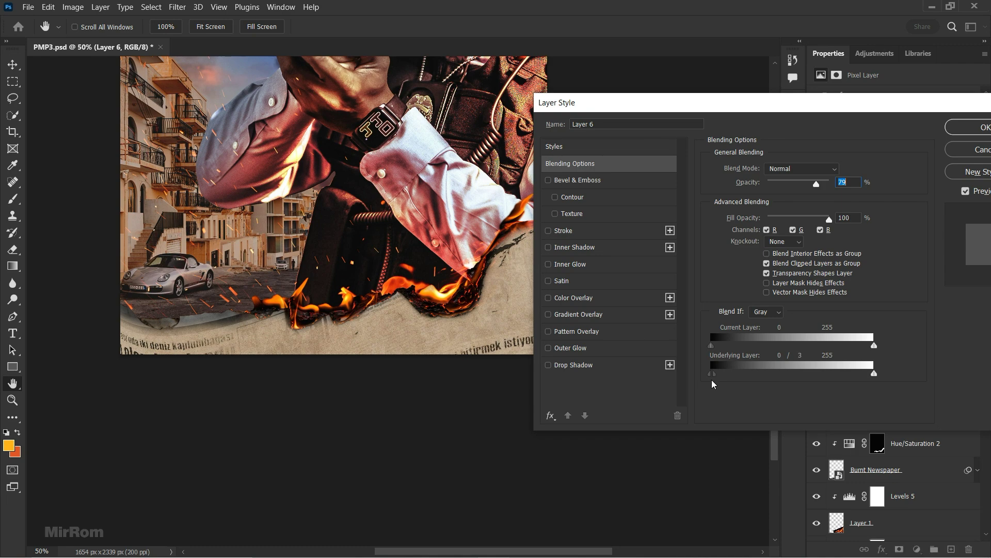
pyautogui.click(757, 216)
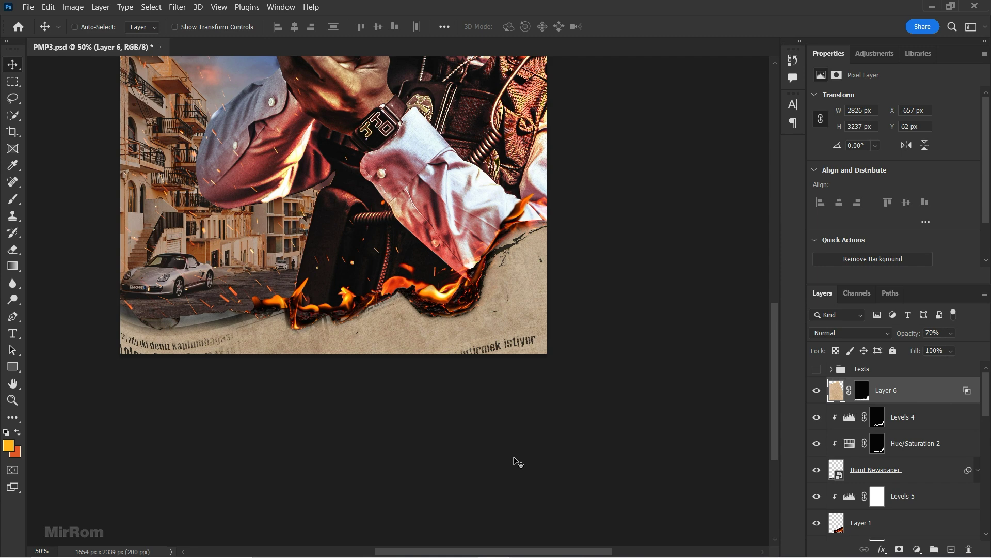
# Add a Hue/Saturation layer clipped to the paper: Saturation -61, Lightness +15
pyautogui.click(874, 53)
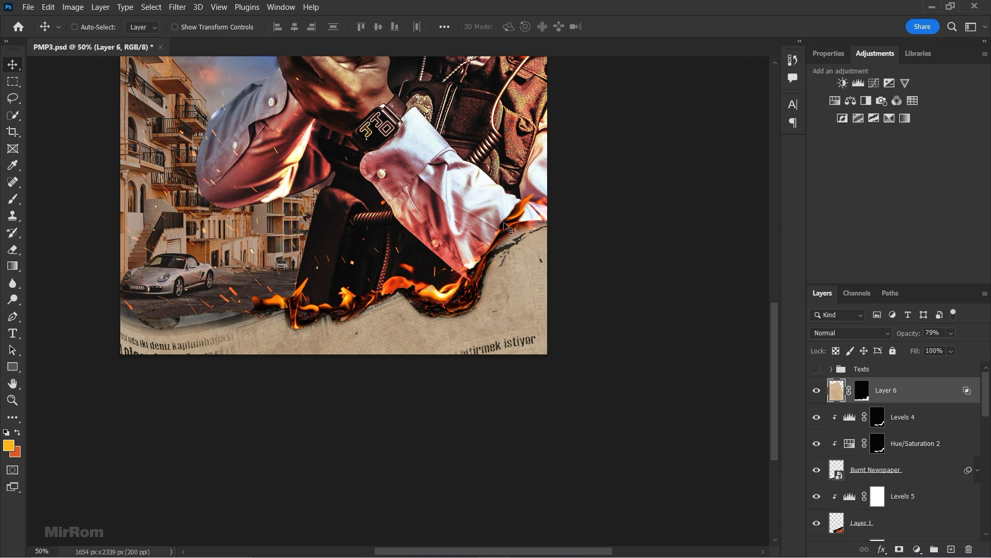
pyautogui.click(832, 101)
pyautogui.click(894, 277)
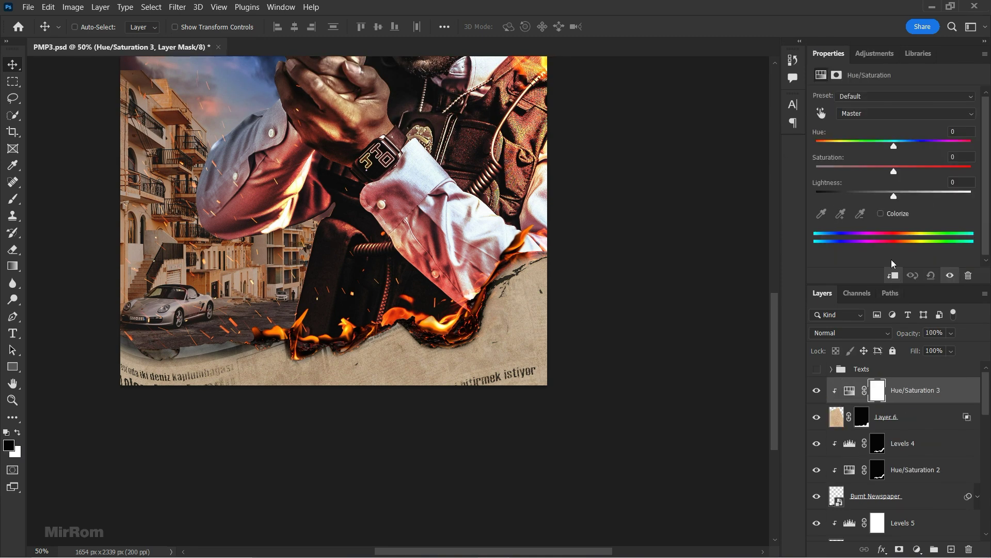
pyautogui.moveTo(891, 175); pyautogui.dragTo(861, 173)
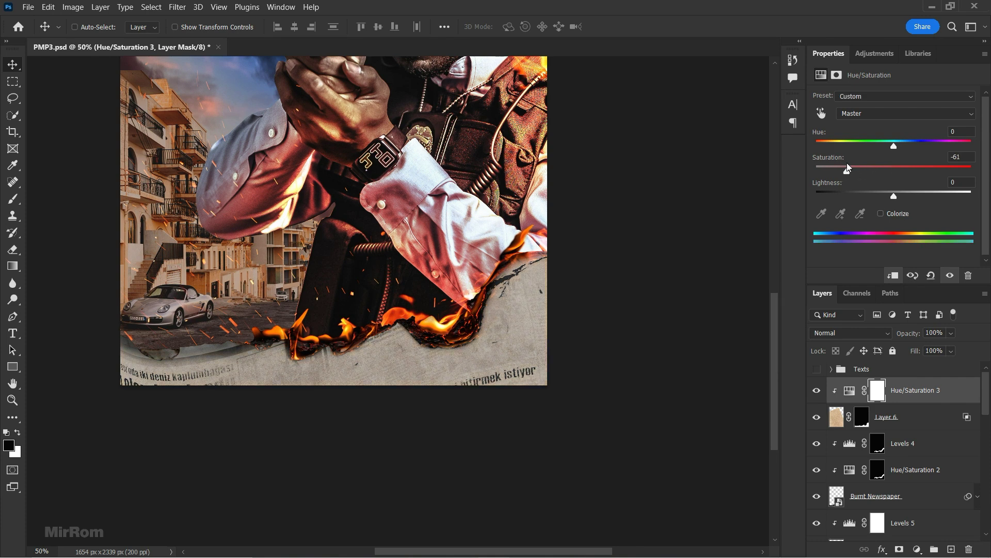
pyautogui.moveTo(903, 196); pyautogui.dragTo(912, 197)
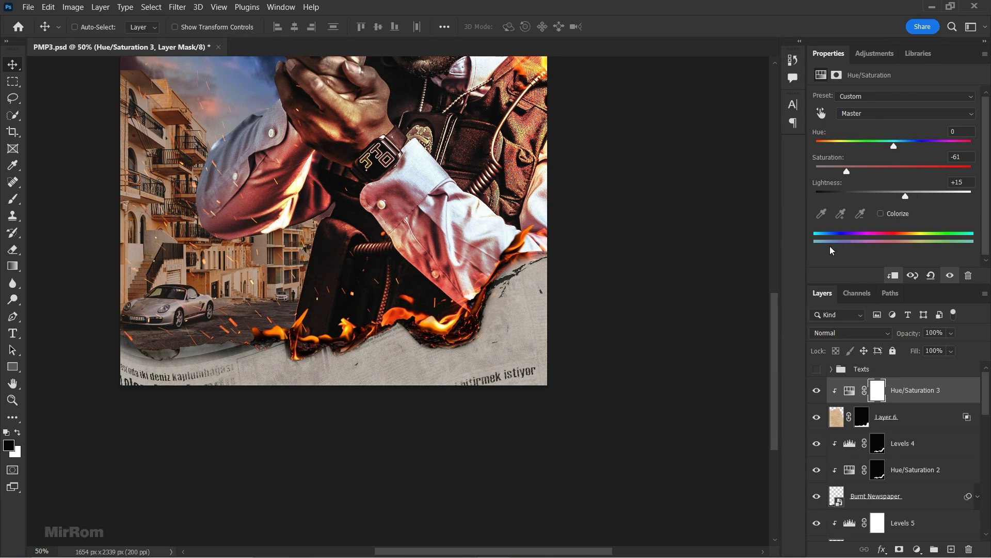
pyautogui.scroll(3, 614, 344)
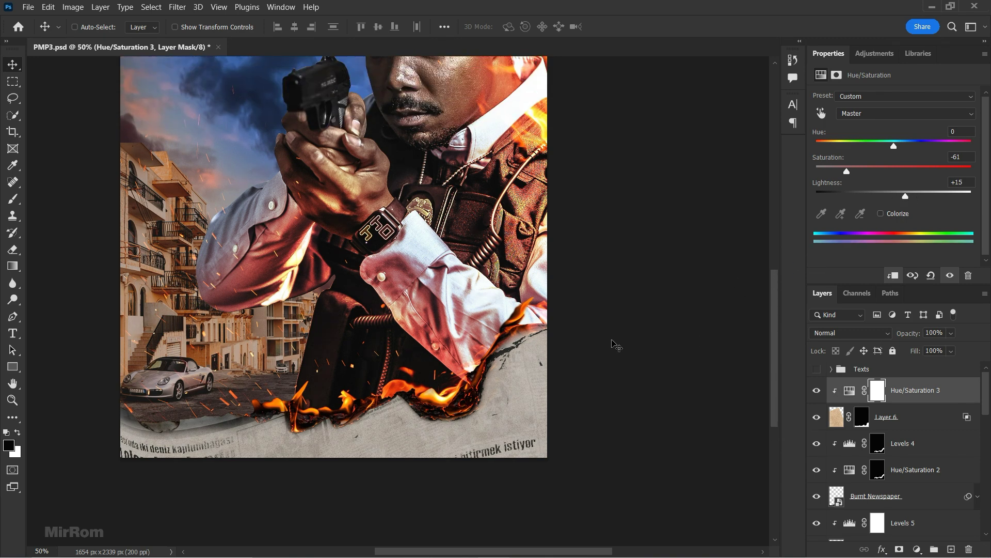
# Add a clipped Levels layer with midtones 0.79 and white point 202
pyautogui.click(874, 56)
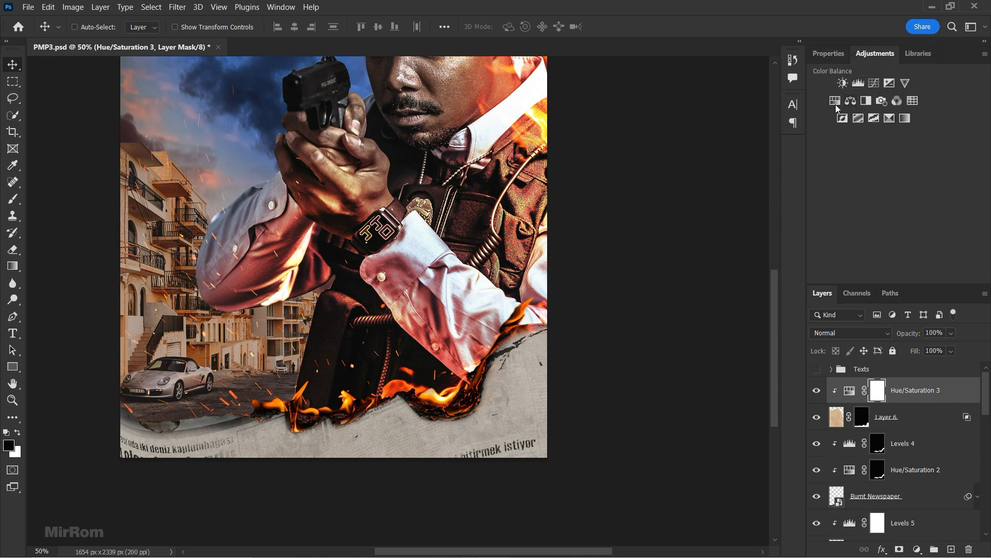
pyautogui.click(835, 105)
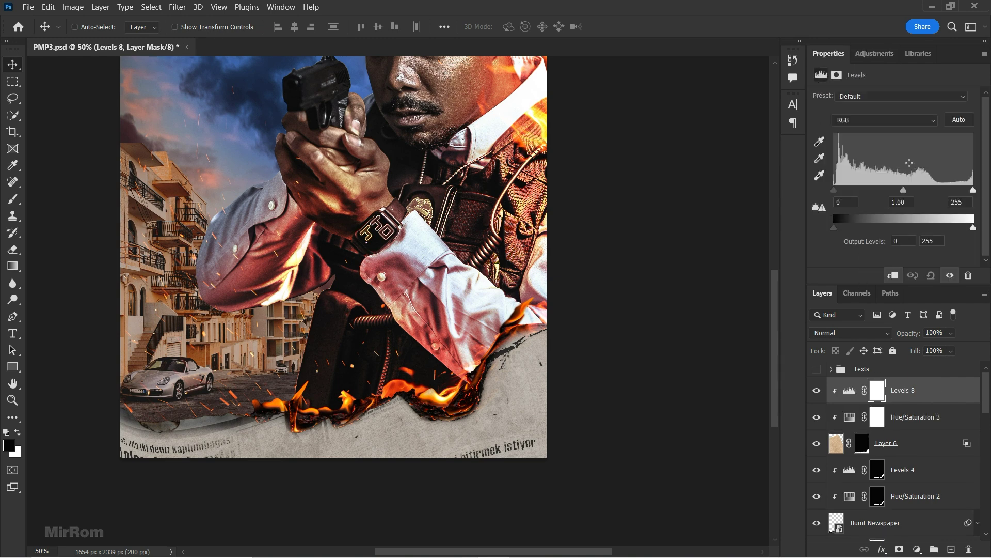
pyautogui.moveTo(900, 189); pyautogui.dragTo(913, 190)
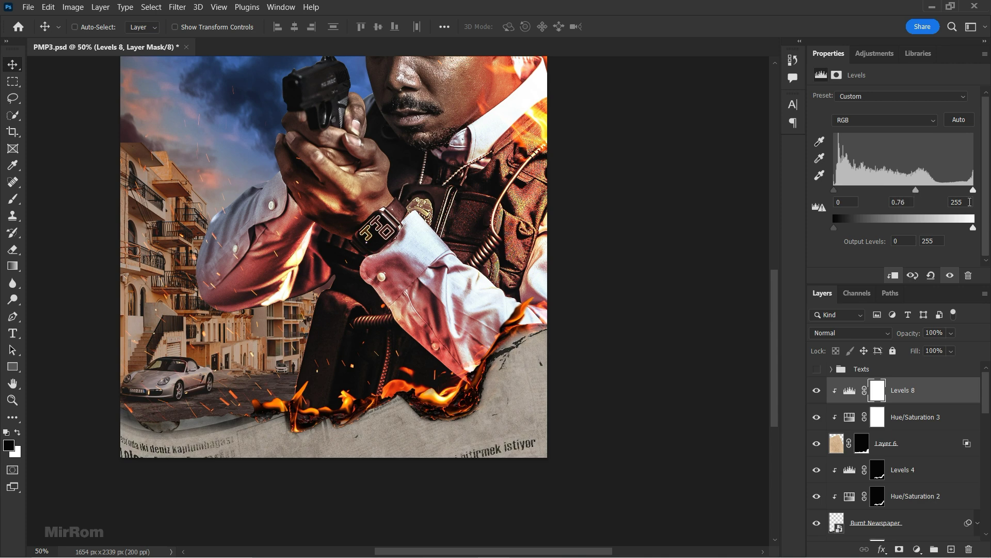
pyautogui.moveTo(973, 192); pyautogui.dragTo(945, 192)
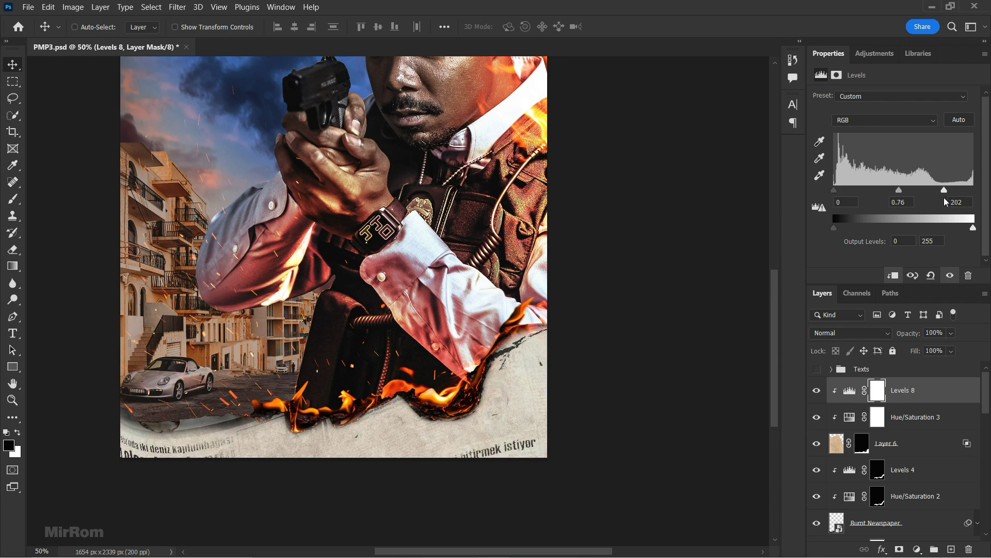
pyautogui.scroll(2, 910, 202)
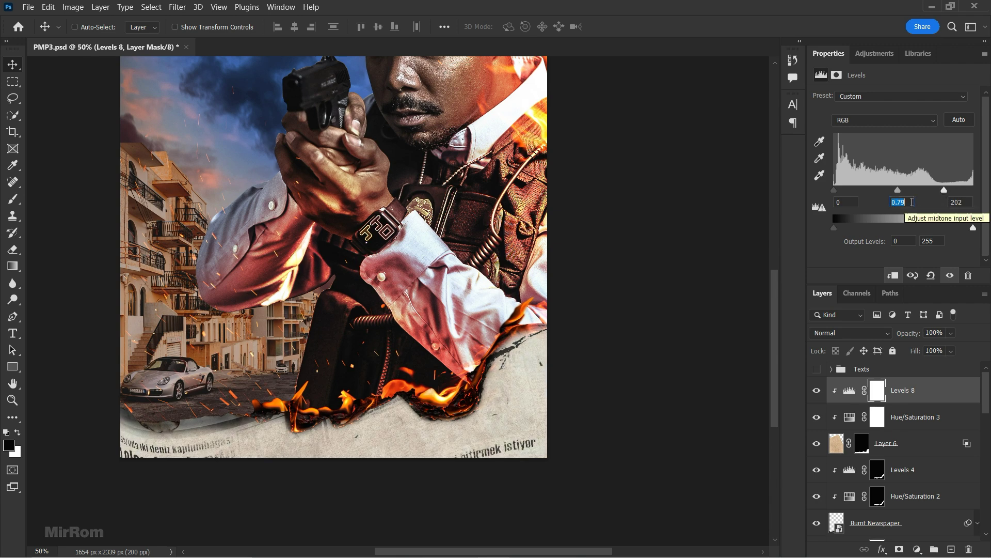
pyautogui.click(912, 202)
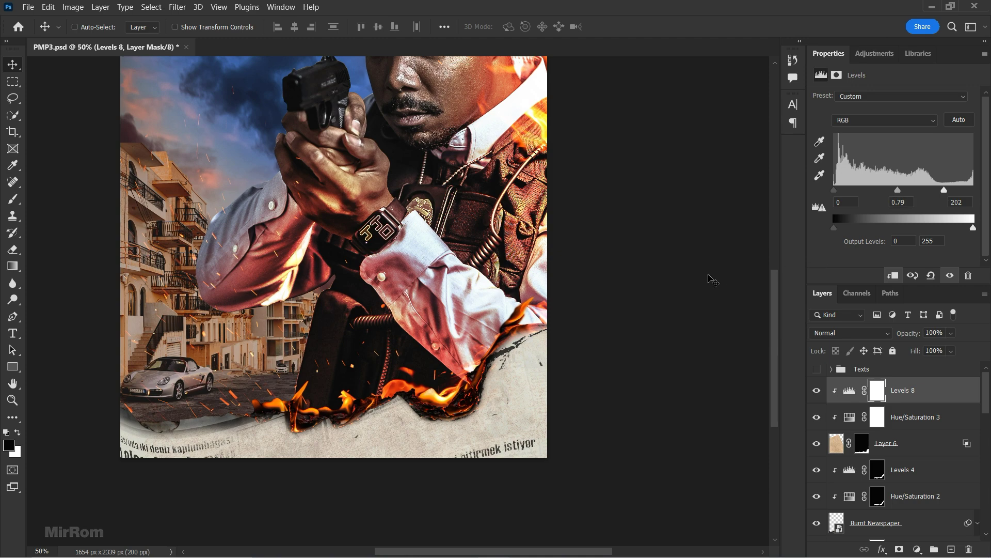
pyautogui.hotkey('ctrl', '-')
# Save, stamp visible layers into Layer 7 as a smart object, and open Camera Raw Filter
pyautogui.hotkey('ctrl', '2')
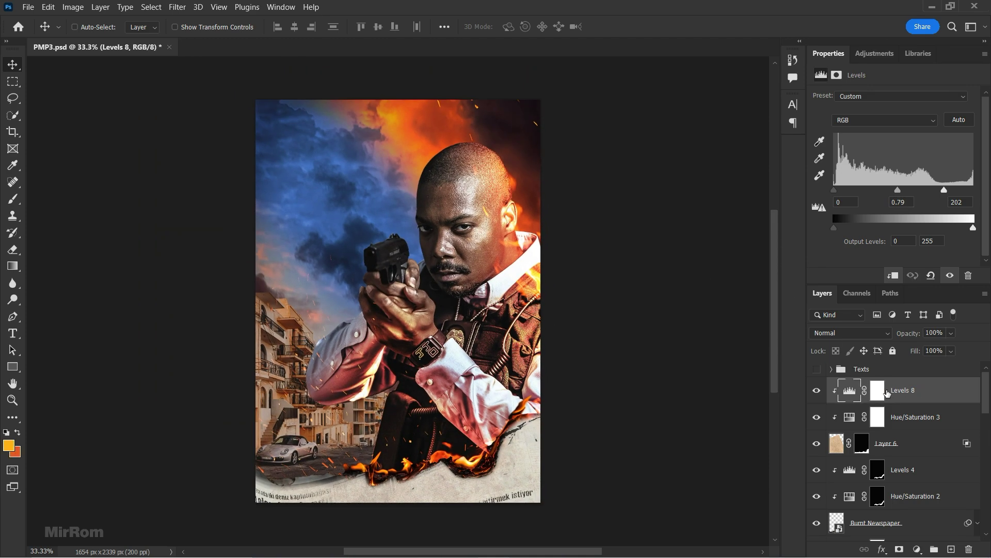
pyautogui.hotkey('ctrl', 's')
pyautogui.hotkey('ctrl', 'shift', 'alt', 'e')
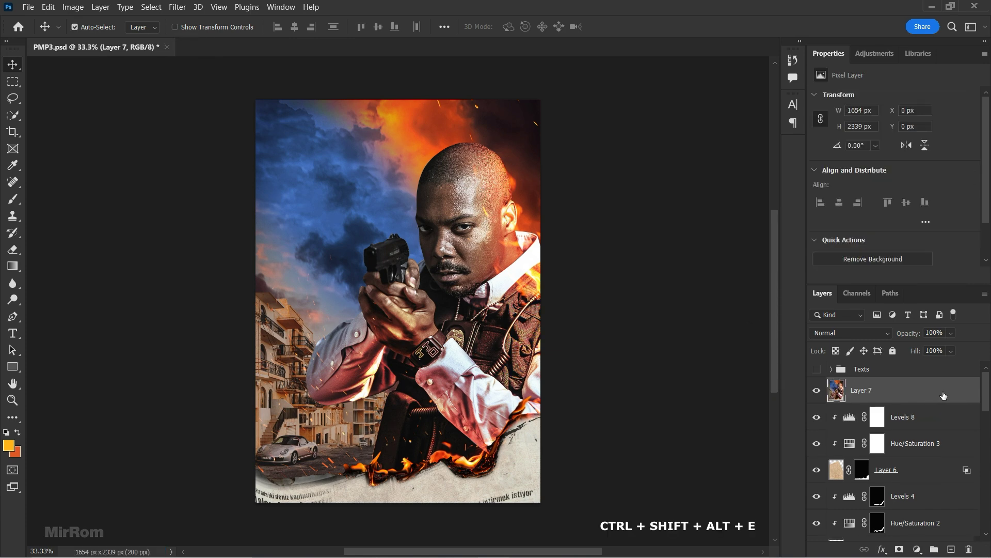
pyautogui.click(985, 293)
pyautogui.click(885, 339)
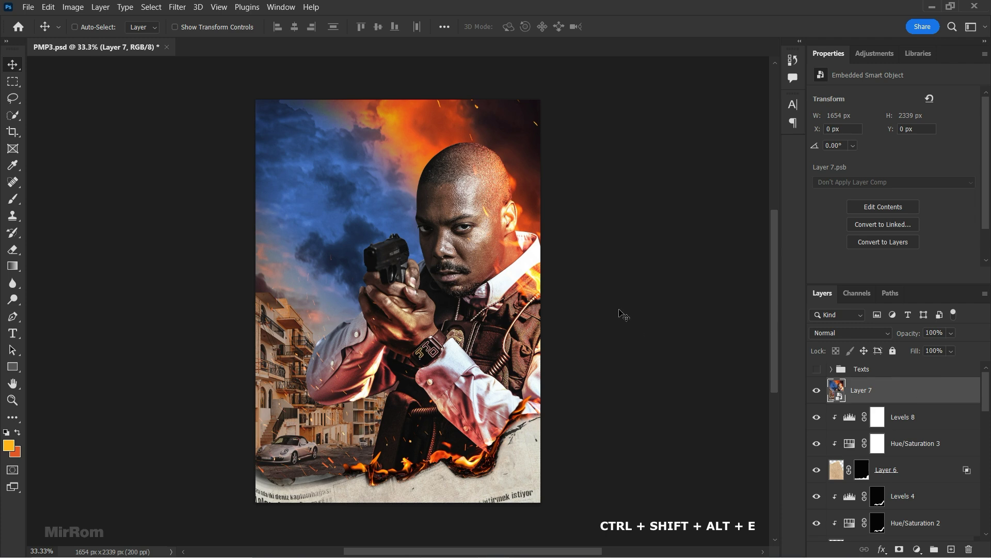
pyautogui.click(177, 7)
pyautogui.click(196, 72)
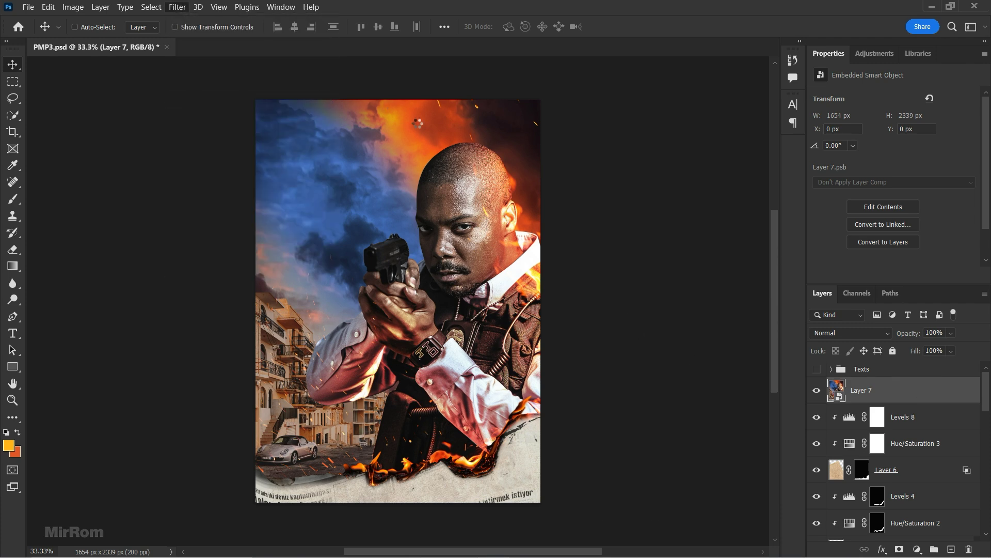
# In Camera Raw Basic, set Highlights to -22 and Shadows to +18
pyautogui.click(522, 288)
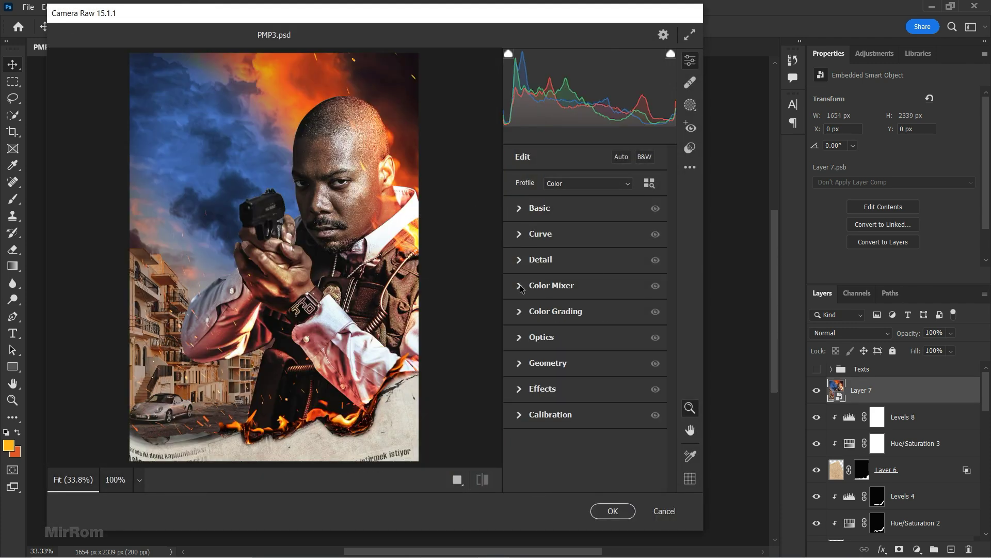
pyautogui.click(534, 209)
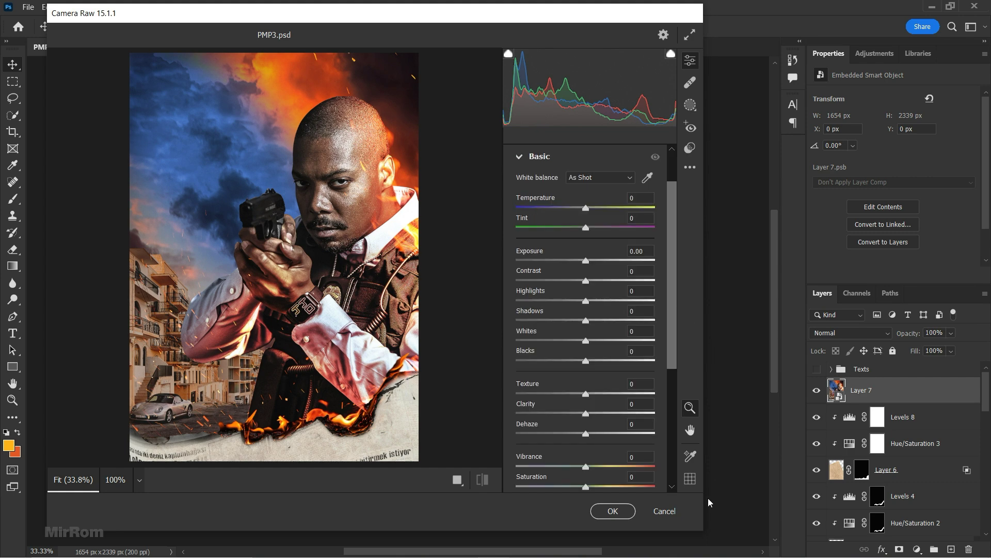
pyautogui.moveTo(709, 503); pyautogui.dragTo(781, 502)
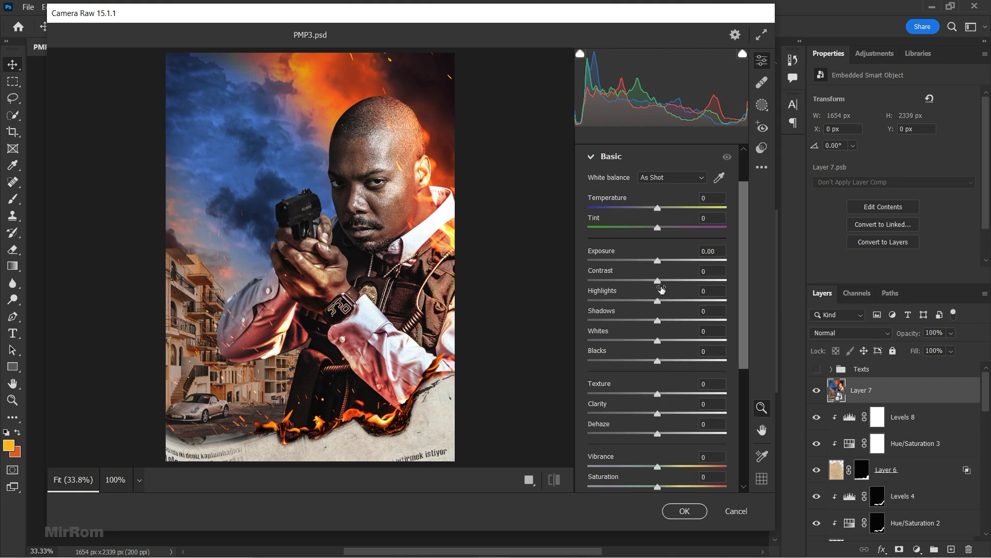
pyautogui.click(761, 35)
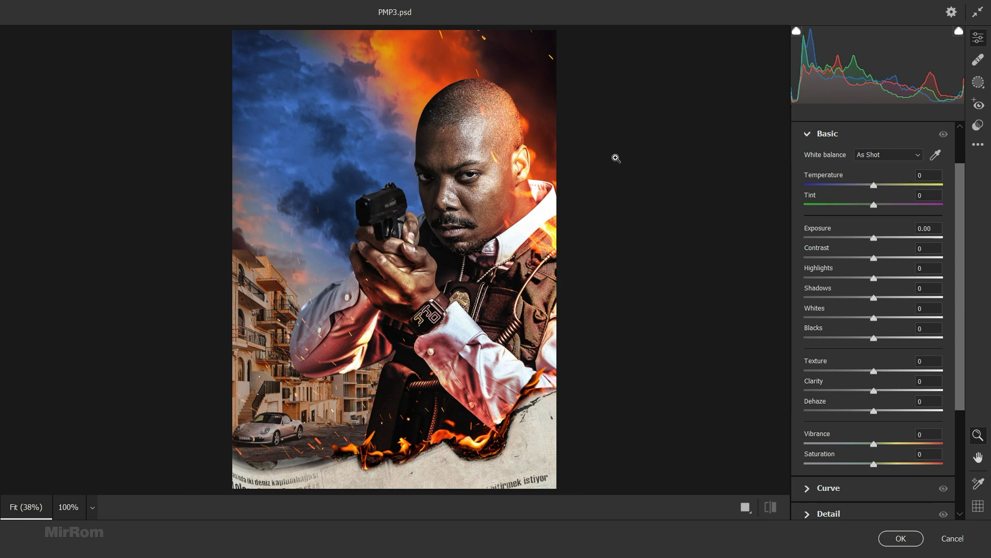
pyautogui.moveTo(874, 278)
pyautogui.mouseDown()
pyautogui.moveTo(846, 284)
pyautogui.moveTo(888, 304)
pyautogui.mouseUp()
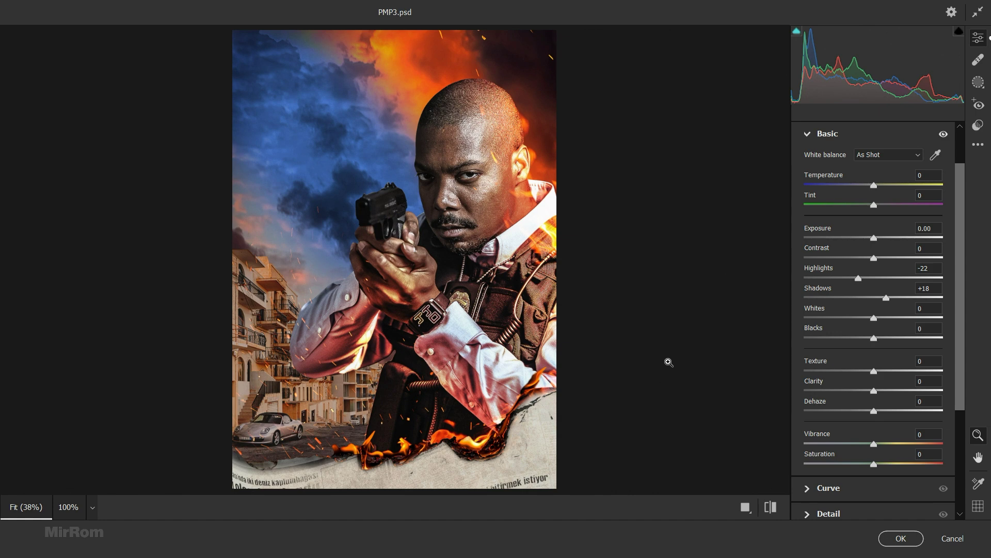
pyautogui.click(823, 133)
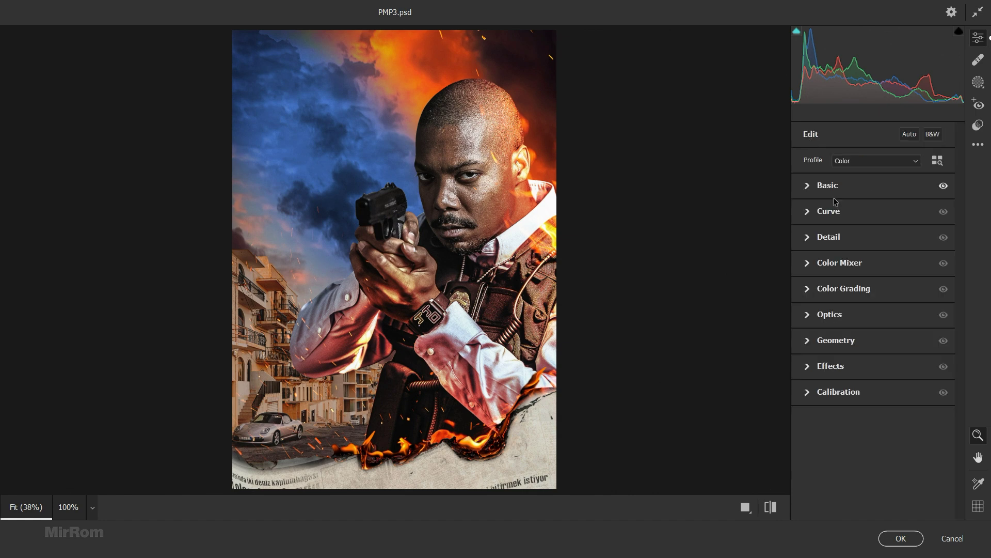
# Color-grade highlights yellow (H55 S51) and shadows blue (H225 S75)
pyautogui.click(844, 288)
pyautogui.click(901, 195)
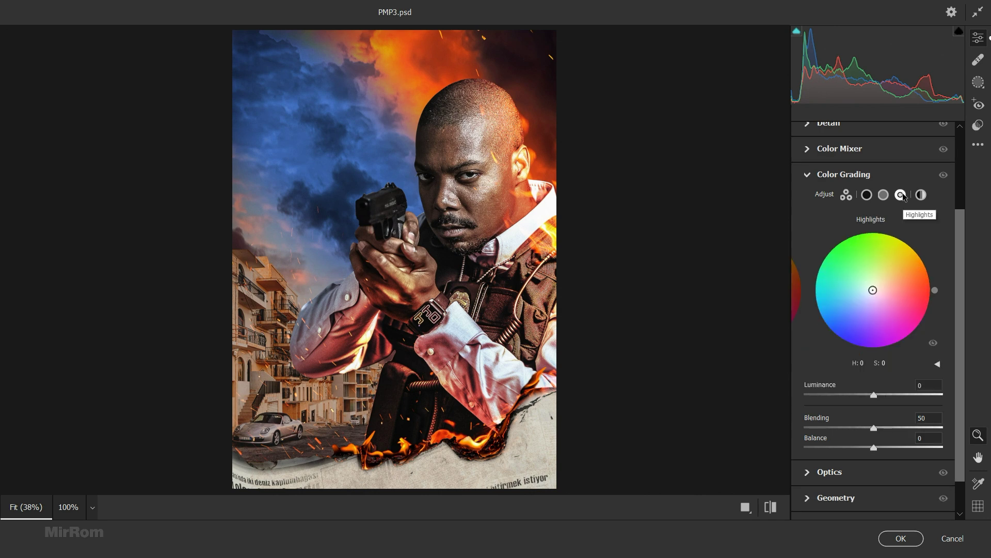
pyautogui.moveTo(872, 290); pyautogui.dragTo(886, 276)
pyautogui.moveTo(916, 245); pyautogui.dragTo(913, 239)
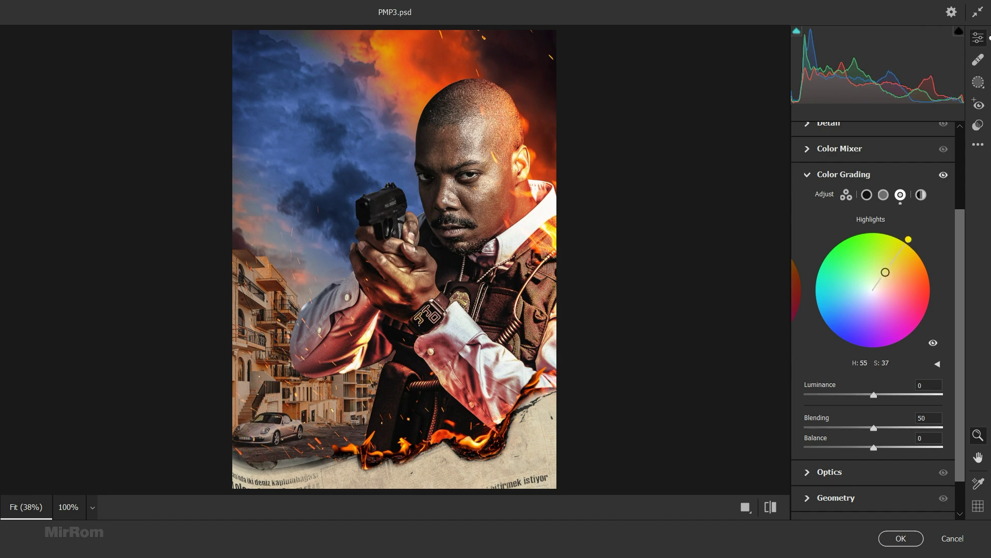
pyautogui.moveTo(885, 272); pyautogui.dragTo(889, 267)
pyautogui.click(867, 195)
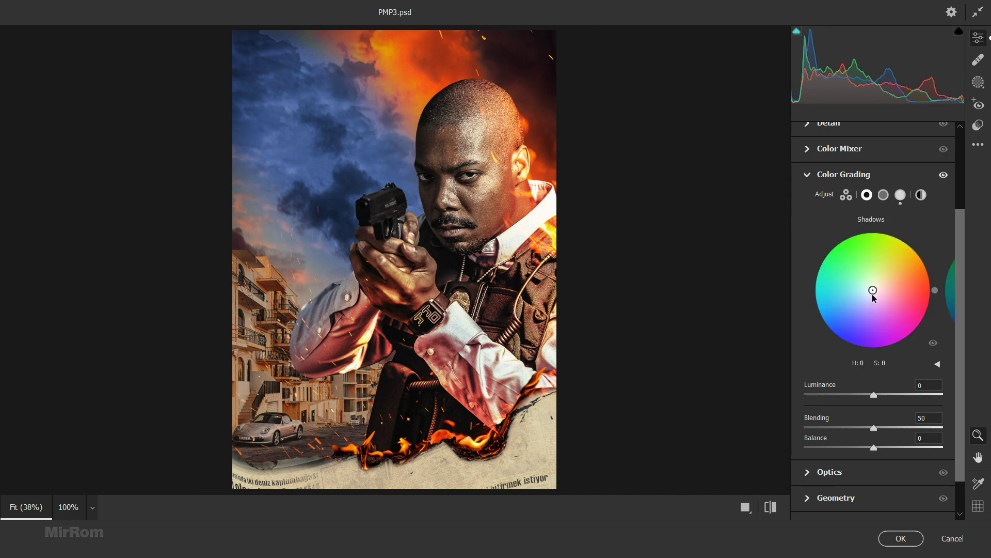
pyautogui.moveTo(872, 294); pyautogui.dragTo(830, 336)
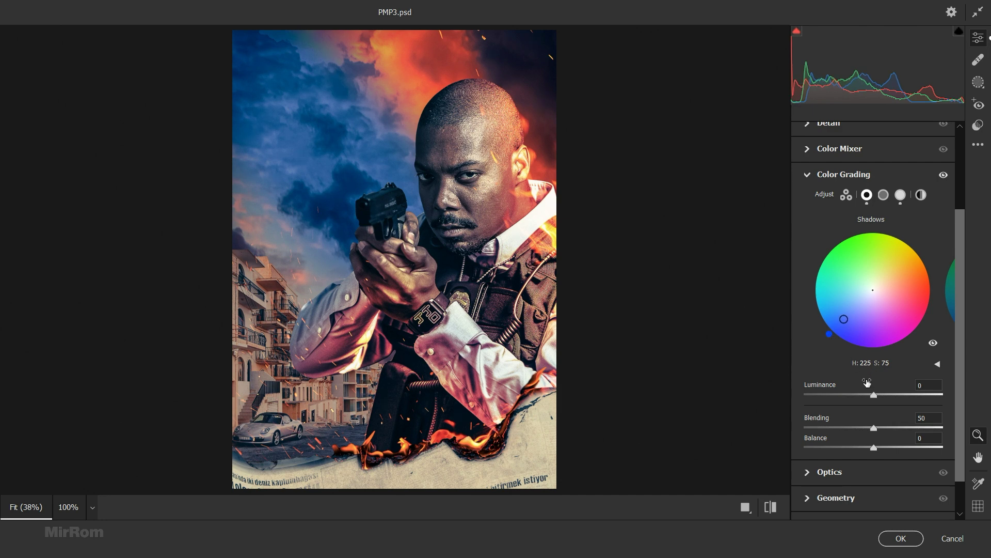
# Set Camera Raw grain to 29 and apply the filter to Layer 7
pyautogui.click(808, 175)
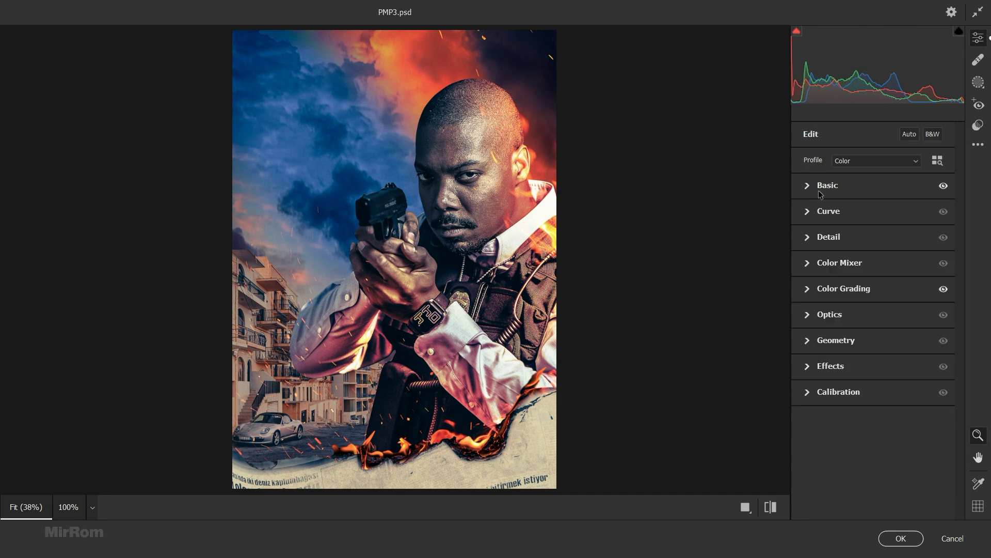
pyautogui.click(830, 366)
pyautogui.click(485, 153)
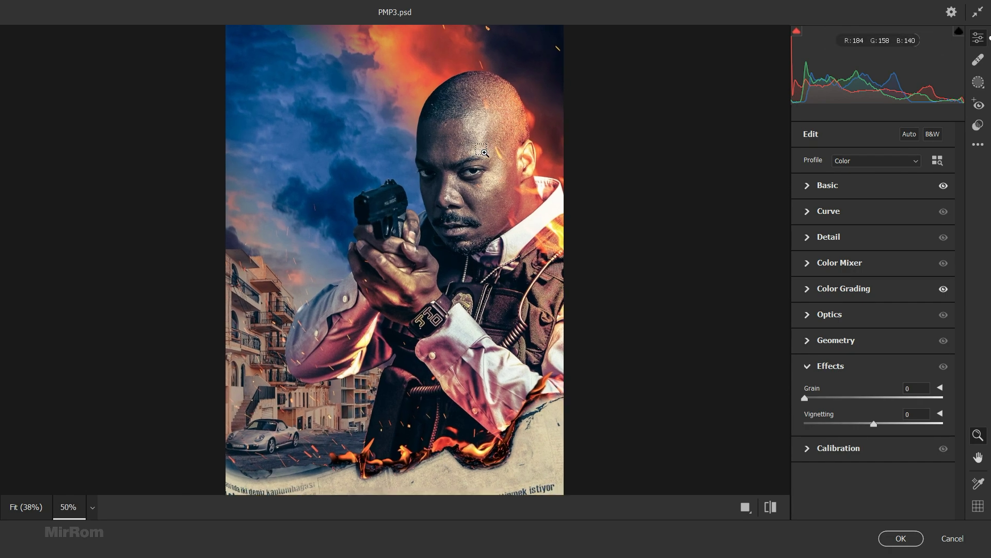
pyautogui.press('p')
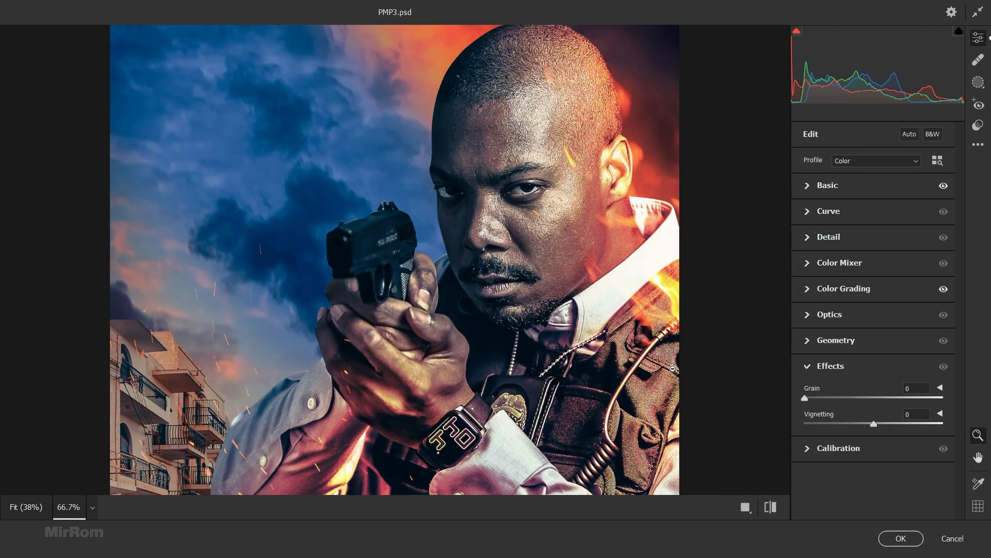
pyautogui.press('p')
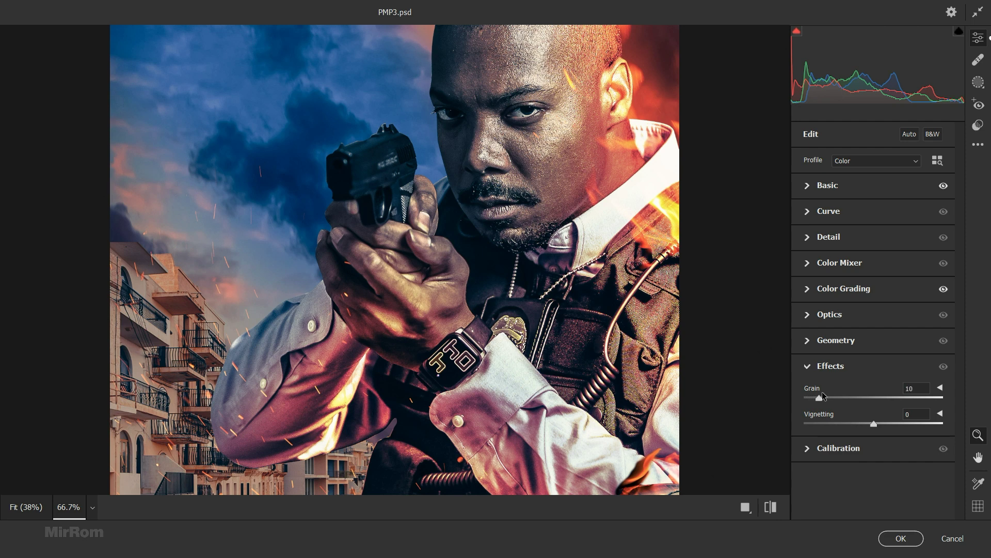
pyautogui.moveTo(823, 396); pyautogui.dragTo(851, 396)
pyautogui.scroll(-5, 584, 392)
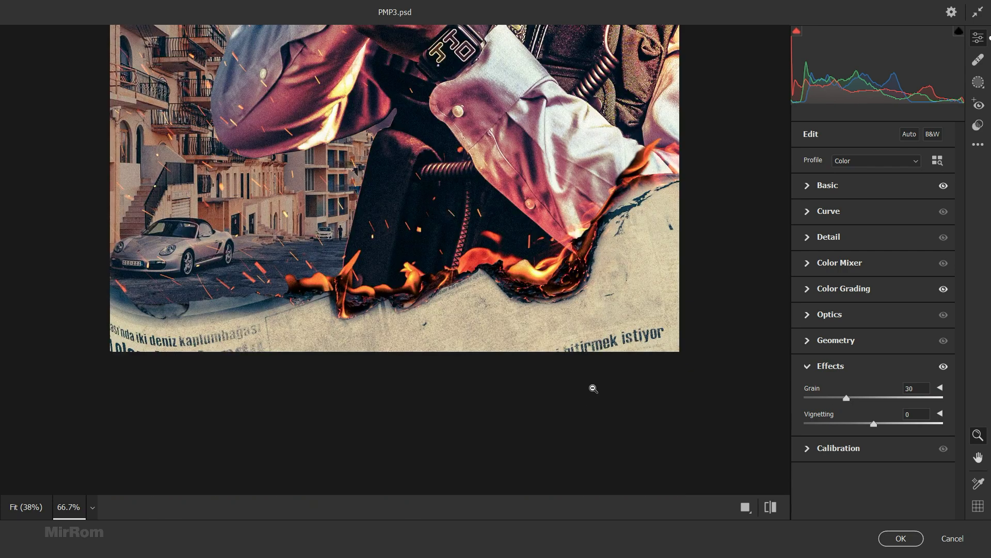
pyautogui.scroll(7, 370, 390)
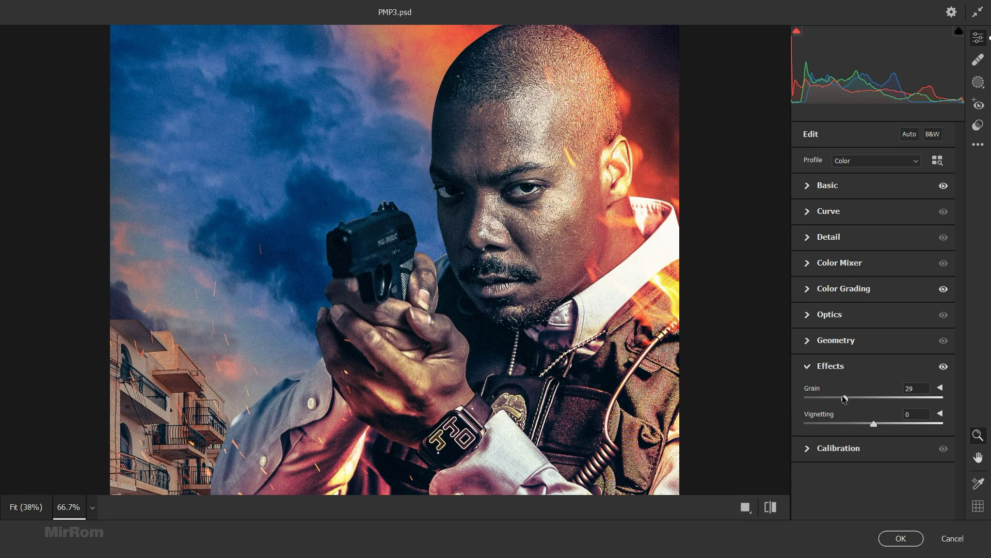
pyautogui.hotkey('ctrl', '-')
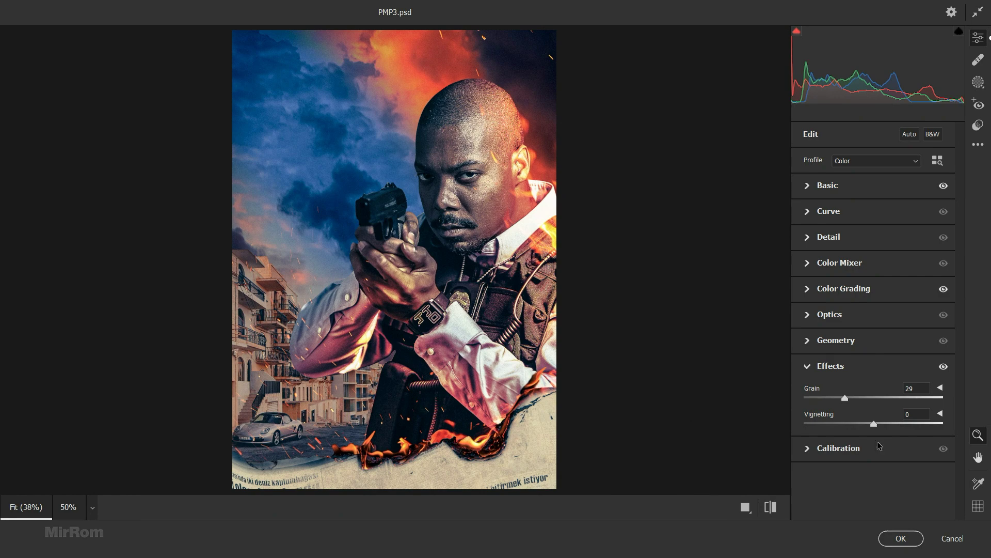
pyautogui.click(901, 538)
# Collapse the smart filter list and add a Color Lookup layer using the 3Strip.look LUT
pyautogui.click(977, 391)
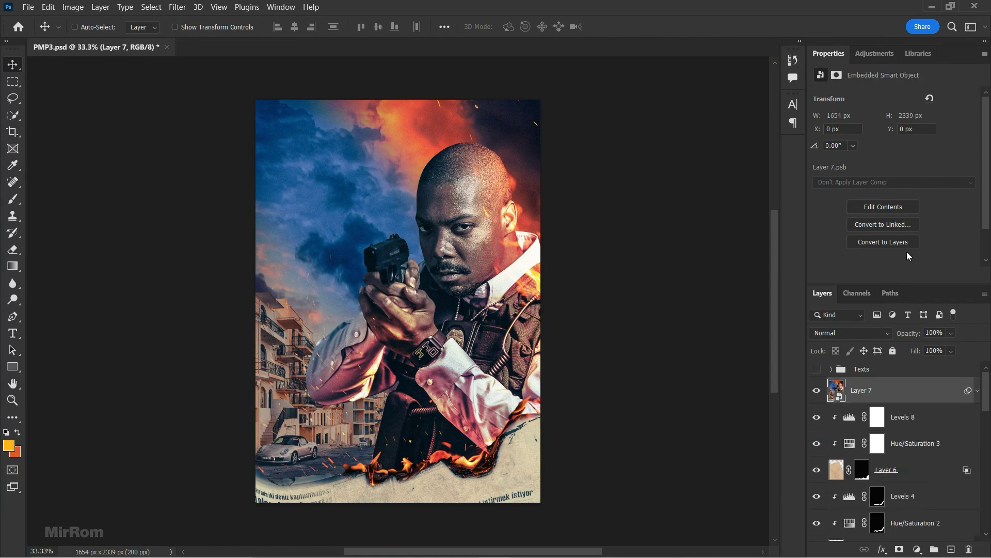
pyautogui.click(882, 54)
pyautogui.click(913, 104)
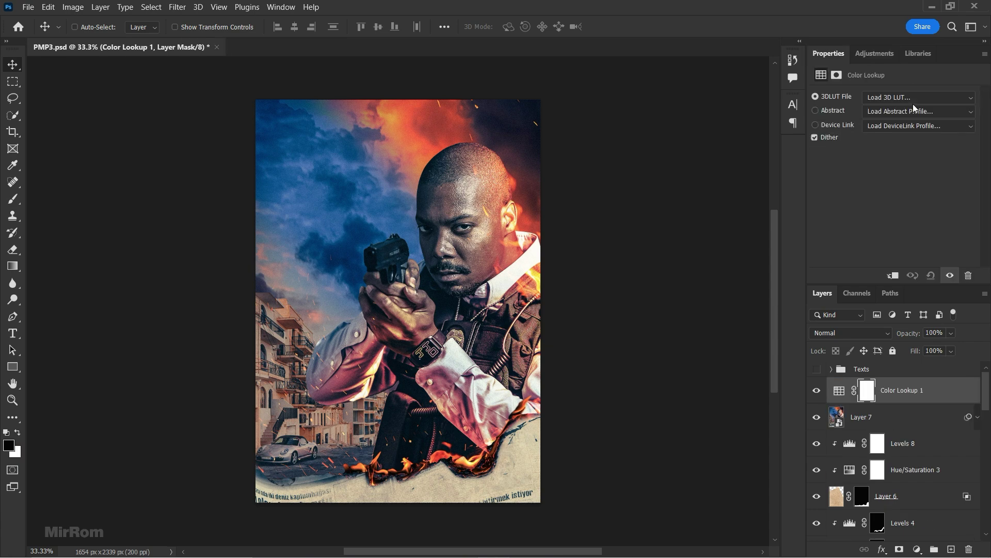
pyautogui.click(904, 99)
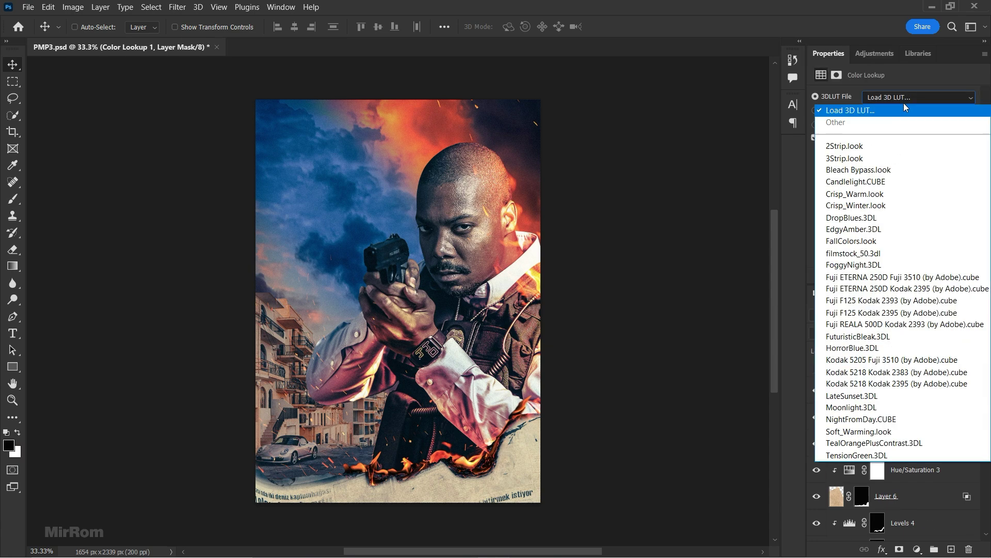
pyautogui.click(887, 159)
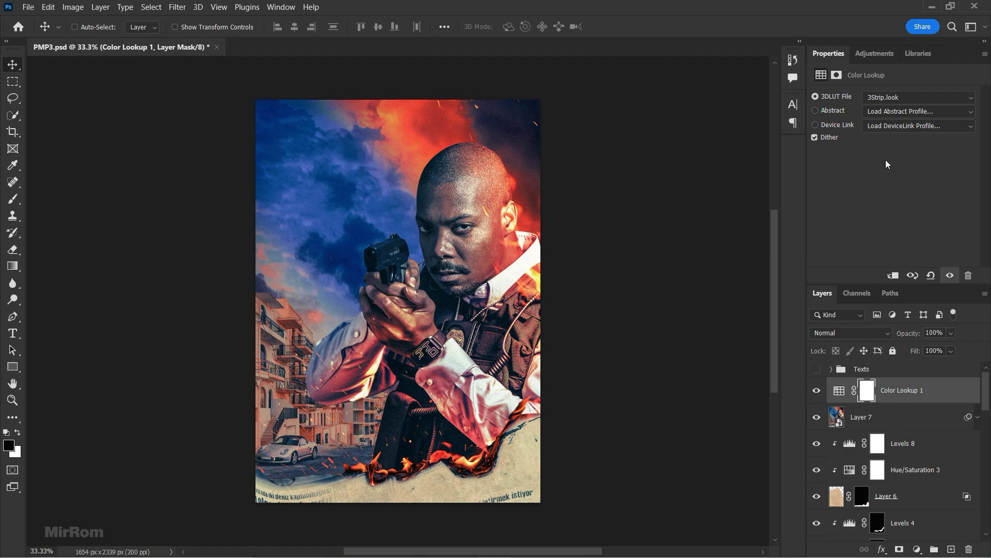
# Add a second Color Lookup layer using the DropBlues.3DL LUT
pyautogui.click(898, 54)
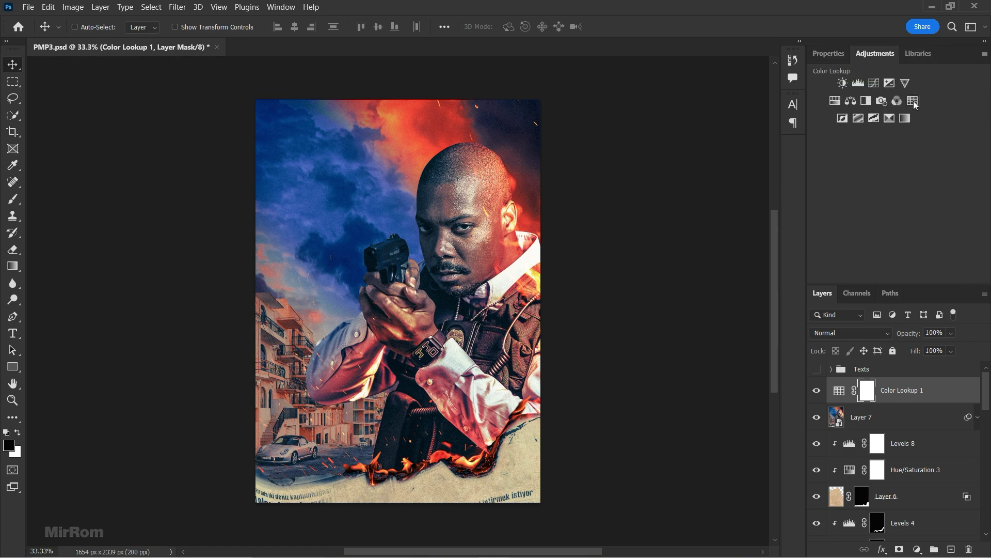
pyautogui.click(913, 101)
pyautogui.click(900, 103)
pyautogui.click(872, 215)
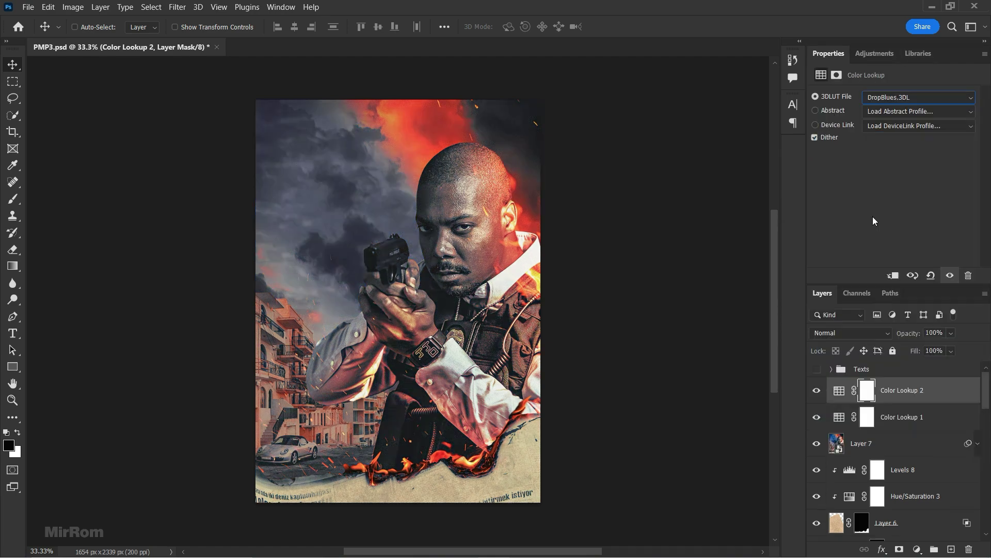
# Invert the Color Lookup 2 mask to black and set up a large white brush
pyautogui.click(867, 393)
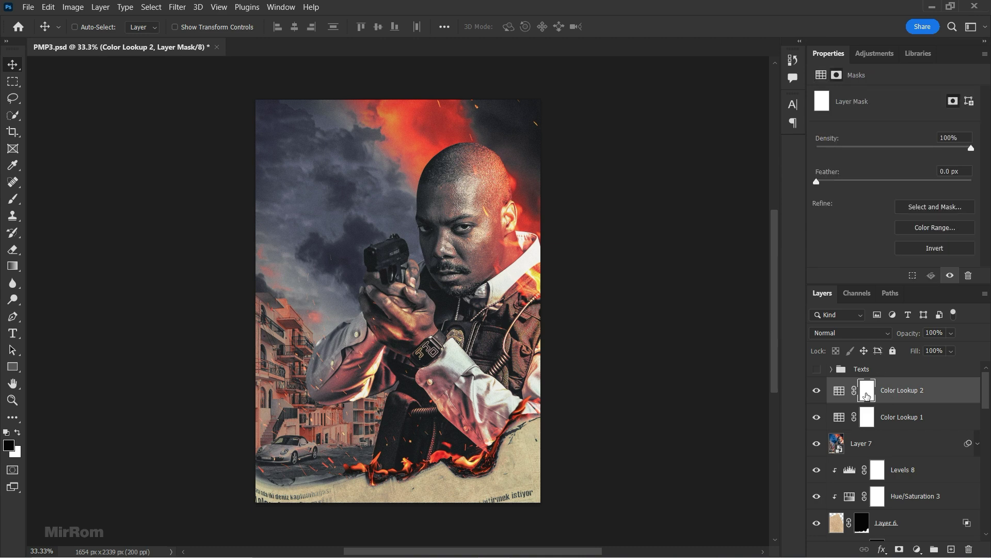
pyautogui.hotkey('ctrl', 'i')
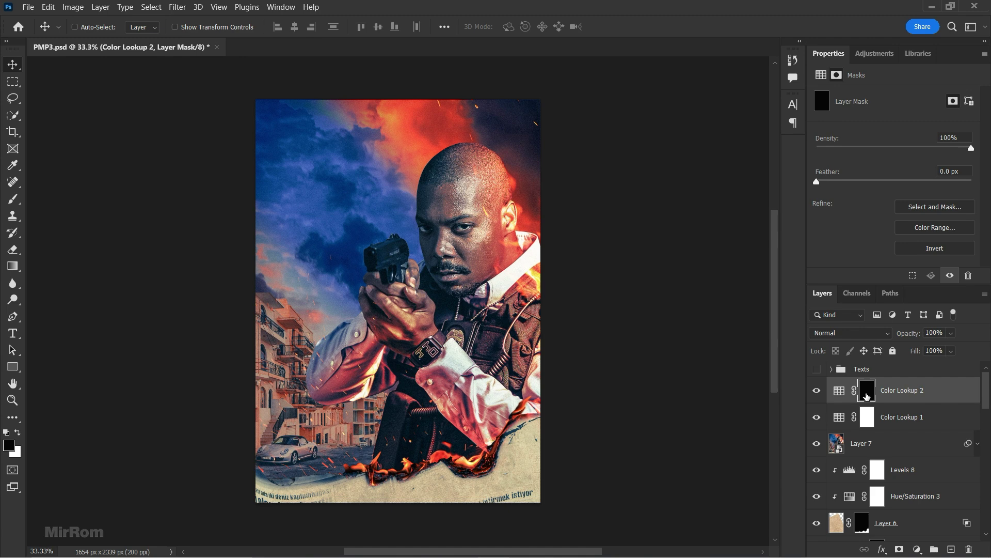
pyautogui.click(17, 432)
pyautogui.press('b')
pyautogui.press(']')
pyautogui.press(']')
pyautogui.press(']')
pyautogui.press(']')
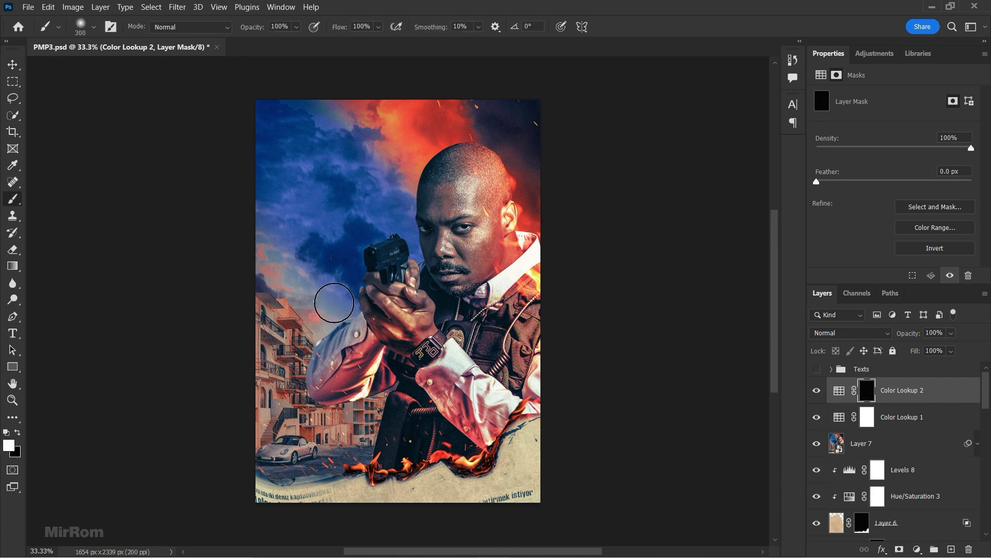
pyautogui.press(']')
pyautogui.press(']')
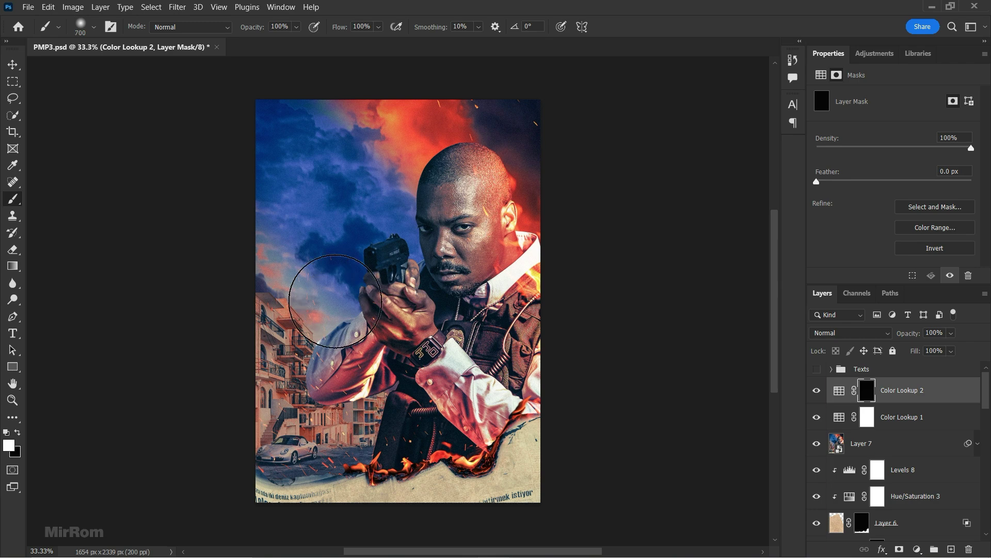
pyautogui.press(']')
pyautogui.press(']')
# Load the officer's selection from the Model layer and target the Color Lookup 2 mask
pyautogui.scroll(1, 462, 287)
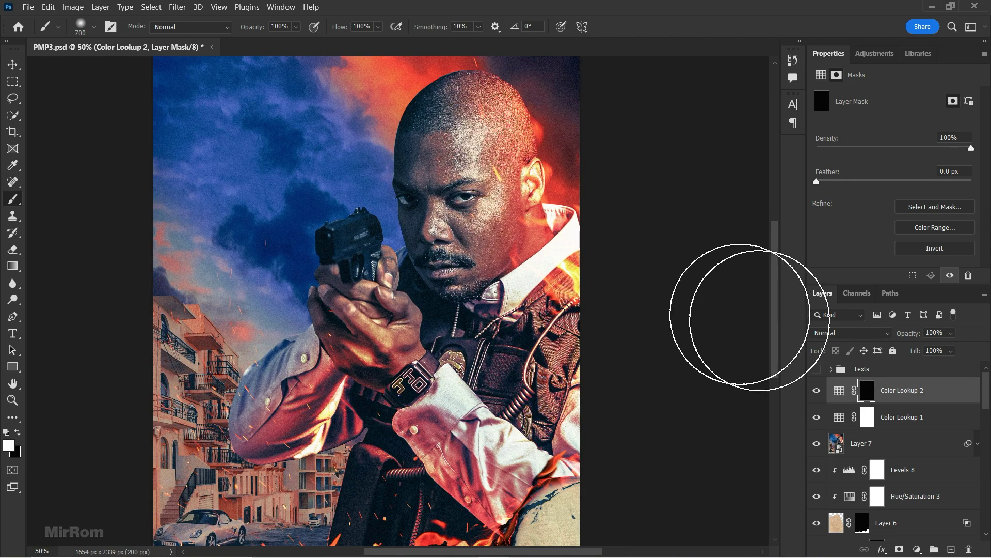
pyautogui.scroll(-3, 880, 463)
pyautogui.scroll(-3, 880, 463)
pyautogui.scroll(-2, 880, 463)
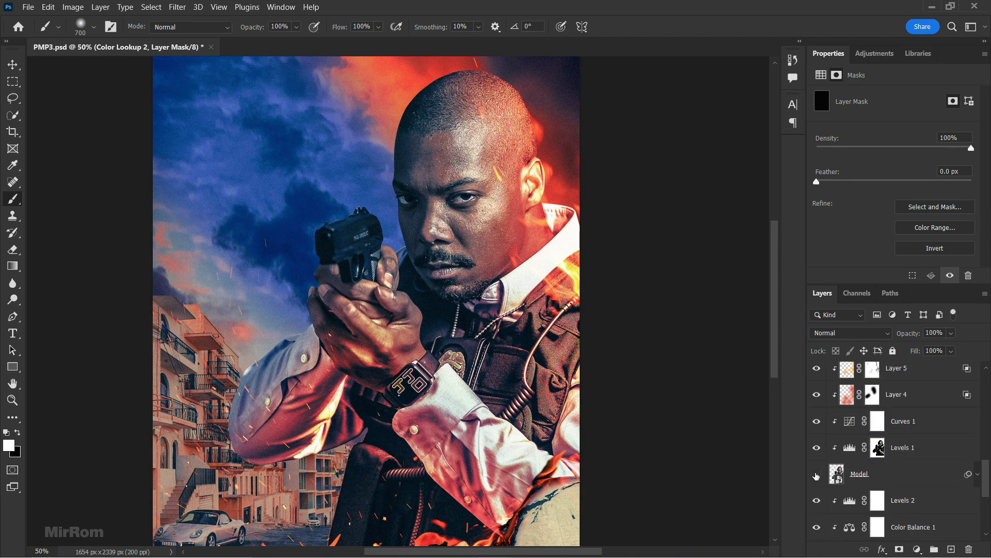
pyautogui.keyDown('ctrl'); pyautogui.click(838, 478); pyautogui.keyUp('ctrl')
pyautogui.scroll(5, 838, 465)
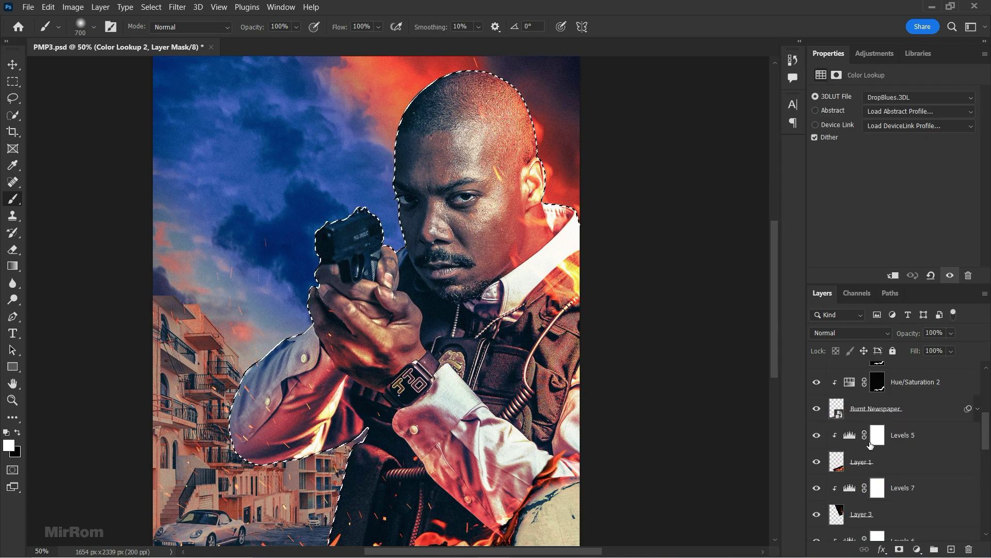
pyautogui.scroll(3, 838, 465)
pyautogui.click(867, 390)
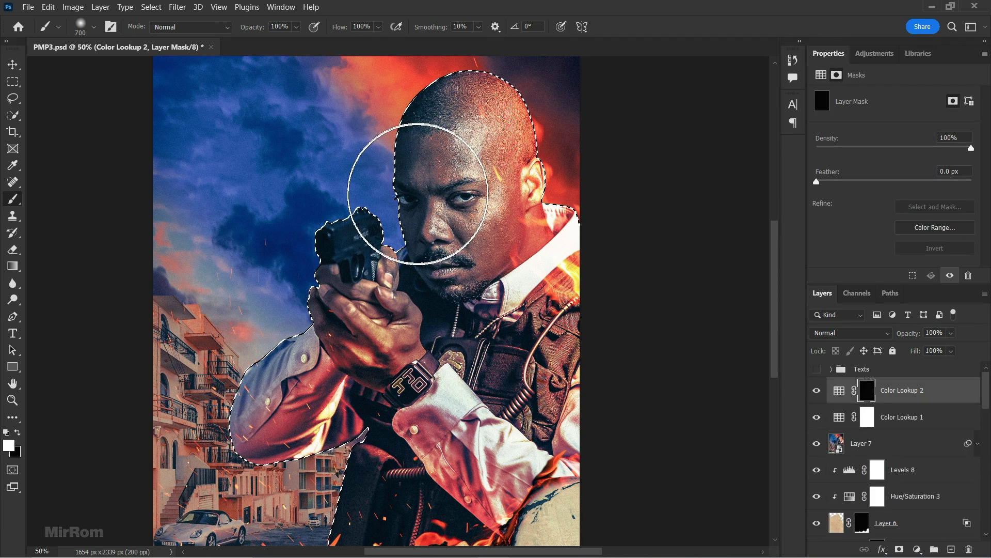
# Paint white over the officer's head, face, vest and holster, then deselect
pyautogui.scroll(1, 428, 155)
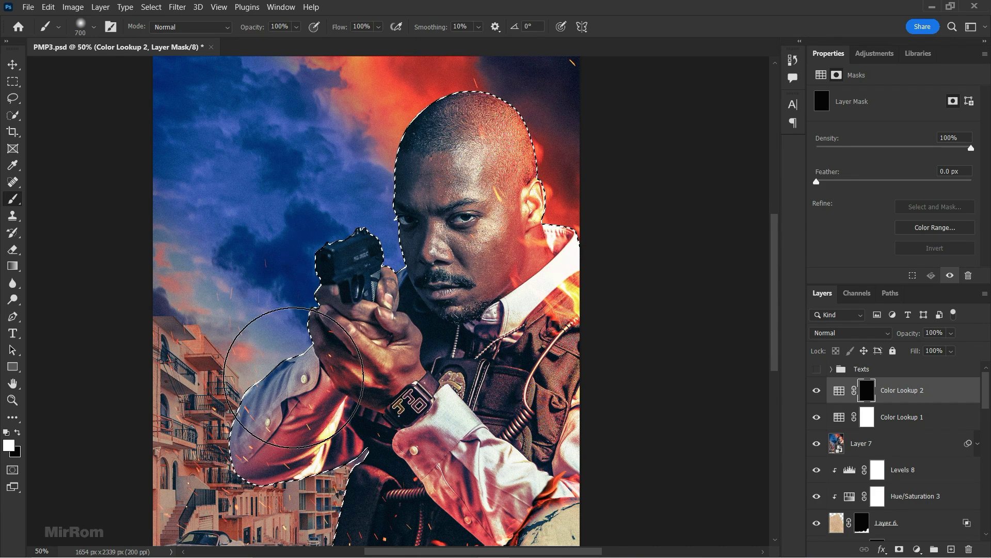
pyautogui.moveTo(399, 262)
pyautogui.mouseDown()
pyautogui.moveTo(421, 310)
pyautogui.moveTo(442, 111)
pyautogui.moveTo(454, 310)
pyautogui.moveTo(464, 327)
pyautogui.moveTo(445, 362)
pyautogui.mouseUp()
pyautogui.scroll(-1, 444, 361)
pyautogui.scroll(-4, 373, 373)
pyautogui.moveTo(373, 373)
pyautogui.mouseDown()
pyautogui.moveTo(343, 409)
pyautogui.moveTo(354, 421)
pyautogui.moveTo(453, 365)
pyautogui.mouseUp()
pyautogui.press('[')
pyautogui.press('[')
pyautogui.press('[')
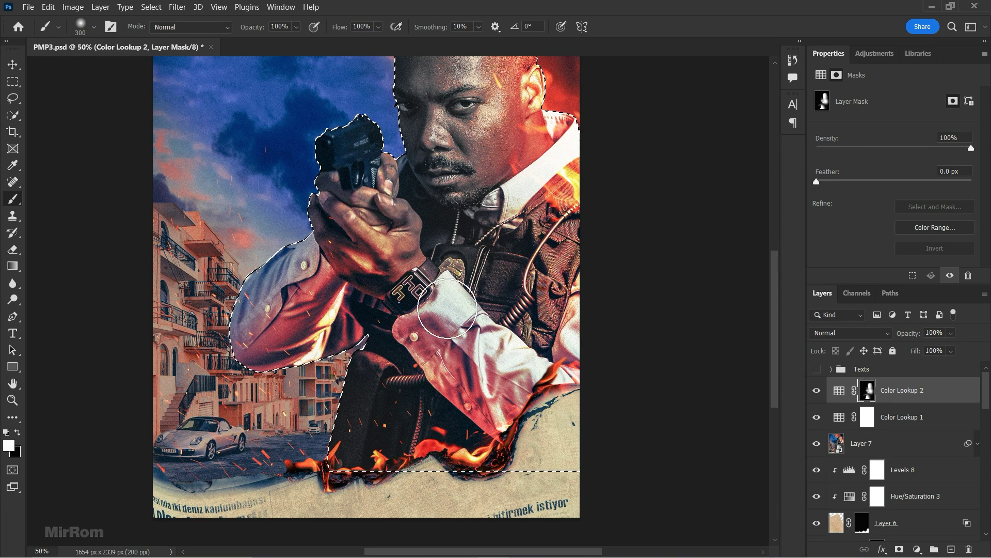
pyautogui.press(']')
pyautogui.press(']')
pyautogui.press(']')
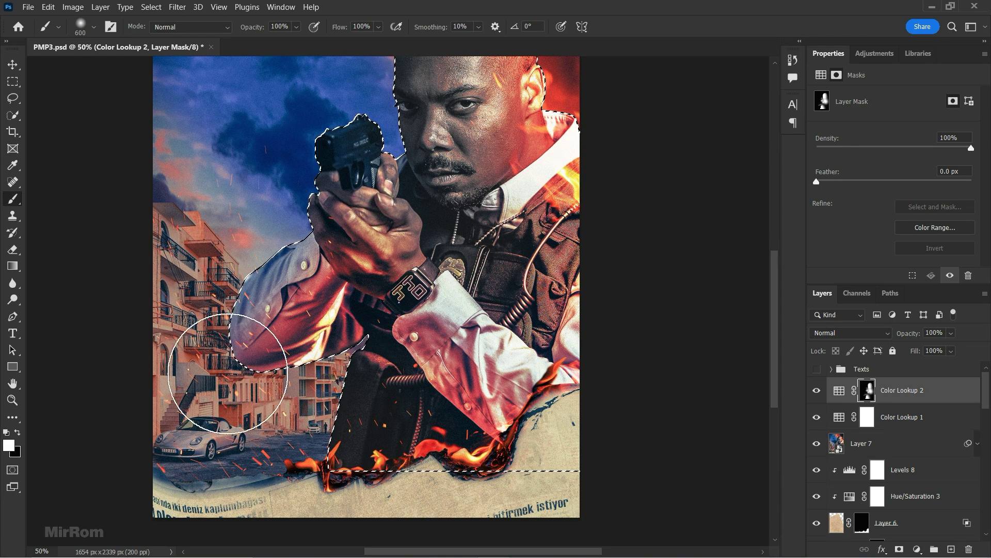
pyautogui.scroll(5, 605, 406)
pyautogui.press('[')
pyautogui.press('[')
pyautogui.press('[')
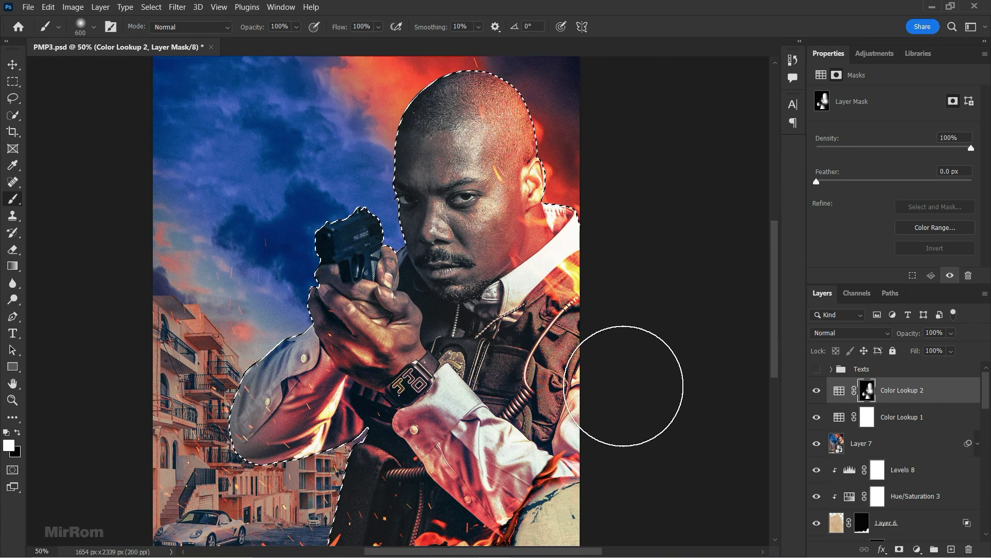
pyautogui.hotkey('ctrl', 'd')
pyautogui.scroll(2, 578, 307)
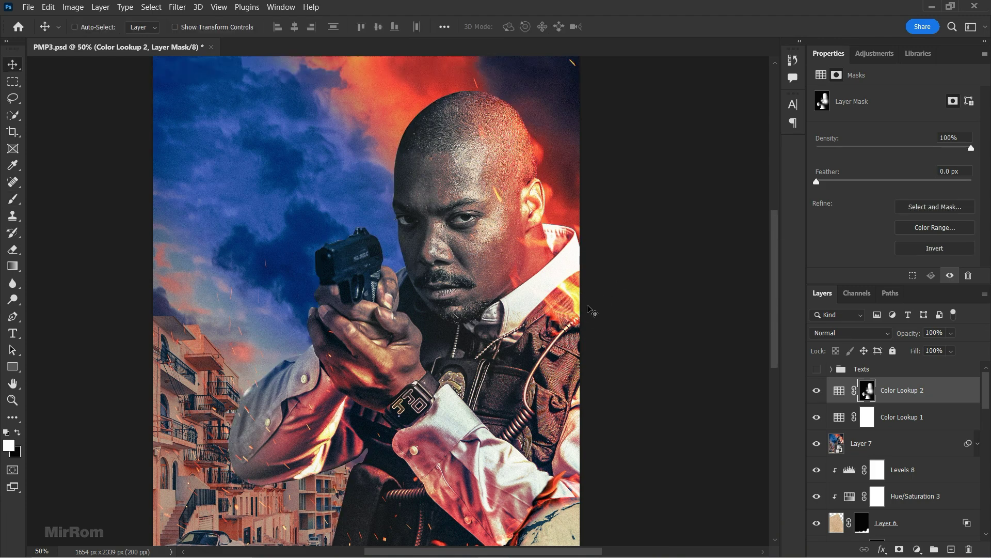
# Add a Color Lookup layer with Crisp_Winter.look and invert its mask to black
pyautogui.press('v')
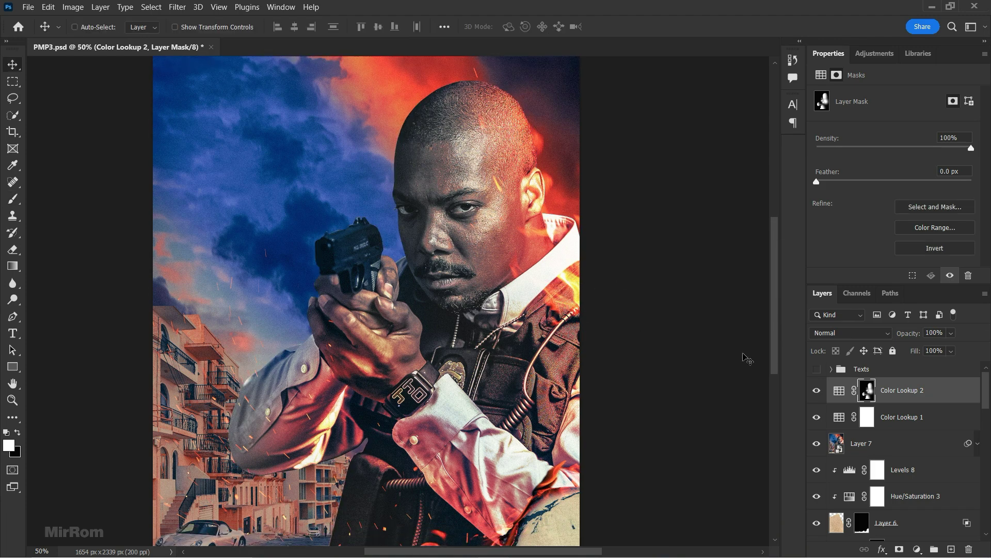
pyautogui.click(839, 391)
pyautogui.click(874, 53)
pyautogui.click(912, 100)
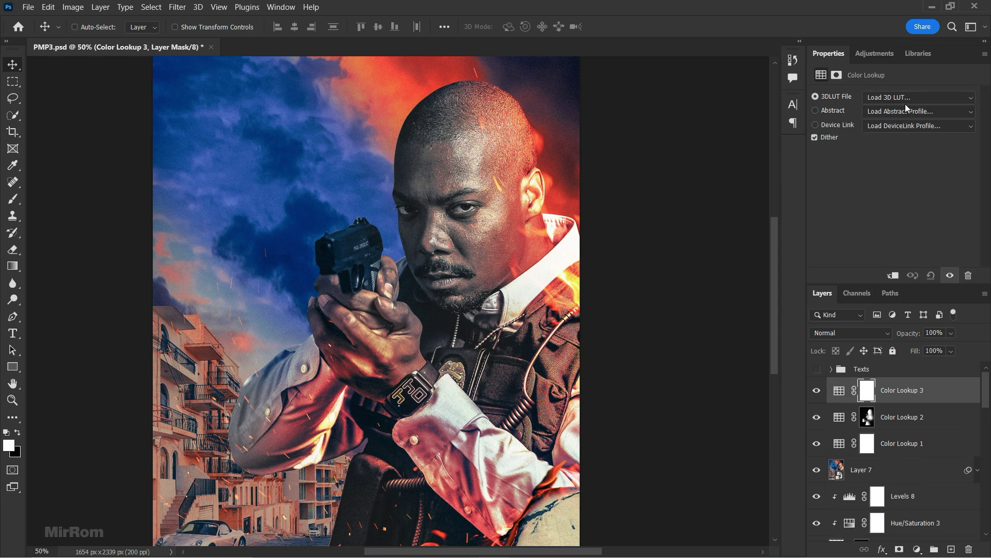
pyautogui.click(891, 202)
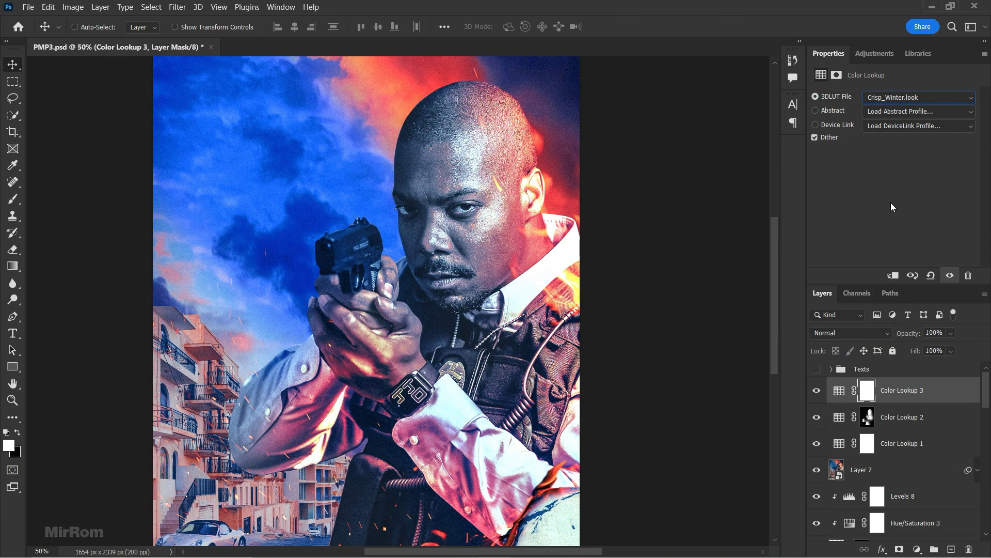
pyautogui.click(867, 391)
pyautogui.hotkey('ctrl', 'i')
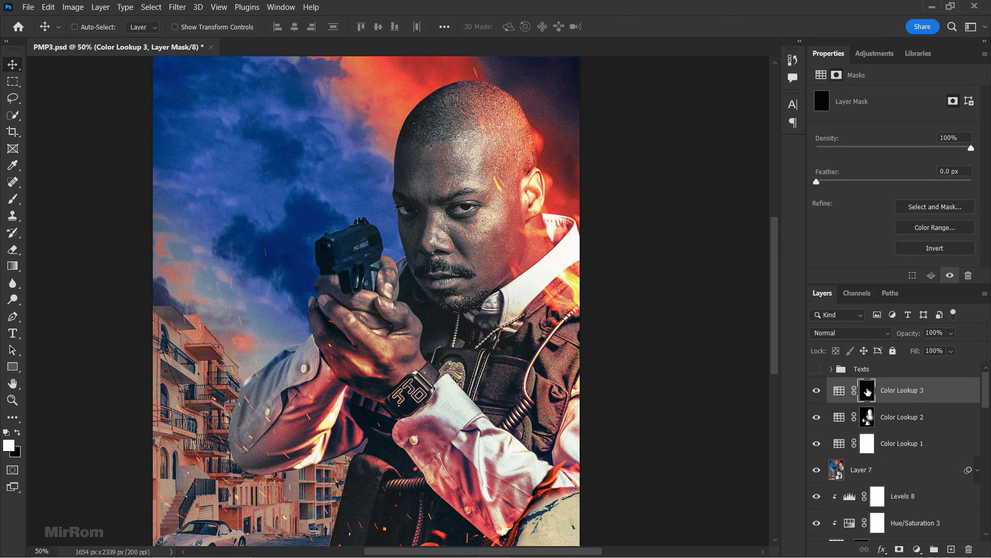
# Load the officer's selection from the Model layer and zoom in on the Color Lookup 3 mask
pyautogui.scroll(-5, 870, 465)
pyautogui.scroll(-3, 870, 485)
pyautogui.scroll(-3, 870, 485)
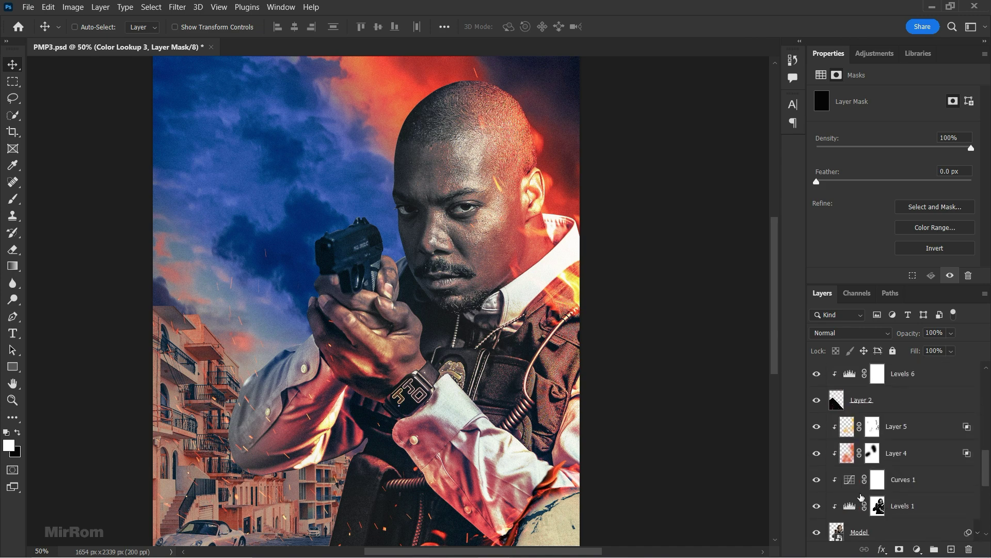
pyautogui.keyDown('ctrl'); pyautogui.click(847, 491); pyautogui.keyUp('ctrl')
pyautogui.scroll(10, 986, 393)
pyautogui.click(867, 391)
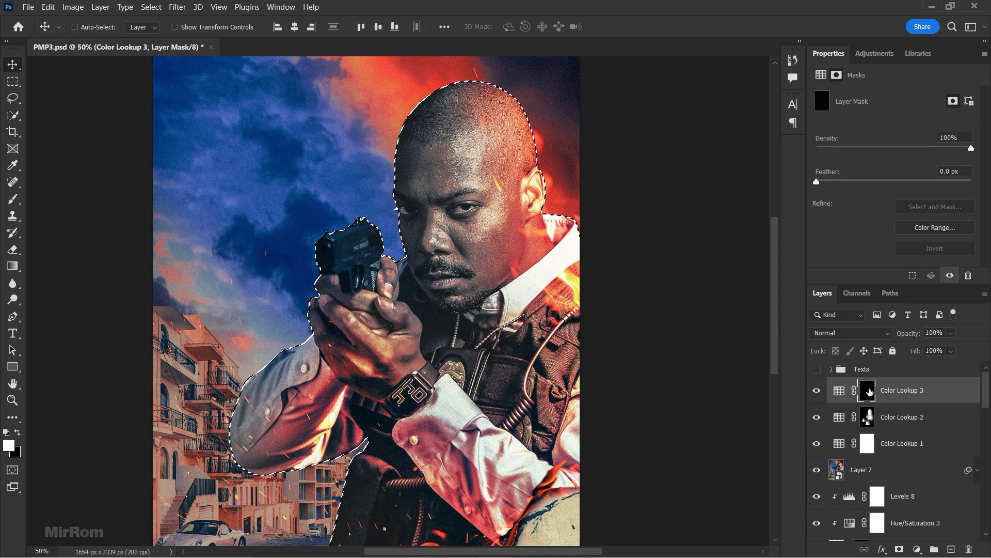
pyautogui.hotkey('ctrl', '+')
# Paint white along the officer's face edge, then deselect and zoom back out
pyautogui.press('b')
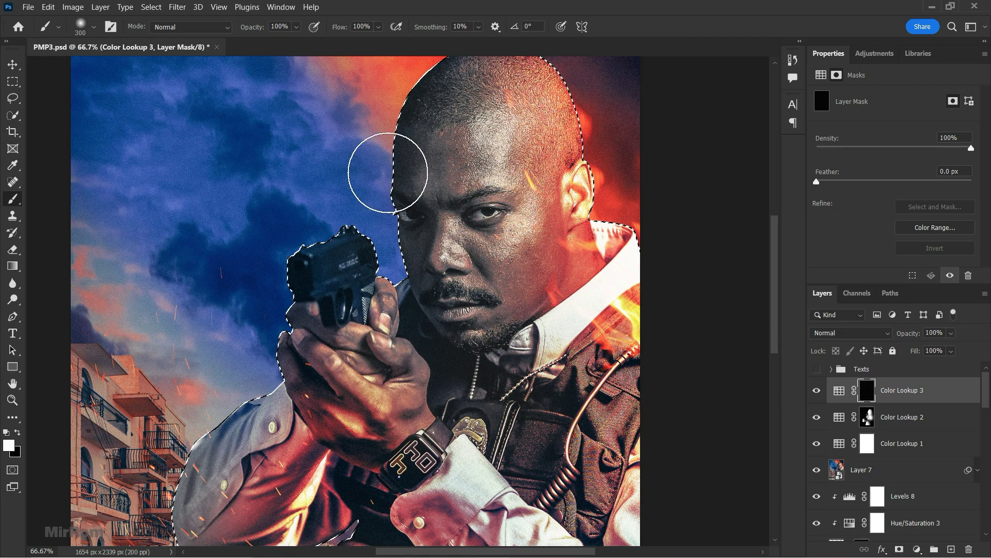
pyautogui.press(']')
pyautogui.press(']')
pyautogui.press(']')
pyautogui.moveTo(399, 242); pyautogui.dragTo(358, 144)
pyautogui.press('[')
pyautogui.press('[')
pyautogui.press('[')
pyautogui.press('[')
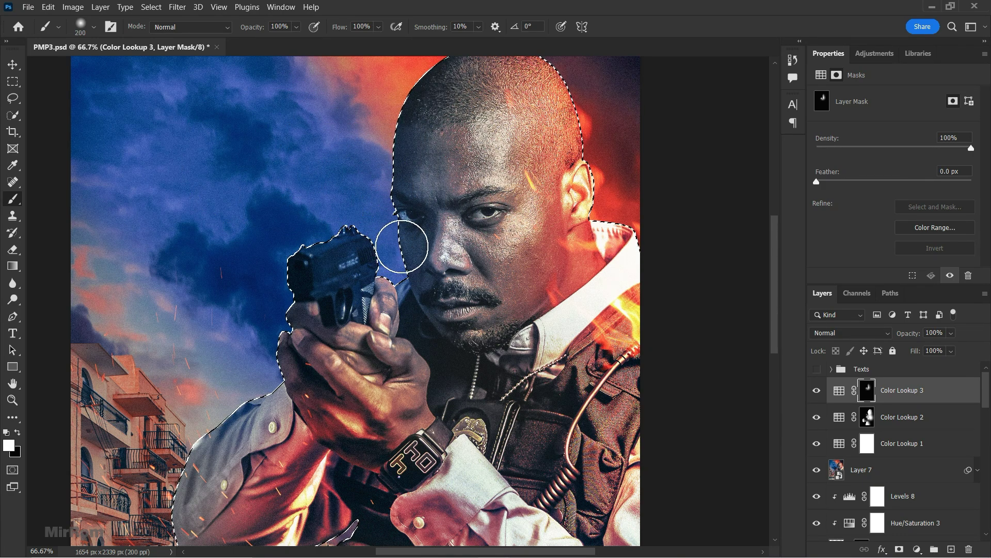
pyautogui.press(']')
pyautogui.press(']')
pyautogui.press(']')
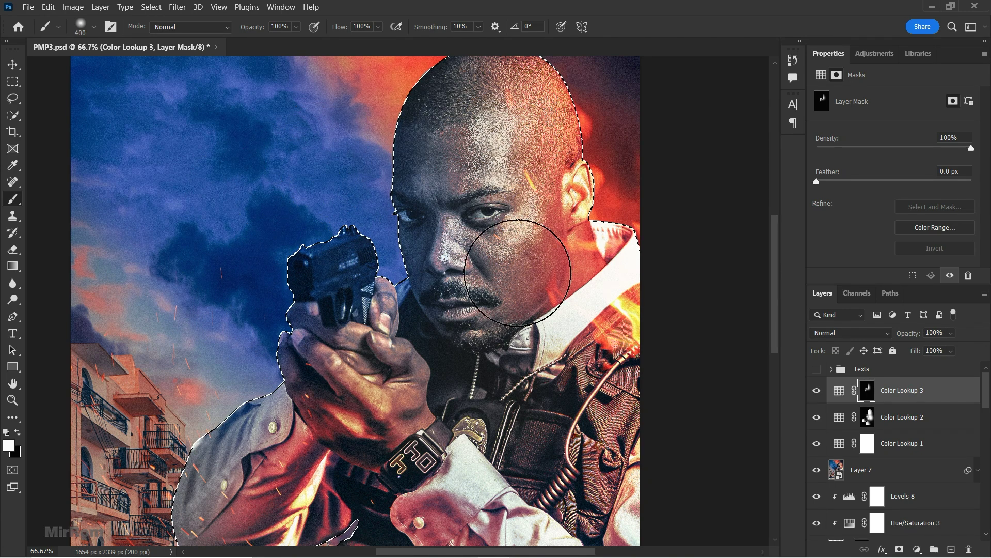
pyautogui.hotkey('ctrl', 'd')
pyautogui.press('v')
pyautogui.hotkey('ctrl', '-')
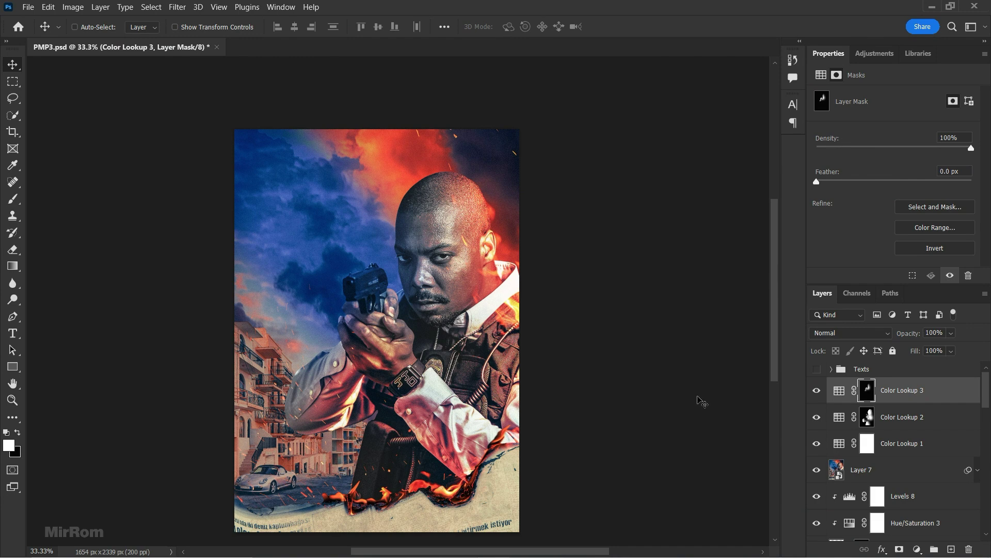
pyautogui.click(840, 393)
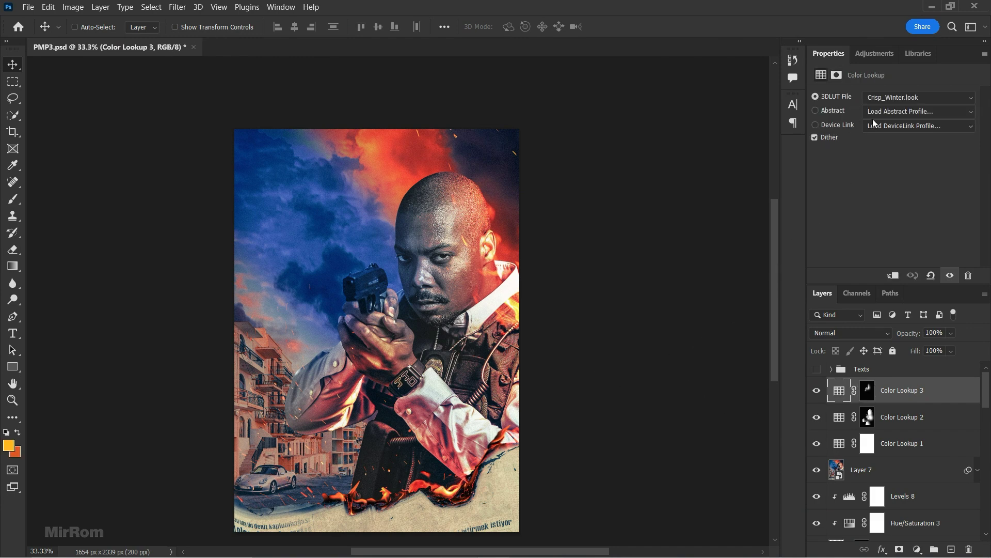
# Add Color Lookup 4 and 5, applying filmstock_50.3dl on the fifth, and compare it on and off
pyautogui.click(874, 54)
pyautogui.click(915, 98)
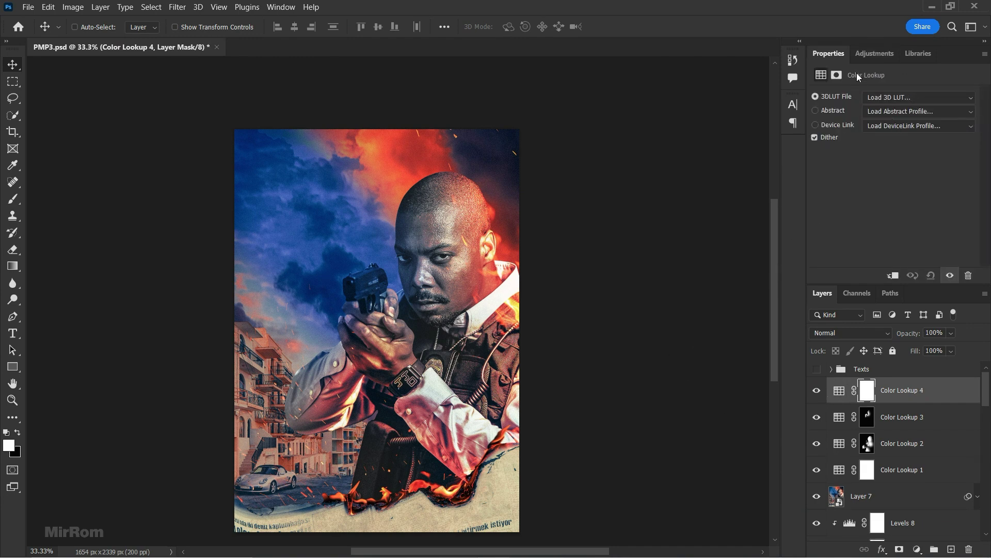
pyautogui.click(875, 54)
pyautogui.click(915, 98)
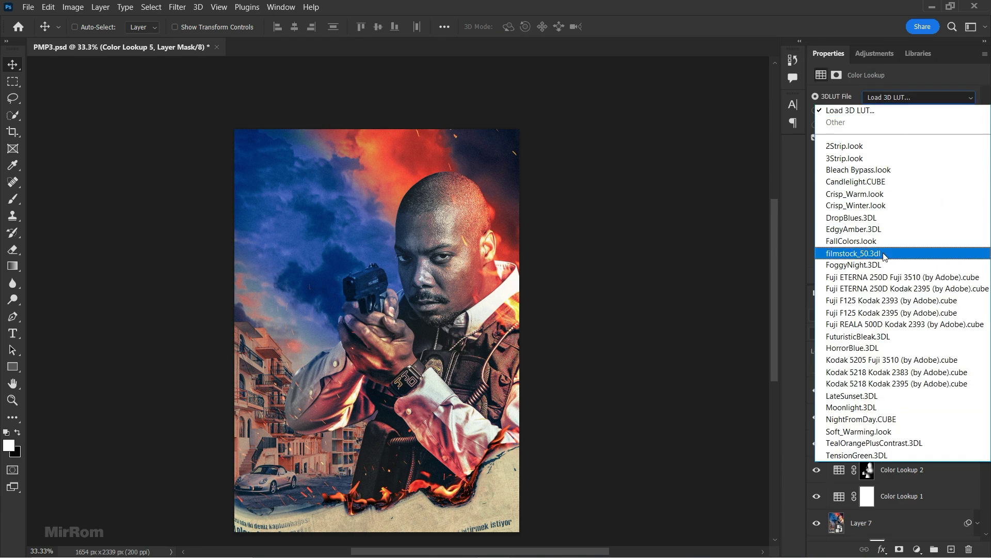
pyautogui.click(883, 254)
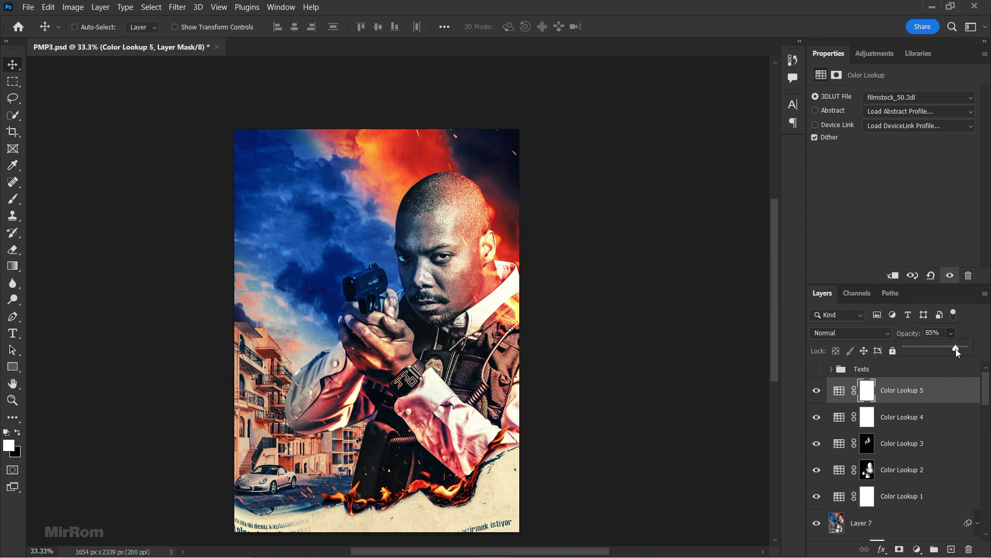
pyautogui.click(817, 391)
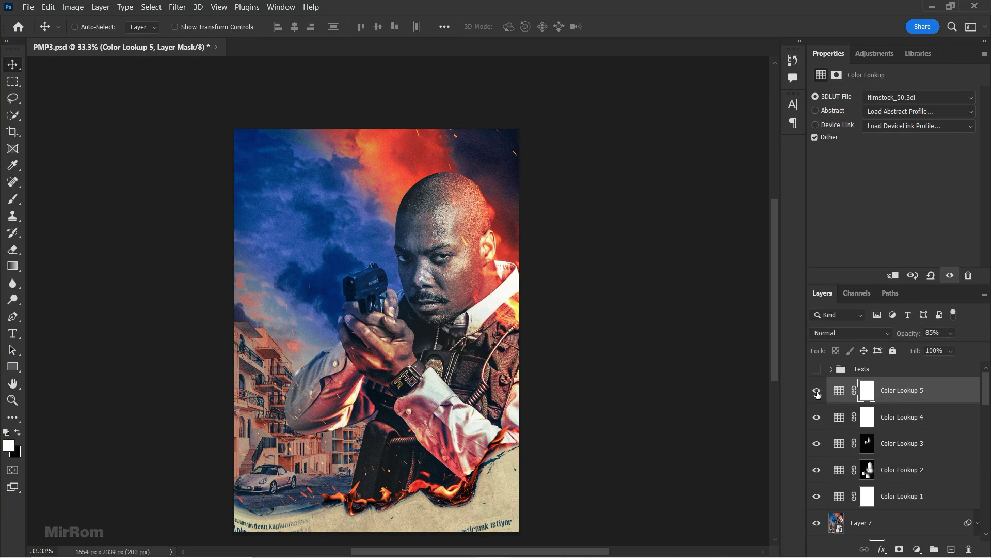